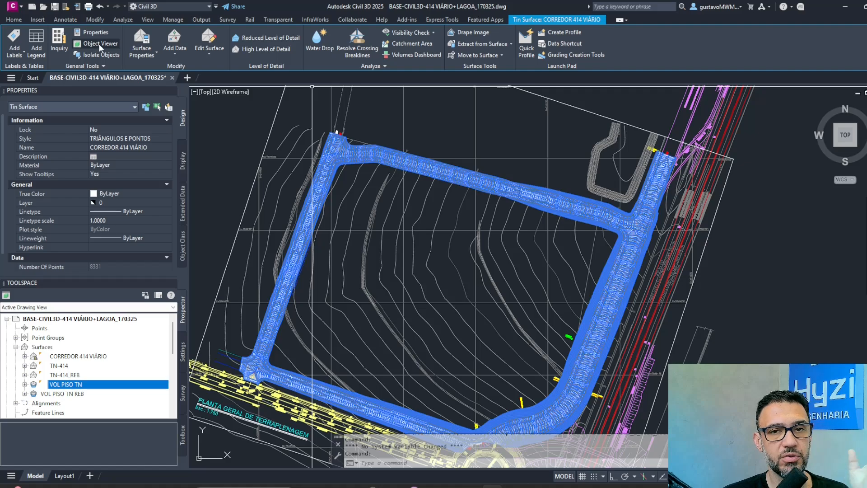
Open the selected CORREDOR 414 VIÁRIO surface in the Object Viewer and set its visual style to Shaded.
{"action": "left_click", "coordinate": [101, 44]}
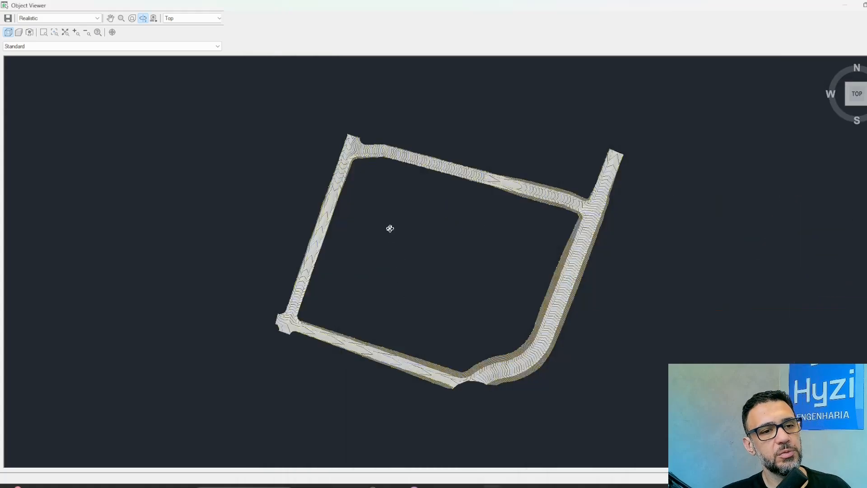
{"action": "left_click_drag", "start_coordinate": [389, 229], "coordinate": [496, 247]}
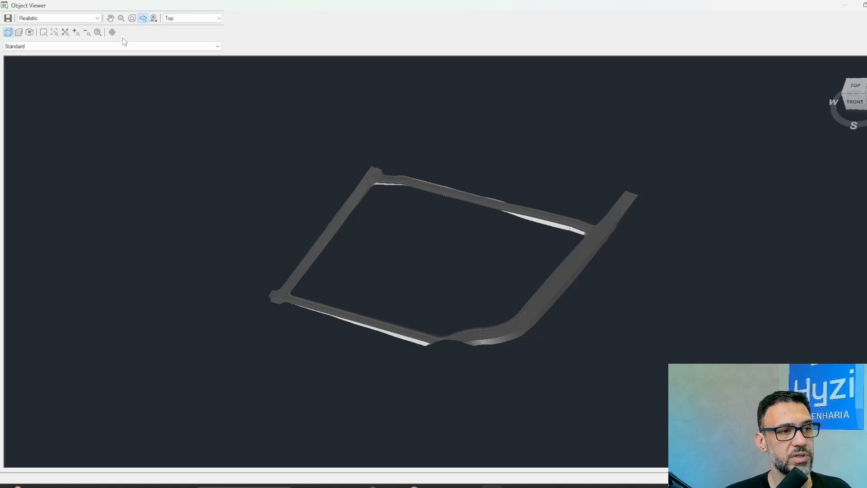
{"action": "left_click", "coordinate": [96, 19]}
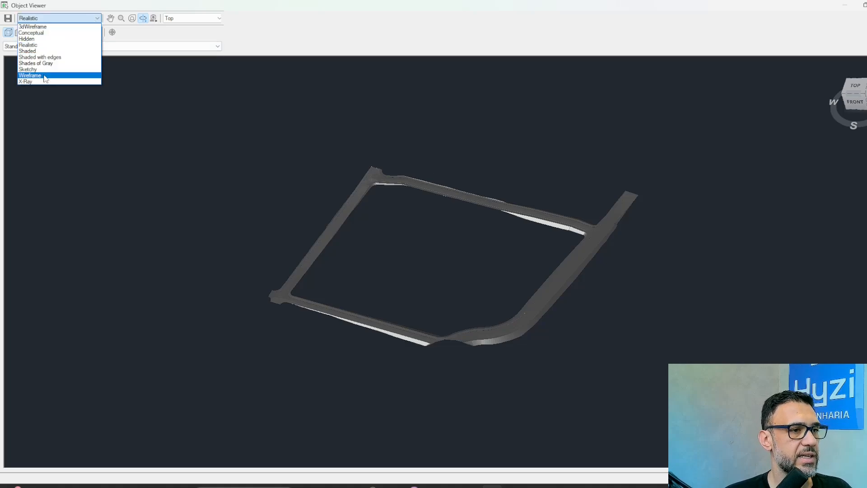
{"action": "left_click", "coordinate": [44, 52]}
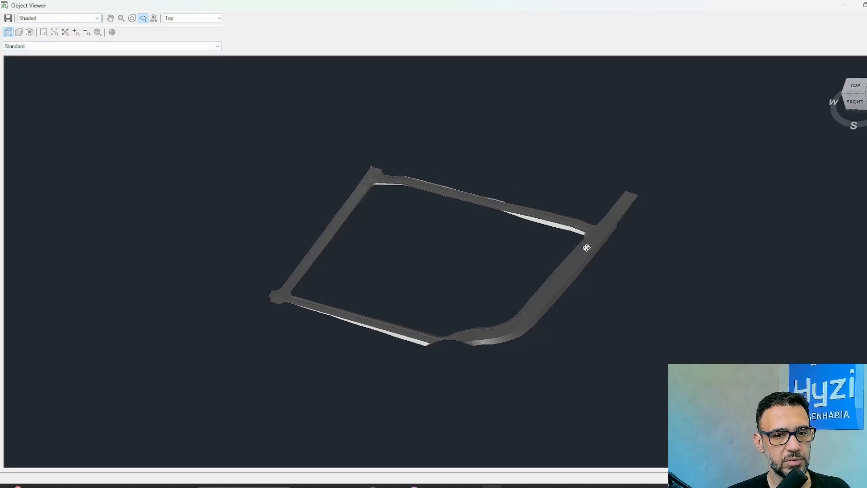
Examine the shaded corridor surface in 3D from several angles, including the curved stretch and its slopes, close the viewer and clear the selection.
{"action": "scroll", "coordinate": [614, 232], "scroll_direction": "up", "scroll_amount": 3}
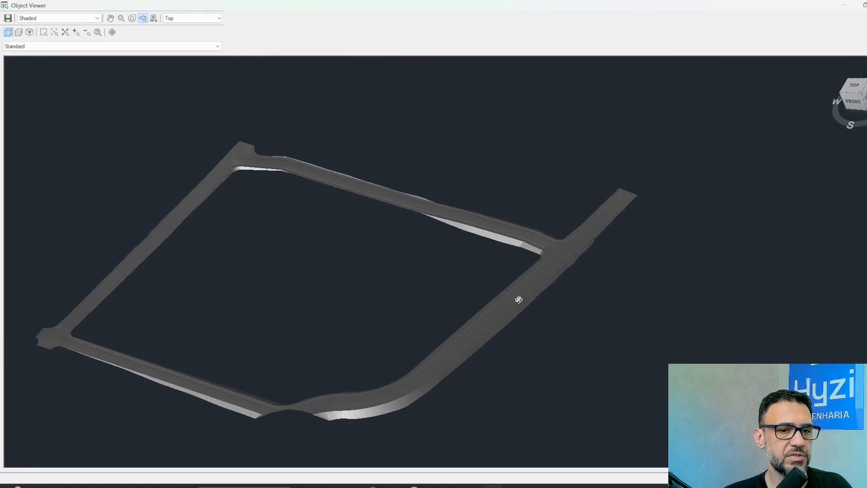
{"action": "left_click_drag", "start_coordinate": [519, 300], "coordinate": [651, 286]}
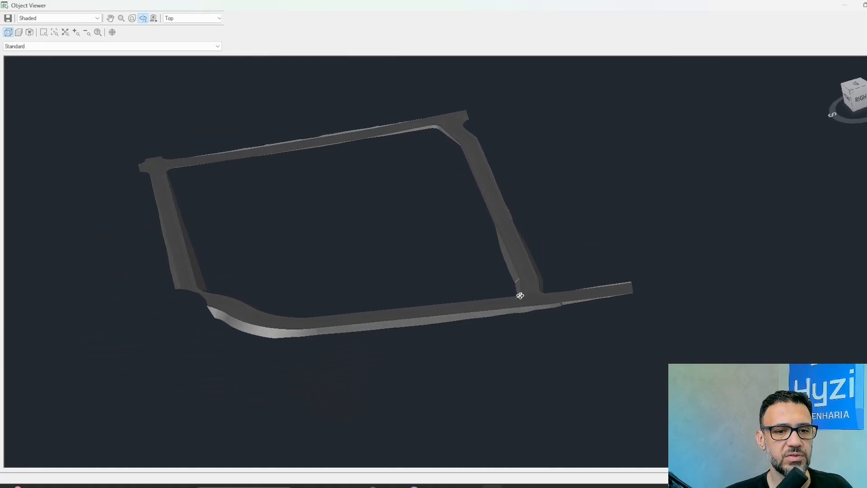
{"action": "scroll", "coordinate": [418, 199], "scroll_direction": "up", "scroll_amount": 1}
{"action": "scroll", "coordinate": [439, 188], "scroll_direction": "up", "scroll_amount": 1}
{"action": "scroll", "coordinate": [362, 280], "scroll_direction": "up", "scroll_amount": 2}
{"action": "scroll", "coordinate": [333, 266], "scroll_direction": "up", "scroll_amount": 2}
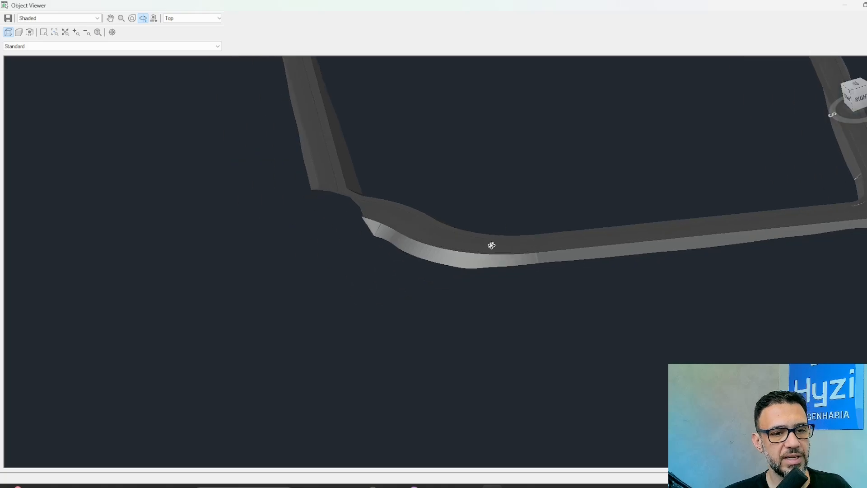
{"action": "scroll", "coordinate": [407, 219], "scroll_direction": "down", "scroll_amount": 3}
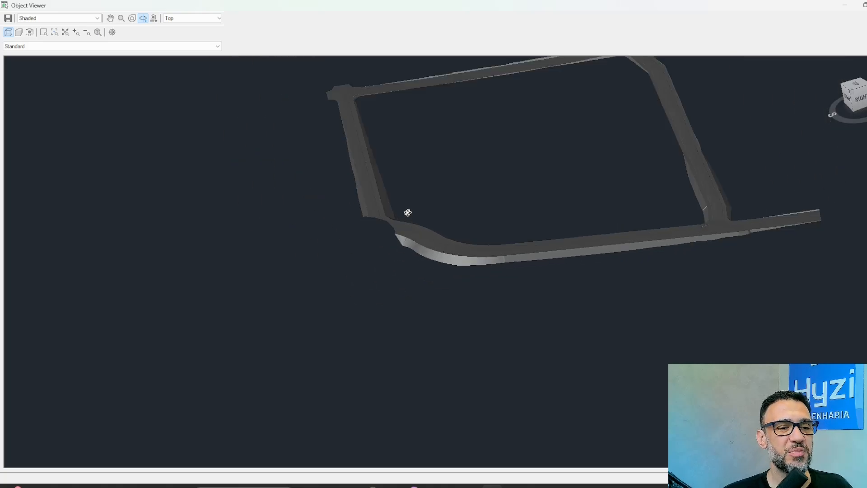
{"action": "mouse_move", "coordinate": [406, 211]}
{"action": "left_mouse_down"}
{"action": "mouse_move", "coordinate": [408, 253]}
{"action": "mouse_move", "coordinate": [478, 261]}
{"action": "mouse_move", "coordinate": [340, 199]}
{"action": "mouse_move", "coordinate": [321, 228]}
{"action": "left_mouse_up"}
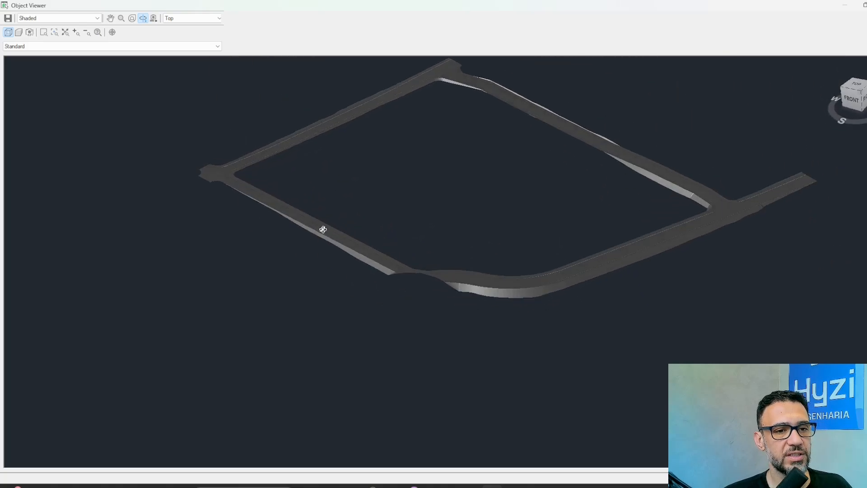
{"action": "key", "text": "Escape"}
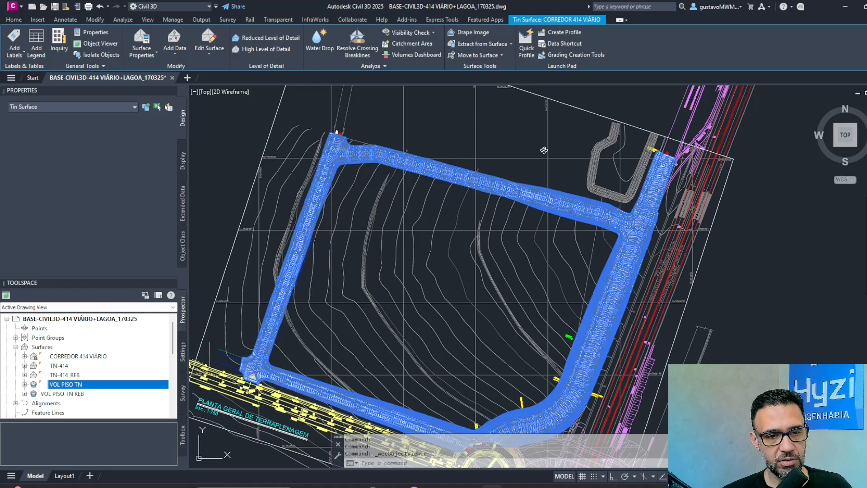
{"action": "key", "text": "Escape"}
{"action": "key", "text": "Escape"}
Examine the MARGINAL 01 assemblies, the profile views, and the earthwork volume and elevation tables in the drawing.
{"action": "scroll", "coordinate": [411, 194], "scroll_direction": "down", "scroll_amount": 5}
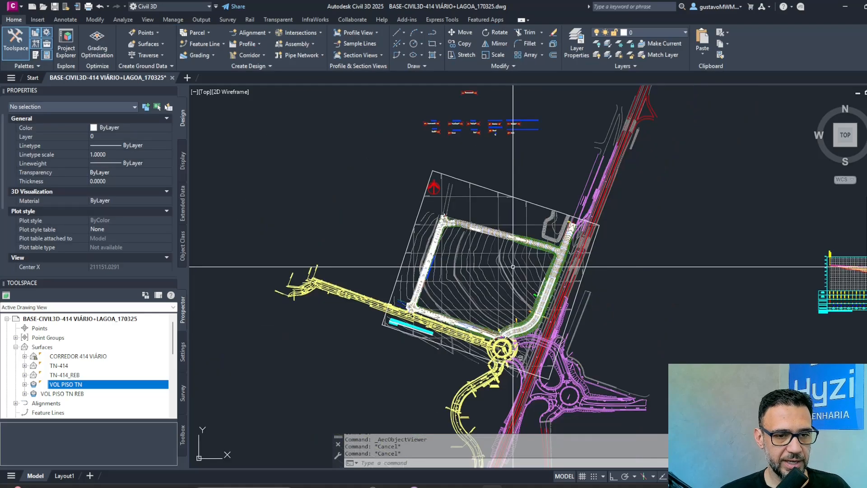
{"action": "scroll", "coordinate": [455, 231], "scroll_direction": "up", "scroll_amount": 2}
{"action": "scroll", "coordinate": [495, 224], "scroll_direction": "up", "scroll_amount": 8}
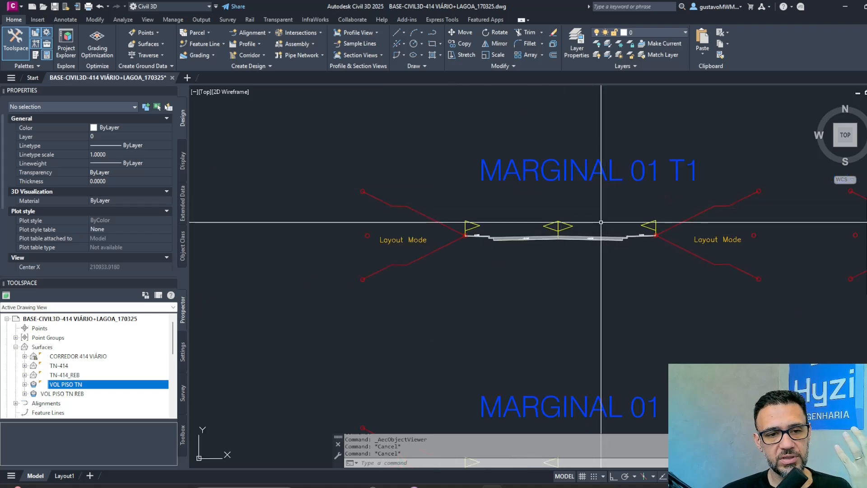
{"action": "scroll", "coordinate": [602, 223], "scroll_direction": "down", "scroll_amount": 10}
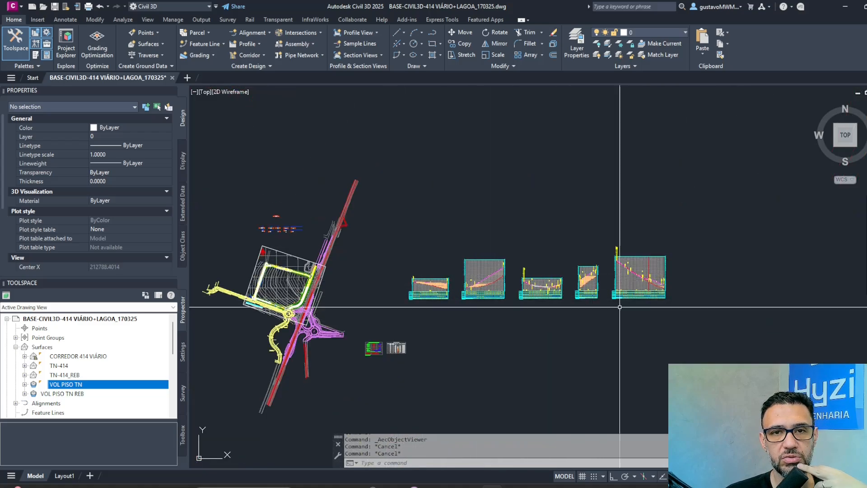
{"action": "scroll", "coordinate": [381, 349], "scroll_direction": "up", "scroll_amount": 10}
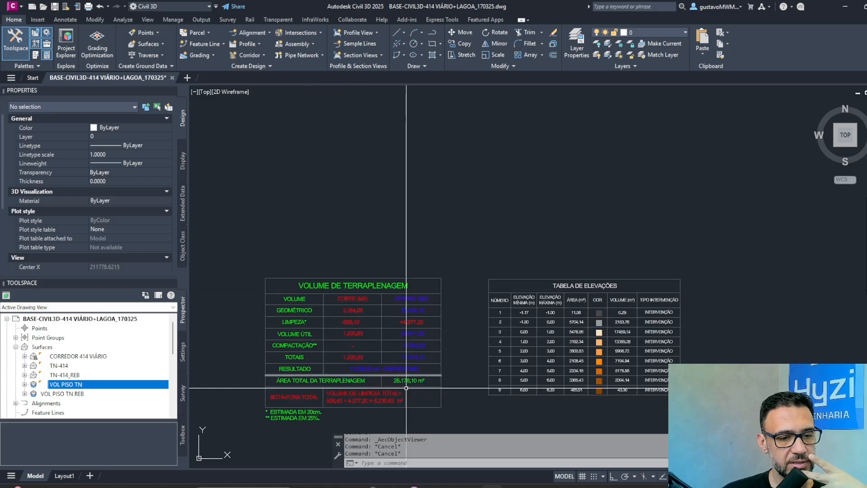
{"action": "scroll", "coordinate": [398, 307], "scroll_direction": "down", "scroll_amount": 2}
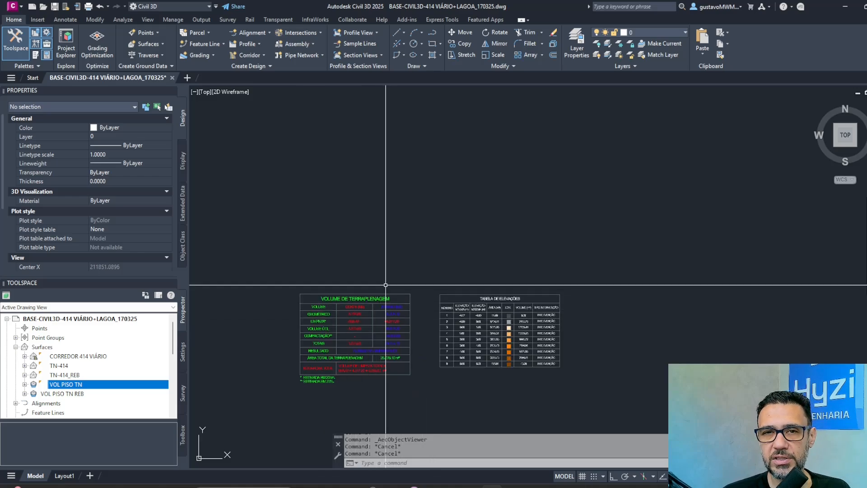
{"action": "scroll", "coordinate": [413, 289], "scroll_direction": "down", "scroll_amount": 2}
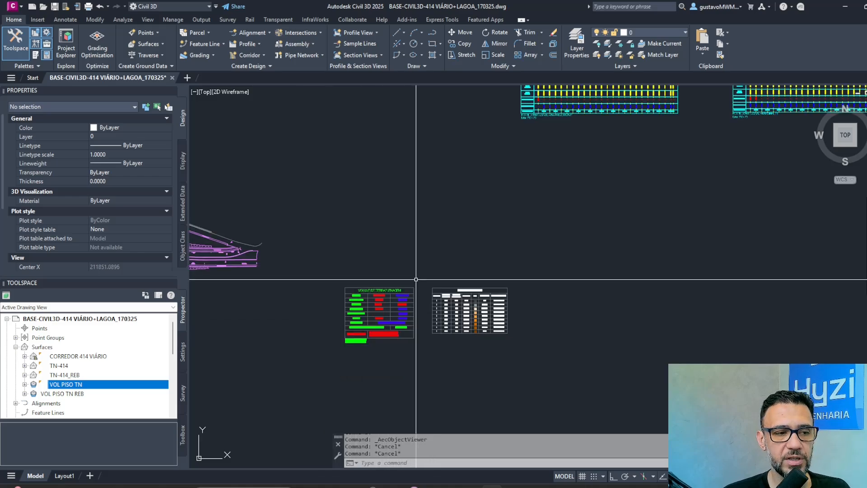
Close the Properties palette and examine the corridor's curve, the roundabout and the highway interchange in plan.
{"action": "left_click", "coordinate": [172, 91]}
{"action": "mouse_move", "coordinate": [388, 242]}
{"action": "middle_mouse_down"}
{"action": "mouse_move", "coordinate": [507, 244]}
{"action": "mouse_move", "coordinate": [502, 238]}
{"action": "middle_mouse_up"}
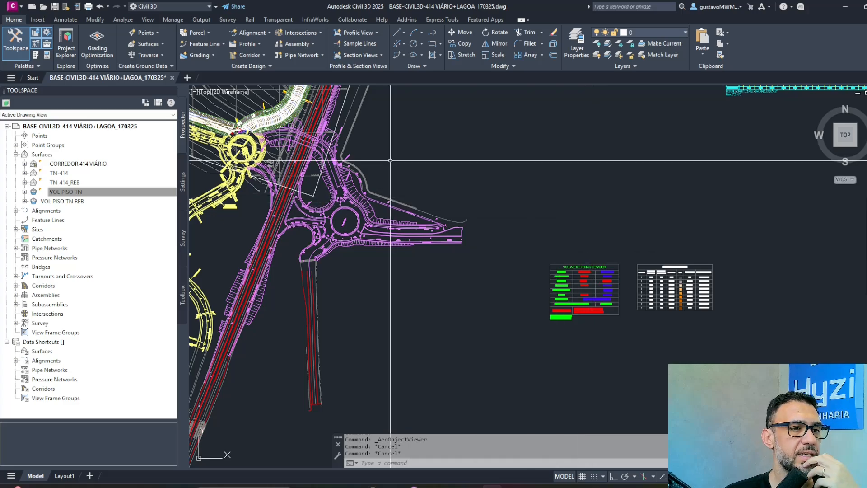
{"action": "middle_click_drag", "start_coordinate": [390, 160], "coordinate": [454, 154]}
{"action": "mouse_move", "coordinate": [400, 122]}
{"action": "middle_mouse_down"}
{"action": "mouse_move", "coordinate": [426, 189]}
{"action": "mouse_move", "coordinate": [456, 196]}
{"action": "middle_mouse_up"}
{"action": "scroll", "coordinate": [394, 176], "scroll_direction": "up", "scroll_amount": 8}
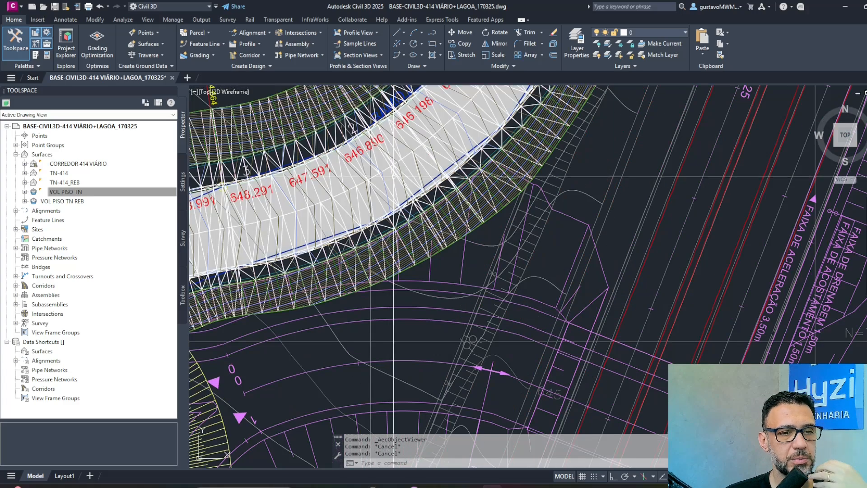
{"action": "scroll", "coordinate": [491, 181], "scroll_direction": "down", "scroll_amount": 5}
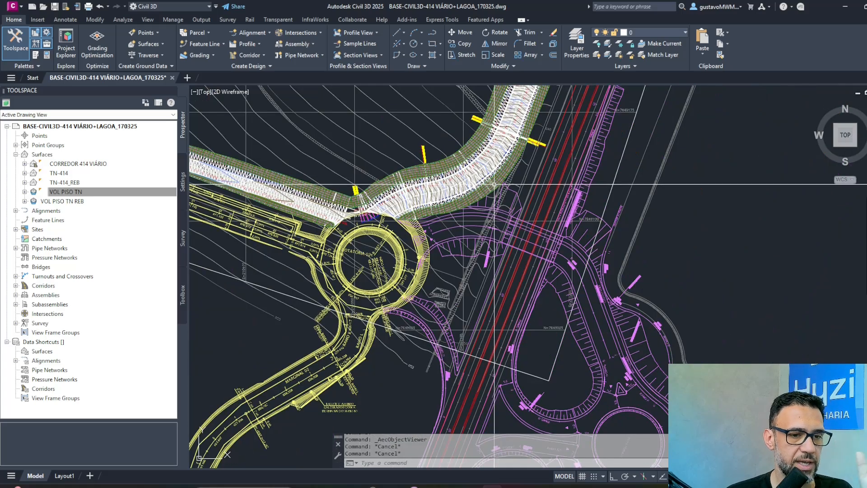
{"action": "scroll", "coordinate": [499, 183], "scroll_direction": "down", "scroll_amount": 2}
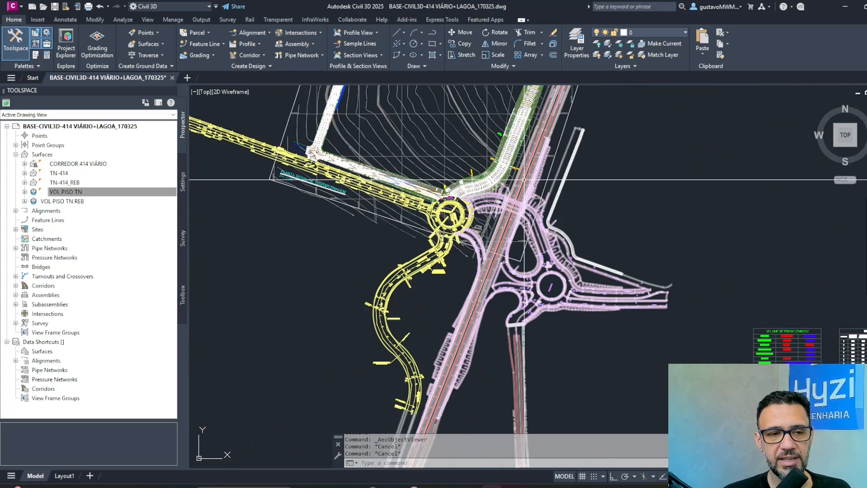
{"action": "middle_click_drag", "start_coordinate": [520, 162], "coordinate": [517, 216]}
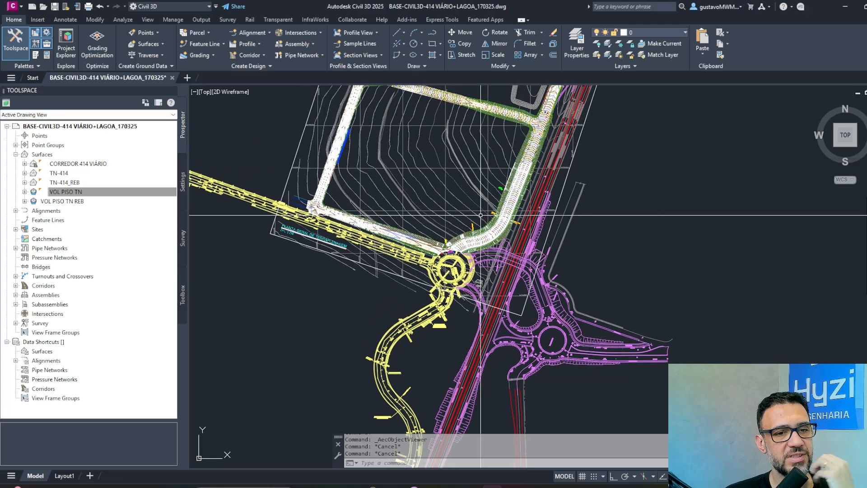
{"action": "middle_click_drag", "start_coordinate": [517, 180], "coordinate": [518, 209]}
{"action": "middle_click_drag", "start_coordinate": [614, 281], "coordinate": [486, 178]}
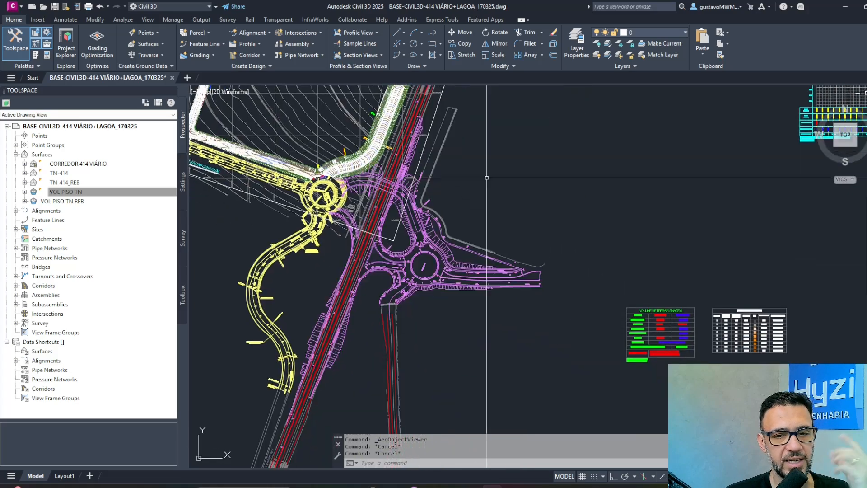
Examine the TABELA DE ELEVAÇÕES and its position relative to the road plan and profile views.
{"action": "scroll", "coordinate": [746, 344], "scroll_direction": "up", "scroll_amount": 6}
{"action": "middle_click_drag", "start_coordinate": [787, 378], "coordinate": [446, 293]}
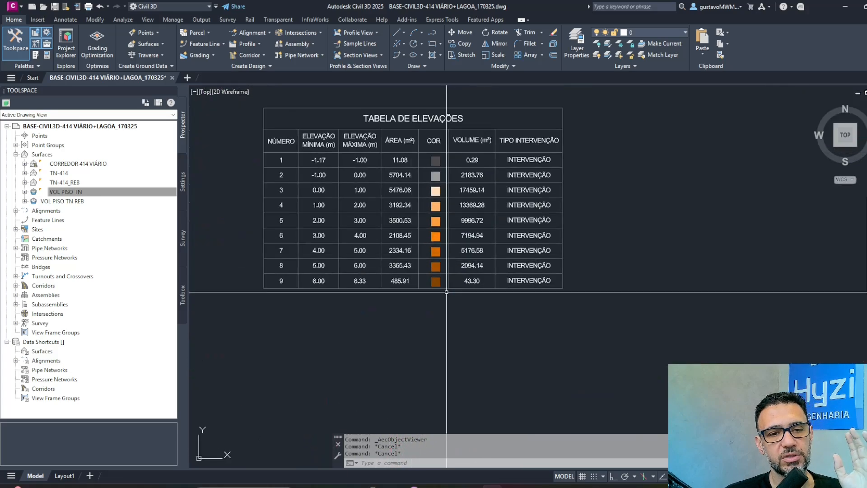
{"action": "scroll", "coordinate": [410, 190], "scroll_direction": "down", "scroll_amount": 8}
{"action": "middle_click_drag", "start_coordinate": [406, 190], "coordinate": [569, 271]}
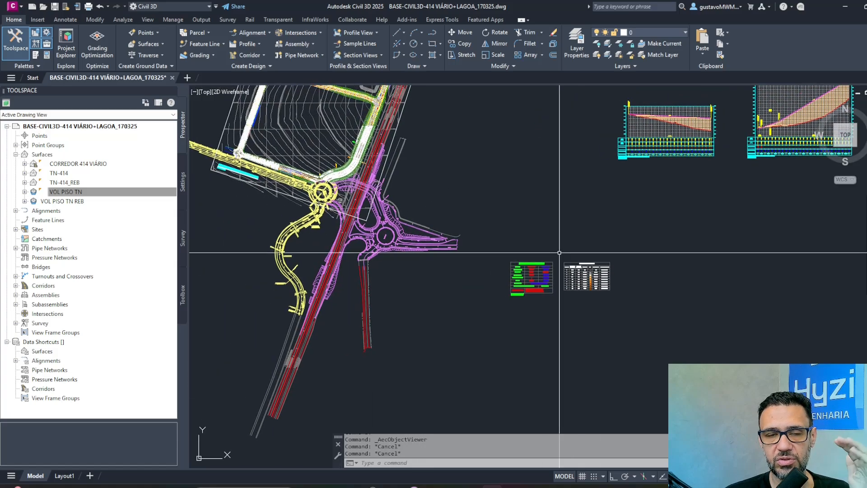
{"action": "scroll", "coordinate": [392, 170], "scroll_direction": "down", "scroll_amount": 4}
{"action": "middle_click_drag", "start_coordinate": [392, 170], "coordinate": [398, 192]}
Switch to the AutoCAD drawing 414-GR-TRP-AP-F001-IMP-GER-estudo 11-03 and examine the lagoon's outline, slopes and bottom elevations beside the road.
{"action": "mouse_move", "coordinate": [512, 487]}
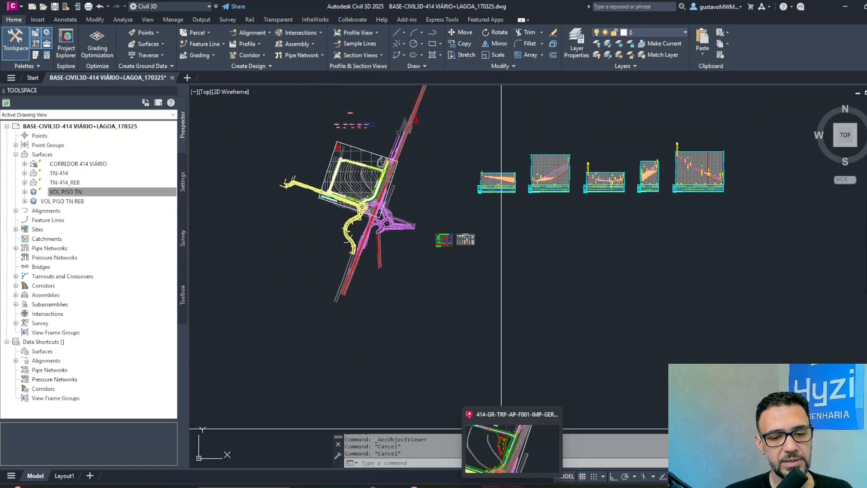
{"action": "left_click", "coordinate": [511, 457]}
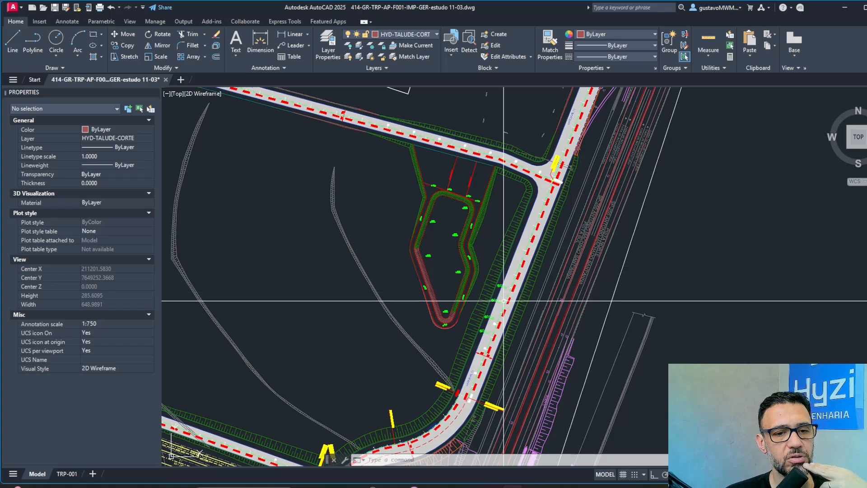
{"action": "scroll", "coordinate": [454, 282], "scroll_direction": "up", "scroll_amount": 4}
{"action": "middle_click_drag", "start_coordinate": [377, 216], "coordinate": [412, 321]}
{"action": "scroll", "coordinate": [435, 297], "scroll_direction": "down", "scroll_amount": 2}
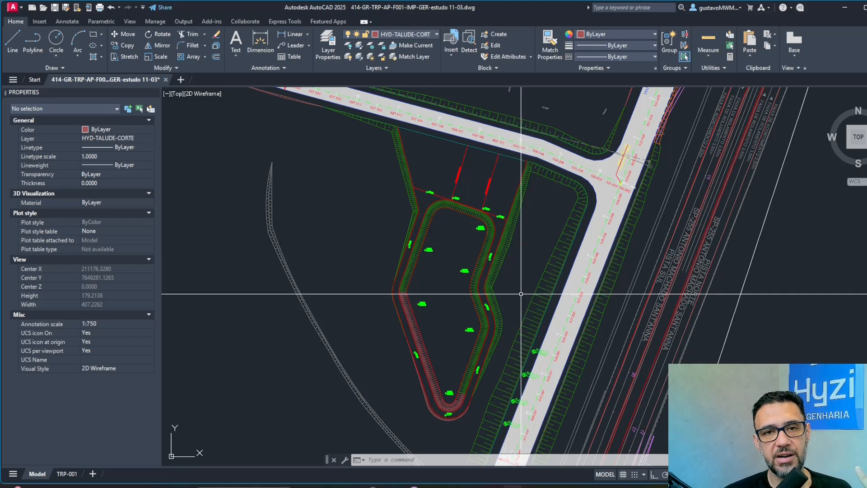
{"action": "scroll", "coordinate": [439, 267], "scroll_direction": "up", "scroll_amount": 4}
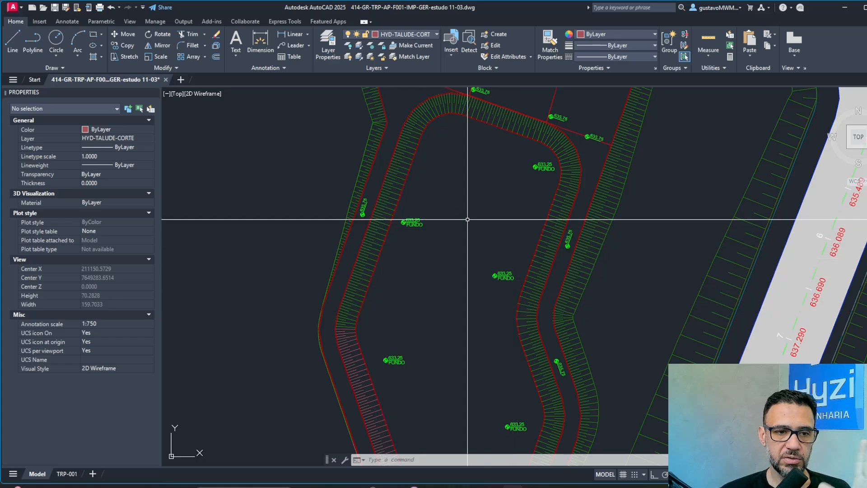
{"action": "middle_click_drag", "start_coordinate": [467, 219], "coordinate": [462, 240]}
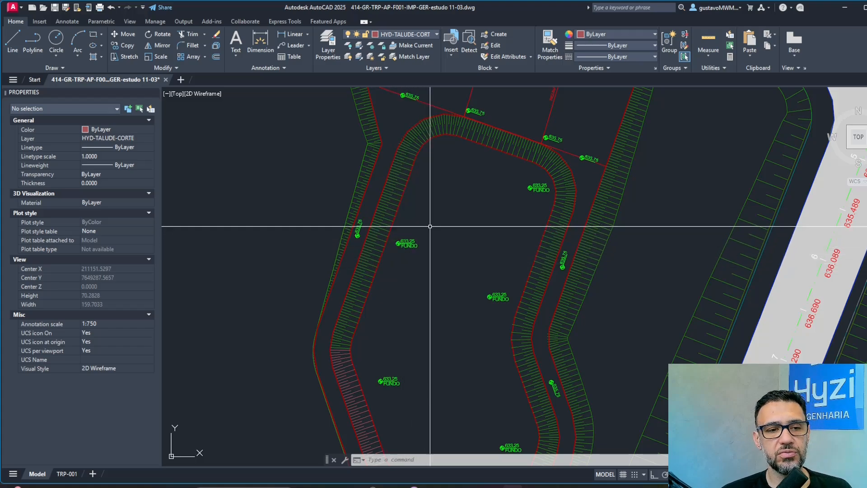
{"action": "scroll", "coordinate": [427, 235], "scroll_direction": "up", "scroll_amount": 2}
{"action": "scroll", "coordinate": [357, 232], "scroll_direction": "down", "scroll_amount": 6}
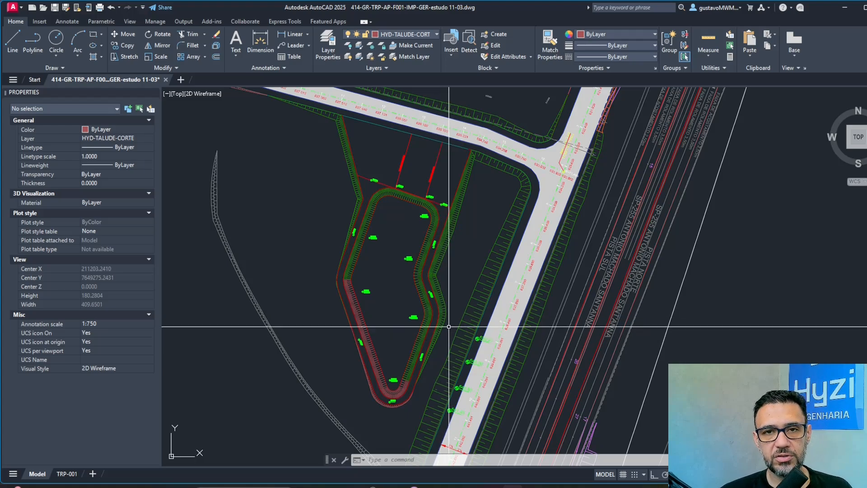
{"action": "middle_click_drag", "start_coordinate": [436, 328], "coordinate": [453, 331]}
{"action": "scroll", "coordinate": [411, 264], "scroll_direction": "down", "scroll_amount": 3}
{"action": "middle_click_drag", "start_coordinate": [408, 246], "coordinate": [429, 229]}
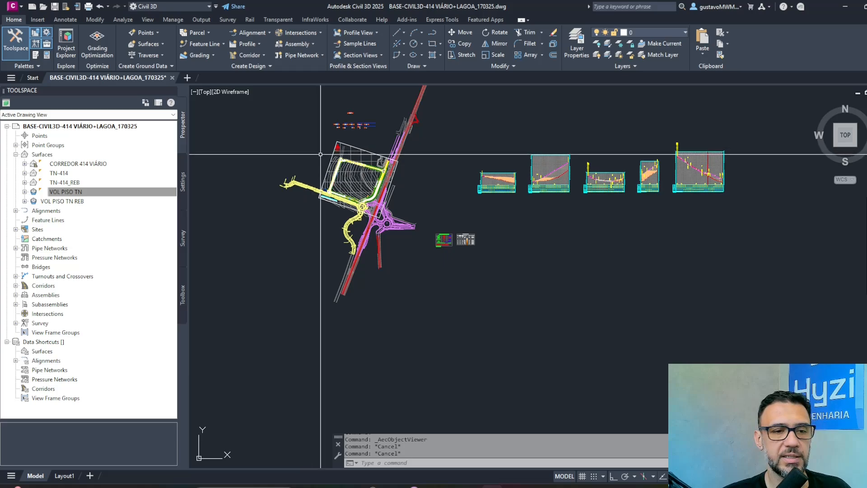
Switch back to Civil 3D and save the drawing BASE-CIVIL3D-414 VIÁRIO+LAGOA_170325.
{"action": "scroll", "coordinate": [373, 168], "scroll_direction": "up", "scroll_amount": 8}
{"action": "middle_click_drag", "start_coordinate": [373, 168], "coordinate": [507, 206]}
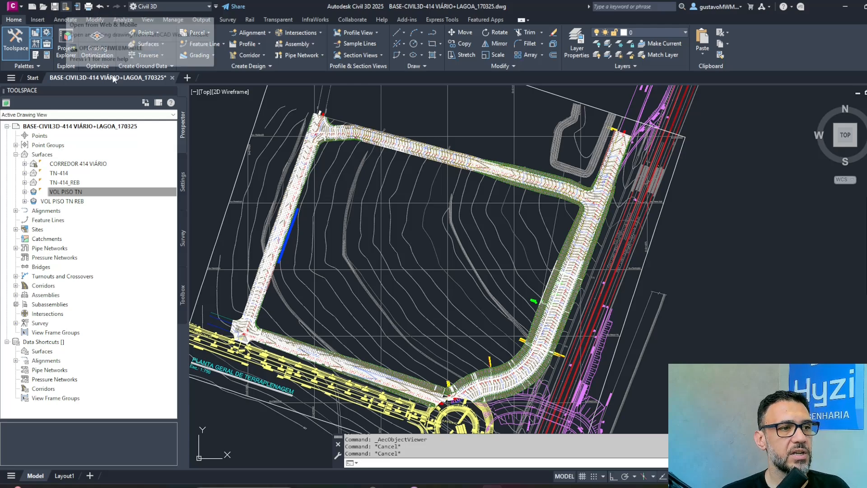
{"action": "key", "text": "ctrl+s"}
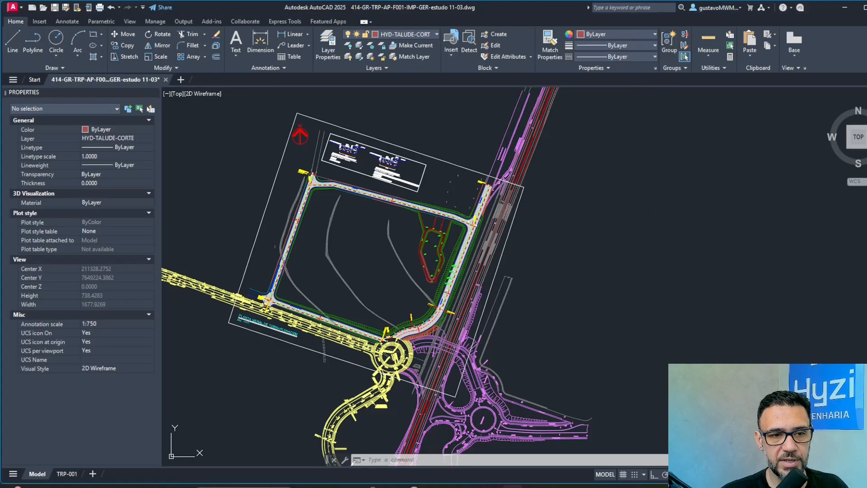
Start a copy with base point 0,0 and select the lagoon's outline, slope hatching and elevation labels.
{"action": "scroll", "coordinate": [438, 291], "scroll_direction": "up", "scroll_amount": 5}
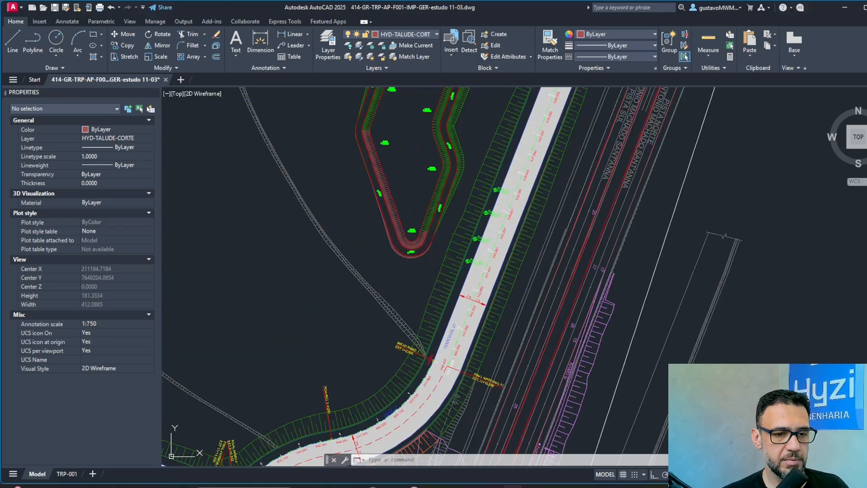
{"action": "key", "text": "ctrl+shift+c"}
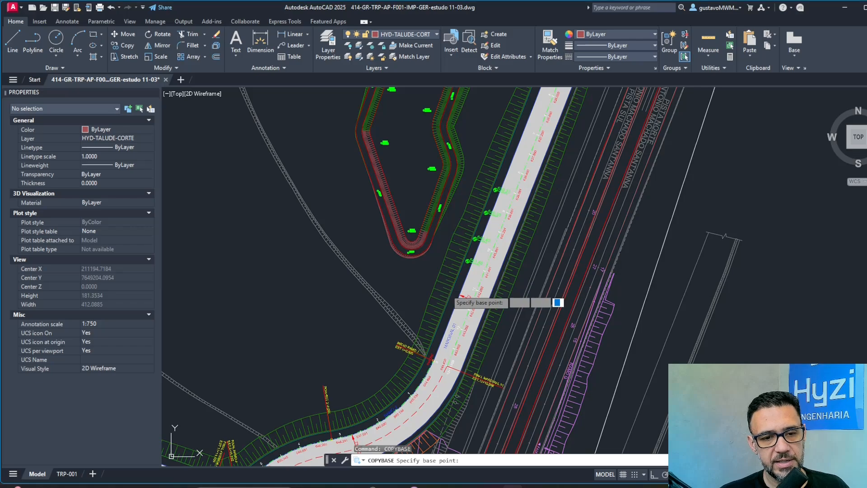
{"action": "key", "text": "Return"}
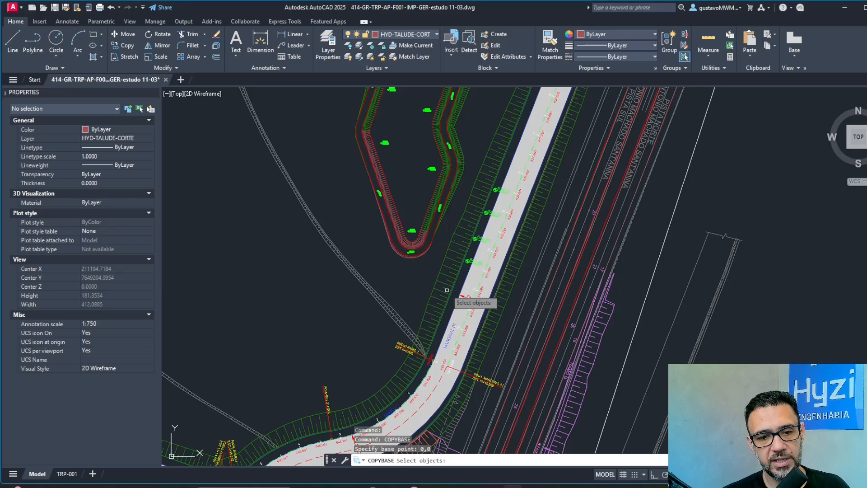
{"action": "middle_click_drag", "start_coordinate": [456, 205], "coordinate": [448, 266]}
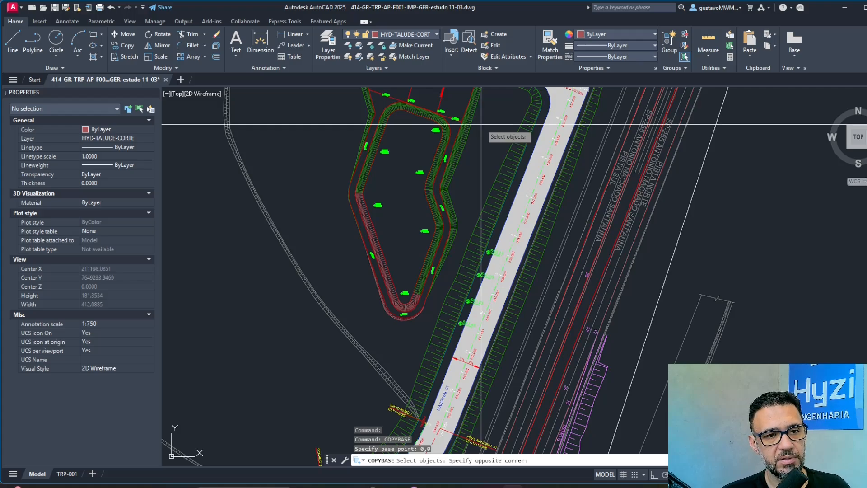
{"action": "mouse_move", "coordinate": [481, 124]}
{"action": "left_mouse_down"}
{"action": "mouse_move", "coordinate": [342, 88]}
{"action": "mouse_move", "coordinate": [333, 130]}
{"action": "mouse_move", "coordinate": [352, 285]}
{"action": "mouse_move", "coordinate": [392, 298]}
{"action": "mouse_move", "coordinate": [423, 350]}
{"action": "mouse_move", "coordinate": [461, 242]}
{"action": "left_mouse_up"}
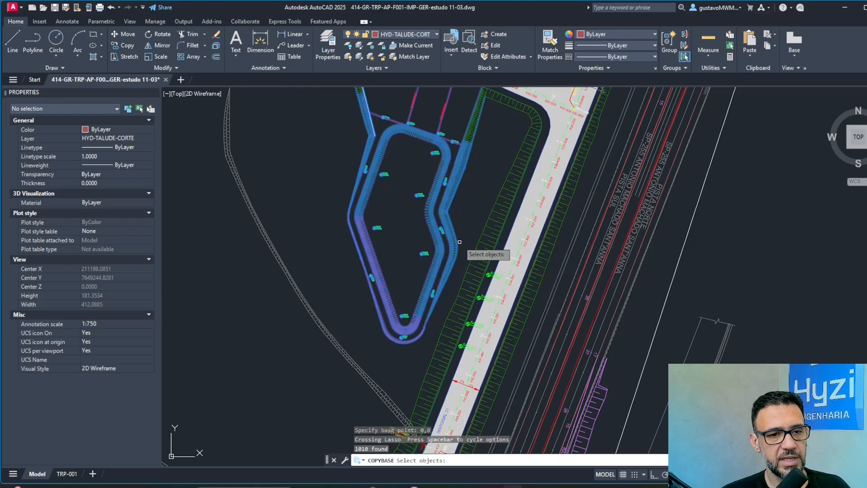
{"action": "middle_click_drag", "start_coordinate": [470, 199], "coordinate": [486, 277]}
{"action": "left_click", "coordinate": [512, 185]}
{"action": "left_click", "coordinate": [389, 265]}
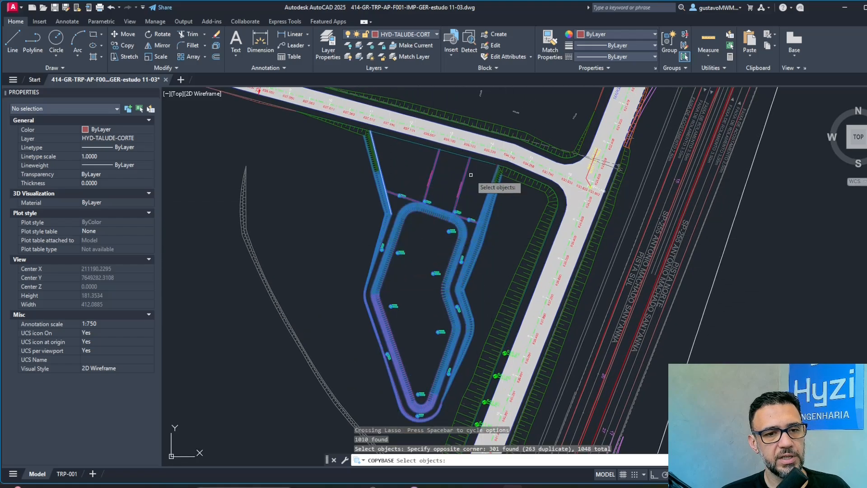
Add the upper ends of both side slopes meeting the road to the copy selection, excluding the line along the road edge.
{"action": "scroll", "coordinate": [488, 169], "scroll_direction": "up", "scroll_amount": 8}
{"action": "left_click", "coordinate": [450, 129]}
{"action": "left_click", "coordinate": [535, 356]}
{"action": "scroll", "coordinate": [535, 357], "scroll_direction": "down", "scroll_amount": 10}
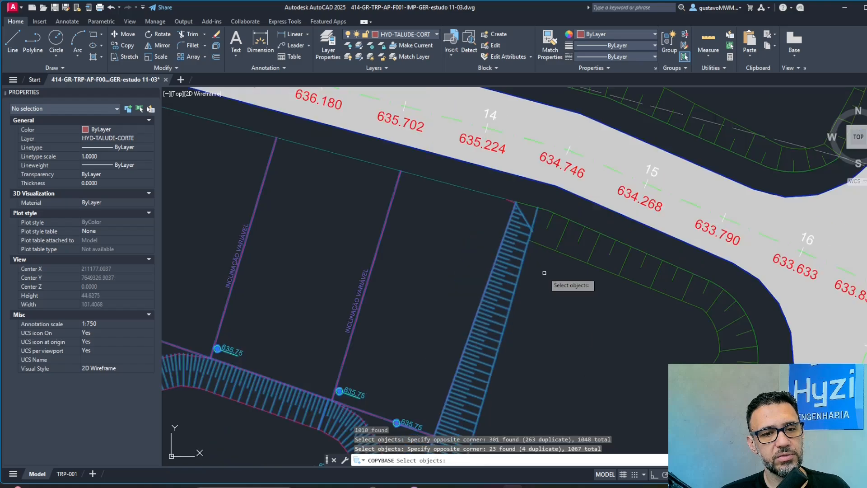
{"action": "middle_click_drag", "start_coordinate": [375, 300], "coordinate": [403, 302]}
{"action": "scroll", "coordinate": [403, 302], "scroll_direction": "up", "scroll_amount": 8}
{"action": "left_click", "coordinate": [389, 309]}
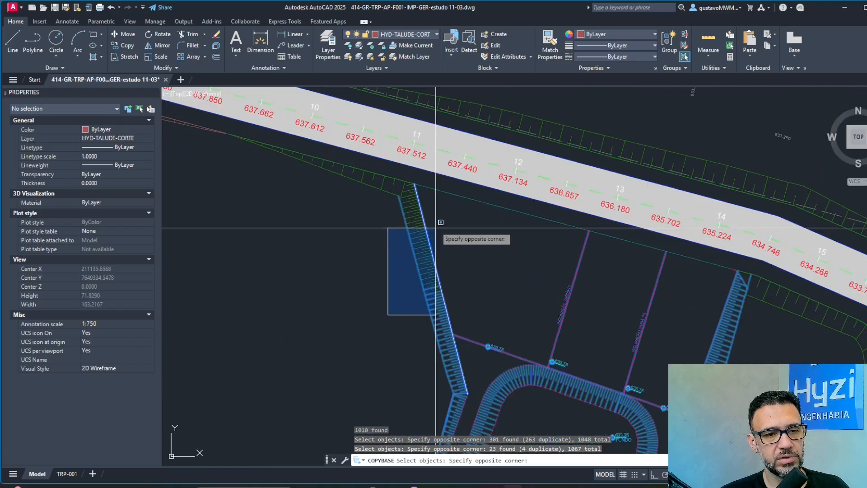
{"action": "left_click", "coordinate": [461, 185]}
{"action": "left_click", "coordinate": [395, 187], "text": "shift"}
{"action": "scroll", "coordinate": [396, 187], "scroll_direction": "up", "scroll_amount": 4}
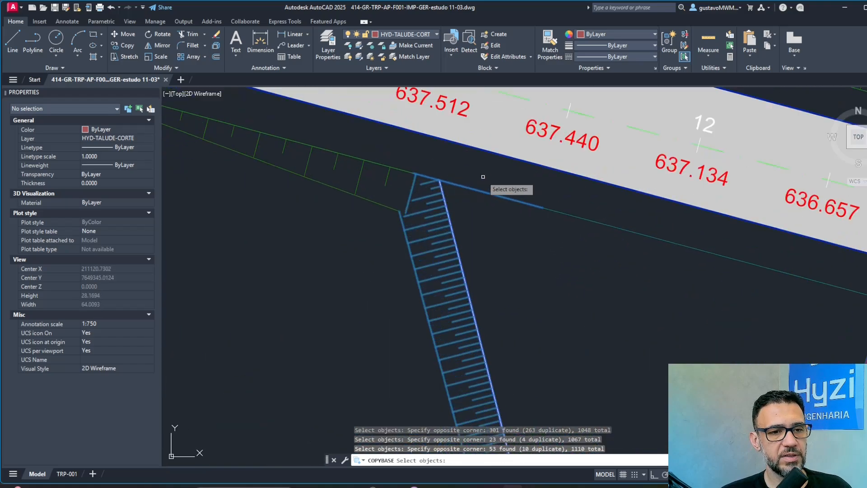
{"action": "scroll", "coordinate": [408, 220], "scroll_direction": "down", "scroll_amount": 6}
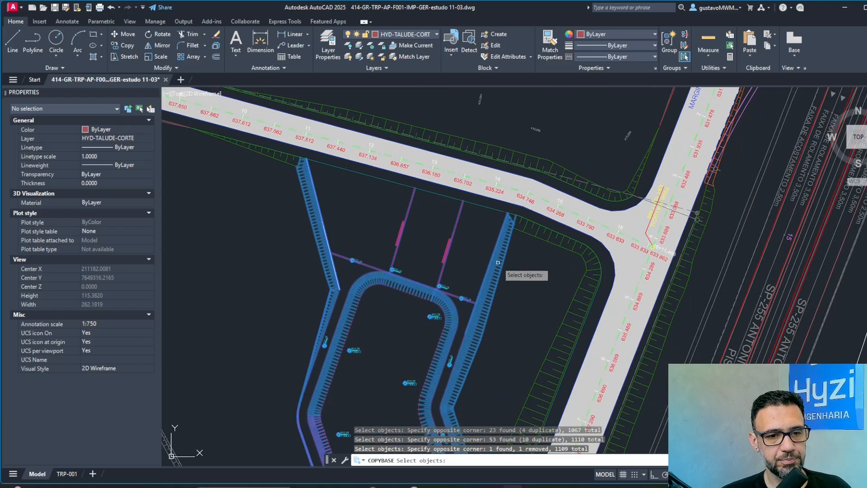
Sweep the whole lagoon once more to include any missed objects and finish copying it with the base point.
{"action": "left_click", "coordinate": [519, 267]}
{"action": "left_click", "coordinate": [344, 336]}
{"action": "middle_click_drag", "start_coordinate": [383, 356], "coordinate": [377, 189]}
{"action": "left_click", "coordinate": [400, 164]}
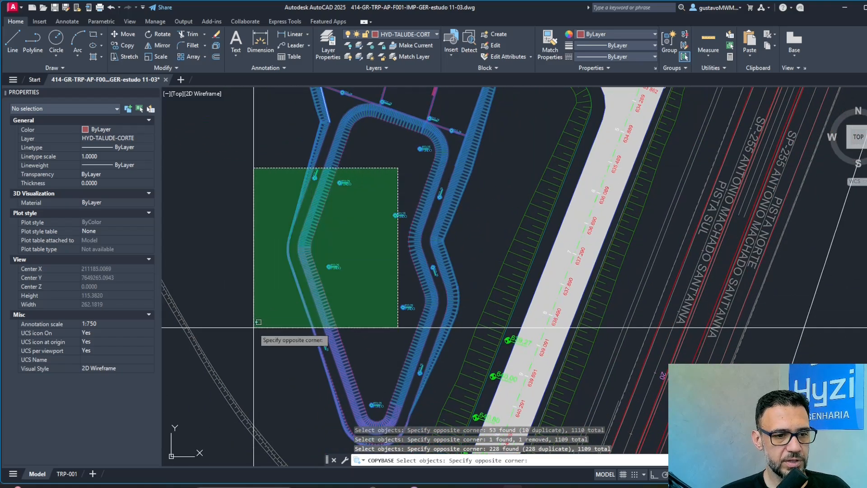
{"action": "left_click", "coordinate": [278, 321]}
{"action": "left_click", "coordinate": [439, 382]}
{"action": "left_click", "coordinate": [310, 210]}
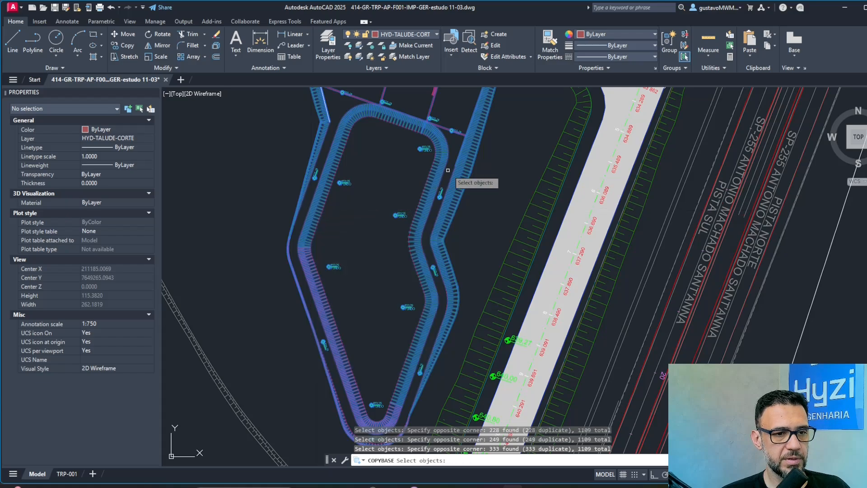
{"action": "key", "text": "Return"}
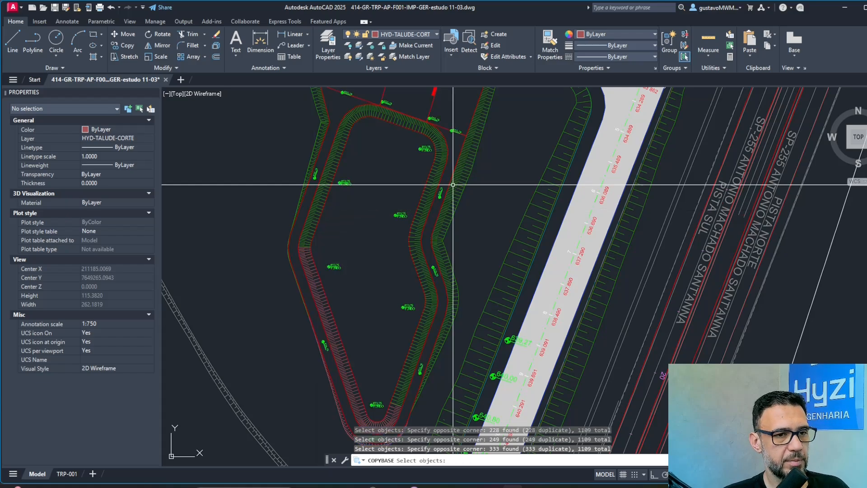
Switch to Civil 3D and paste the copied lagoon as a block at insertion point 0,0,0.
{"action": "left_click", "coordinate": [847, 8]}
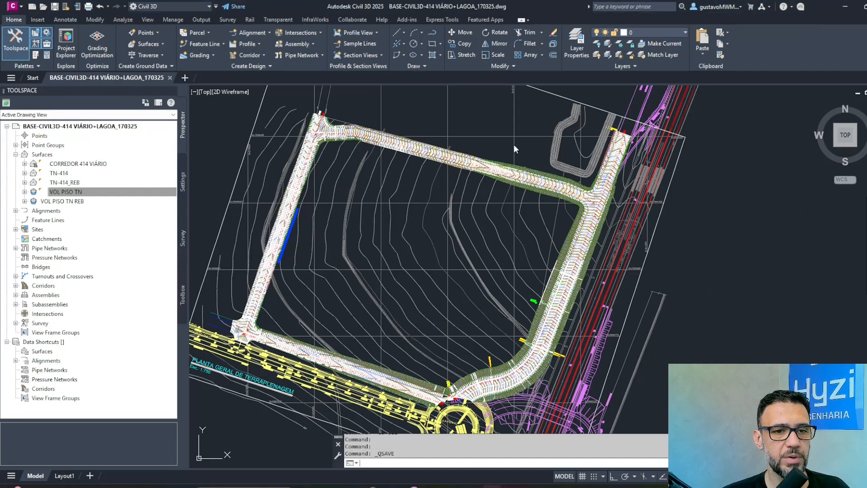
{"action": "left_click", "coordinate": [530, 115]}
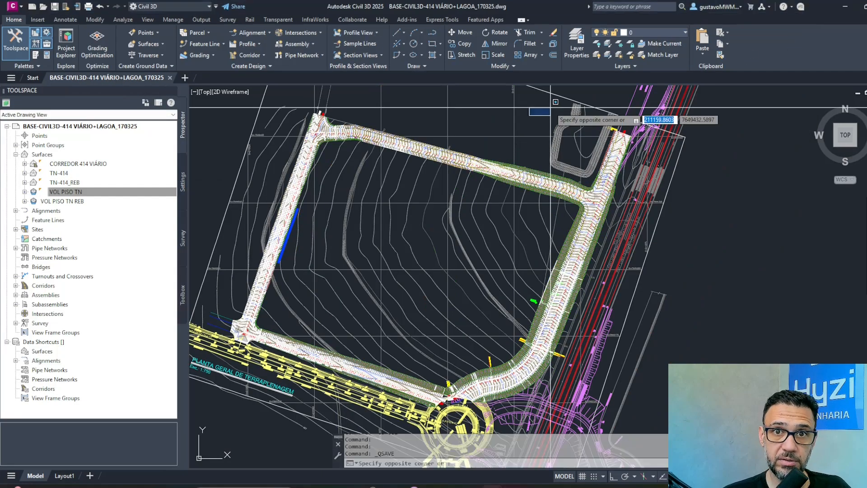
{"action": "left_click", "coordinate": [557, 103]}
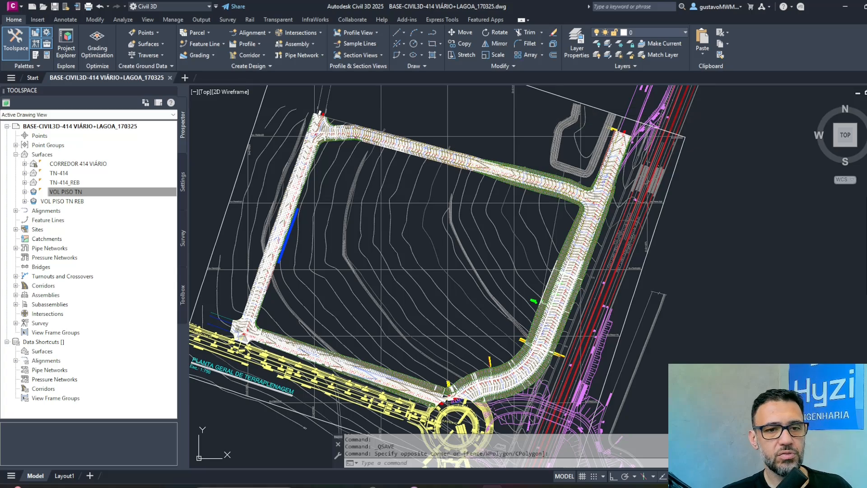
{"action": "key", "text": "ctrl+shift+v"}
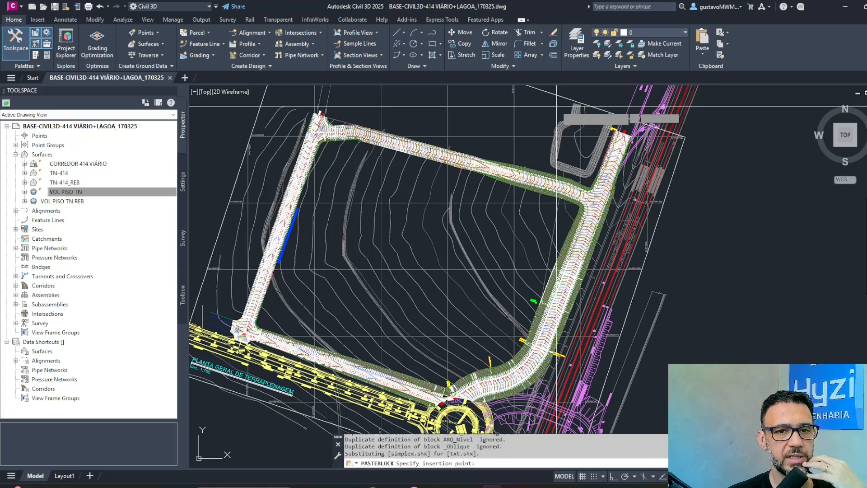
{"action": "type", "text": "0,0,0"}
{"action": "key", "text": "Return"}
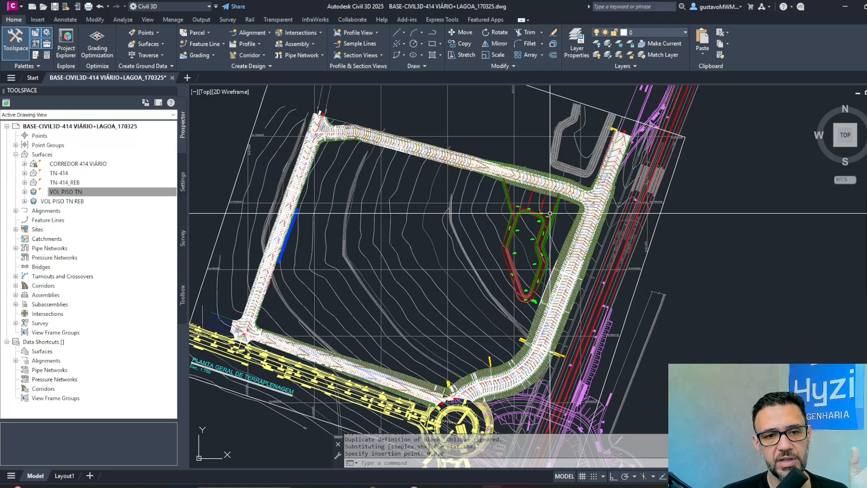
Examine the pasted lagoon block, its slopes and its fit against the corridor and terrain contours.
{"action": "scroll", "coordinate": [551, 213], "scroll_direction": "up", "scroll_amount": 5}
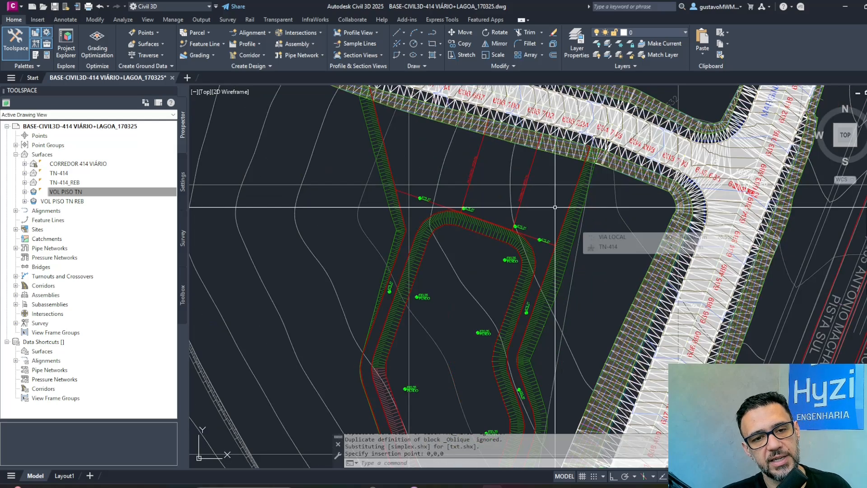
{"action": "left_click", "coordinate": [569, 224]}
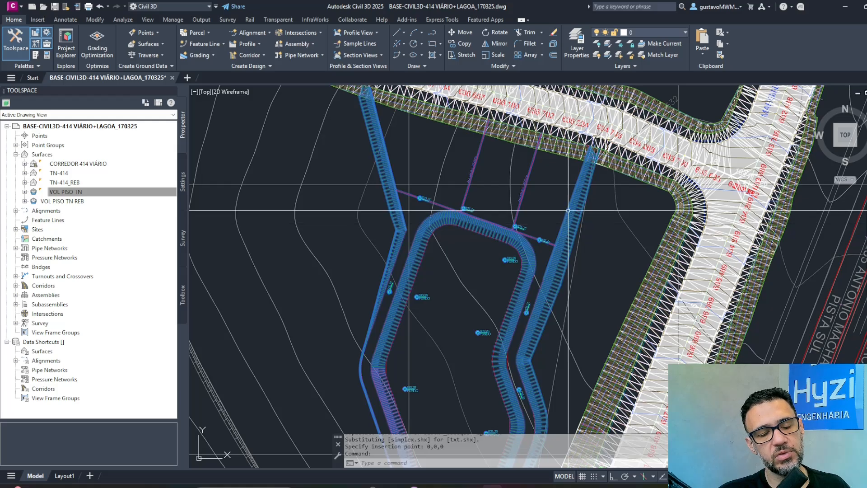
{"action": "scroll", "coordinate": [547, 248], "scroll_direction": "down", "scroll_amount": 2}
{"action": "scroll", "coordinate": [547, 248], "scroll_direction": "down", "scroll_amount": 3}
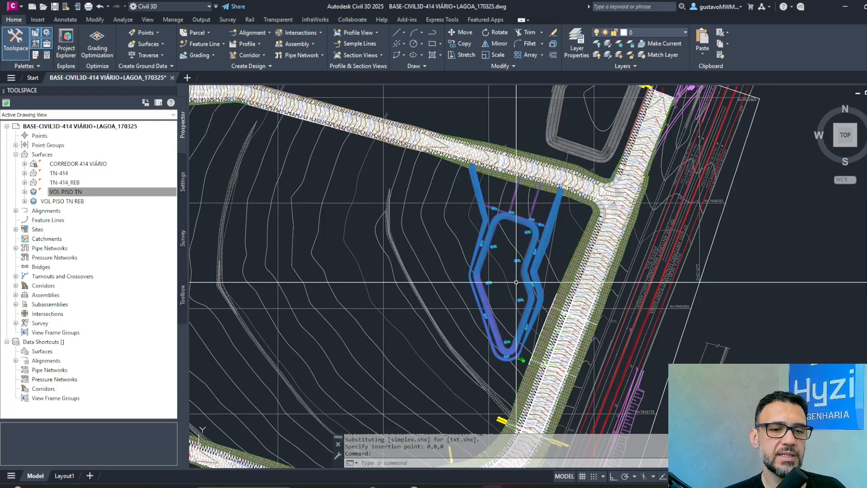
{"action": "key", "text": "Escape"}
{"action": "key", "text": "Escape"}
{"action": "scroll", "coordinate": [556, 233], "scroll_direction": "up", "scroll_amount": 5}
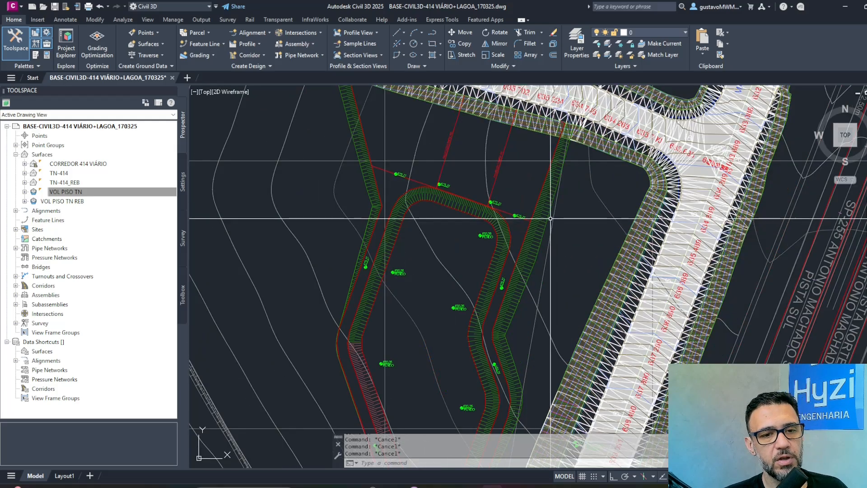
{"action": "scroll", "coordinate": [540, 203], "scroll_direction": "down", "scroll_amount": 1}
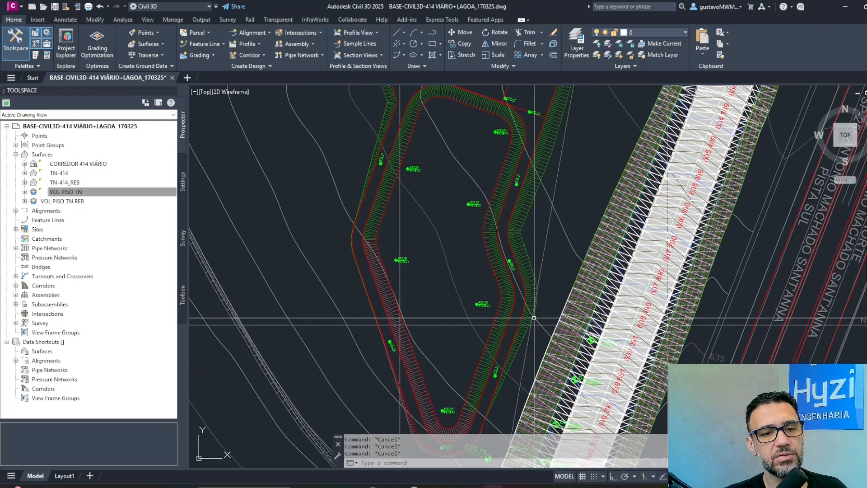
{"action": "scroll", "coordinate": [540, 244], "scroll_direction": "up", "scroll_amount": 2}
{"action": "middle_click_drag", "start_coordinate": [466, 271], "coordinate": [500, 375]}
{"action": "middle_click_drag", "start_coordinate": [438, 201], "coordinate": [443, 330]}
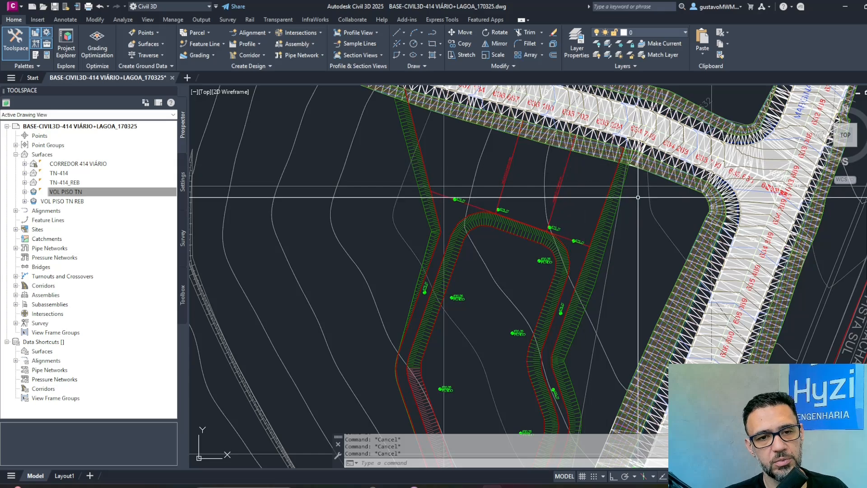
Explode the pasted lagoon block into separate objects.
{"action": "left_click", "coordinate": [622, 186]}
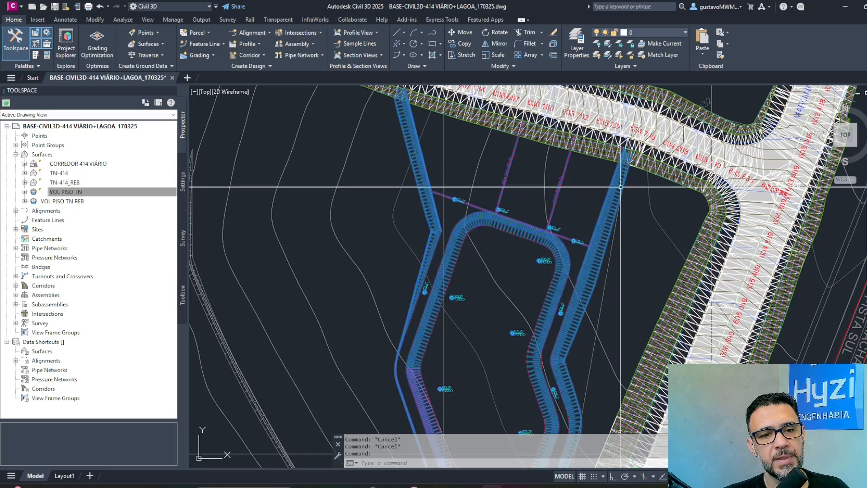
{"action": "type", "text": "x"}
{"action": "key", "text": "Return"}
{"action": "middle_click_drag", "start_coordinate": [190, 452], "coordinate": [262, 281]}
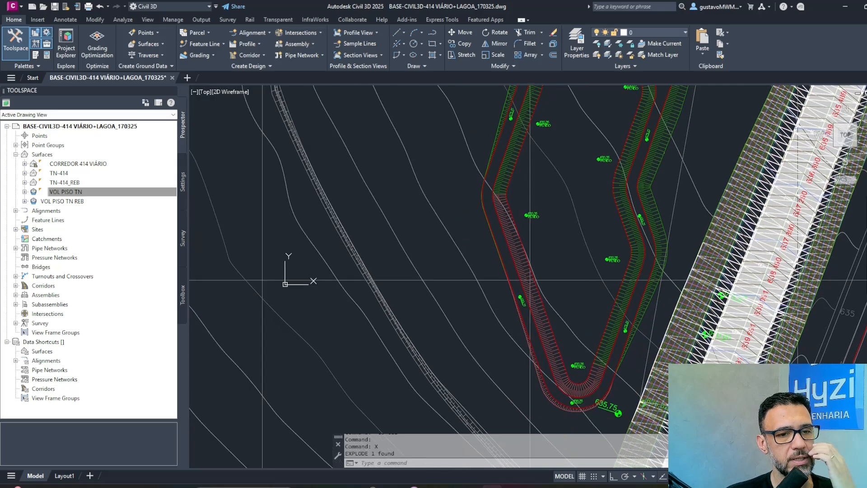
{"action": "scroll", "coordinate": [263, 280], "scroll_direction": "down", "scroll_amount": 6}
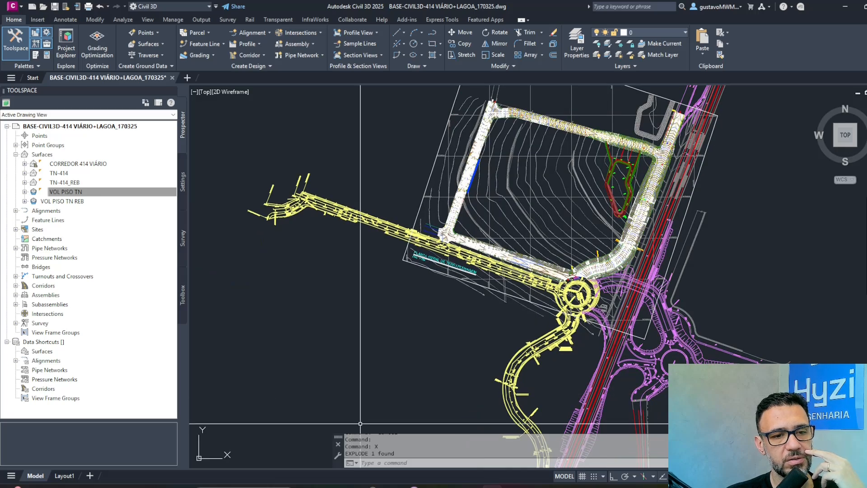
{"action": "middle_click_drag", "start_coordinate": [554, 263], "coordinate": [438, 324]}
{"action": "scroll", "coordinate": [438, 324], "scroll_direction": "up", "scroll_amount": 2}
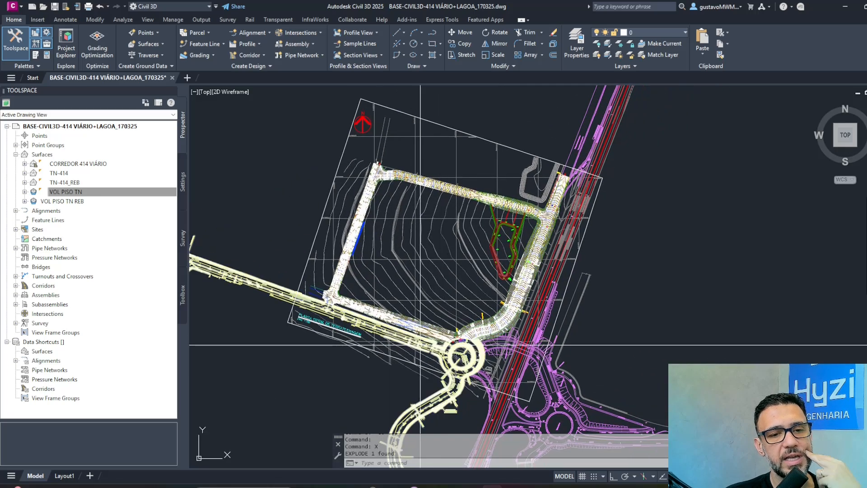
{"action": "scroll", "coordinate": [496, 246], "scroll_direction": "up", "scroll_amount": 4}
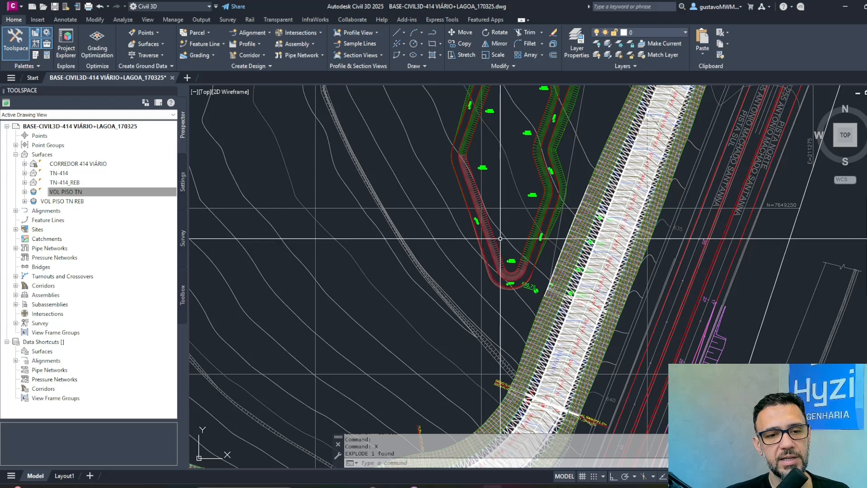
Open a new Chrome window and go to the Google search page.
{"action": "mouse_move", "coordinate": [368, 486]}
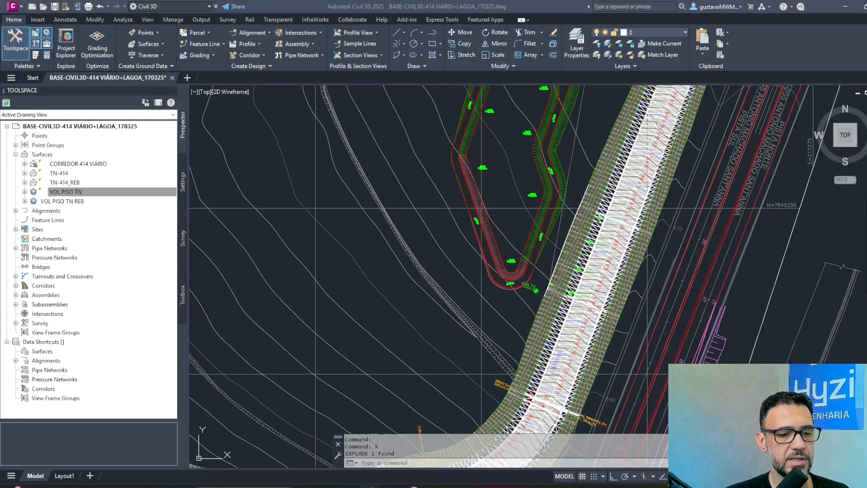
{"action": "right_click", "coordinate": [368, 486]}
{"action": "left_click", "coordinate": [376, 407]}
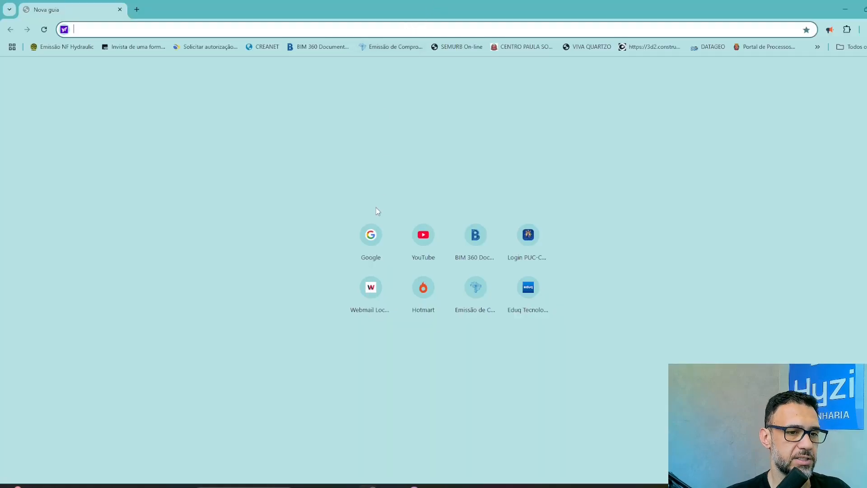
{"action": "left_click", "coordinate": [370, 239]}
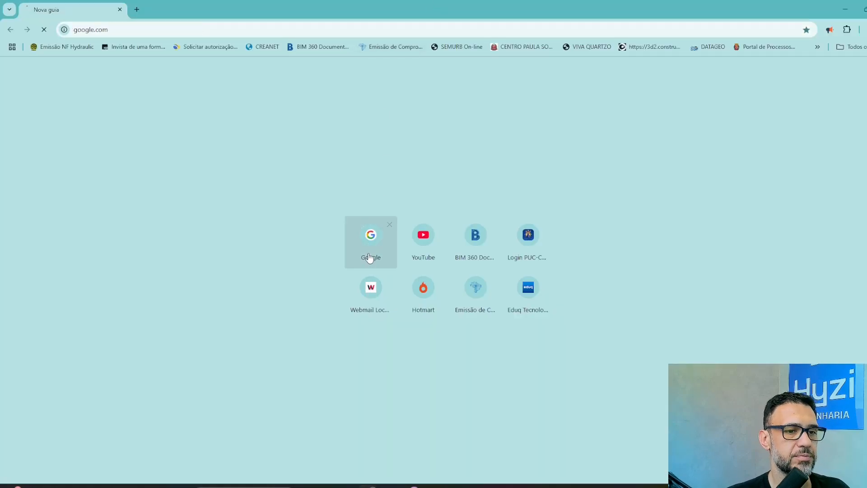
Search Google for LAGOA DE RETENÇÃO and show the image results.
{"action": "type", "text": "LAGOA"}
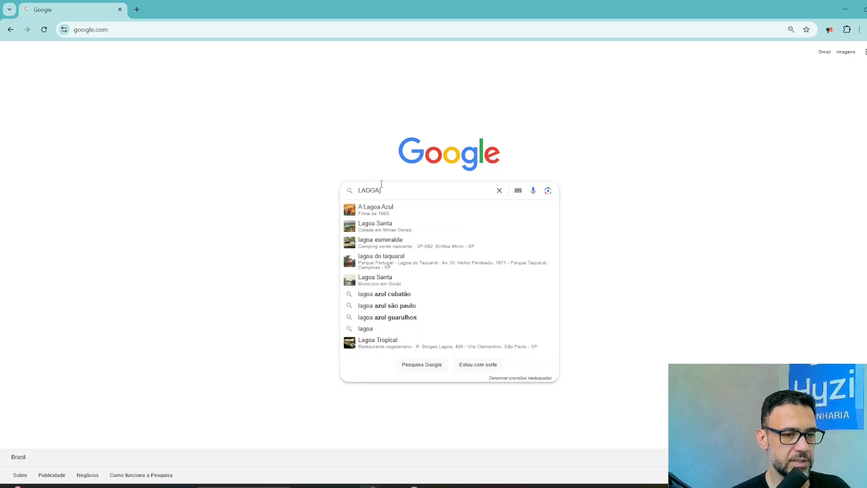
{"action": "type", "text": " DE RETENÇÃO"}
{"action": "key", "text": "Return"}
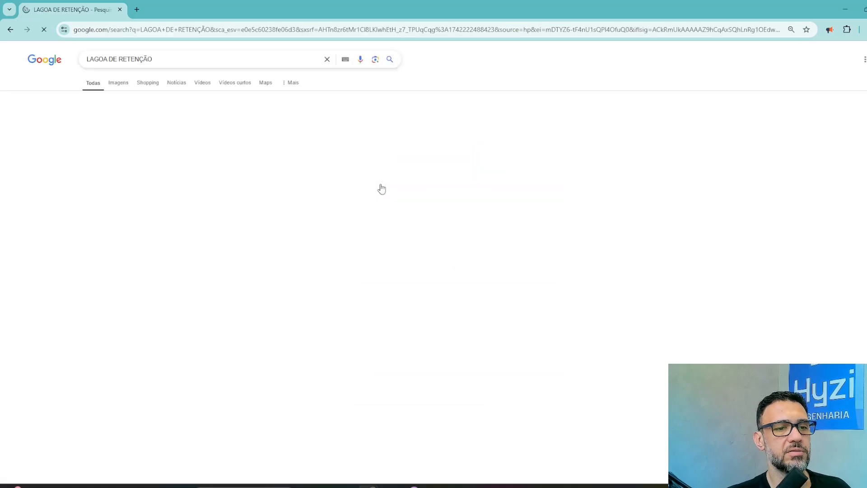
{"action": "left_click", "coordinate": [123, 84]}
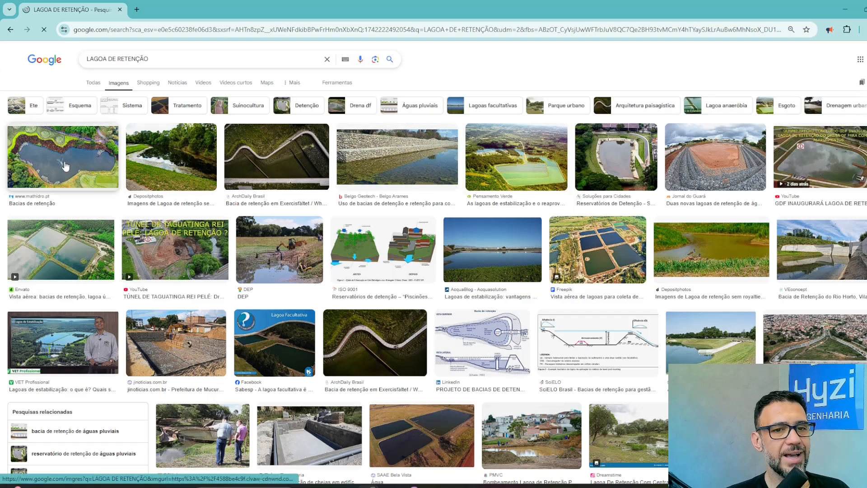
Preview several retention lagoon photos from the image results, including the Soluções para Cidades and Araguaína Notícias examples.
{"action": "left_click", "coordinate": [65, 166]}
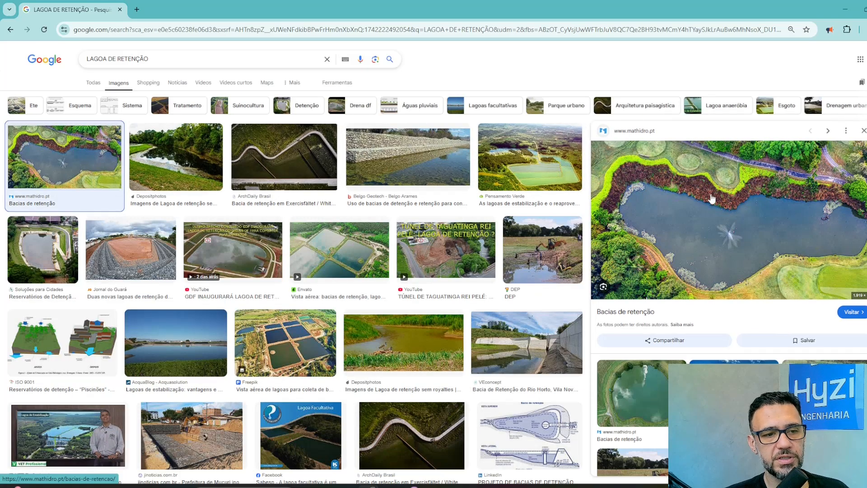
{"action": "left_click", "coordinate": [130, 251]}
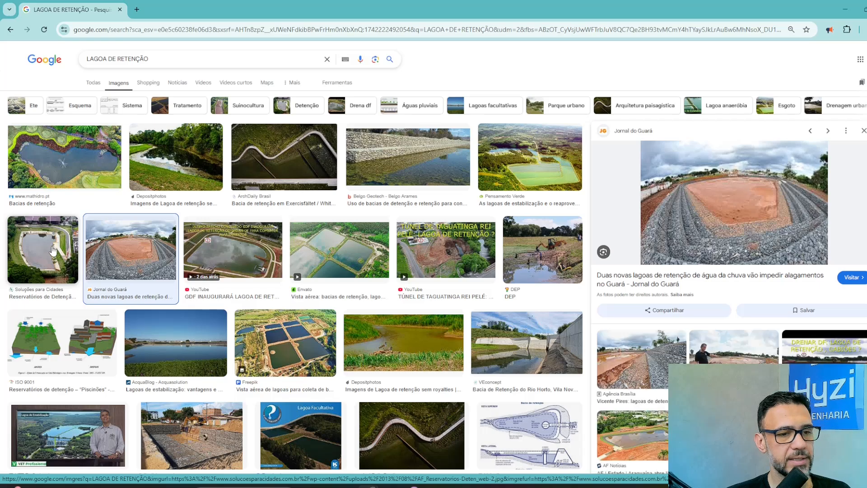
{"action": "left_click", "coordinate": [54, 250]}
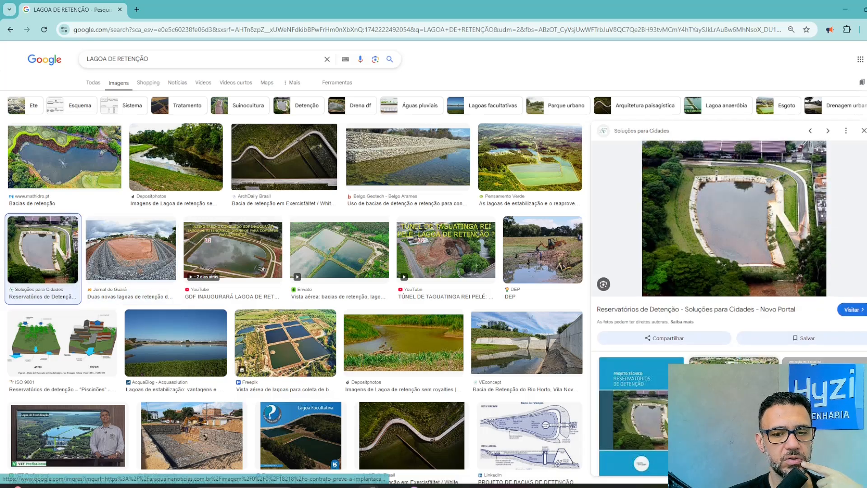
{"action": "left_click", "coordinate": [733, 360]}
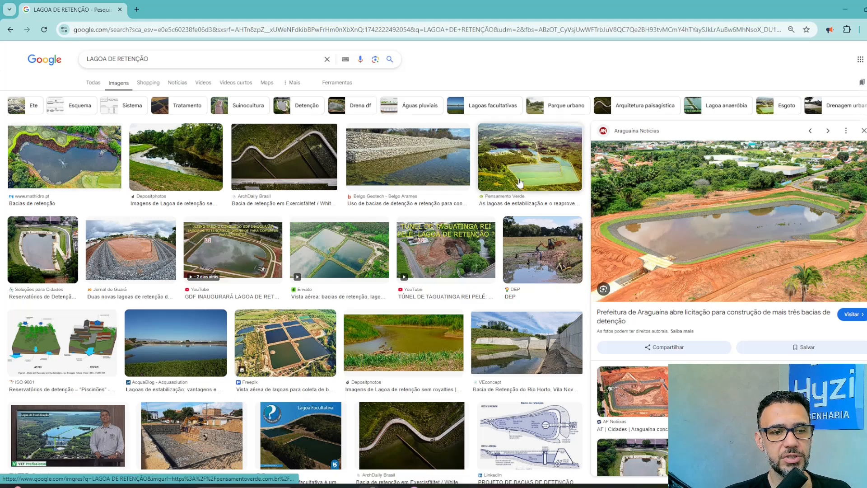
Browse further retention lagoon images and preview the PROJETO TÉCNICO: RESERVATÓRIOS DE DETENÇÃO cover among the related images.
{"action": "scroll", "coordinate": [515, 188], "scroll_direction": "down", "scroll_amount": 3}
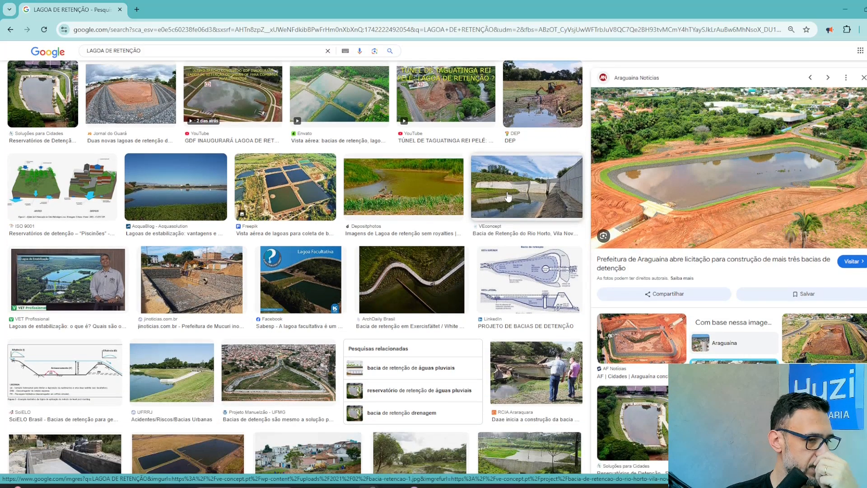
{"action": "scroll", "coordinate": [512, 193], "scroll_direction": "down", "scroll_amount": 7}
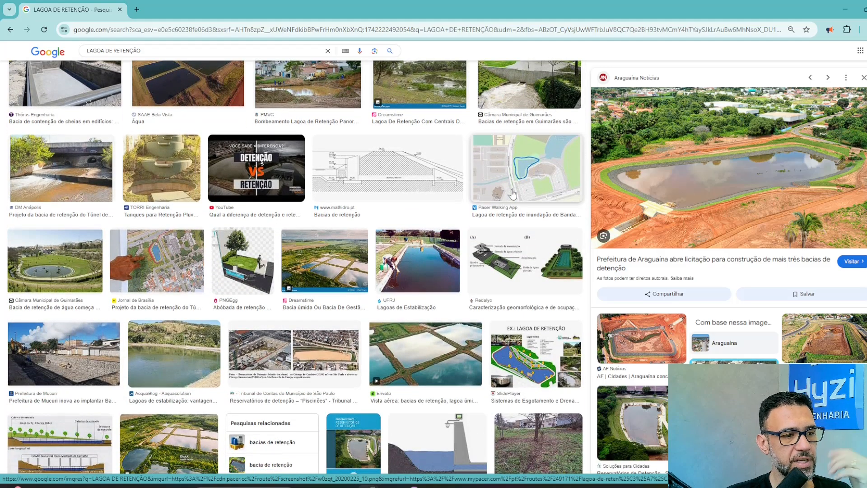
{"action": "scroll", "coordinate": [491, 205], "scroll_direction": "down", "scroll_amount": 2}
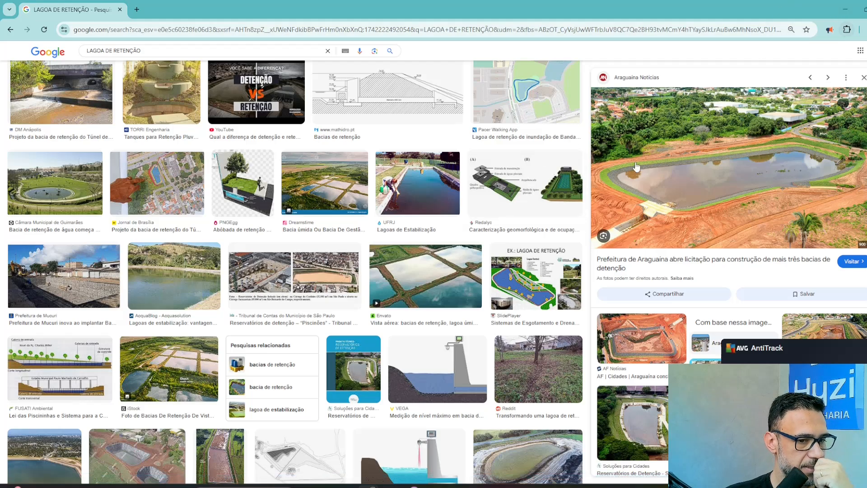
{"action": "scroll", "coordinate": [723, 136], "scroll_direction": "down", "scroll_amount": 8}
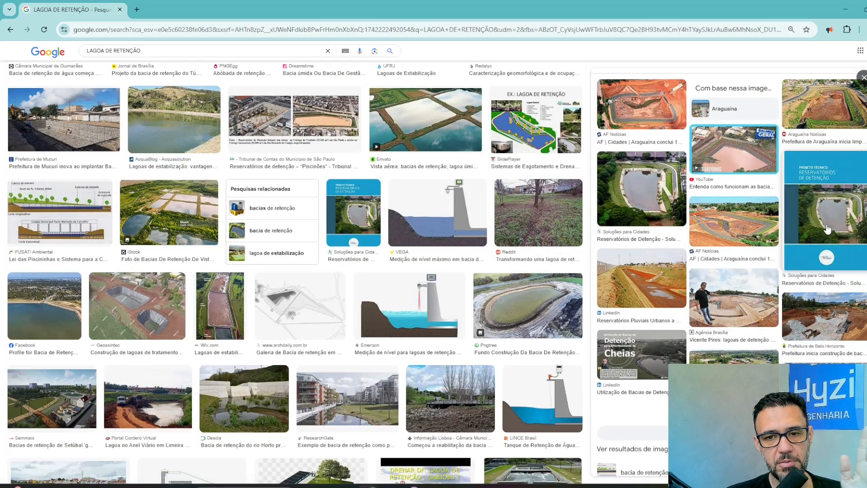
{"action": "left_click", "coordinate": [833, 209]}
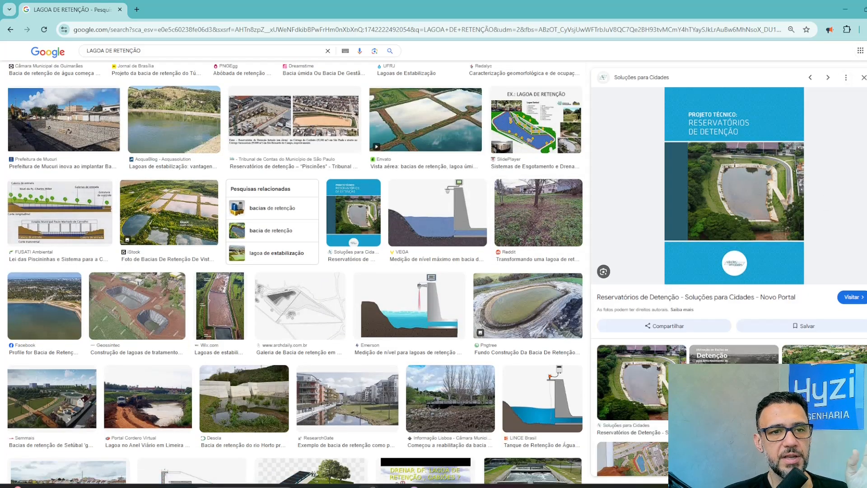
Return to the Civil 3D drawing and examine the exploded lagoon's slopes, berm and floor elevations along its full outline.
{"action": "key", "text": "alt+Tab"}
{"action": "middle_click_drag", "start_coordinate": [482, 196], "coordinate": [411, 295]}
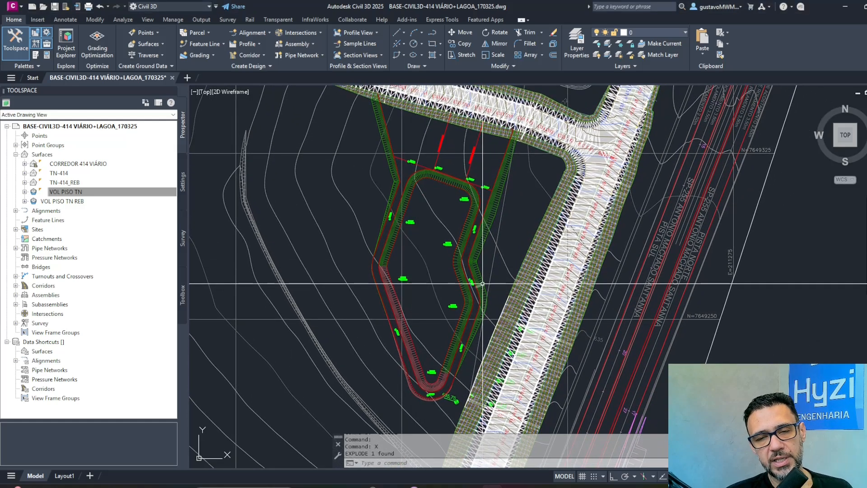
{"action": "middle_click_drag", "start_coordinate": [482, 283], "coordinate": [470, 260]}
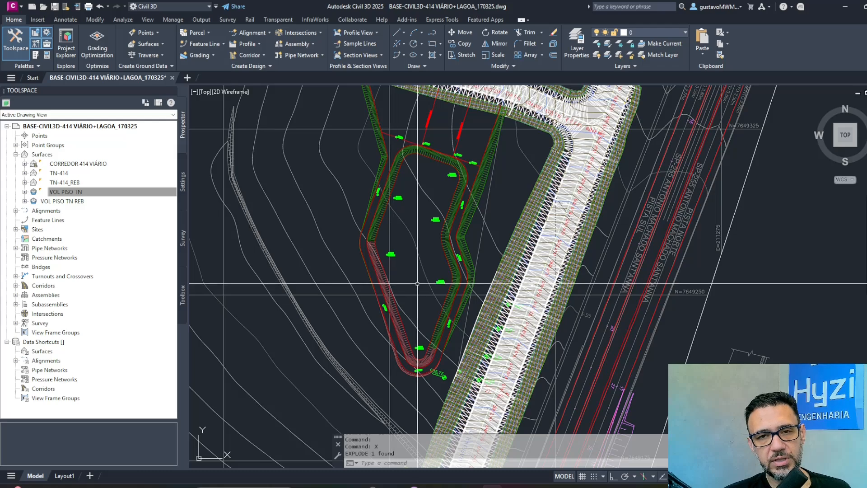
{"action": "scroll", "coordinate": [390, 176], "scroll_direction": "up", "scroll_amount": 3}
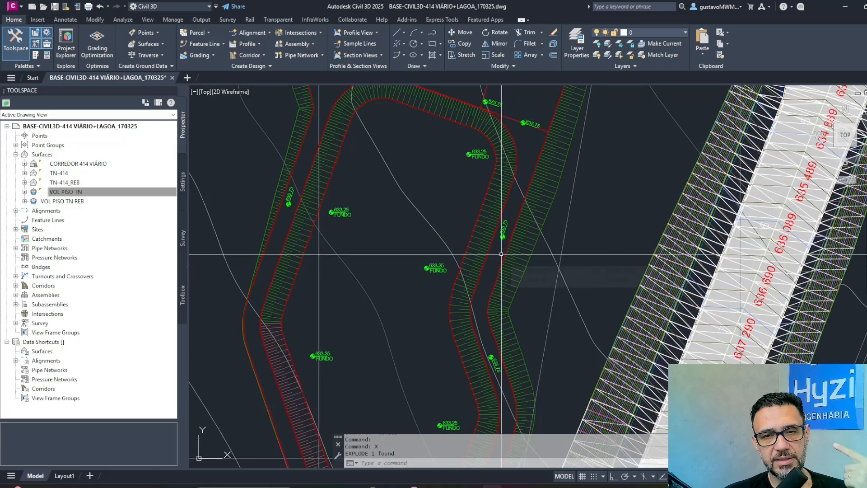
{"action": "middle_click_drag", "start_coordinate": [292, 221], "coordinate": [302, 139]}
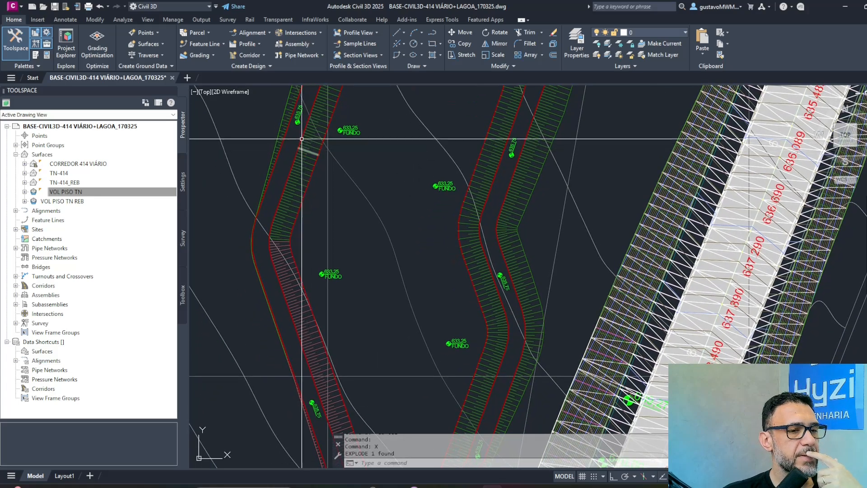
{"action": "middle_click_drag", "start_coordinate": [301, 295], "coordinate": [273, 182]}
{"action": "middle_click_drag", "start_coordinate": [354, 392], "coordinate": [360, 324]}
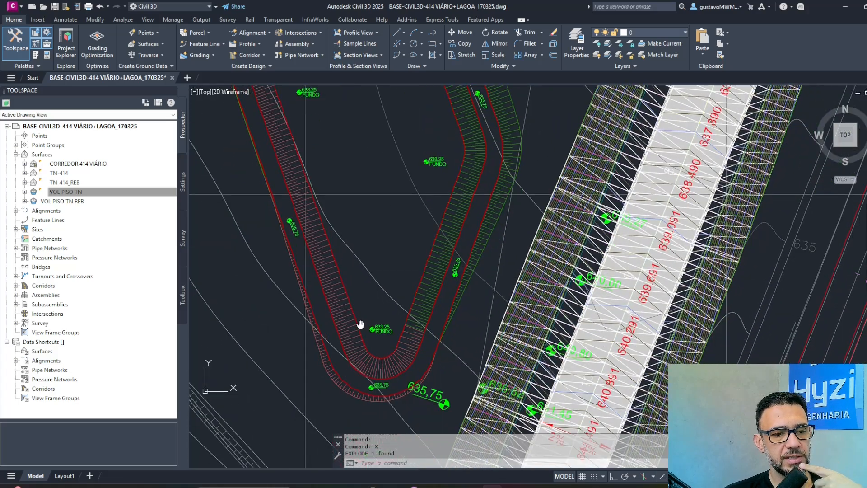
{"action": "mouse_move", "coordinate": [494, 141]}
{"action": "middle_mouse_down"}
{"action": "mouse_move", "coordinate": [478, 232]}
{"action": "mouse_move", "coordinate": [482, 261]}
{"action": "middle_mouse_up"}
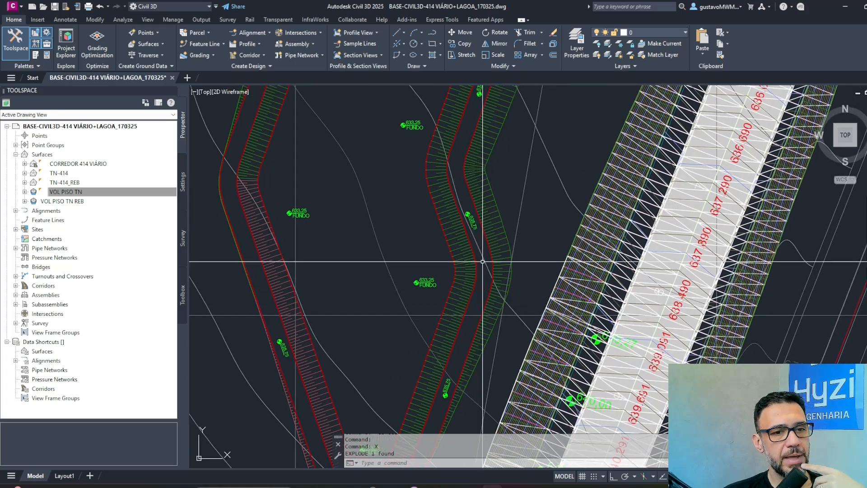
{"action": "middle_click_drag", "start_coordinate": [495, 96], "coordinate": [496, 223]}
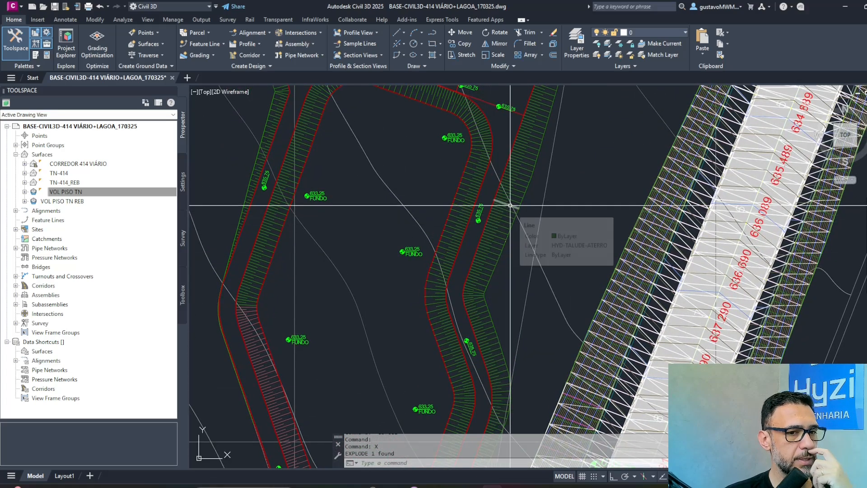
{"action": "scroll", "coordinate": [510, 206], "scroll_direction": "down", "scroll_amount": 5}
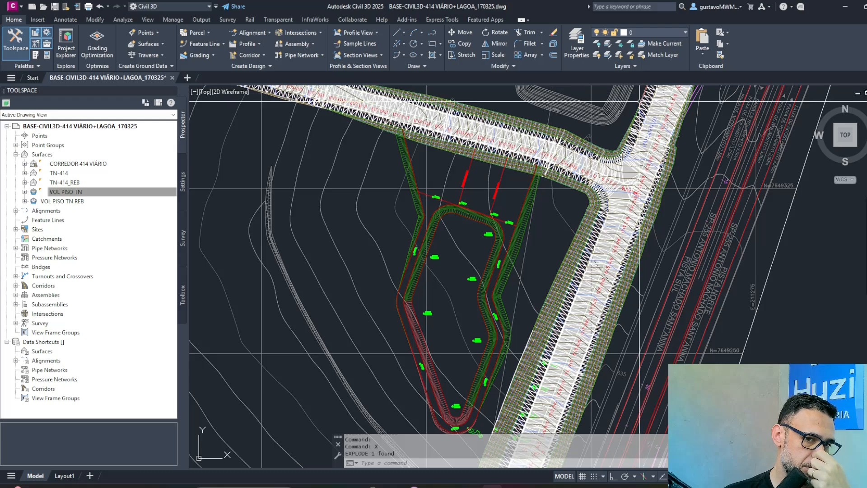
Inspect the CORREDOR 414 VIÁRIO surface in 3D with the Object Viewer, orbiting around the road stretch, and close the viewer.
{"action": "scroll", "coordinate": [540, 177], "scroll_direction": "up", "scroll_amount": 4}
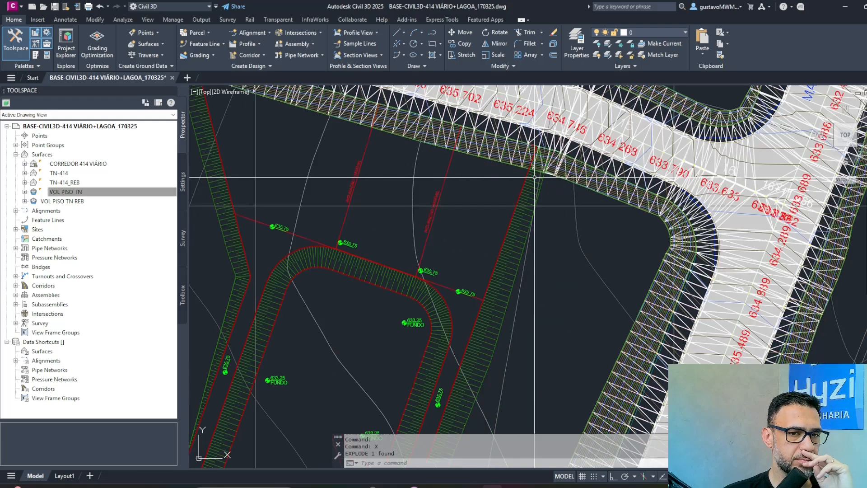
{"action": "left_click", "coordinate": [531, 134]}
{"action": "right_click", "coordinate": [531, 135]}
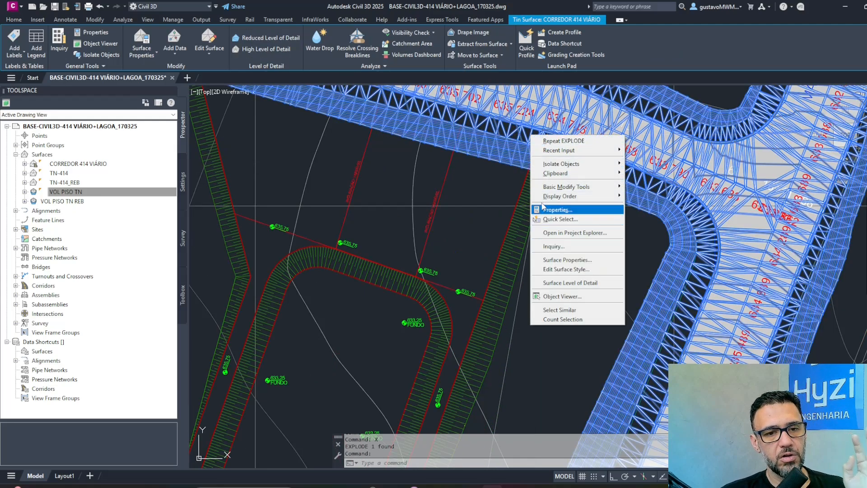
{"action": "left_click", "coordinate": [99, 45]}
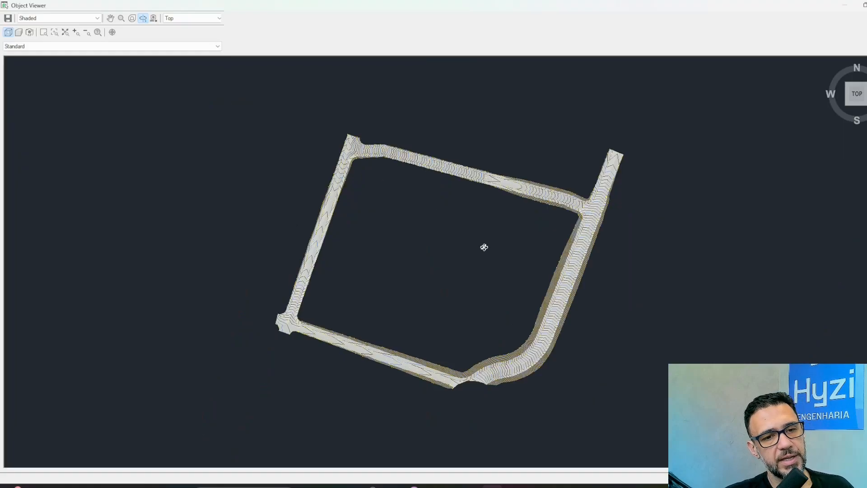
{"action": "left_click_drag", "start_coordinate": [484, 247], "coordinate": [351, 362]}
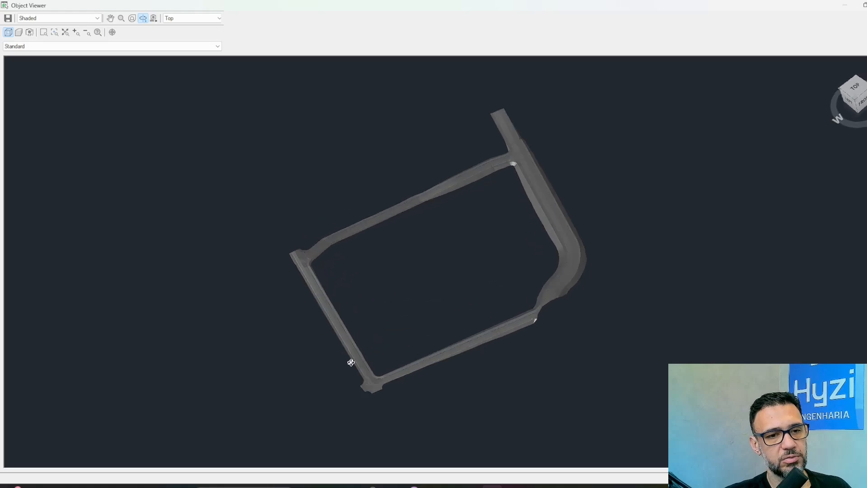
{"action": "scroll", "coordinate": [449, 176], "scroll_direction": "up", "scroll_amount": 10}
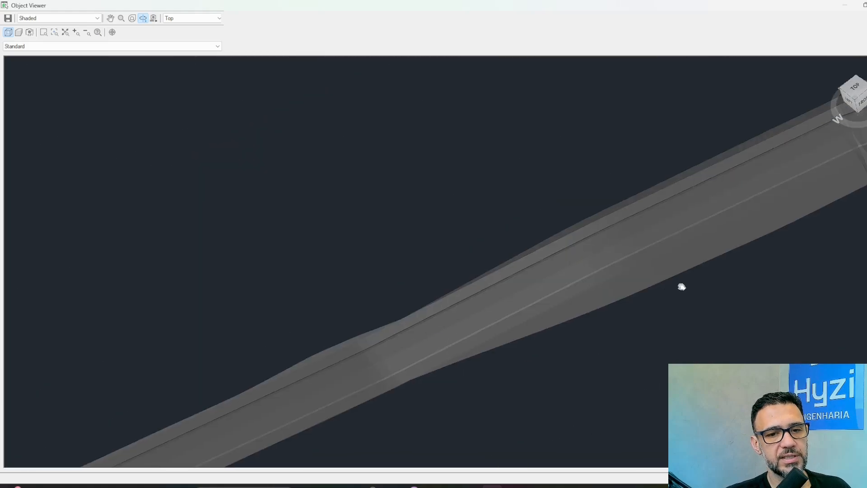
{"action": "middle_click_drag", "start_coordinate": [682, 286], "coordinate": [432, 360]}
{"action": "left_click_drag", "start_coordinate": [470, 341], "coordinate": [475, 267]}
{"action": "key", "text": "Escape"}
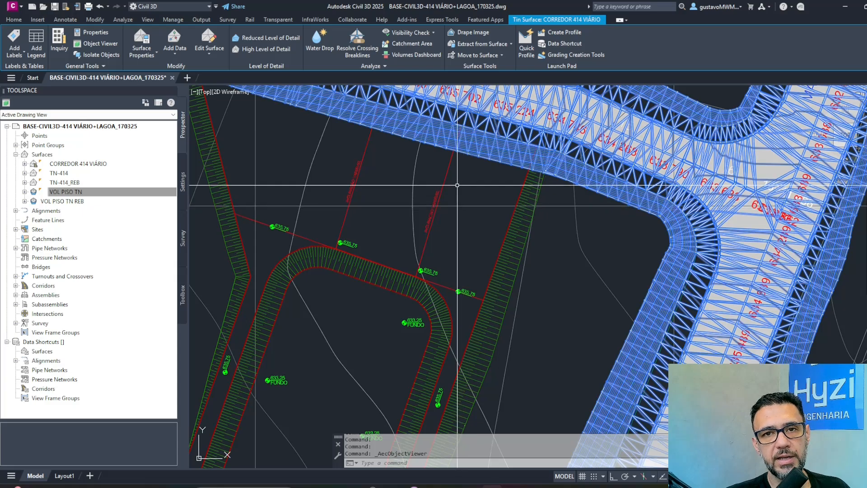
Change the surface style of CORREDOR 414 VIÁRIO to one that hides its triangles and points.
{"action": "middle_click_drag", "start_coordinate": [469, 187], "coordinate": [595, 276]}
{"action": "key", "text": "Escape"}
{"action": "key", "text": "Escape"}
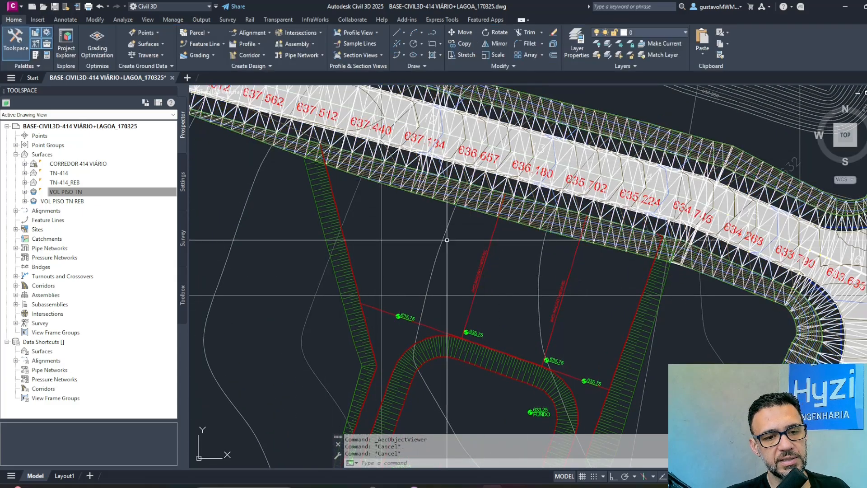
{"action": "left_click", "coordinate": [372, 151]}
{"action": "right_click", "coordinate": [372, 151]}
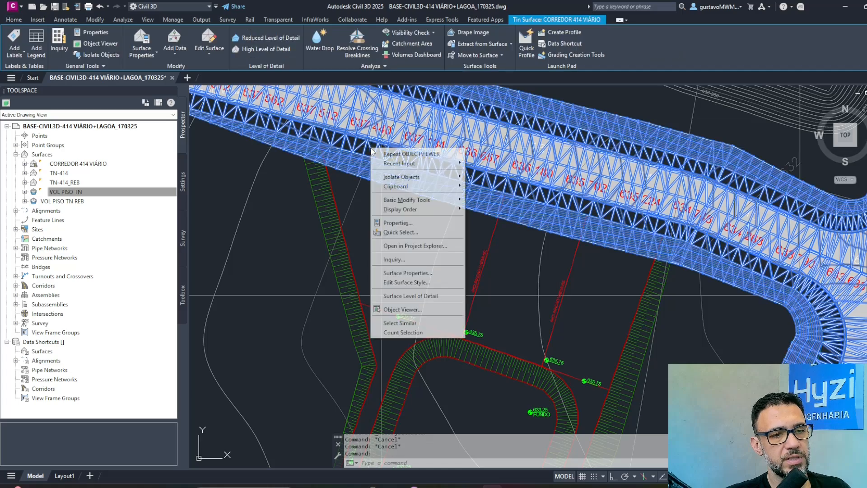
{"action": "left_click", "coordinate": [434, 272]}
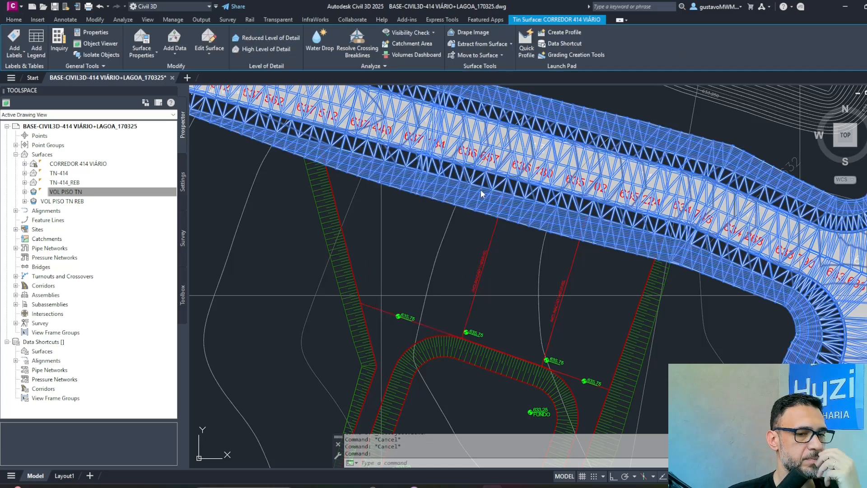
{"action": "left_click", "coordinate": [402, 246]}
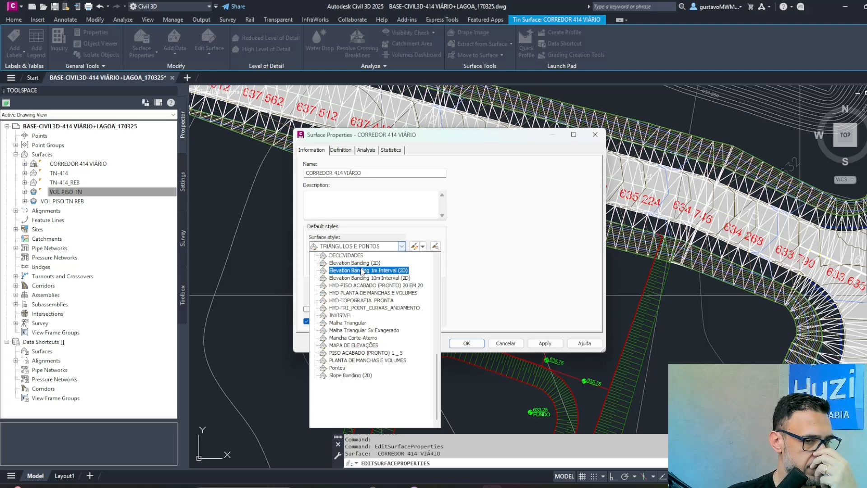
{"action": "left_click", "coordinate": [378, 263]}
{"action": "left_click", "coordinate": [472, 344]}
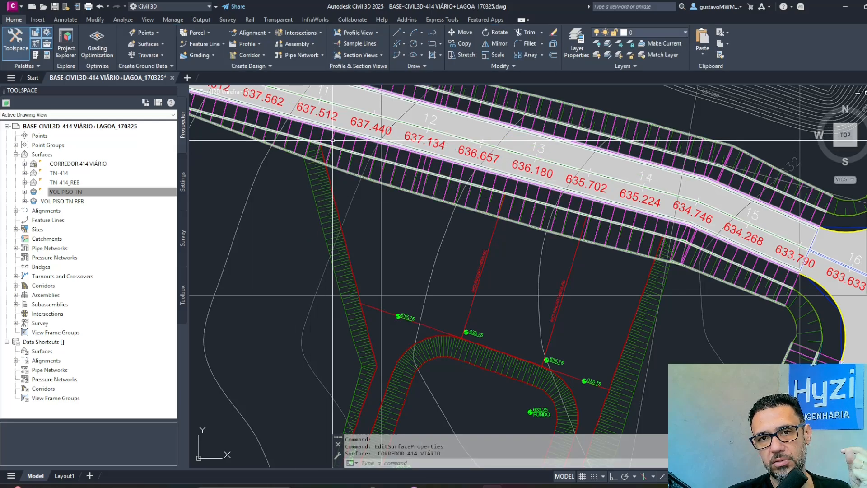
Split the corridor region where the outer edge of the lagoon's west embankment meets the road, with object snap turned off.
{"action": "left_click", "coordinate": [332, 140]}
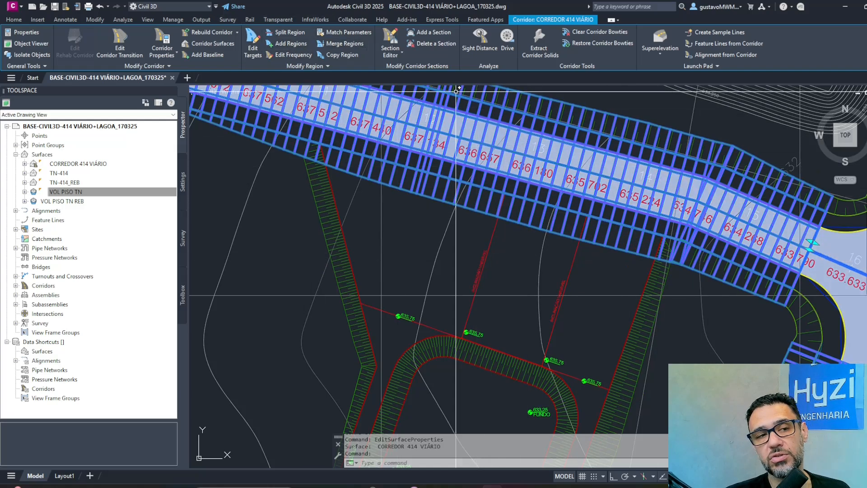
{"action": "left_click", "coordinate": [297, 32]}
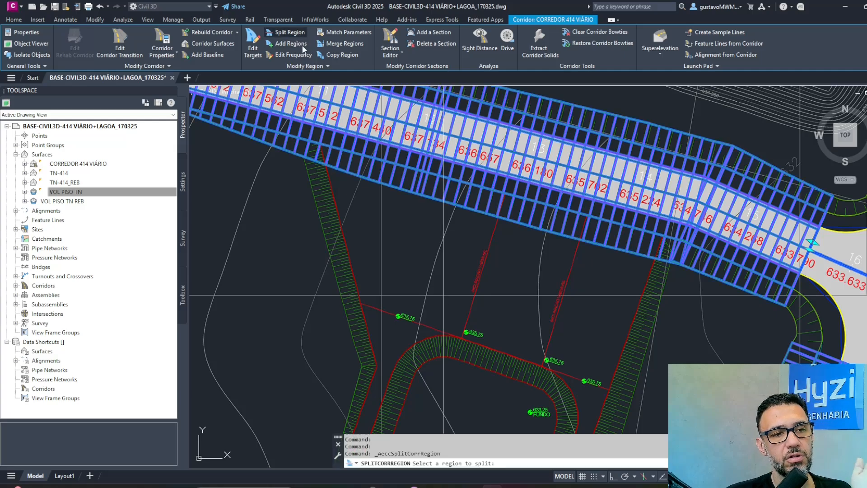
{"action": "scroll", "coordinate": [326, 142], "scroll_direction": "up", "scroll_amount": 5}
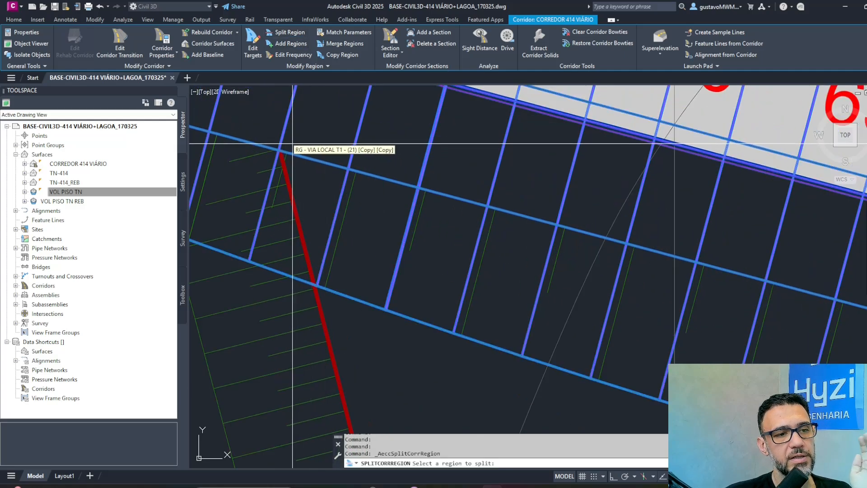
{"action": "middle_click_drag", "start_coordinate": [298, 145], "coordinate": [391, 143]}
{"action": "left_click", "coordinate": [392, 143]}
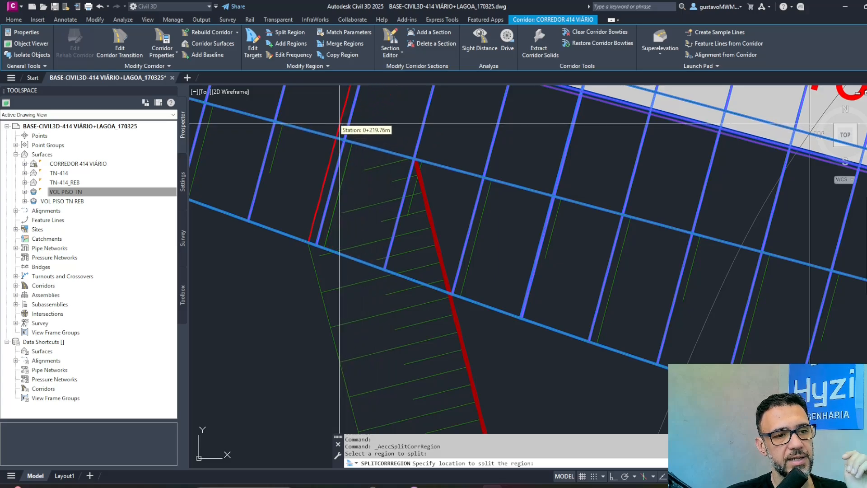
{"action": "key", "text": "F3"}
{"action": "left_click", "coordinate": [409, 307]}
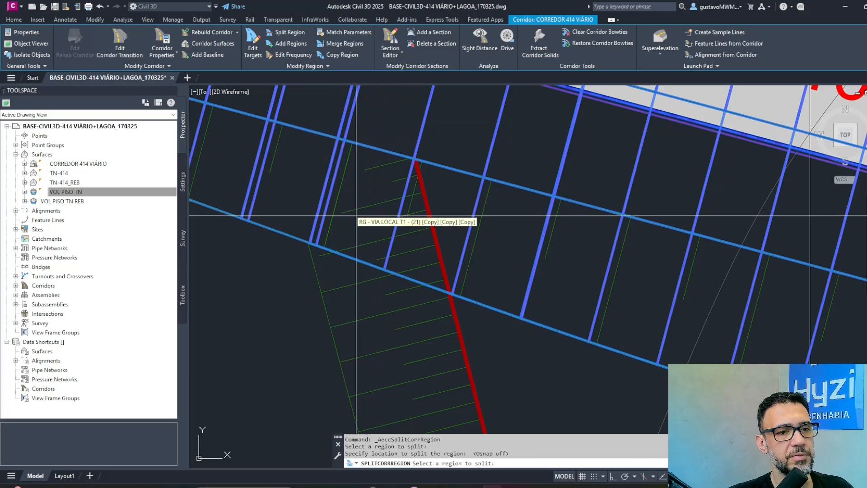
Split the corridor region where the outer edge of the lagoon's east embankment meets the road, and dismiss the event list.
{"action": "scroll", "coordinate": [409, 308], "scroll_direction": "down", "scroll_amount": 5}
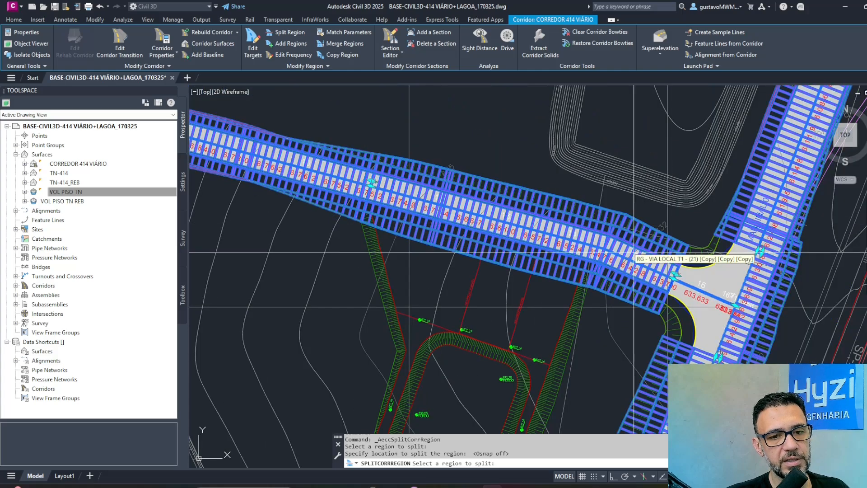
{"action": "scroll", "coordinate": [606, 257], "scroll_direction": "up", "scroll_amount": 6}
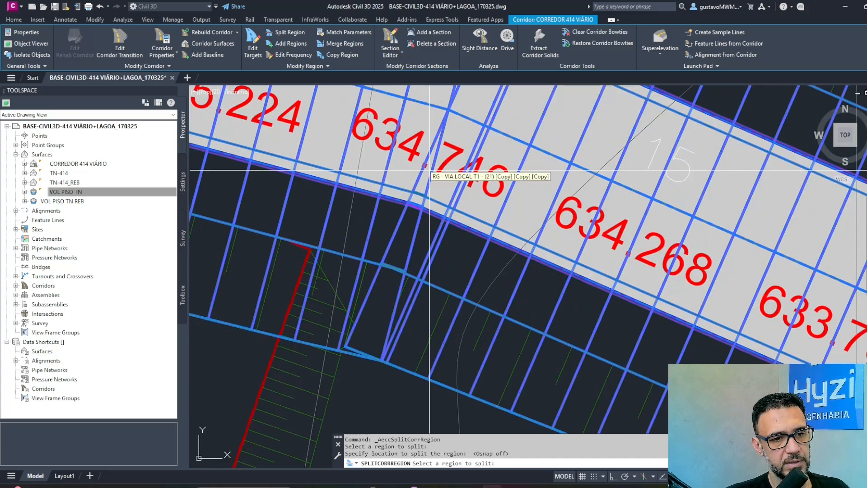
{"action": "left_click", "coordinate": [428, 173]}
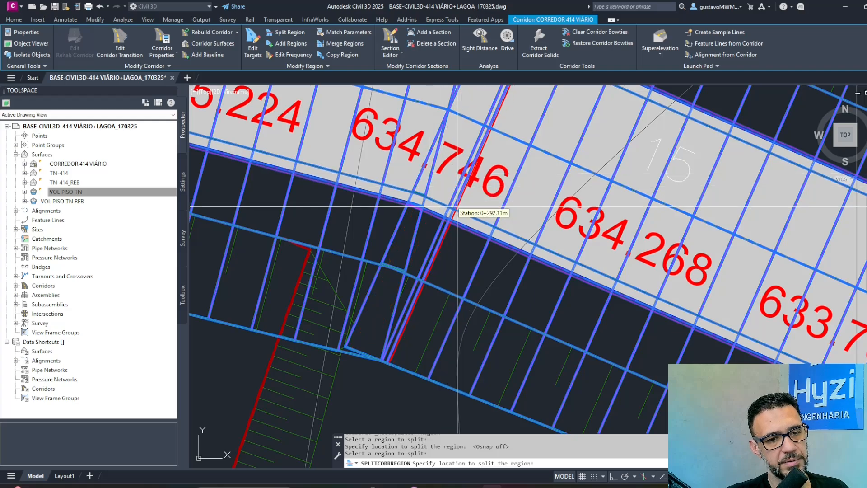
{"action": "left_click", "coordinate": [477, 231]}
{"action": "scroll", "coordinate": [478, 233], "scroll_direction": "down", "scroll_amount": 6}
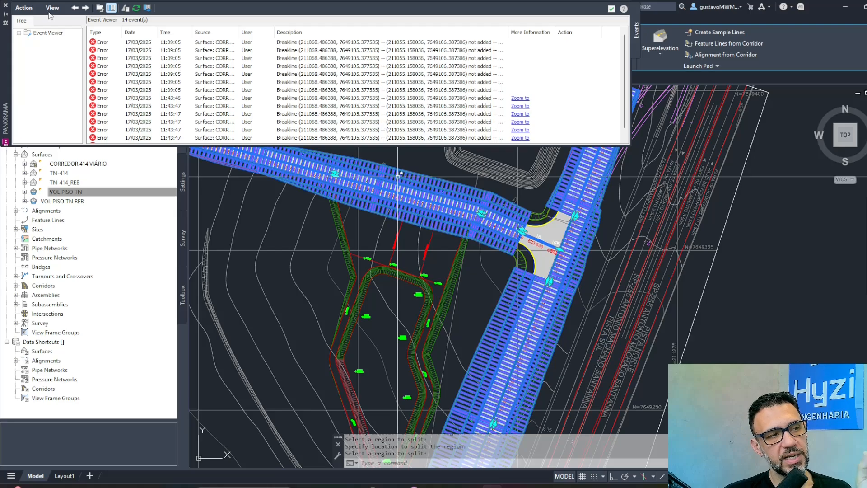
{"action": "left_click", "coordinate": [5, 8]}
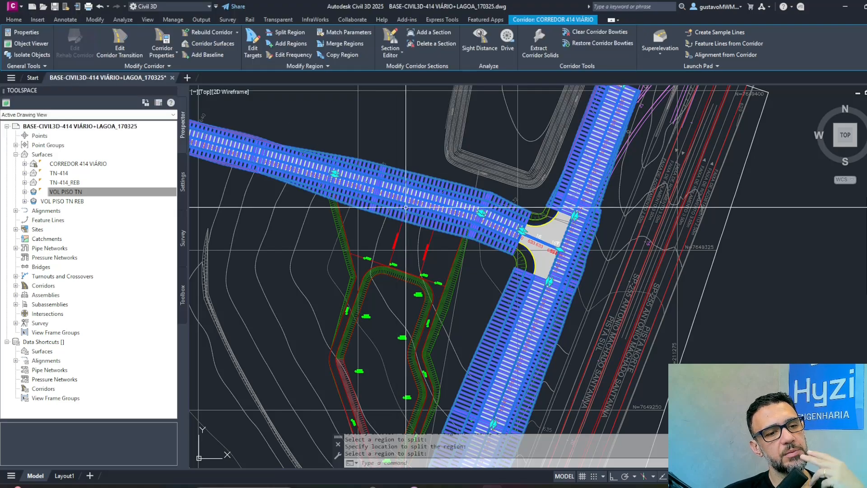
Set the right-side TALUDE-DIR target surface to <none> for the VIA LOCAL T1 corridor region between the two lagoon embankments.
{"action": "scroll", "coordinate": [398, 209], "scroll_direction": "up", "scroll_amount": 2}
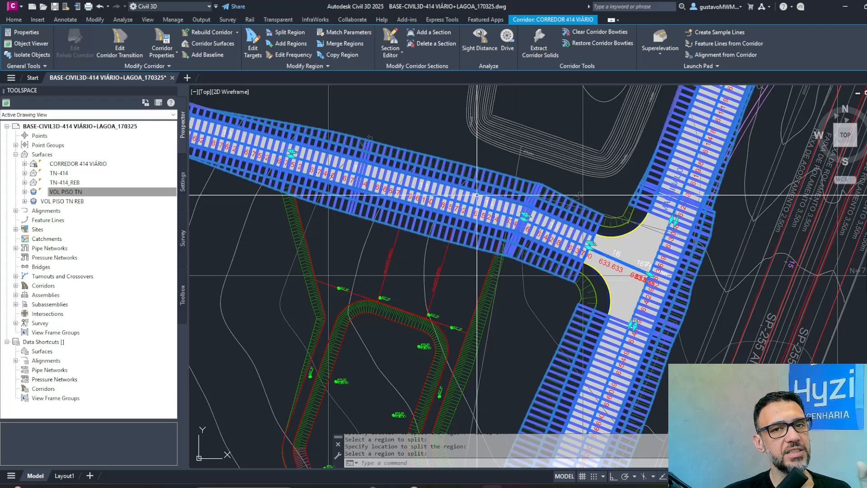
{"action": "left_click", "coordinate": [321, 66]}
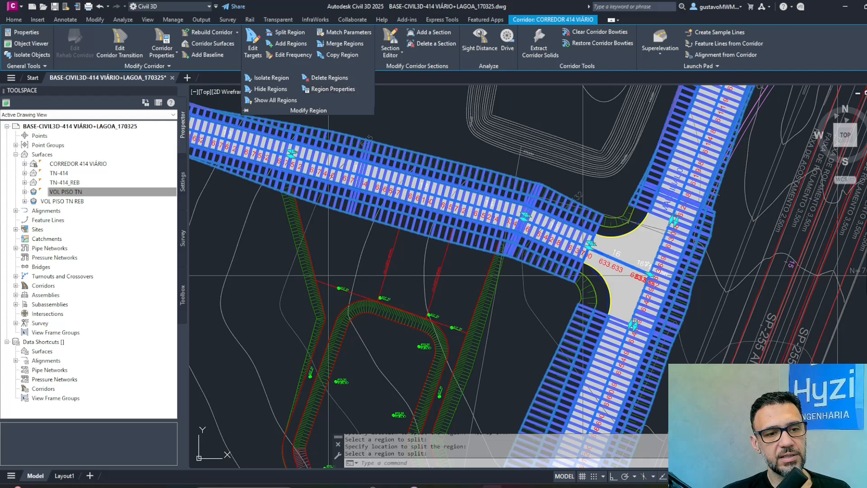
{"action": "left_click", "coordinate": [333, 89]}
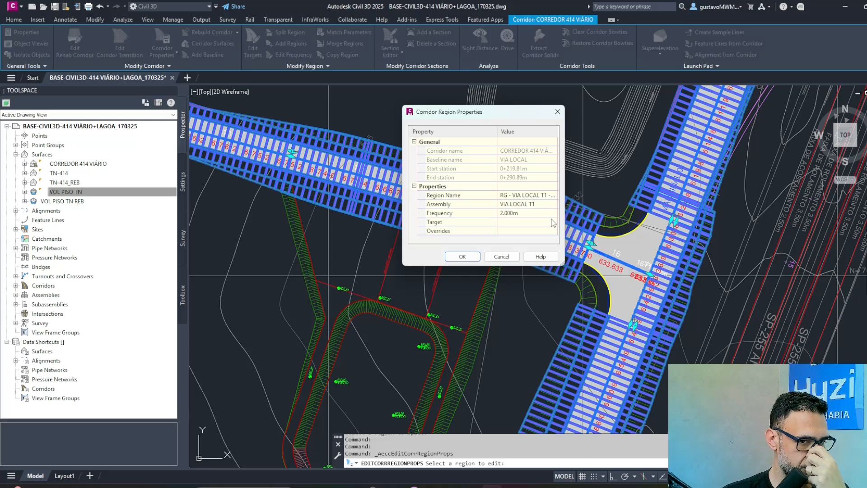
{"action": "left_click", "coordinate": [553, 223]}
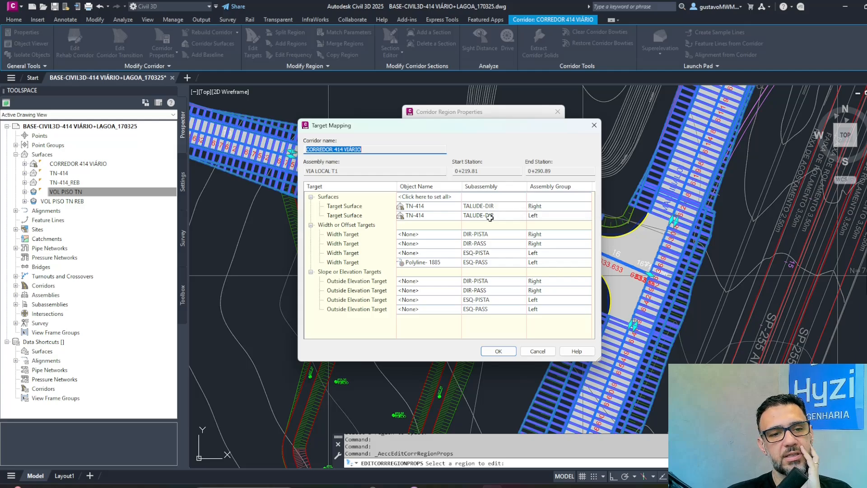
{"action": "left_click", "coordinate": [552, 207]}
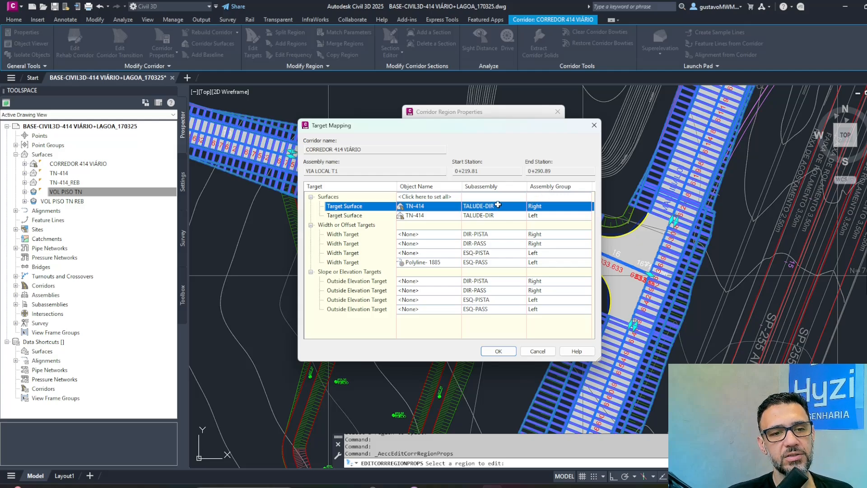
{"action": "left_click", "coordinate": [439, 207]}
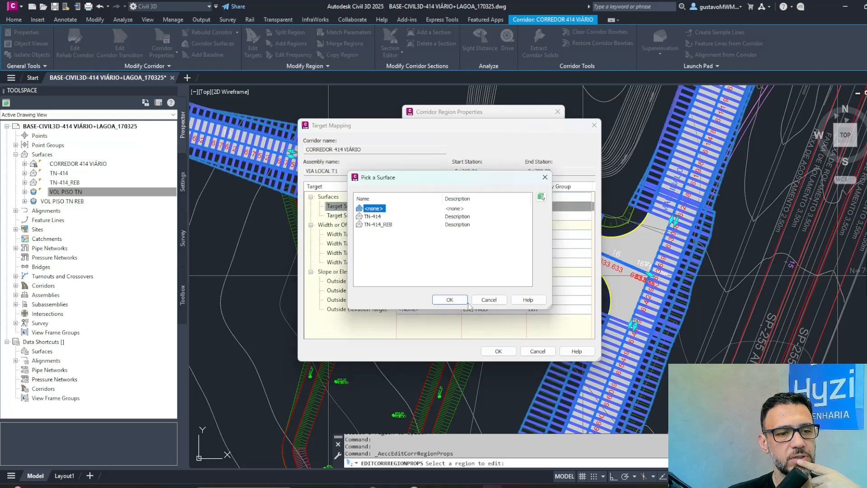
{"action": "left_click", "coordinate": [459, 302]}
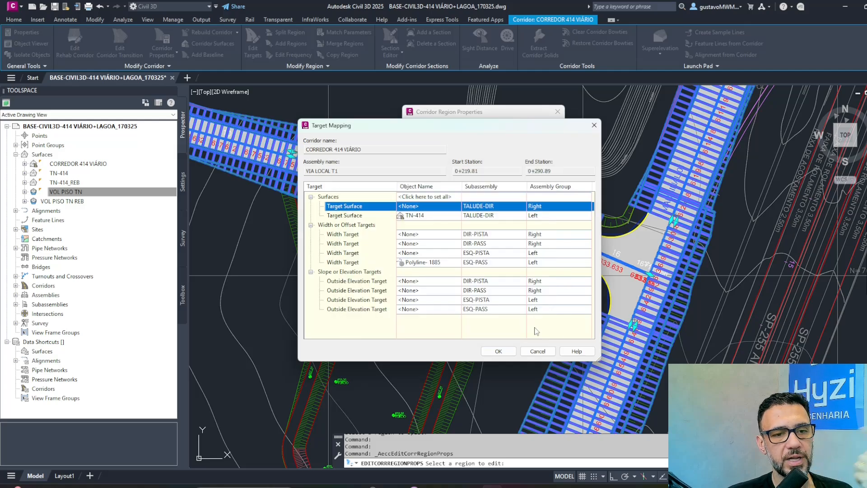
{"action": "left_click", "coordinate": [499, 351]}
{"action": "left_click", "coordinate": [472, 258]}
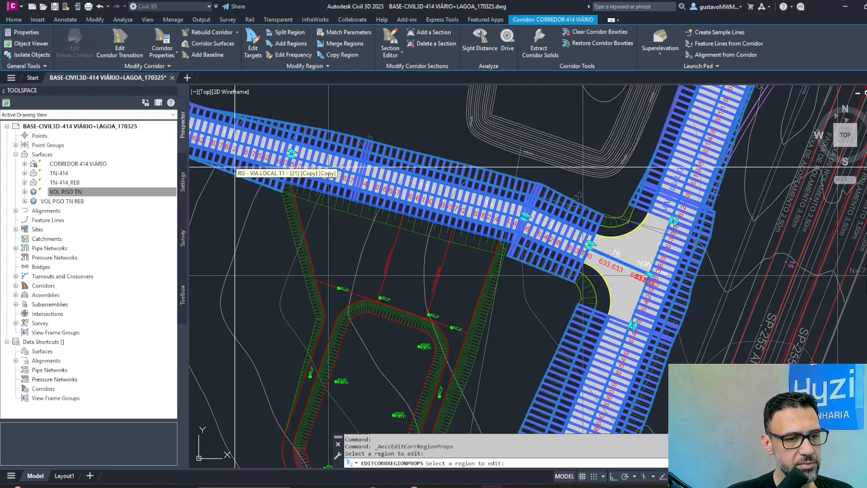
{"action": "scroll", "coordinate": [300, 208], "scroll_direction": "up", "scroll_amount": 5}
{"action": "key", "text": "Escape"}
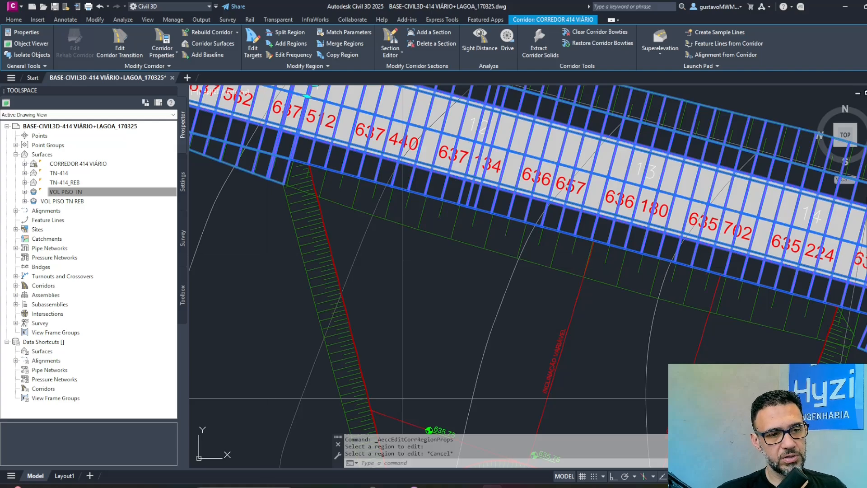
{"action": "key", "text": "Escape"}
{"action": "key", "text": "Escape"}
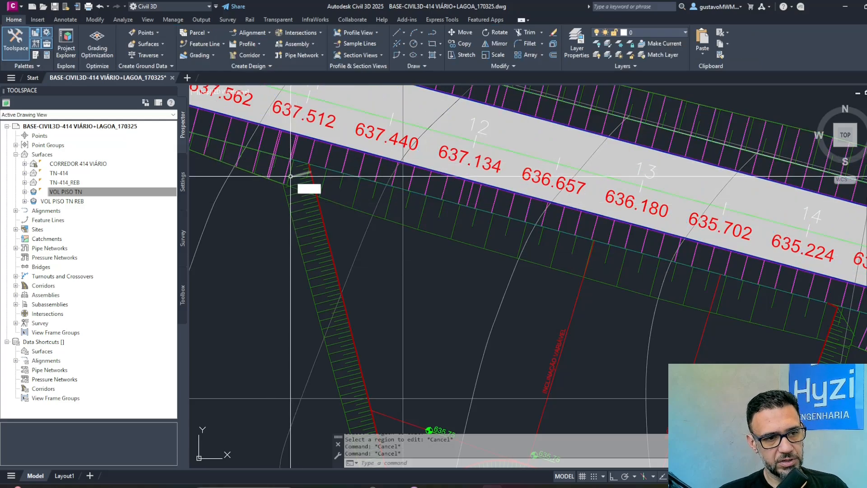
Trim the old slope toe line between the two lagoon embankments, using the corridor section lines just outside them as cutting edges.
{"action": "type", "text": "tr"}
{"action": "key", "text": "Return"}
{"action": "left_click", "coordinate": [293, 164]}
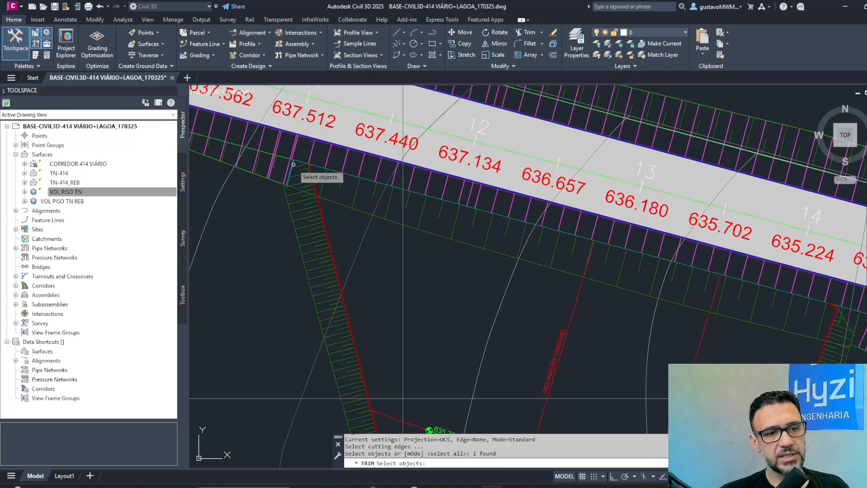
{"action": "scroll", "coordinate": [293, 164], "scroll_direction": "down", "scroll_amount": 2}
{"action": "middle_click_drag", "start_coordinate": [596, 235], "coordinate": [393, 169]}
{"action": "scroll", "coordinate": [505, 213], "scroll_direction": "up", "scroll_amount": 4}
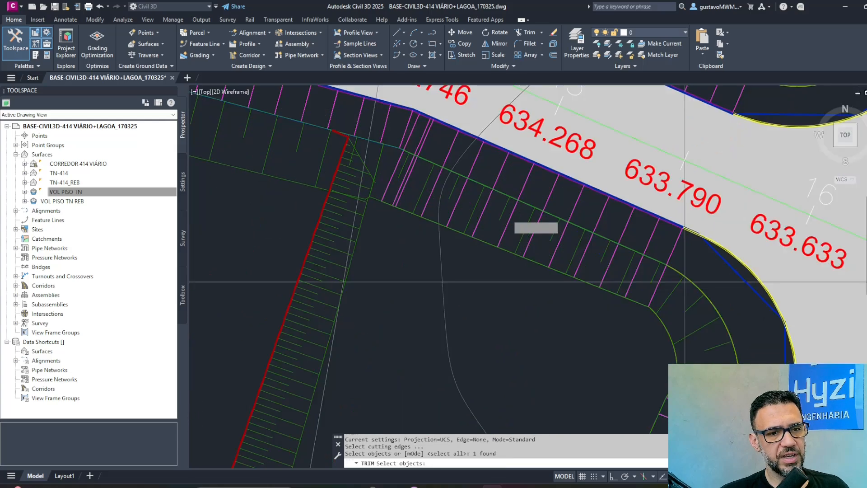
{"action": "left_click", "coordinate": [421, 199]}
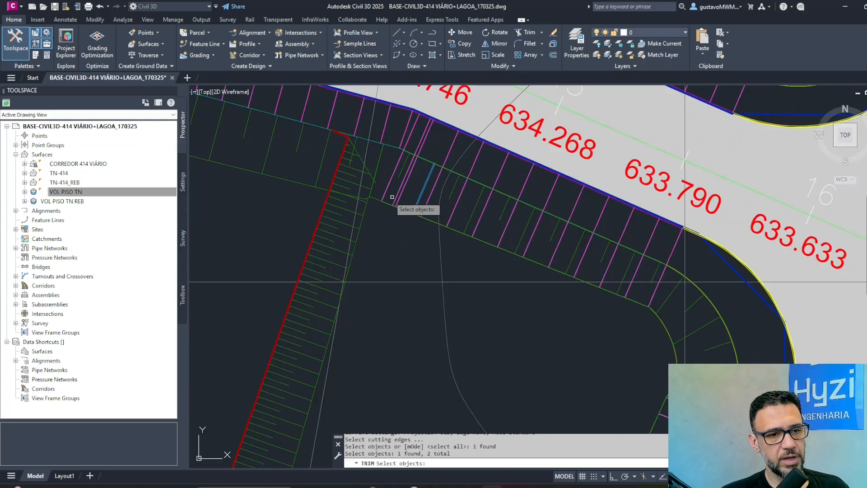
{"action": "key", "text": "Return"}
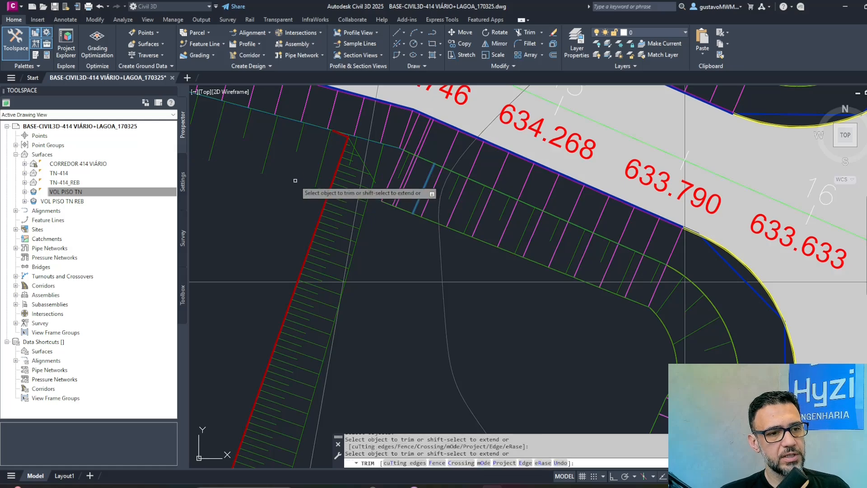
{"action": "key", "text": "Return"}
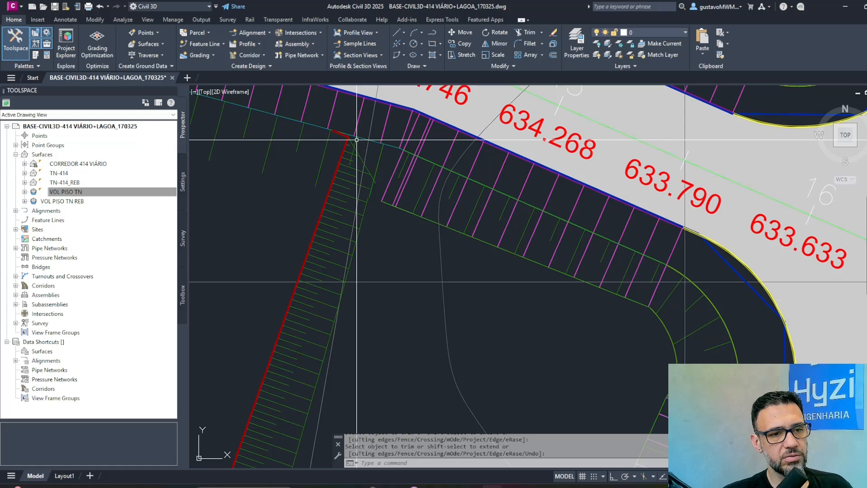
Erase the leftover green slope ticks along the lagoon side of the road, from the east embankment to around the middle of the stretch.
{"action": "type", "text": "E"}
{"action": "key", "text": "Return"}
{"action": "left_click", "coordinate": [333, 145]}
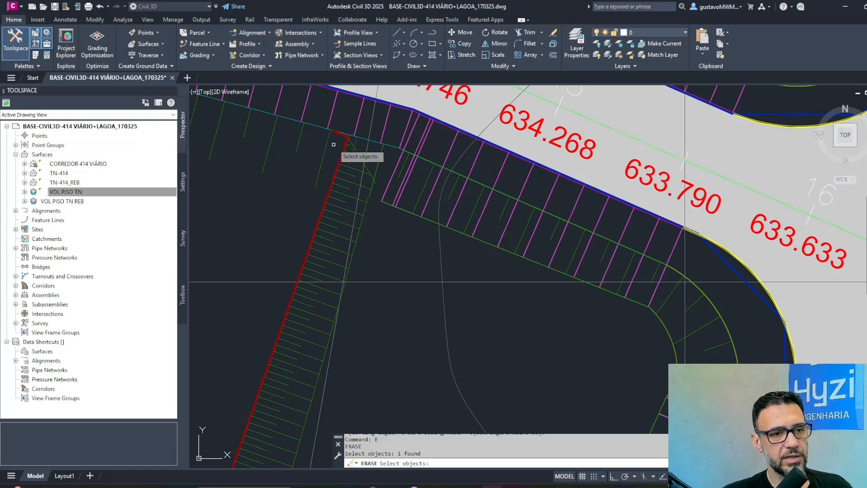
{"action": "left_click", "coordinate": [333, 145]}
{"action": "left_click", "coordinate": [244, 144]}
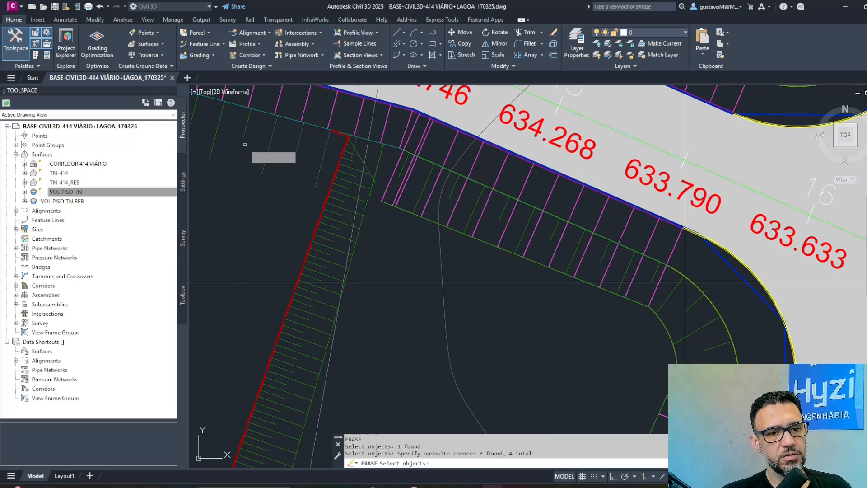
{"action": "scroll", "coordinate": [508, 248], "scroll_direction": "down", "scroll_amount": 2}
{"action": "scroll", "coordinate": [412, 218], "scroll_direction": "down", "scroll_amount": 2}
{"action": "middle_click_drag", "start_coordinate": [384, 210], "coordinate": [473, 259]}
{"action": "left_click", "coordinate": [368, 263]}
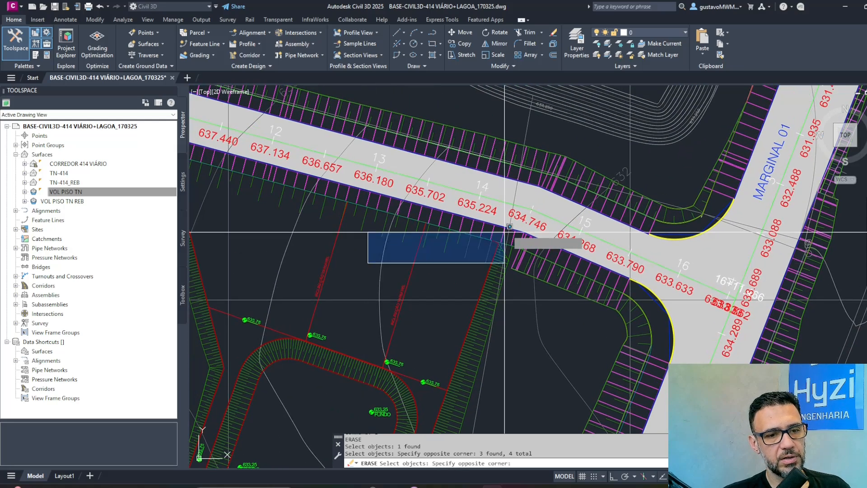
{"action": "left_click", "coordinate": [470, 232]}
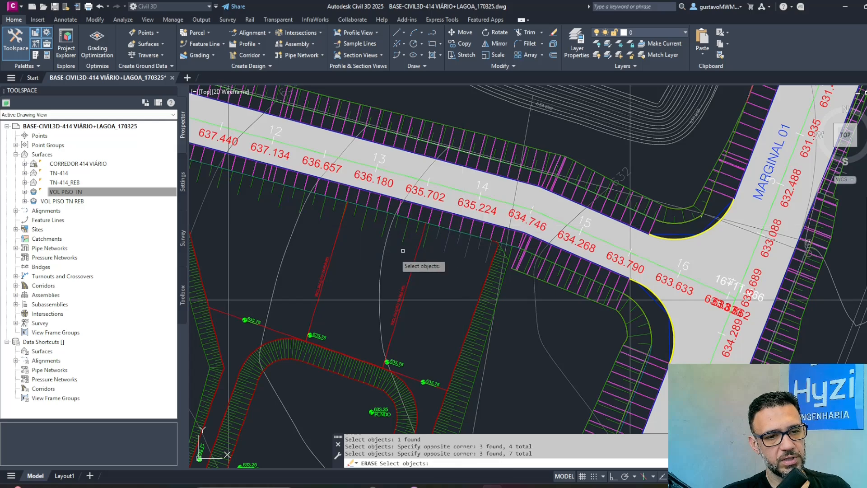
{"action": "left_click", "coordinate": [362, 265]}
{"action": "left_click", "coordinate": [442, 219]}
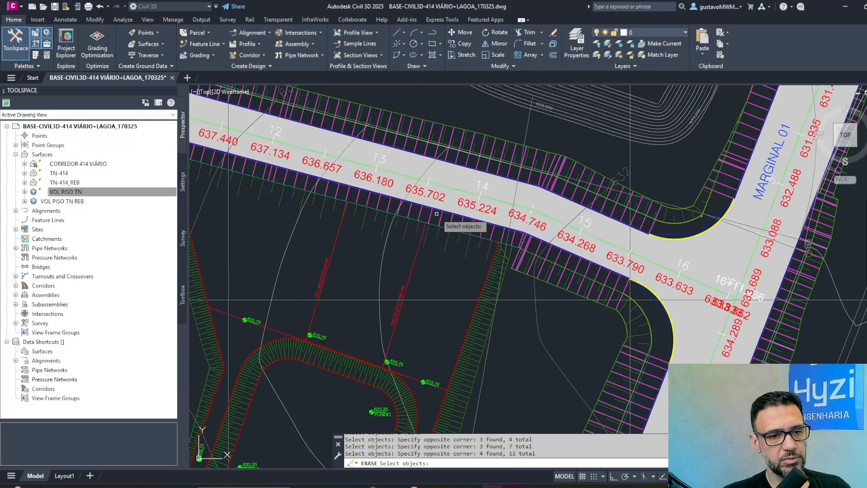
{"action": "left_click", "coordinate": [320, 256]}
{"action": "left_click", "coordinate": [398, 210]}
{"action": "left_click", "coordinate": [259, 241]}
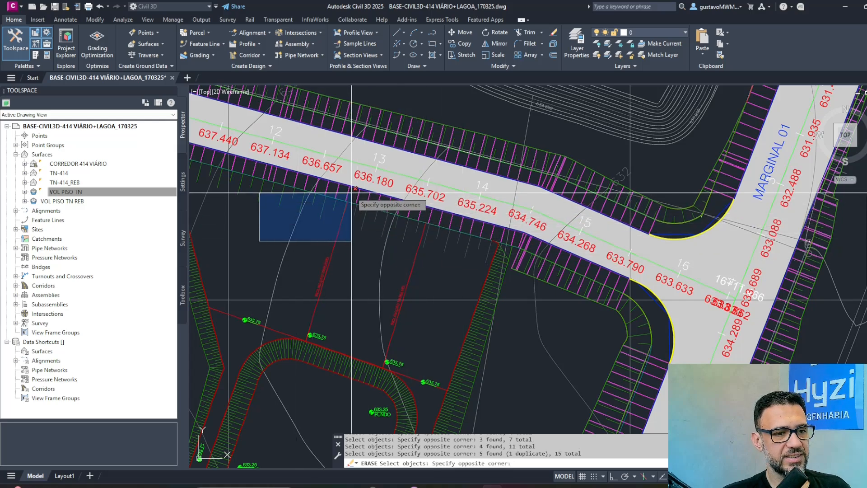
{"action": "left_click", "coordinate": [352, 193]}
{"action": "middle_click_drag", "start_coordinate": [316, 203], "coordinate": [456, 230]}
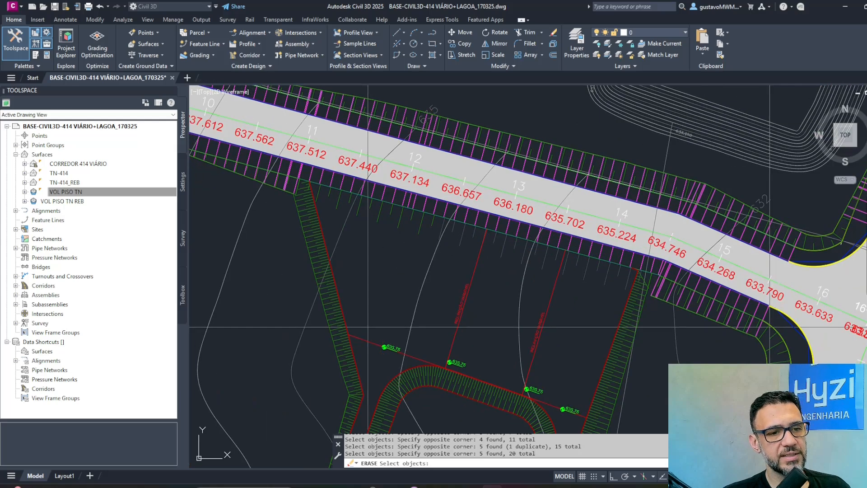
{"action": "key", "text": "Return"}
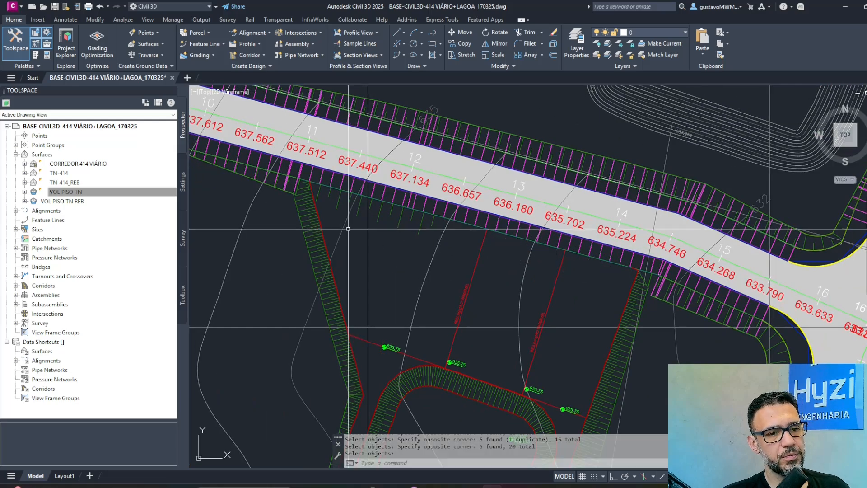
Erase another group of leftover slope ticks along the road edge, below the 637.134 and 636.657 elevation labels.
{"action": "key", "text": "Return"}
{"action": "left_click", "coordinate": [324, 226]}
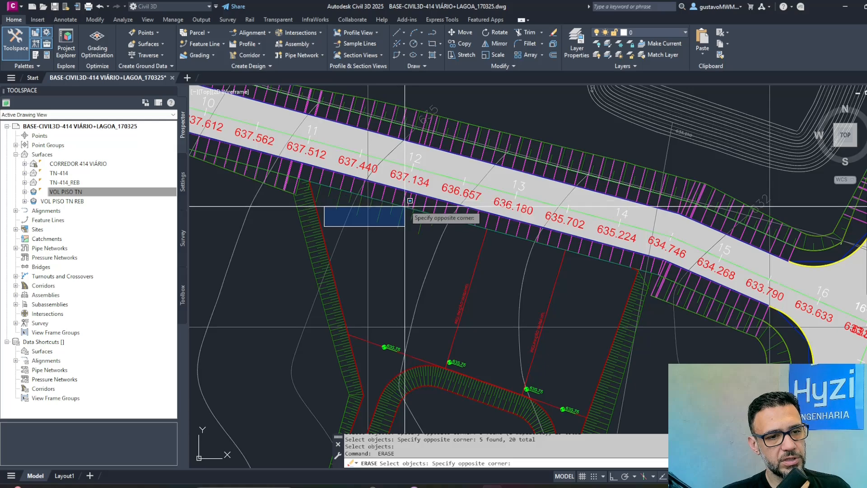
{"action": "left_click", "coordinate": [409, 200]}
{"action": "left_click", "coordinate": [397, 241]}
{"action": "left_click", "coordinate": [446, 205]}
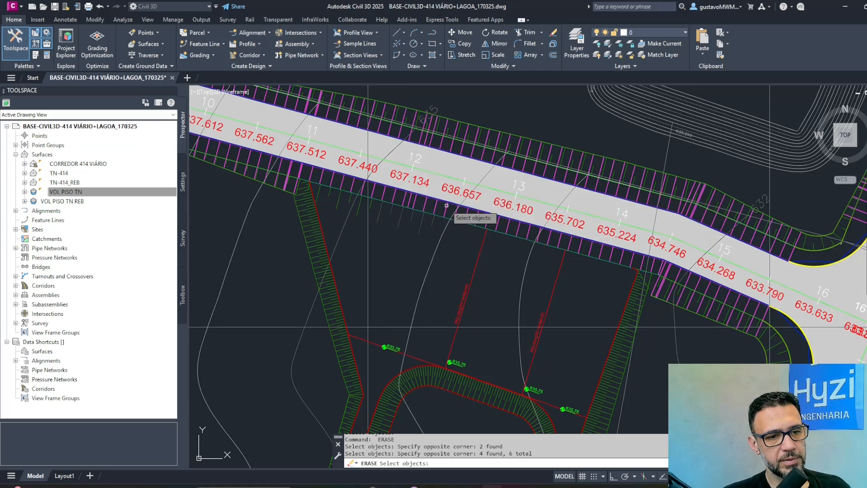
{"action": "key", "text": "Return"}
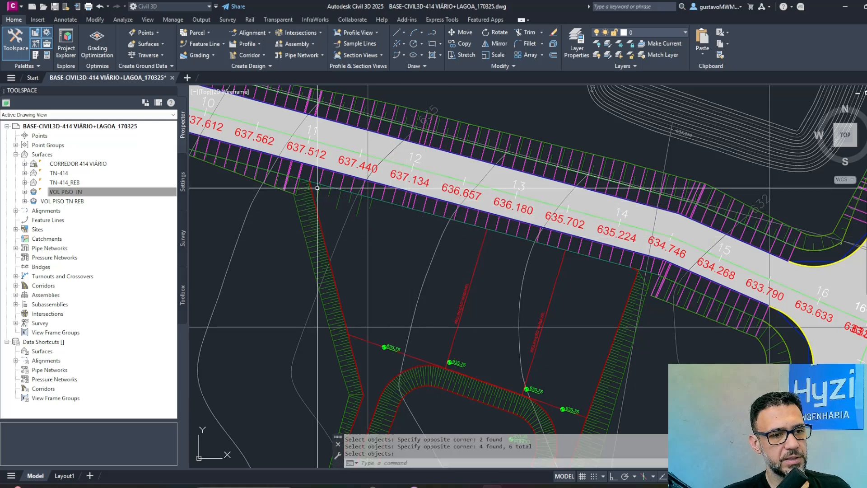
Erase the remaining green slope ticks below the road beside the top of the west lagoon embankment, and save the drawing.
{"action": "scroll", "coordinate": [318, 188], "scroll_direction": "up", "scroll_amount": 8}
{"action": "key", "text": "Return"}
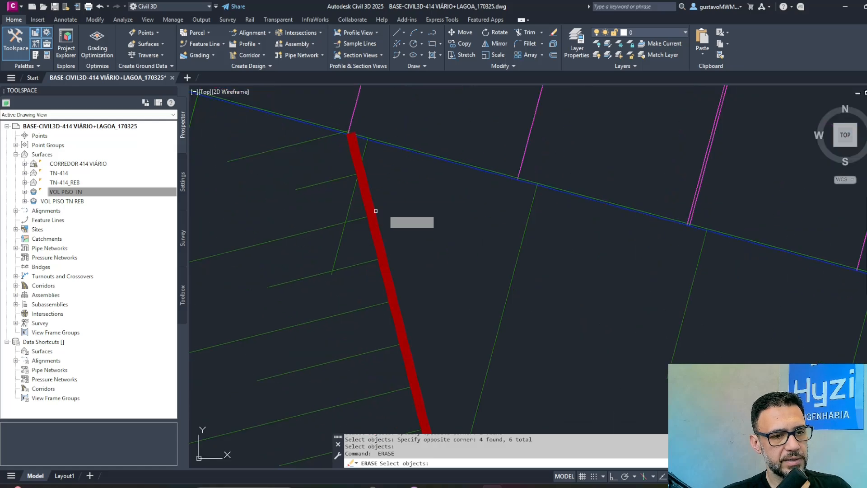
{"action": "left_click", "coordinate": [351, 202]}
{"action": "scroll", "coordinate": [423, 228], "scroll_direction": "down", "scroll_amount": 4}
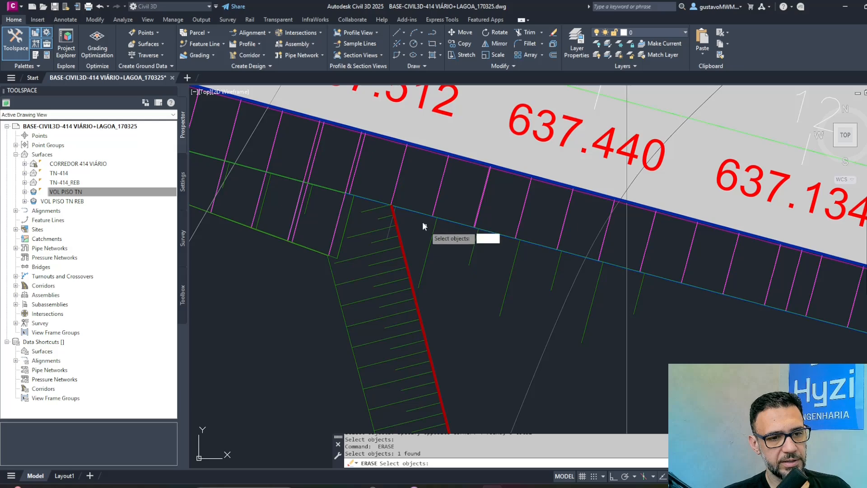
{"action": "type", "text": "F"}
{"action": "key", "text": "Return"}
{"action": "left_click", "coordinate": [422, 221]}
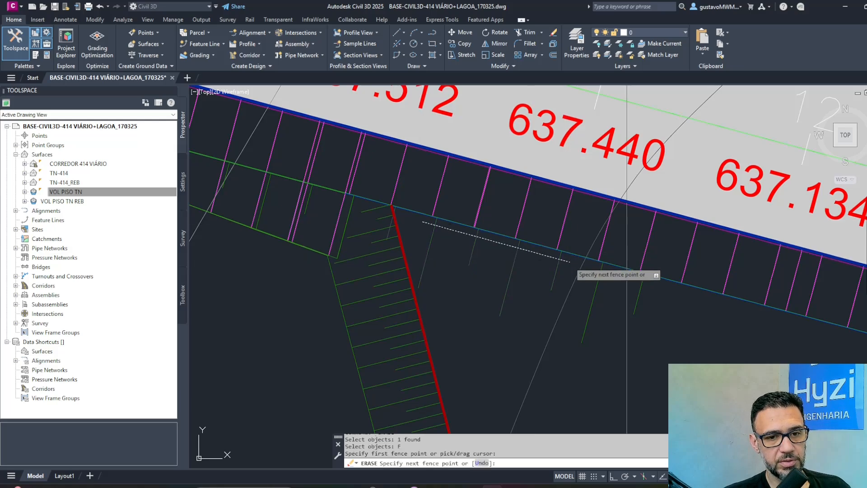
{"action": "key", "text": "Return"}
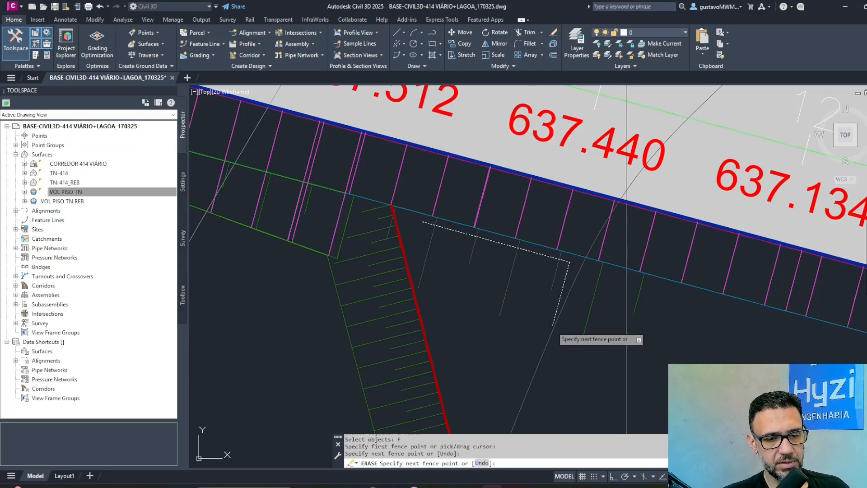
{"action": "left_click", "coordinate": [696, 246]}
{"action": "scroll", "coordinate": [633, 399], "scroll_direction": "down", "scroll_amount": 3}
{"action": "scroll", "coordinate": [633, 399], "scroll_direction": "down", "scroll_amount": 2}
{"action": "middle_click_drag", "start_coordinate": [633, 400], "coordinate": [507, 221]}
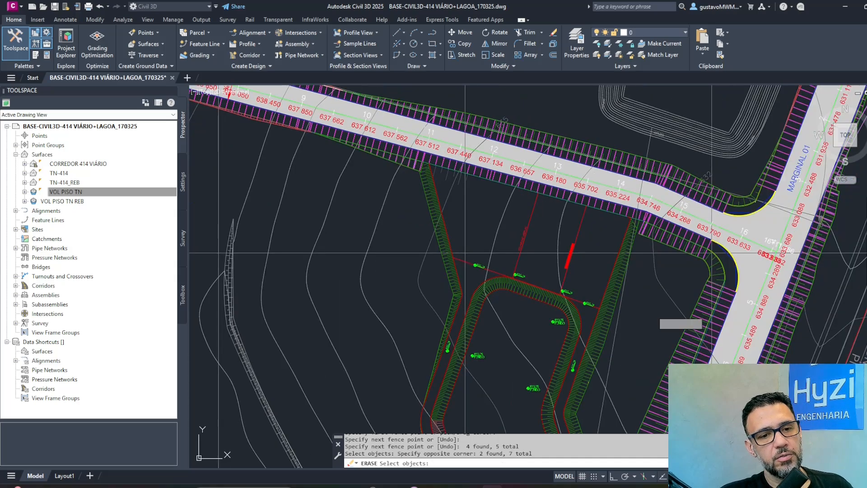
{"action": "key", "text": "Return"}
{"action": "middle_click_drag", "start_coordinate": [577, 266], "coordinate": [553, 214]}
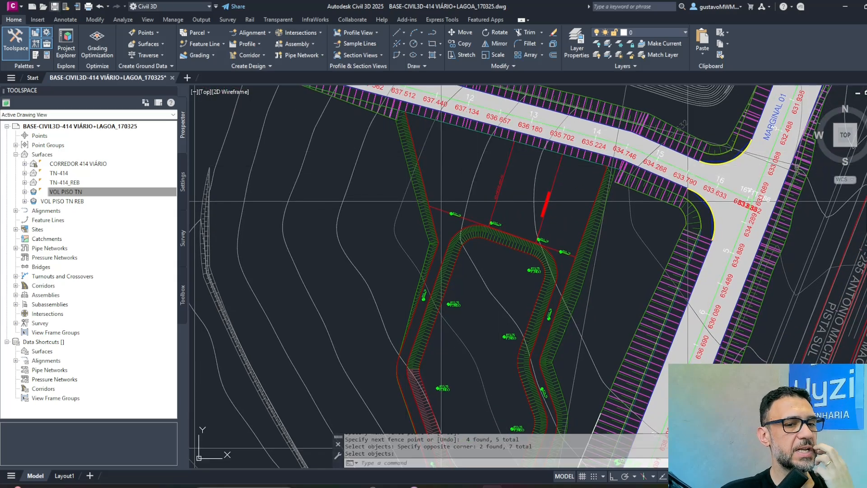
{"action": "key", "text": "ctrl+s"}
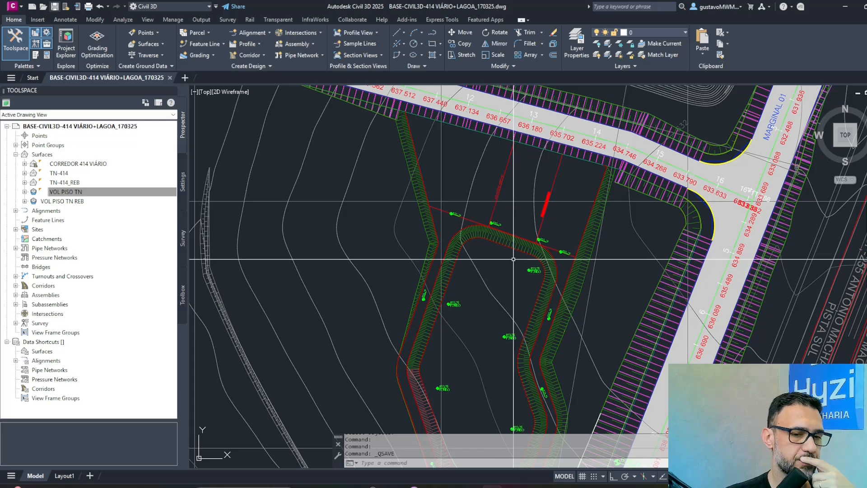
Create a new layer named HYZ-FEATURE and make it the current layer.
{"action": "middle_click_drag", "start_coordinate": [498, 274], "coordinate": [460, 133]}
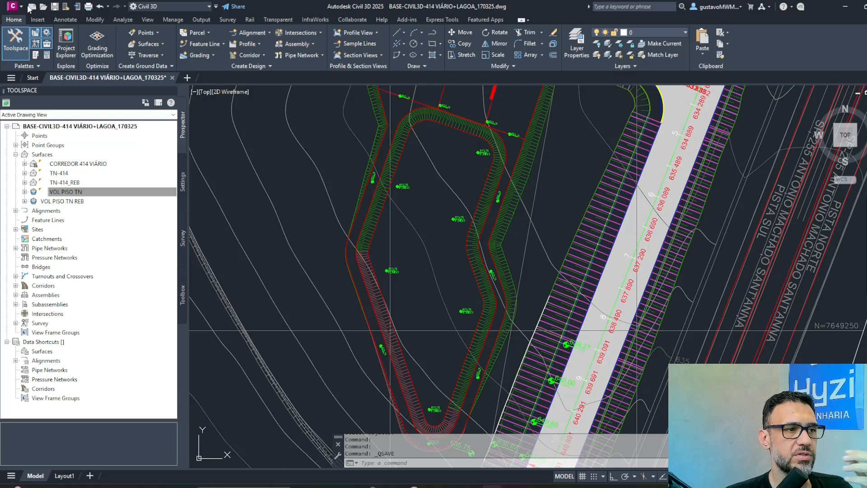
{"action": "left_click", "coordinate": [582, 40]}
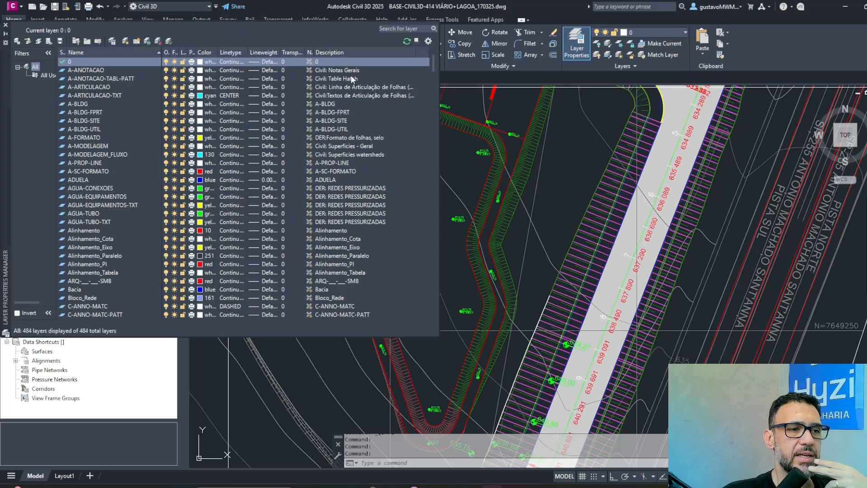
{"action": "left_click", "coordinate": [126, 39]}
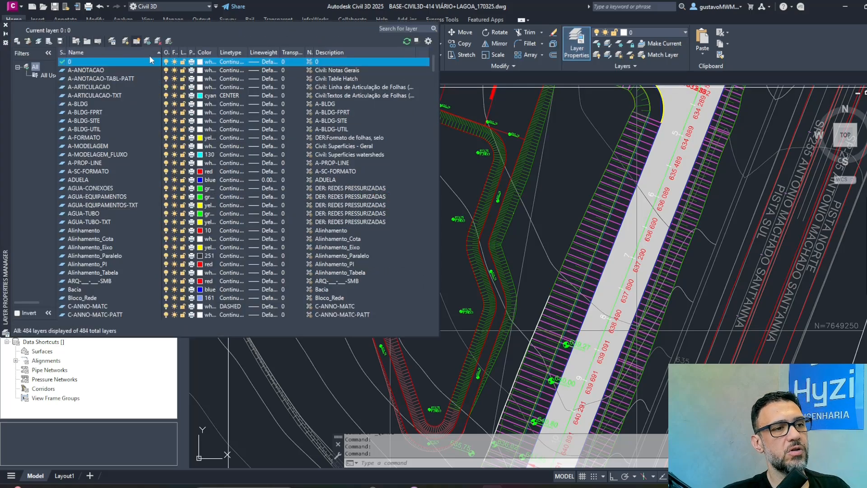
{"action": "type", "text": "HYZ-FEATURE"}
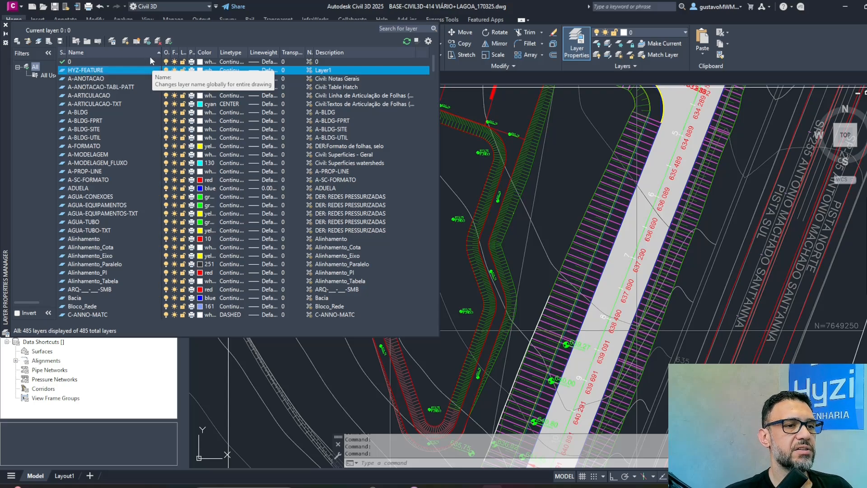
{"action": "double_click", "coordinate": [123, 69]}
{"action": "left_click", "coordinate": [6, 25]}
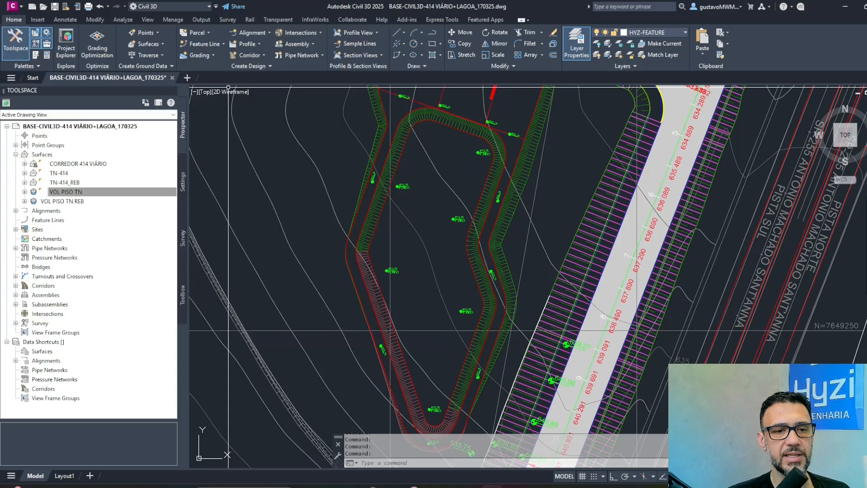
Switch to the Windows Calculator and work out the lagoon slope's horizontal width from the 635.75 crest and 633.25 bottom elevations.
{"action": "middle_click_drag", "start_coordinate": [466, 183], "coordinate": [469, 166]}
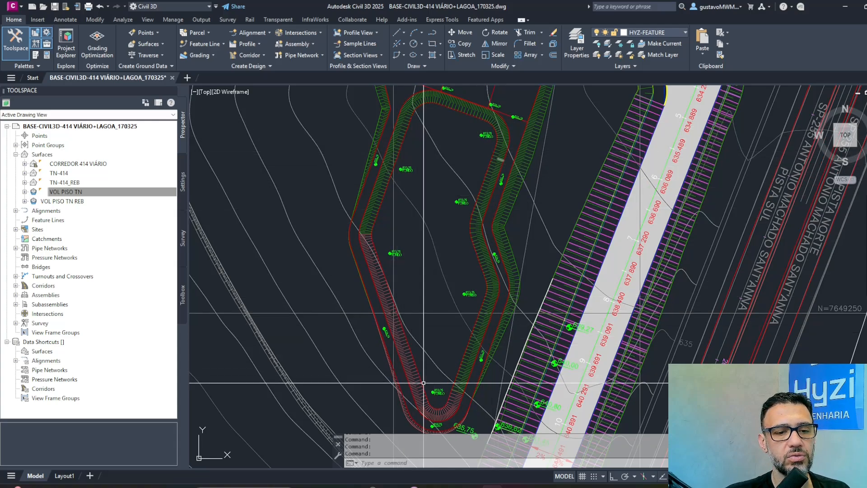
{"action": "scroll", "coordinate": [391, 172], "scroll_direction": "up", "scroll_amount": 6}
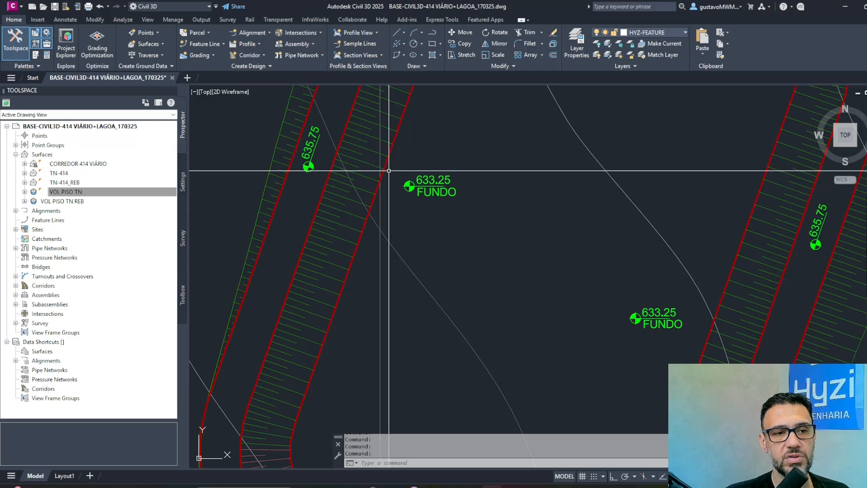
{"action": "key", "text": "super"}
{"action": "type", "text": "c"}
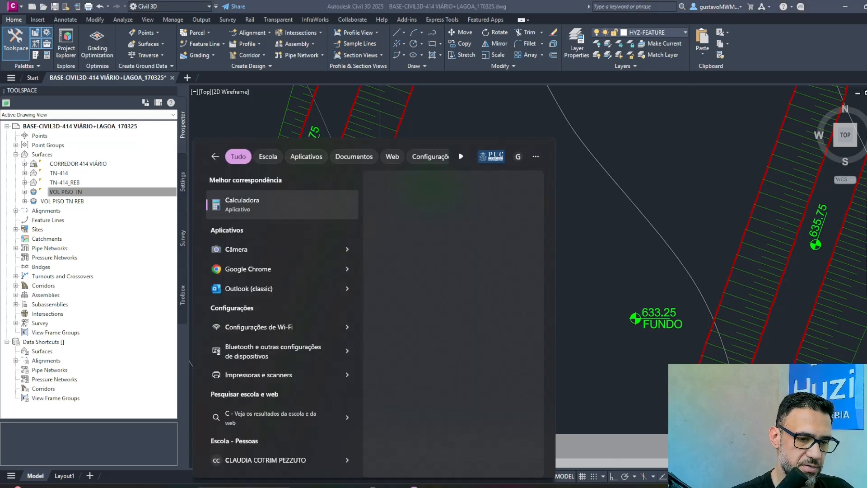
{"action": "key", "text": "Return"}
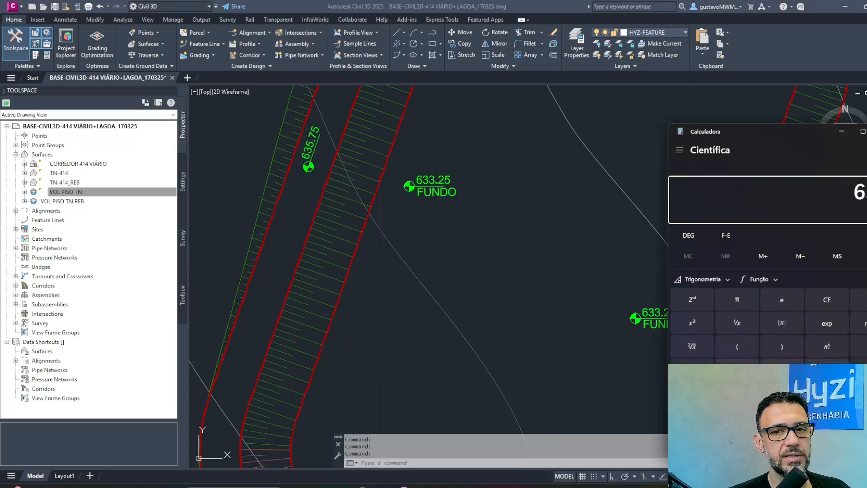
{"action": "key", "text": "Return"}
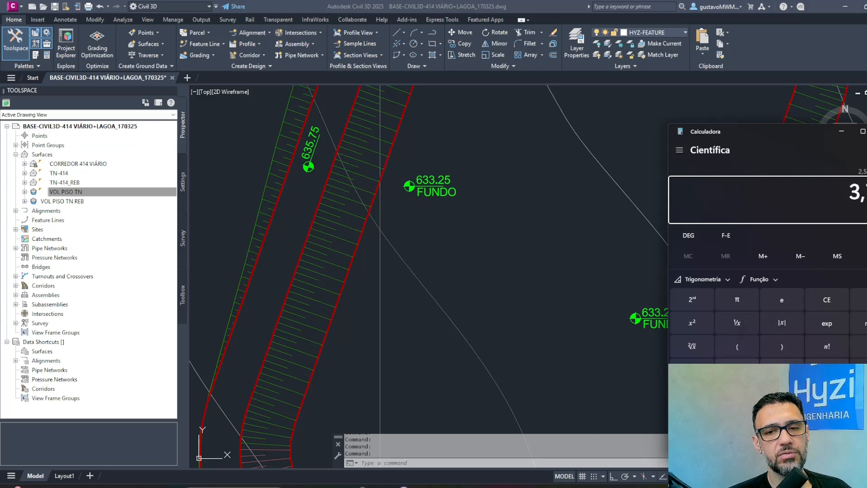
List the properties of a full-length slope tick on the lagoon's west inner bank to check its length.
{"action": "left_click", "coordinate": [381, 140]}
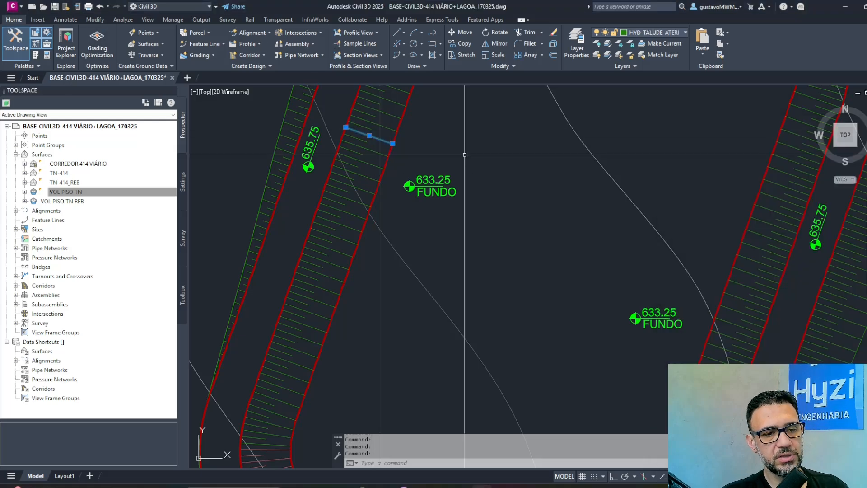
{"action": "type", "text": "li"}
{"action": "key", "text": "Return"}
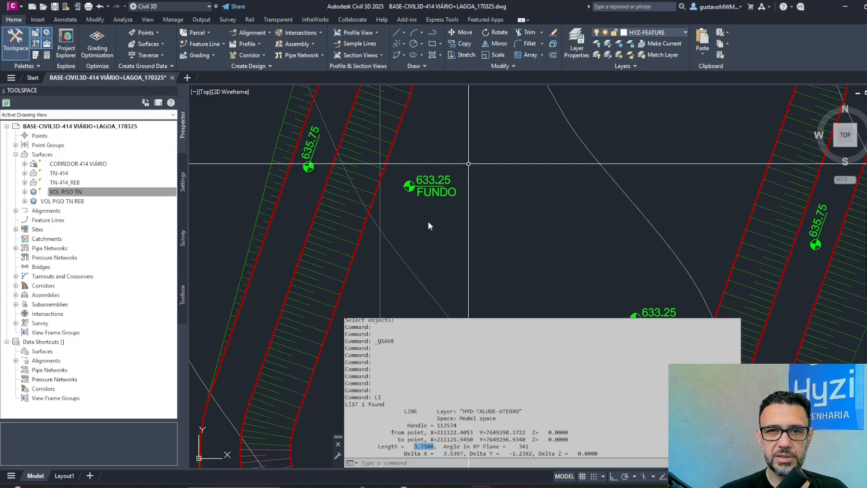
Isolate the layers of the lagoon bottom outline and its 633.25 FUNDO elevation label.
{"action": "scroll", "coordinate": [449, 242], "scroll_direction": "down", "scroll_amount": 5}
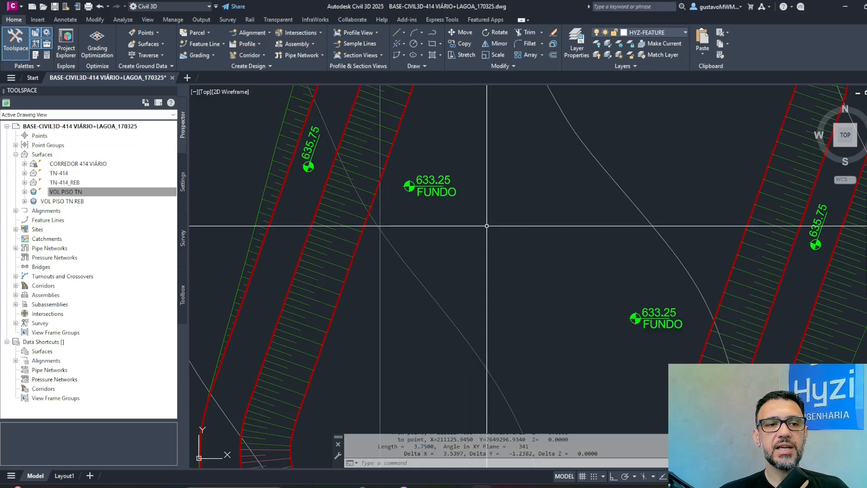
{"action": "middle_click_drag", "start_coordinate": [494, 229], "coordinate": [563, 341]}
{"action": "middle_click_drag", "start_coordinate": [467, 151], "coordinate": [494, 245]}
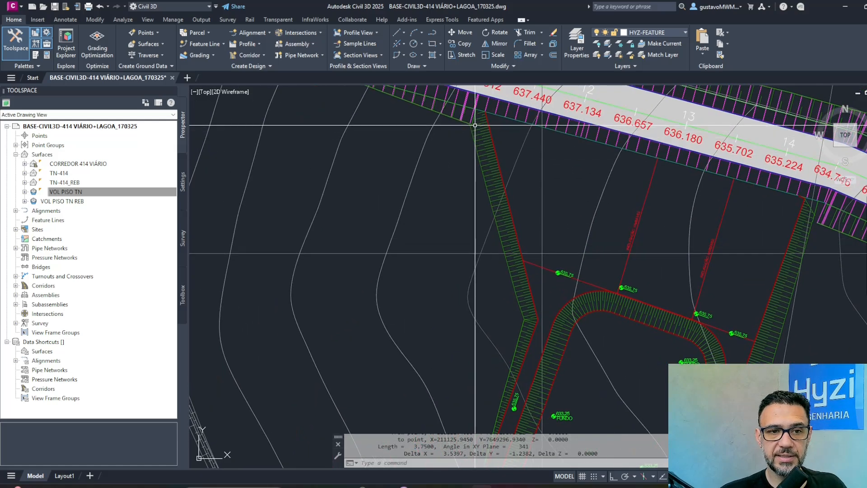
{"action": "middle_click_drag", "start_coordinate": [548, 333], "coordinate": [529, 121]}
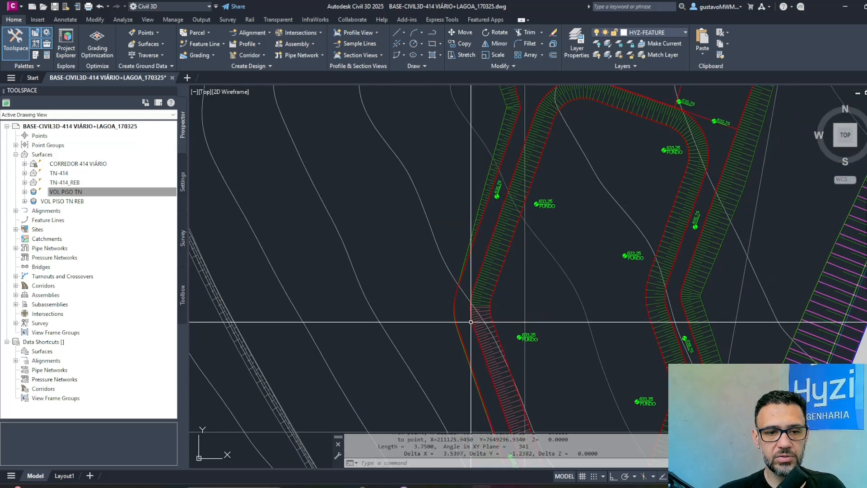
{"action": "middle_click_drag", "start_coordinate": [466, 334], "coordinate": [428, 253]}
{"action": "mouse_move", "coordinate": [544, 218]}
{"action": "middle_mouse_down"}
{"action": "mouse_move", "coordinate": [507, 246]}
{"action": "mouse_move", "coordinate": [480, 287]}
{"action": "middle_mouse_up"}
{"action": "scroll", "coordinate": [469, 89], "scroll_direction": "up", "scroll_amount": 2}
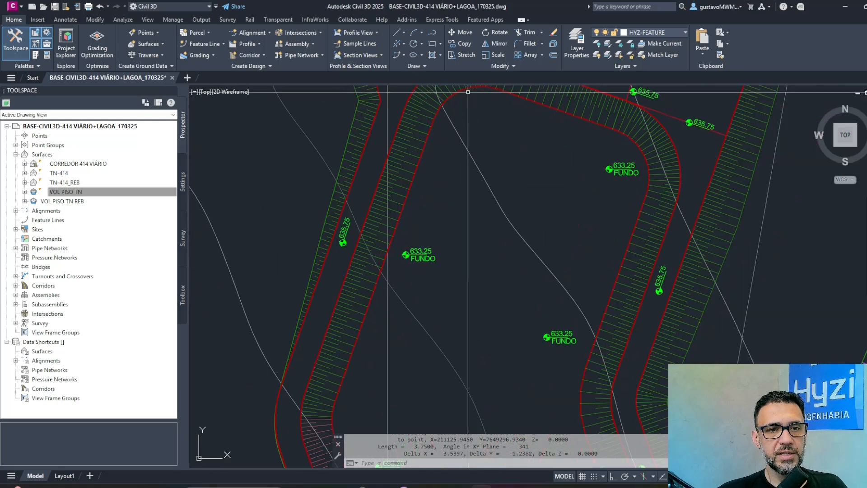
{"action": "left_click", "coordinate": [442, 228]}
{"action": "left_click", "coordinate": [422, 271]}
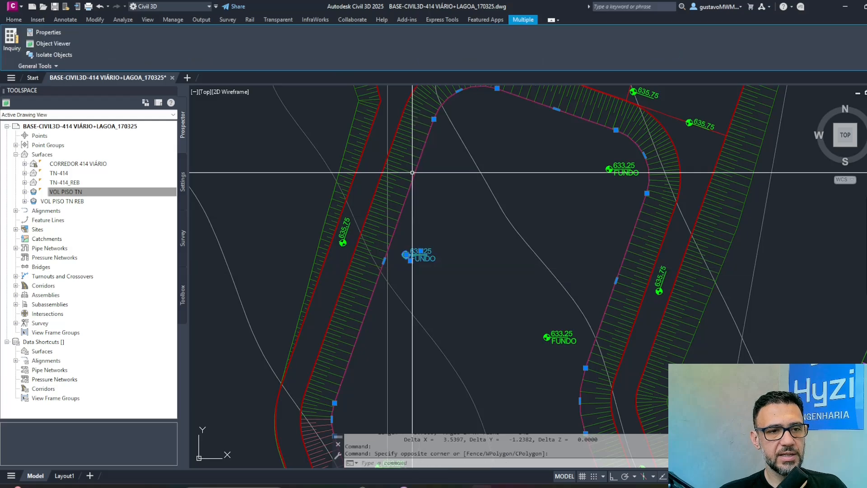
{"action": "left_click", "coordinate": [20, 21]}
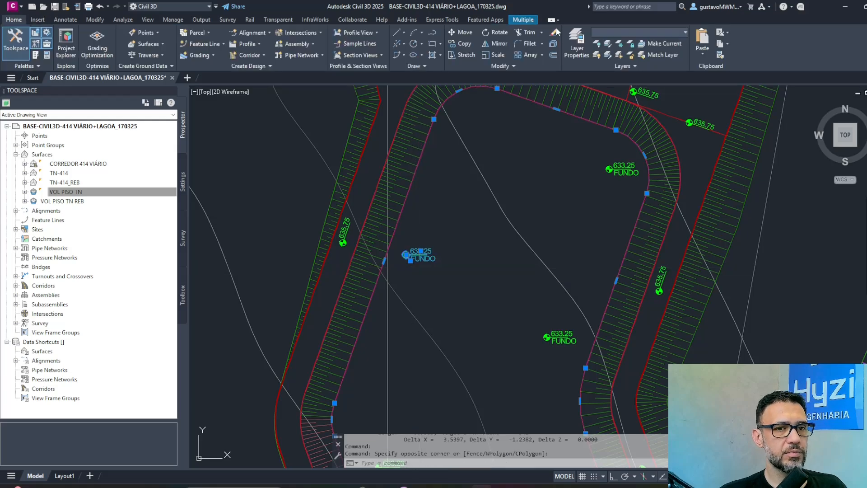
{"action": "left_click", "coordinate": [609, 44]}
{"action": "scroll", "coordinate": [464, 222], "scroll_direction": "down", "scroll_amount": 3}
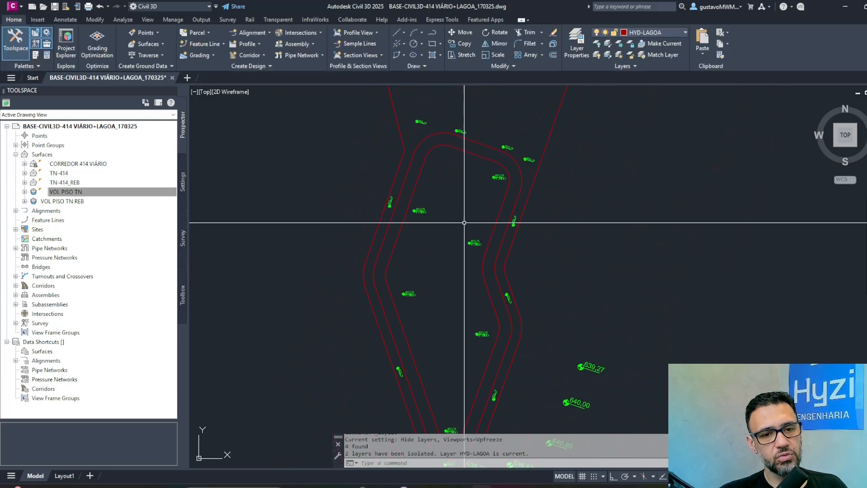
{"action": "scroll", "coordinate": [464, 222], "scroll_direction": "down", "scroll_amount": 2}
{"action": "scroll", "coordinate": [459, 326], "scroll_direction": "up", "scroll_amount": 4}
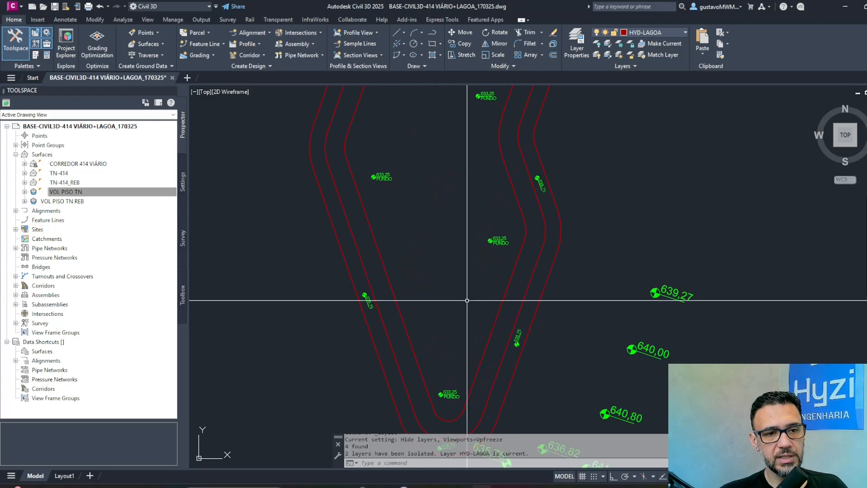
Turn on the HYZ-FEATURE layer and make it current.
{"action": "left_click", "coordinate": [668, 31]}
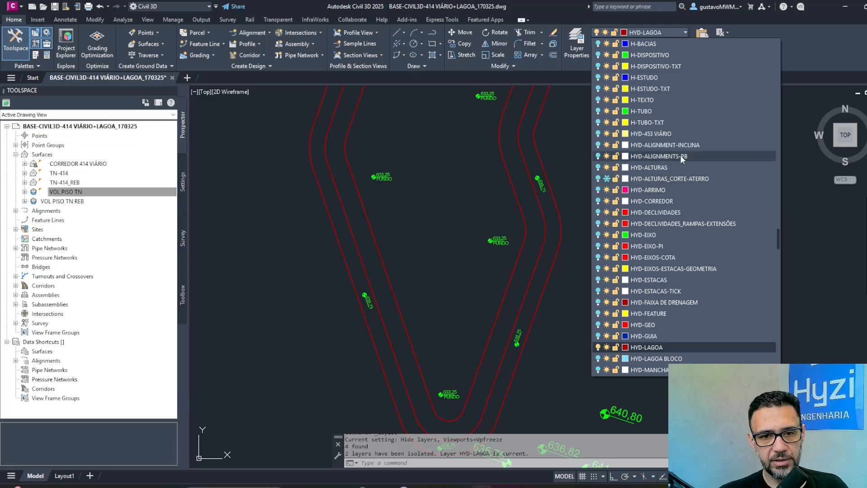
{"action": "scroll", "coordinate": [660, 305], "scroll_direction": "down", "scroll_amount": 7}
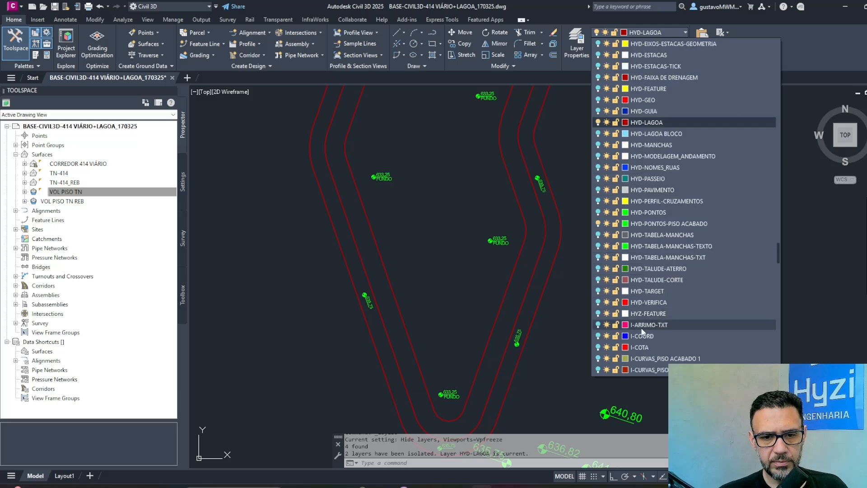
{"action": "left_click", "coordinate": [598, 314]}
{"action": "left_click", "coordinate": [650, 314]}
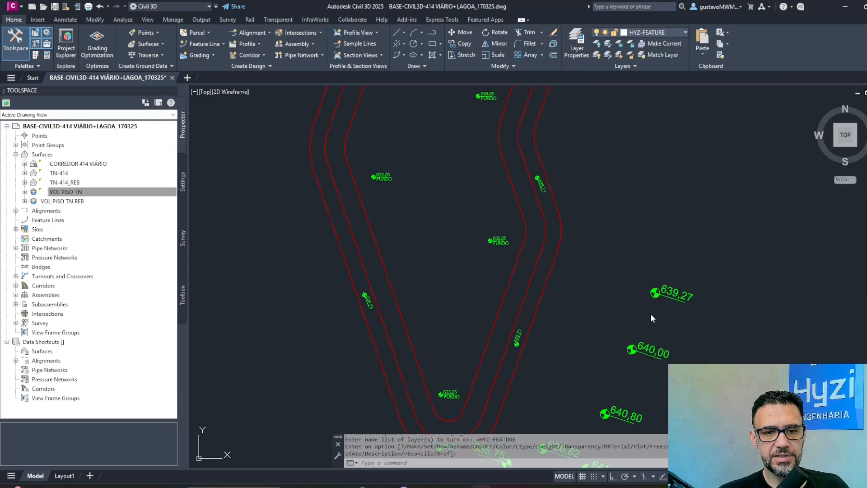
{"action": "left_click", "coordinate": [463, 158]}
{"action": "mouse_move", "coordinate": [463, 158]}
{"action": "middle_mouse_down"}
{"action": "mouse_move", "coordinate": [436, 195]}
{"action": "mouse_move", "coordinate": [434, 235]}
{"action": "middle_mouse_up"}
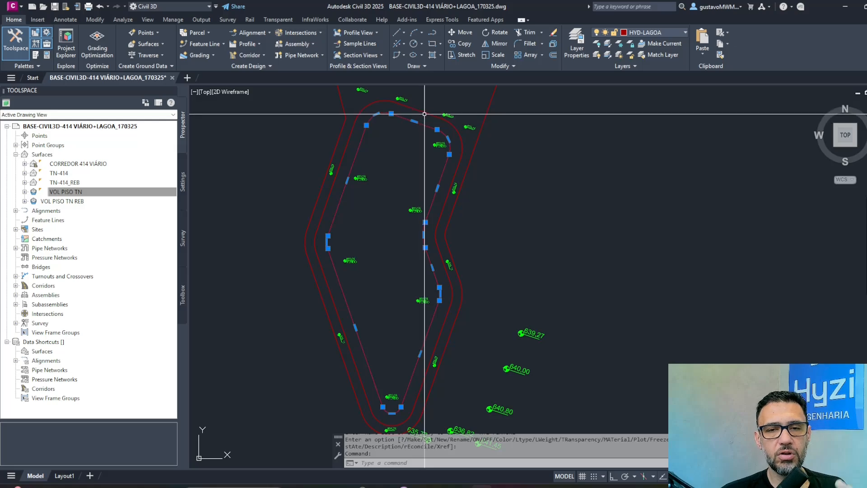
{"action": "scroll", "coordinate": [441, 155], "scroll_direction": "up", "scroll_amount": 2}
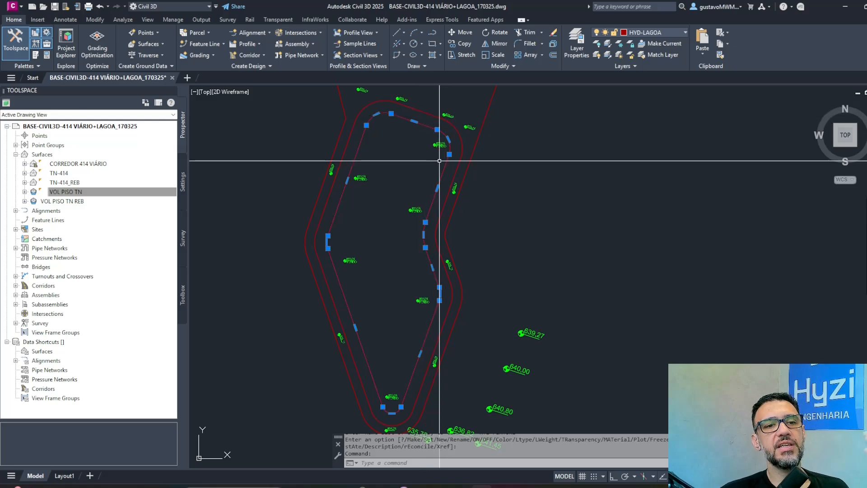
{"action": "key", "text": "Escape"}
{"action": "key", "text": "Escape"}
Start creating a feature line from the lagoon's bottom outline and add a new site named Lagoa for it.
{"action": "left_click", "coordinate": [212, 44]}
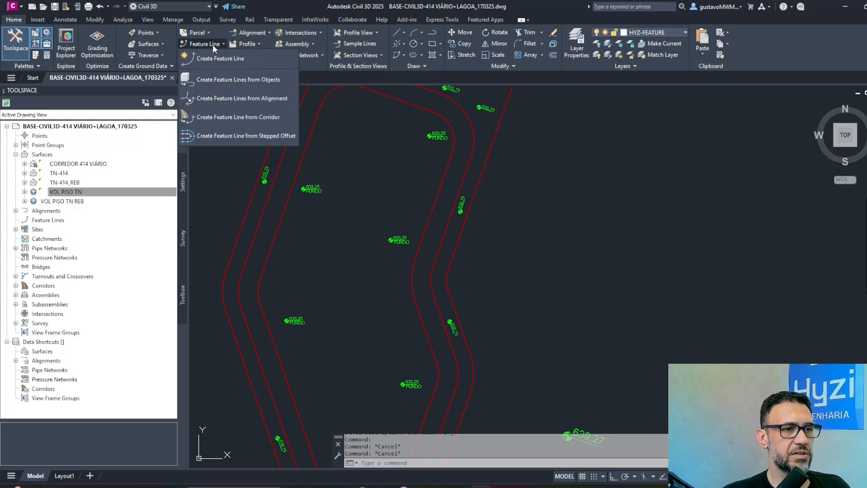
{"action": "left_click", "coordinate": [260, 80]}
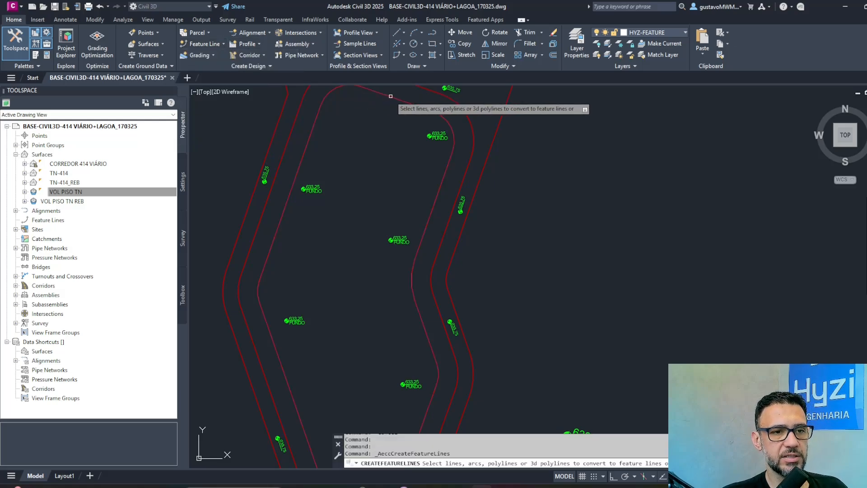
{"action": "left_click", "coordinate": [391, 98]}
{"action": "scroll", "coordinate": [386, 188], "scroll_direction": "down", "scroll_amount": 3}
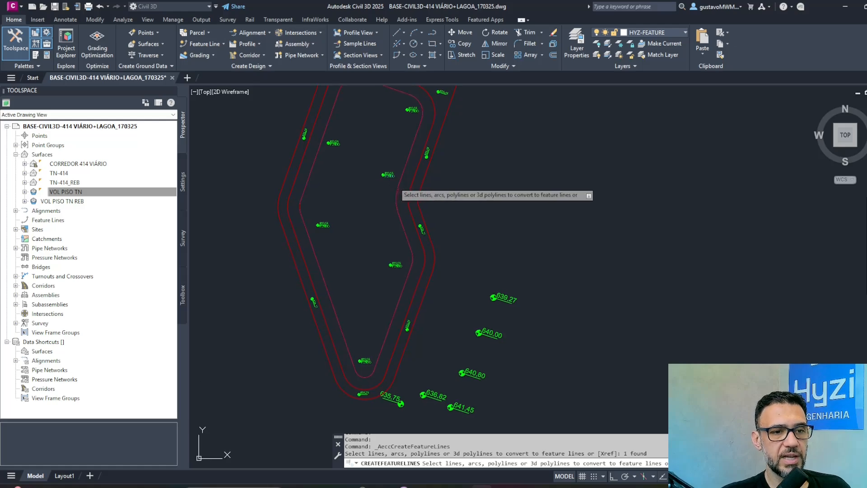
{"action": "key", "text": "Return"}
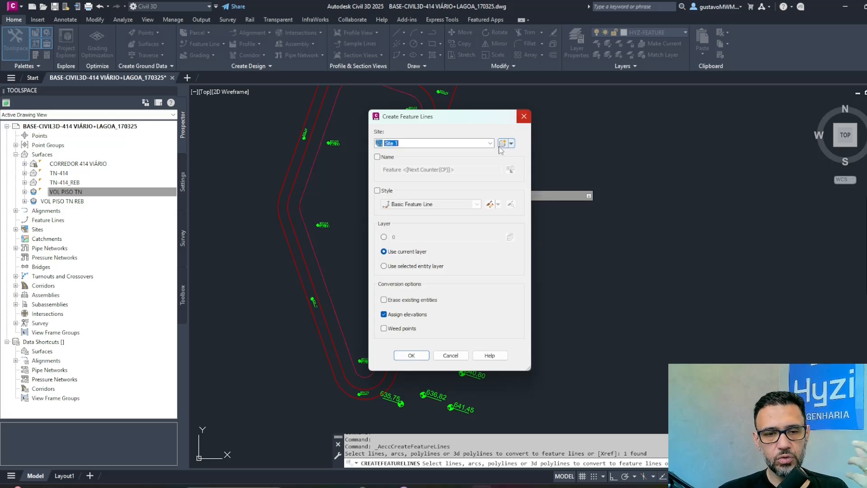
{"action": "left_click", "coordinate": [502, 145]}
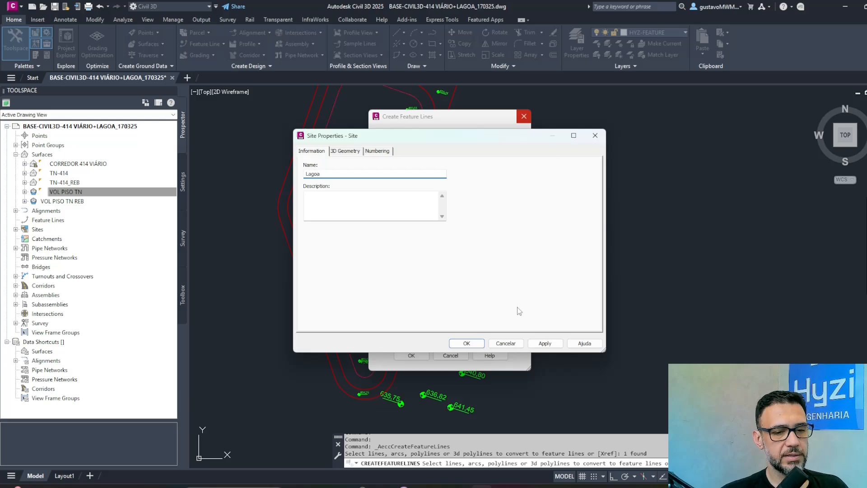
{"action": "left_click", "coordinate": [466, 343]}
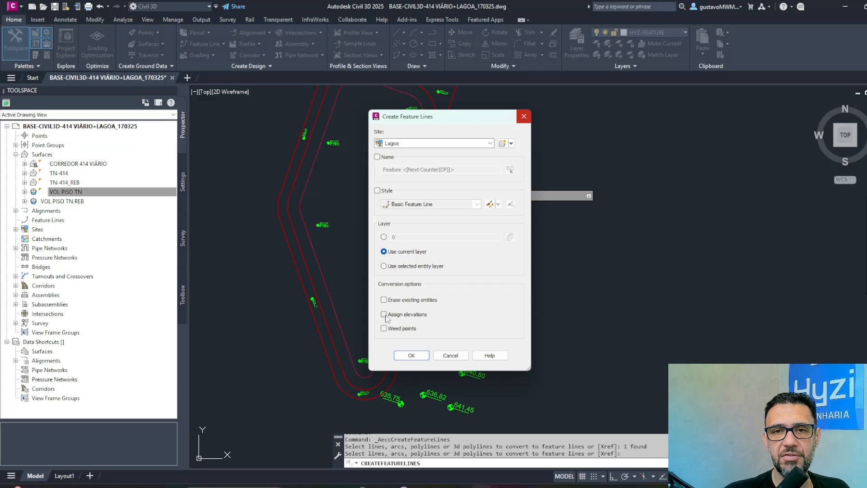
Assign a fixed elevation of 633.25 to the lagoon bottom outline and create its feature line on the current layer.
{"action": "left_click", "coordinate": [411, 355]}
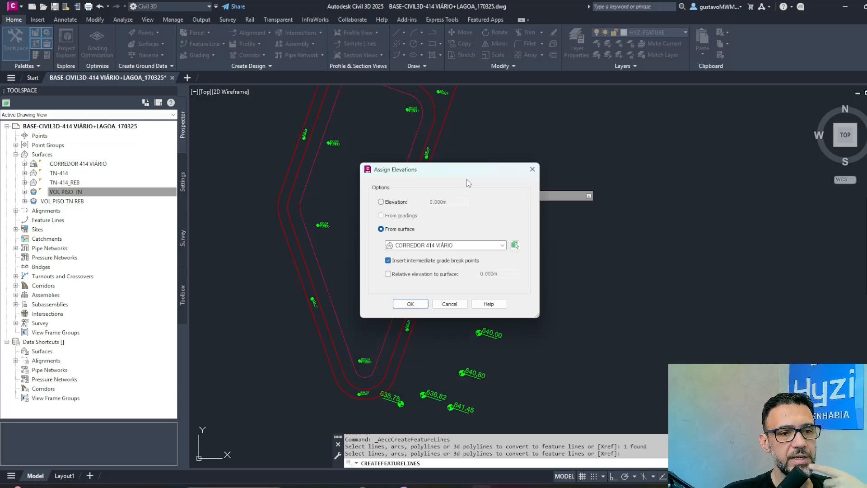
{"action": "left_click_drag", "start_coordinate": [432, 172], "coordinate": [412, 159]}
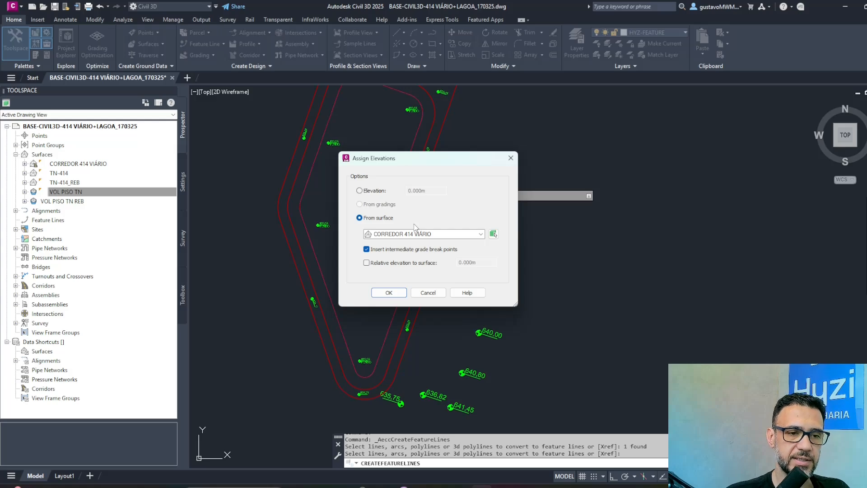
{"action": "left_click", "coordinate": [378, 191]}
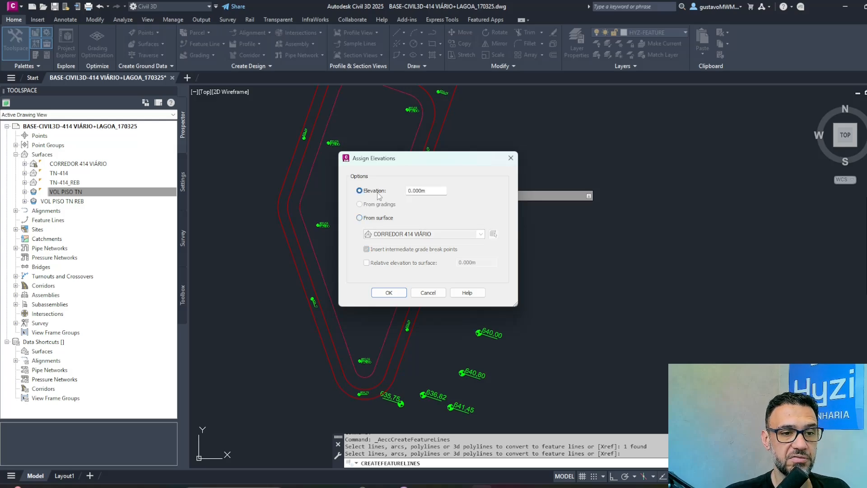
{"action": "left_click_drag", "start_coordinate": [433, 189], "coordinate": [369, 182]}
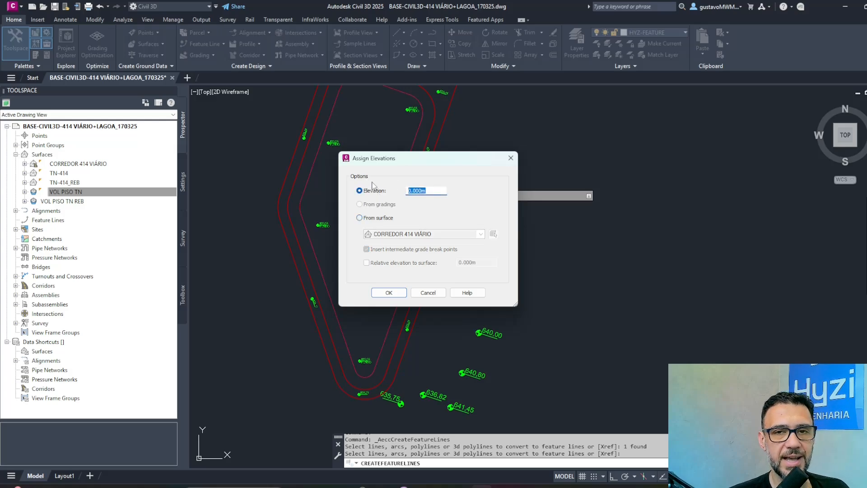
{"action": "type", "text": "633.25"}
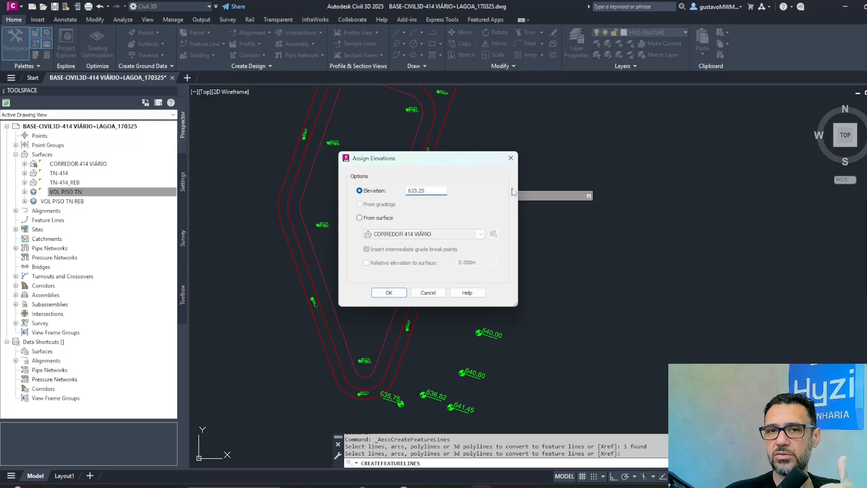
{"action": "left_click", "coordinate": [397, 295]}
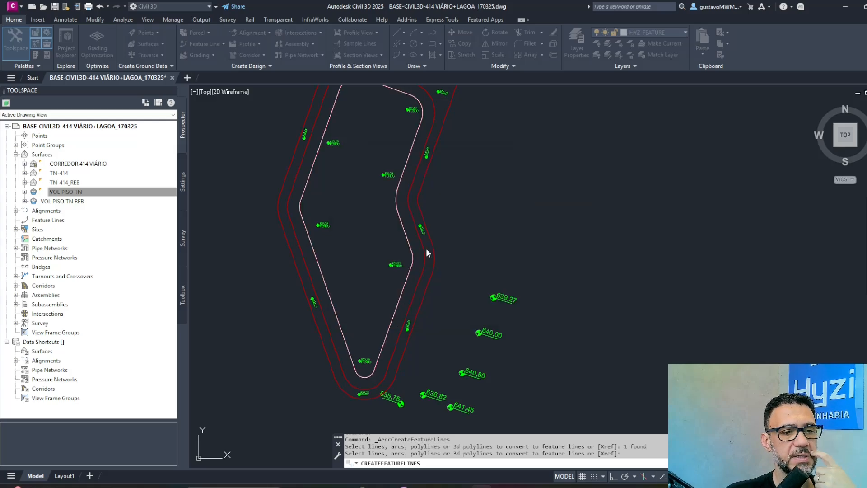
Check the point elevations of the lagoon bottom feature line in the Elevation Editor and clear the selection.
{"action": "middle_click_drag", "start_coordinate": [495, 163], "coordinate": [523, 189]}
{"action": "left_click", "coordinate": [442, 164]}
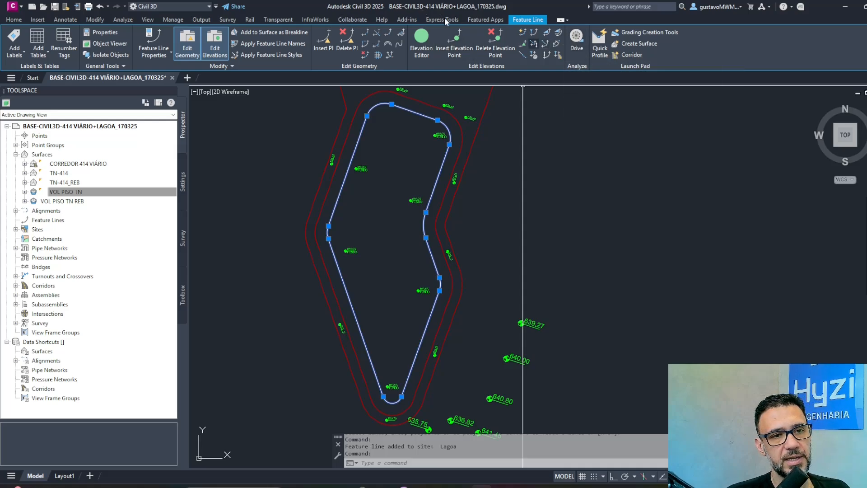
{"action": "left_click", "coordinate": [421, 45]}
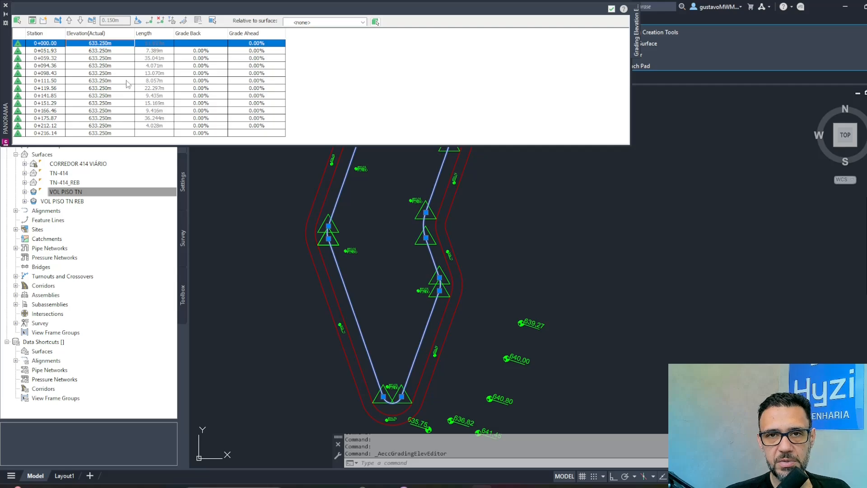
{"action": "left_click", "coordinate": [612, 9]}
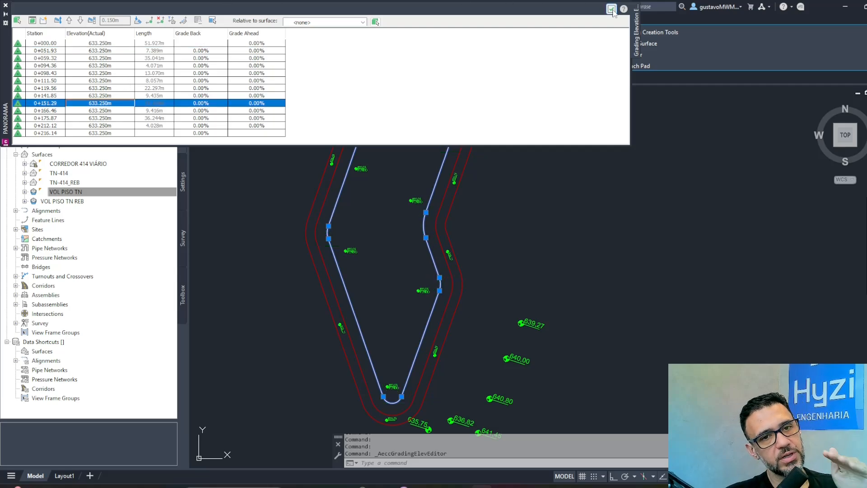
{"action": "left_click", "coordinate": [675, 222]}
{"action": "key", "text": "Escape"}
{"action": "key", "text": "Escape"}
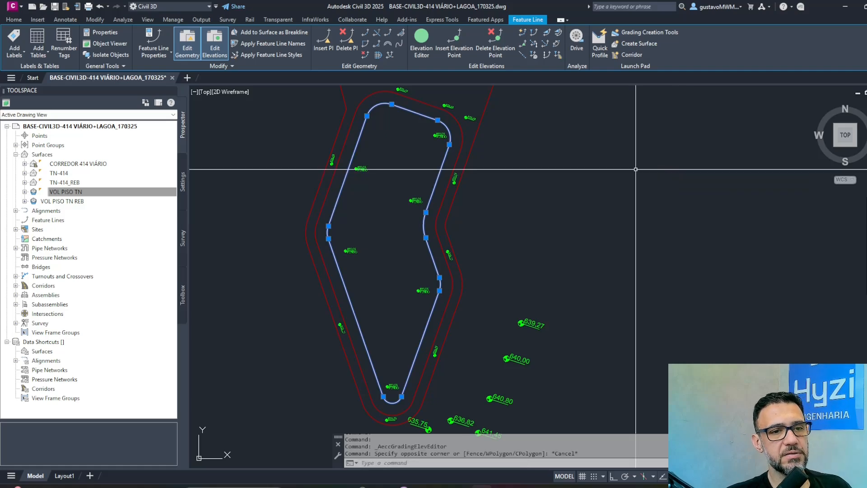
{"action": "key", "text": "Escape"}
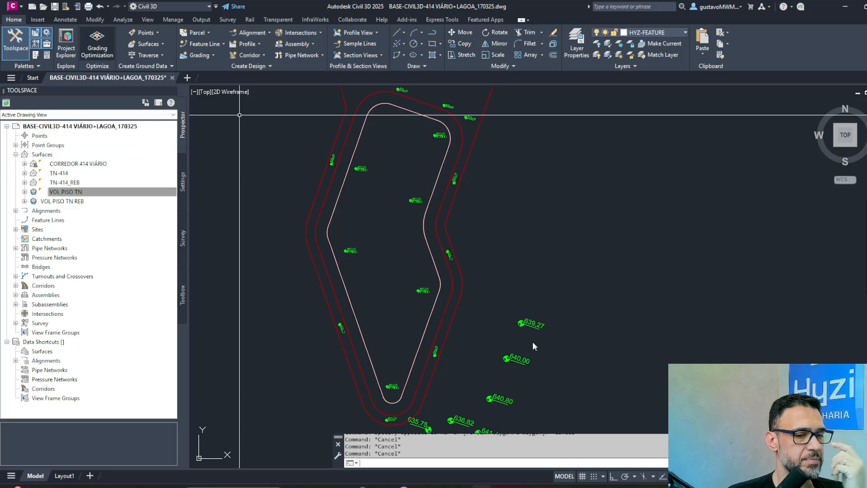
Save the drawing and inspect the lagoon's crest outline against the surrounding 635.75 elevation labels.
{"action": "key", "text": "ctrl+s"}
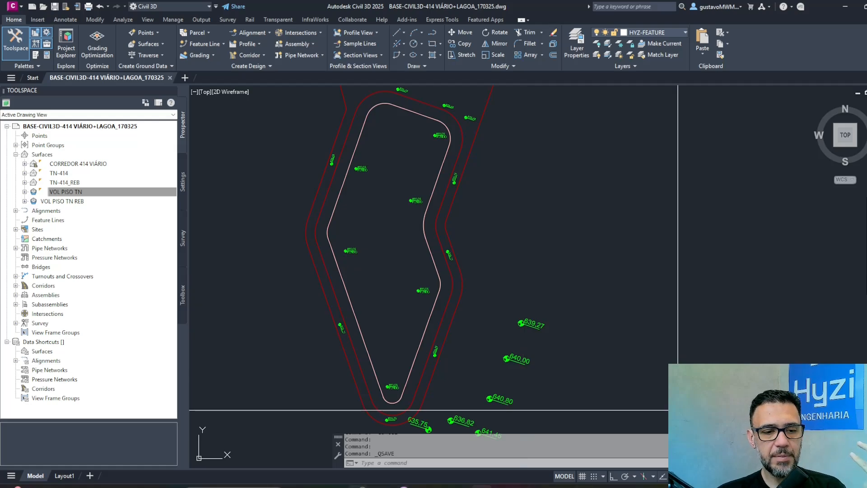
{"action": "mouse_move", "coordinate": [358, 486]}
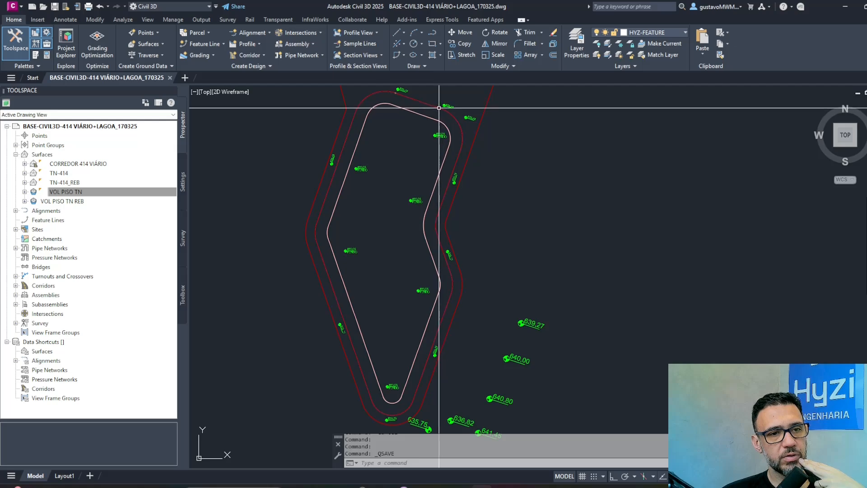
{"action": "left_click", "coordinate": [437, 226]}
{"action": "scroll", "coordinate": [449, 270], "scroll_direction": "up", "scroll_amount": 4}
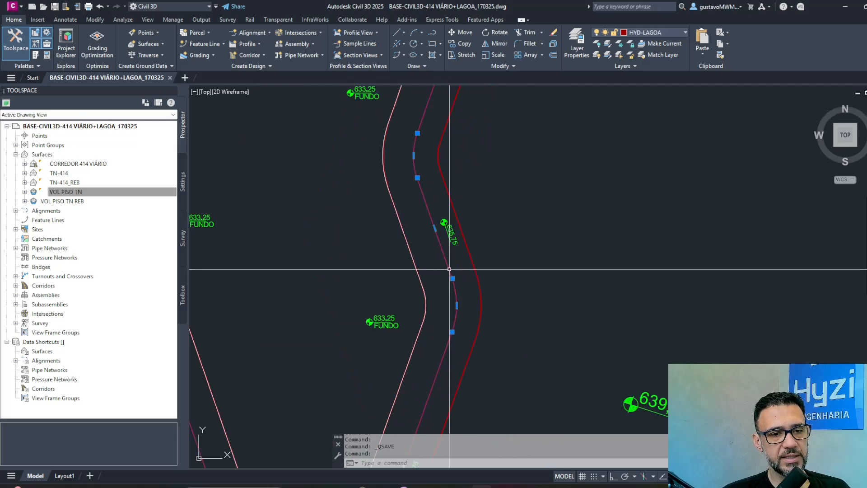
{"action": "scroll", "coordinate": [466, 250], "scroll_direction": "down", "scroll_amount": 4}
{"action": "scroll", "coordinate": [496, 271], "scroll_direction": "down", "scroll_amount": 3}
{"action": "scroll", "coordinate": [497, 271], "scroll_direction": "up", "scroll_amount": 4}
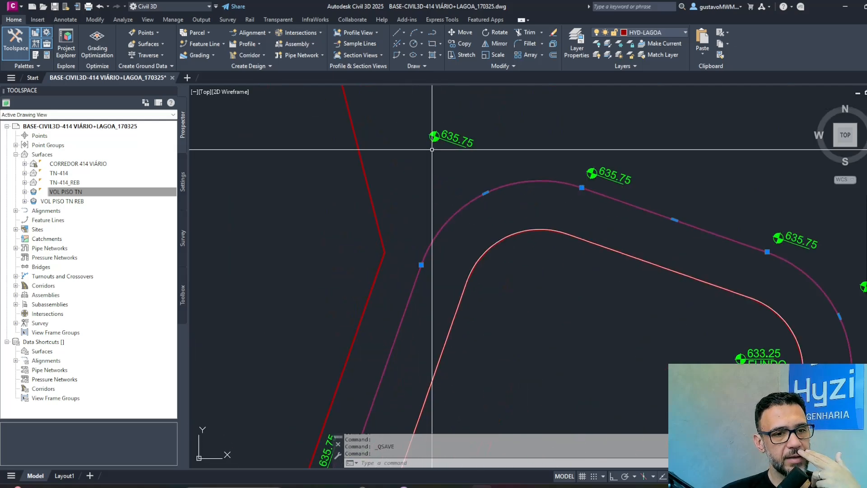
{"action": "scroll", "coordinate": [527, 145], "scroll_direction": "down", "scroll_amount": 4}
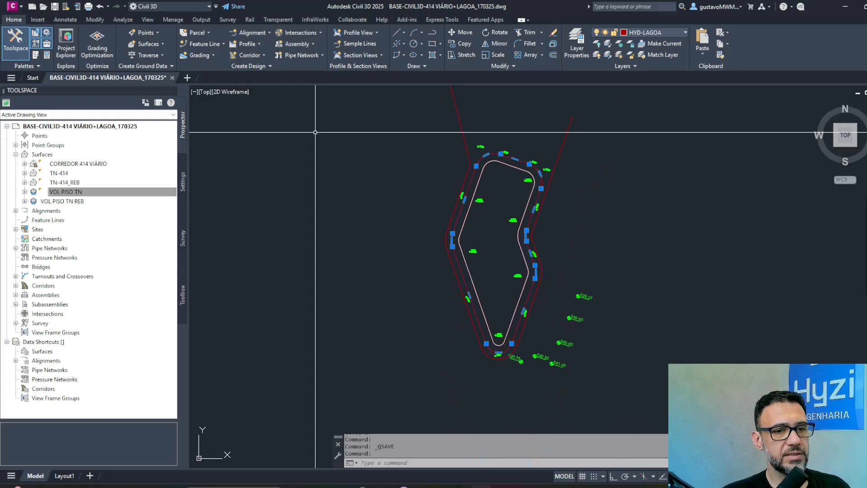
{"action": "key", "text": "Escape"}
Start creating a feature line from the lagoon's crest outline on the Lagoa site, using the current layer and assigned elevations.
{"action": "left_click", "coordinate": [214, 48]}
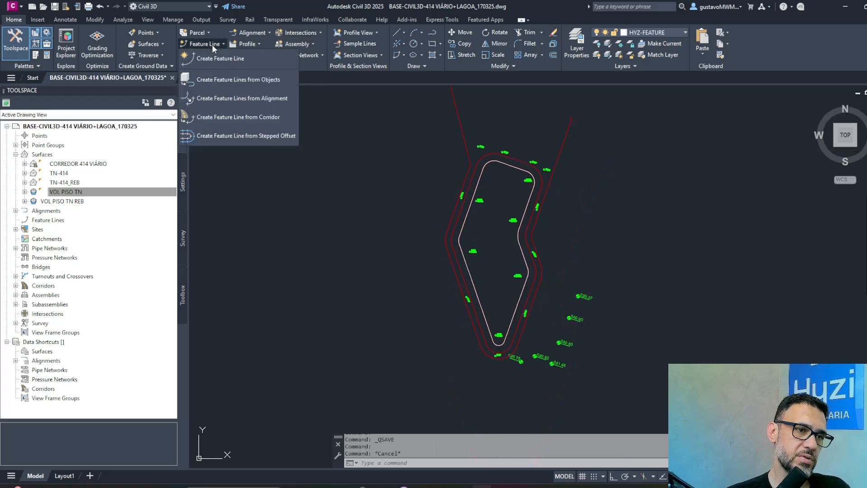
{"action": "left_click", "coordinate": [248, 81]}
{"action": "left_click", "coordinate": [519, 166]}
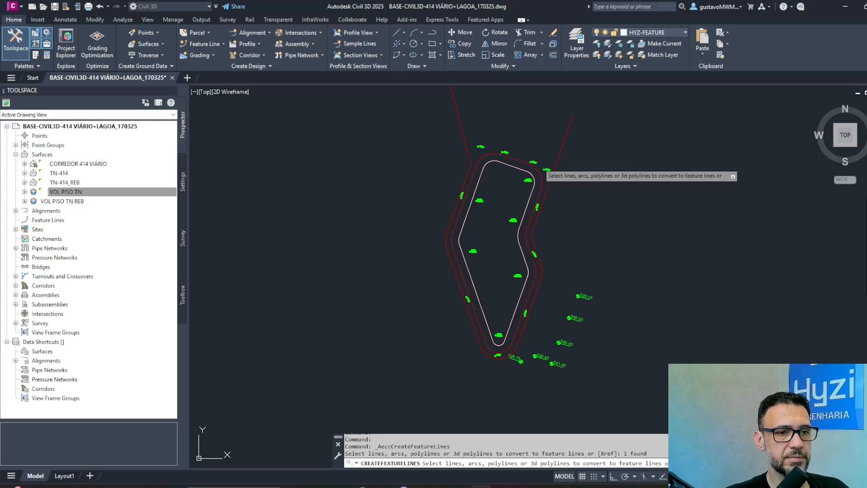
{"action": "key", "text": "Return"}
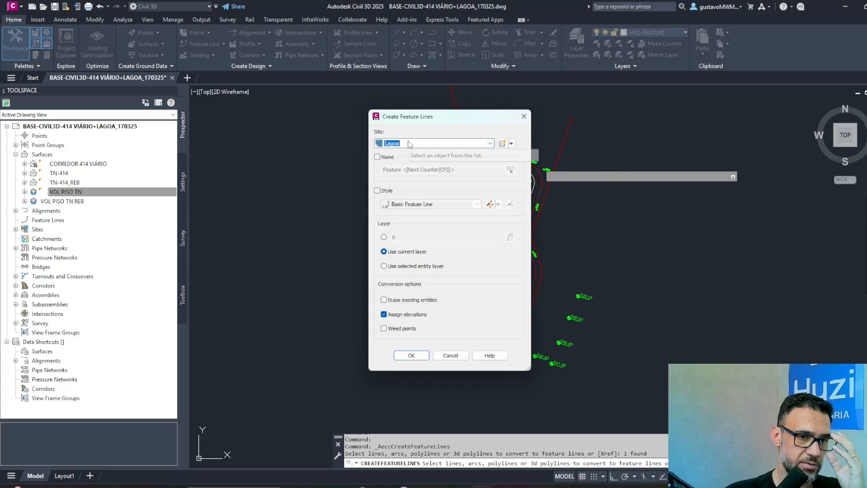
{"action": "left_click", "coordinate": [411, 356]}
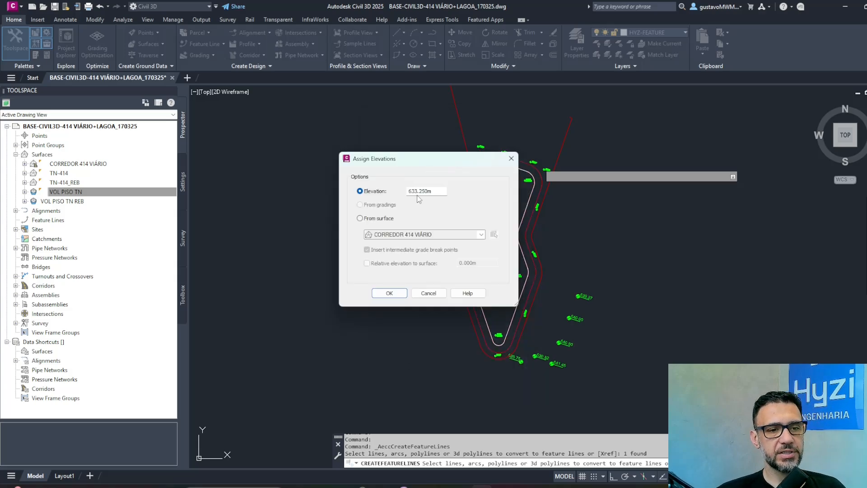
{"action": "double_click", "coordinate": [440, 192]}
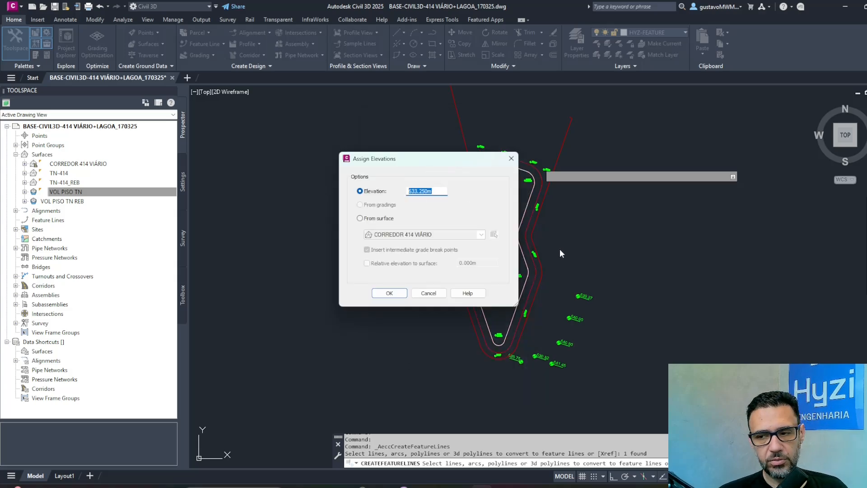
{"action": "key", "text": "alt+Tab"}
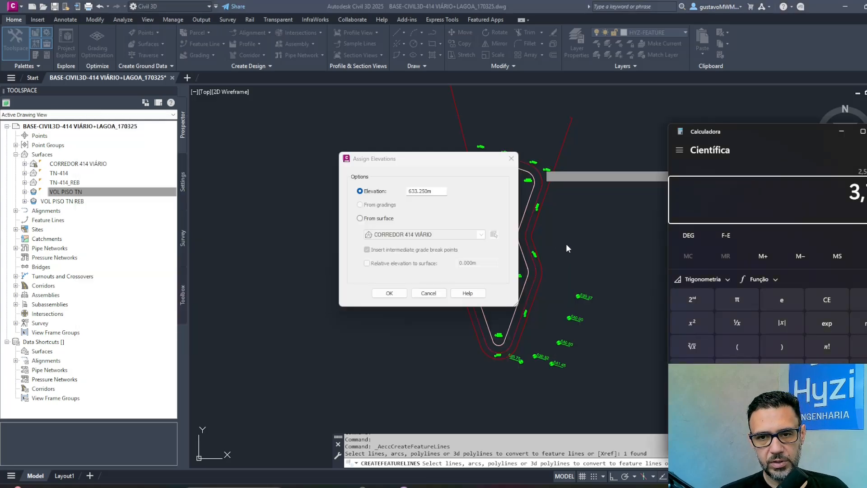
{"action": "type", "text": "6"}
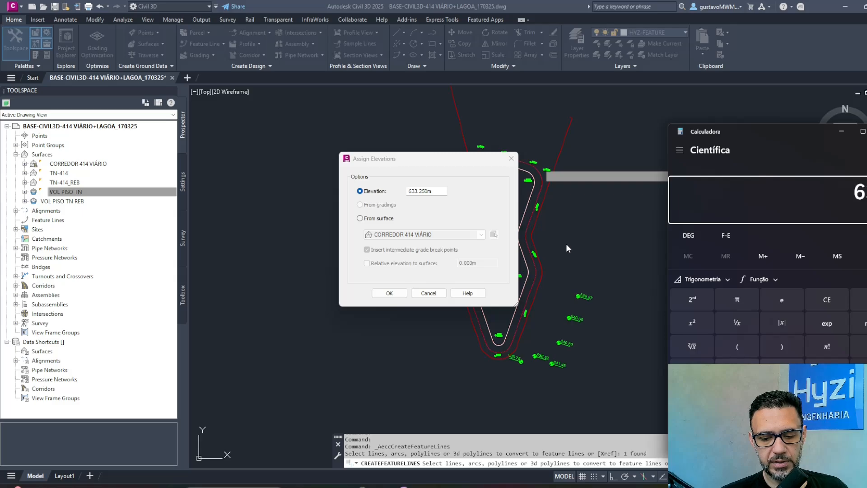
{"action": "type", "text": "33.25"}
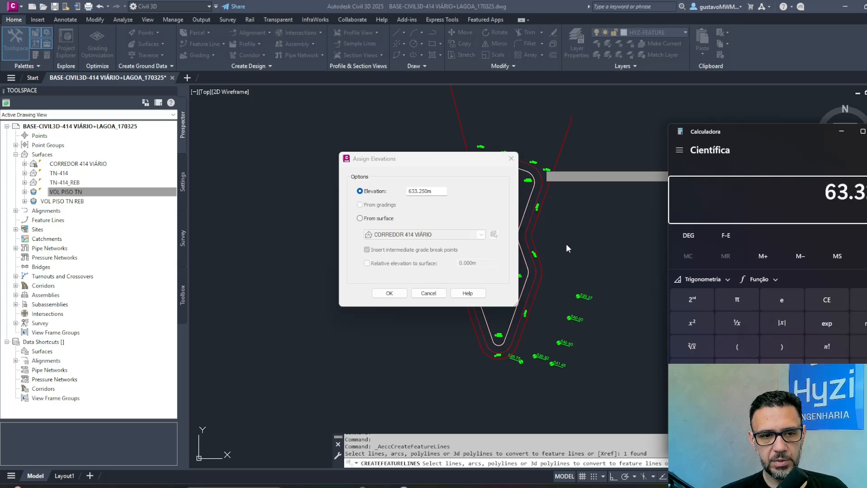
{"action": "key", "text": "alt+Tab"}
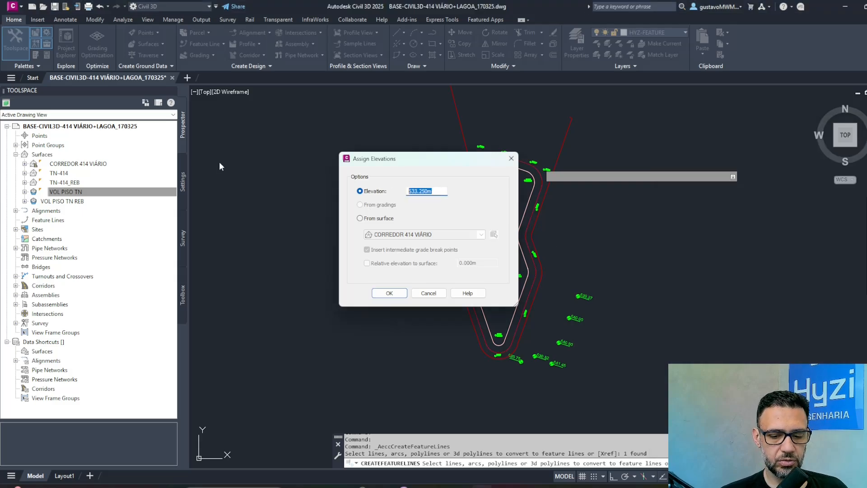
Set the crest outline's elevation to 635.75 and create its feature line.
{"action": "type", "text": "635.75"}
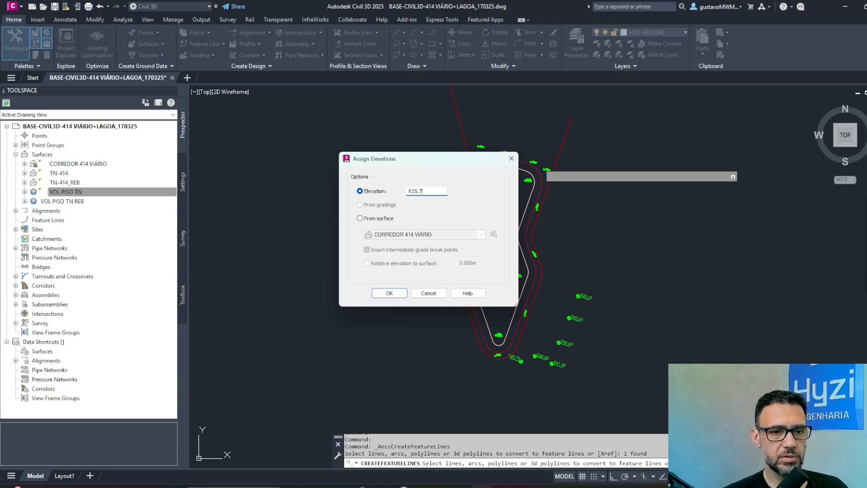
{"action": "left_click", "coordinate": [389, 293]}
{"action": "scroll", "coordinate": [575, 194], "scroll_direction": "up", "scroll_amount": 8}
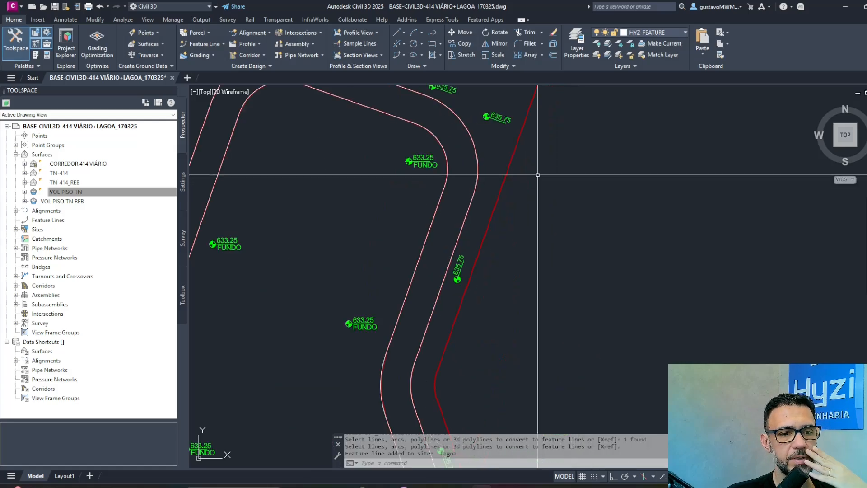
{"action": "scroll", "coordinate": [538, 175], "scroll_direction": "down", "scroll_amount": 6}
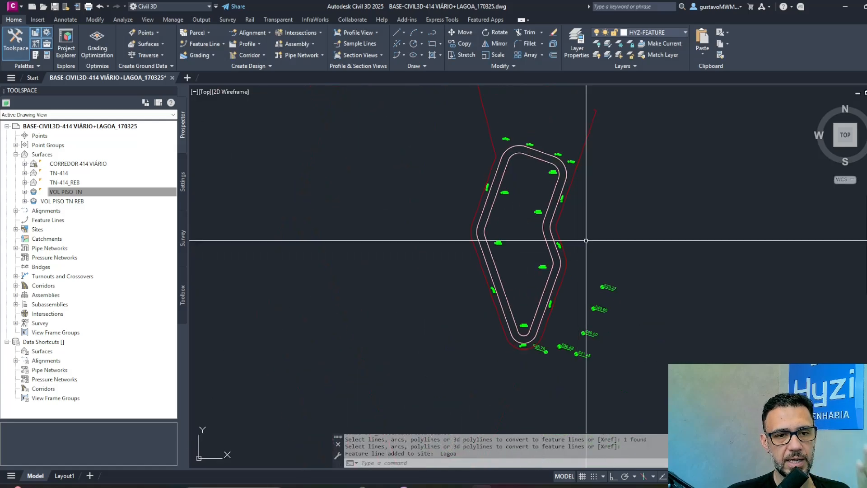
{"action": "middle_click_drag", "start_coordinate": [586, 241], "coordinate": [571, 320]}
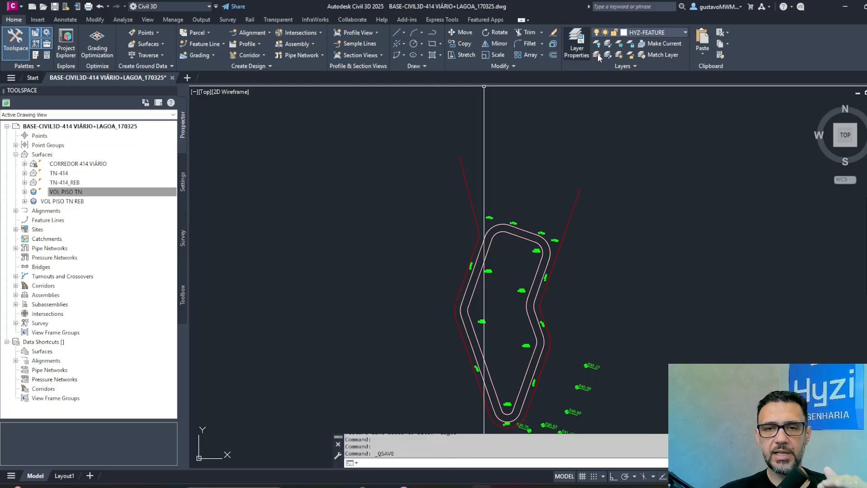
Save the drawing and turn all layers back on to inspect the lagoon's upper end against the surrounding slopes.
{"action": "key", "text": "ctrl+s"}
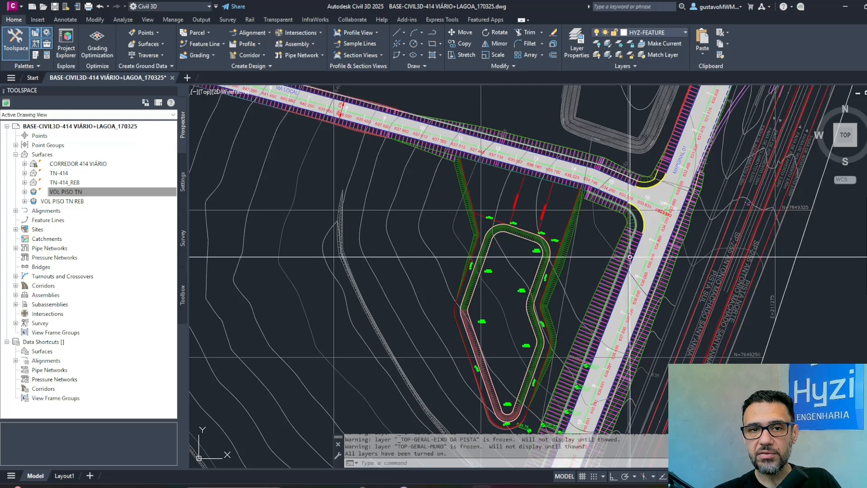
{"action": "middle_click_drag", "start_coordinate": [541, 299], "coordinate": [541, 294]}
{"action": "scroll", "coordinate": [566, 254], "scroll_direction": "up", "scroll_amount": 7}
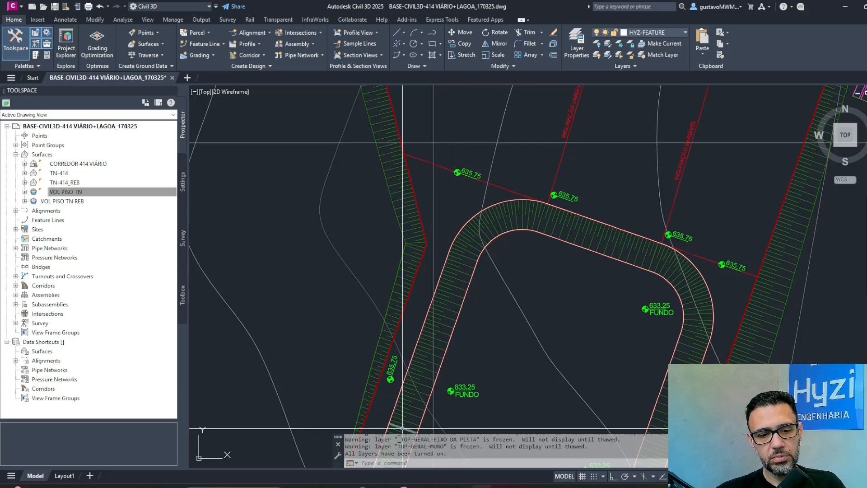
Switch to a new Google Chrome window and search Google for "lagoa de retenção".
{"action": "right_click", "coordinate": [356, 486]}
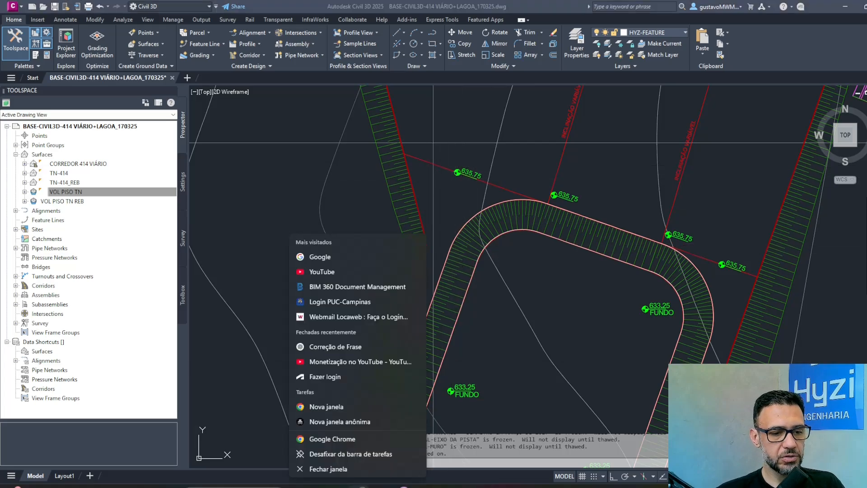
{"action": "left_click", "coordinate": [383, 406]}
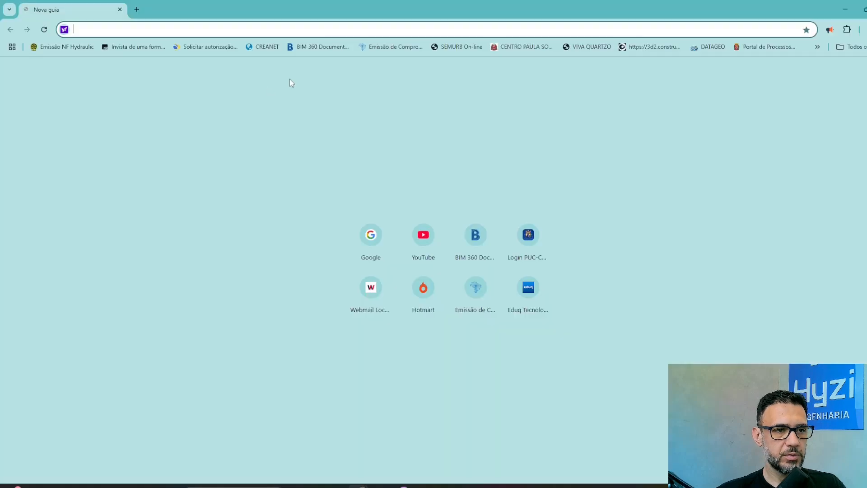
{"action": "left_click", "coordinate": [364, 236]}
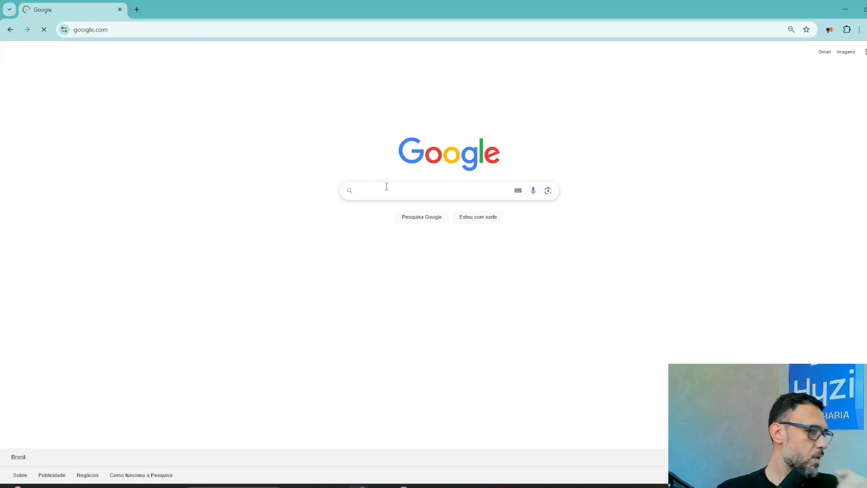
{"action": "type", "text": "la"}
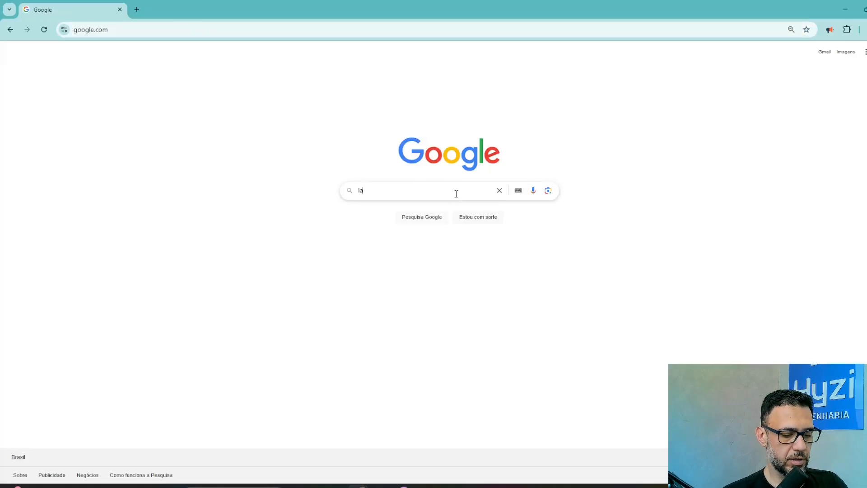
{"action": "type", "text": "goa de retenção"}
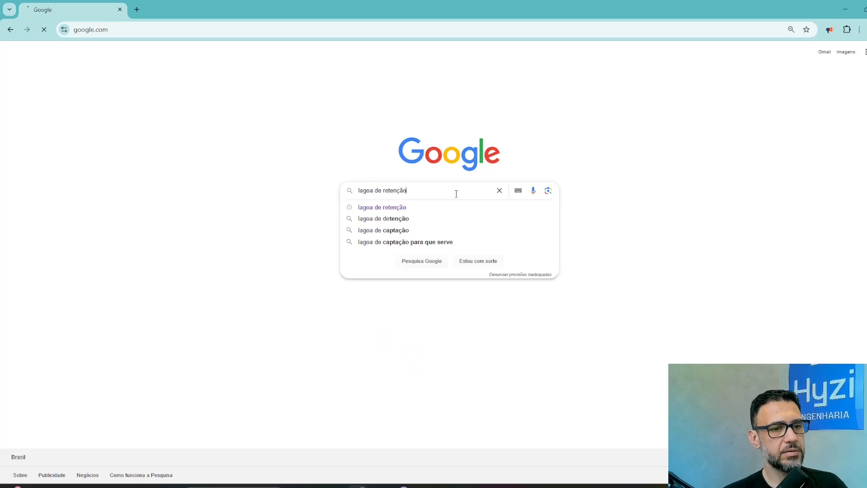
{"action": "key", "text": "Return"}
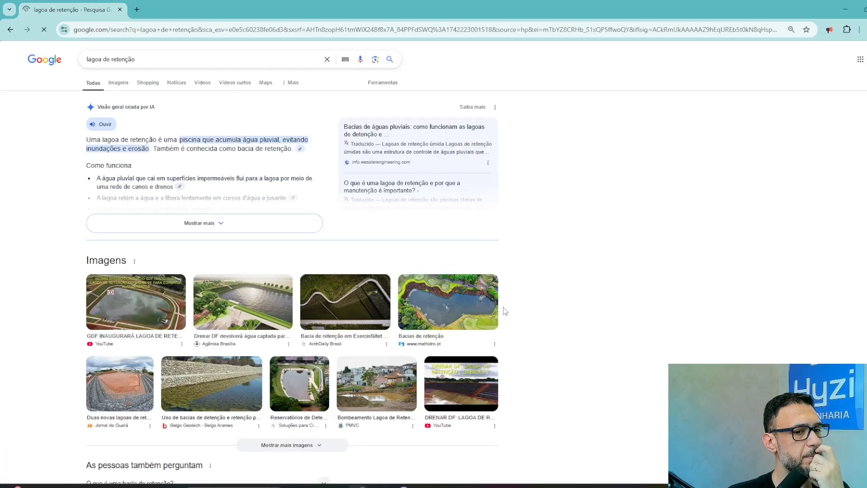
Preview the YouTube photo of the Drena DF retention lagoon and show the image results for the search.
{"action": "left_click", "coordinate": [144, 309]}
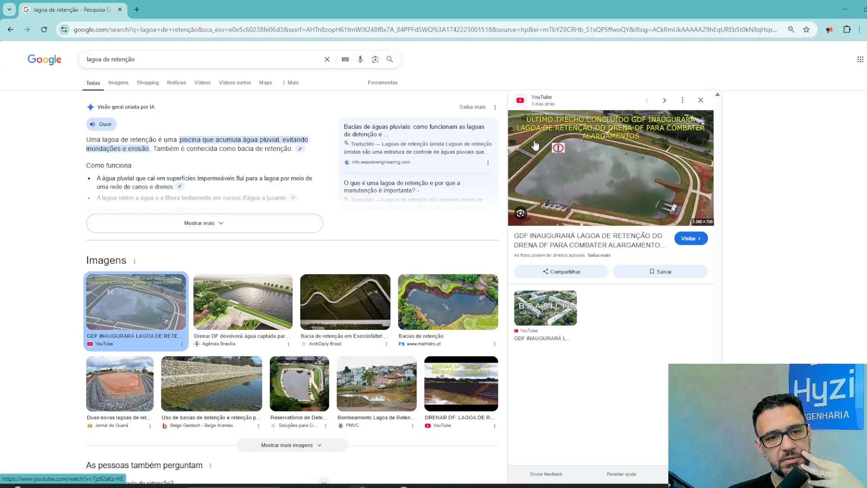
{"action": "scroll", "coordinate": [391, 282], "scroll_direction": "down", "scroll_amount": 3}
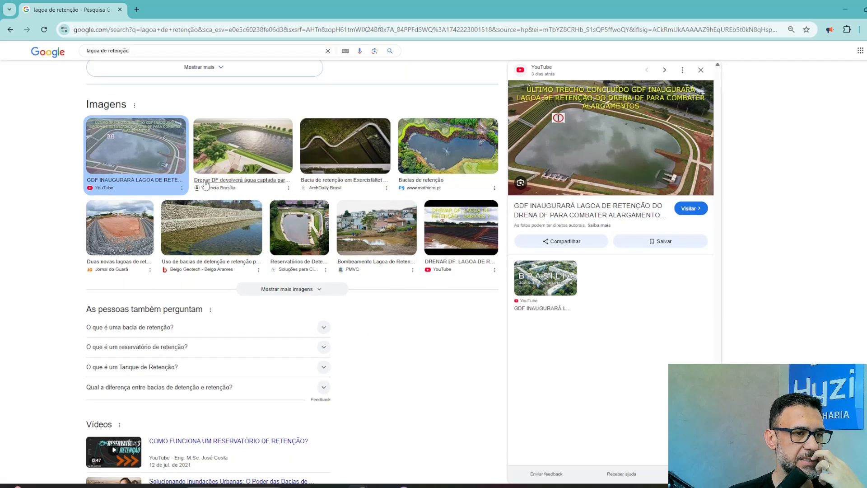
{"action": "scroll", "coordinate": [118, 81], "scroll_direction": "up", "scroll_amount": 3}
{"action": "left_click", "coordinate": [118, 82]}
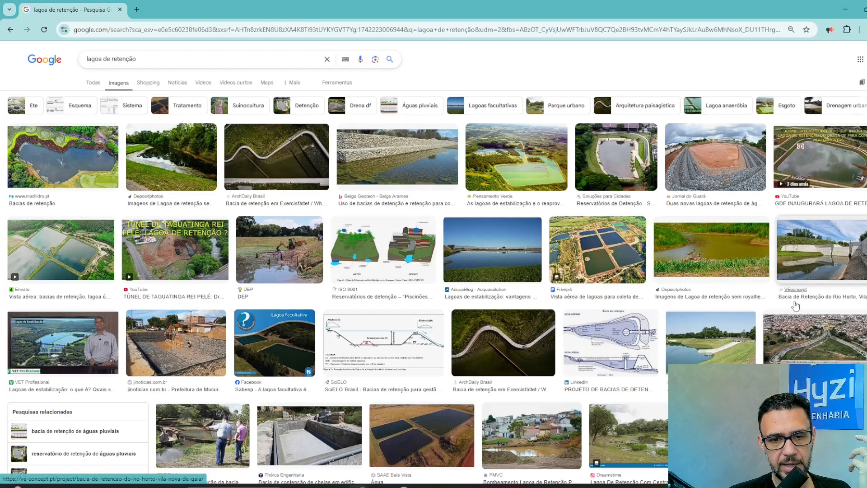
Browse the retention lagoon images and preview the Prefeitura Municipal de Guaratinguetá photo.
{"action": "scroll", "coordinate": [400, 274], "scroll_direction": "down", "scroll_amount": 7}
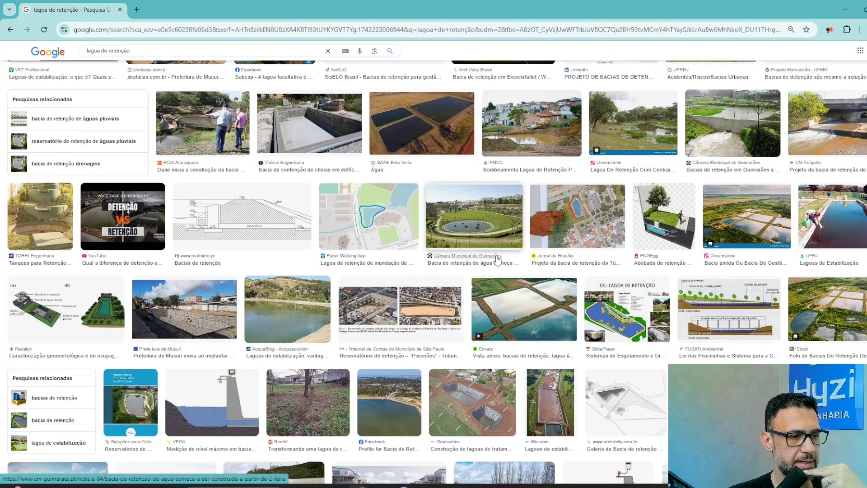
{"action": "scroll", "coordinate": [498, 260], "scroll_direction": "down", "scroll_amount": 3}
{"action": "scroll", "coordinate": [497, 260], "scroll_direction": "down", "scroll_amount": 2}
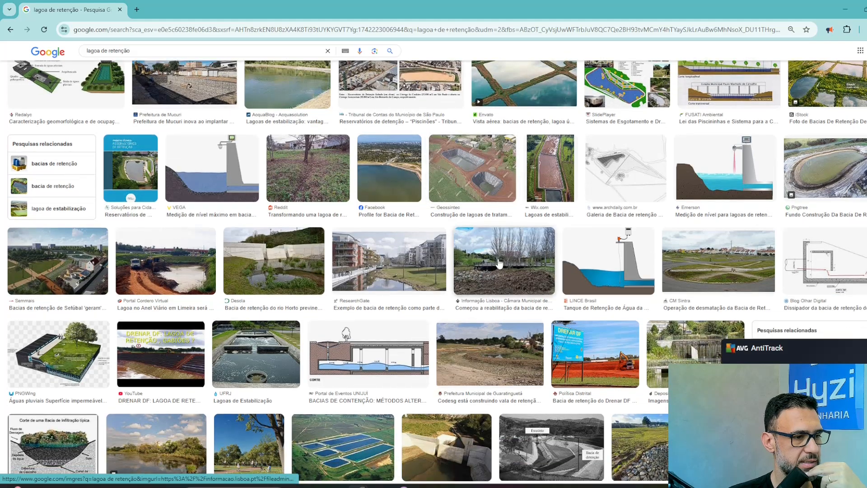
{"action": "scroll", "coordinate": [497, 262], "scroll_direction": "down", "scroll_amount": 2}
{"action": "scroll", "coordinate": [527, 248], "scroll_direction": "down", "scroll_amount": 2}
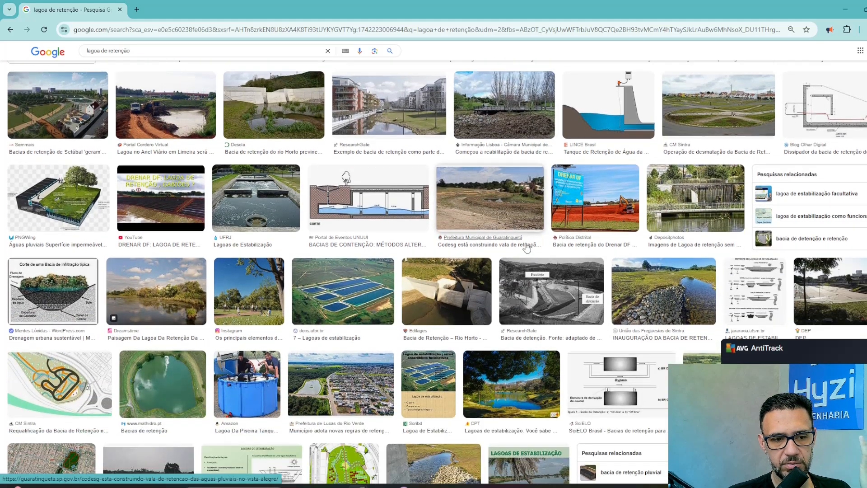
{"action": "left_click", "coordinate": [493, 208]}
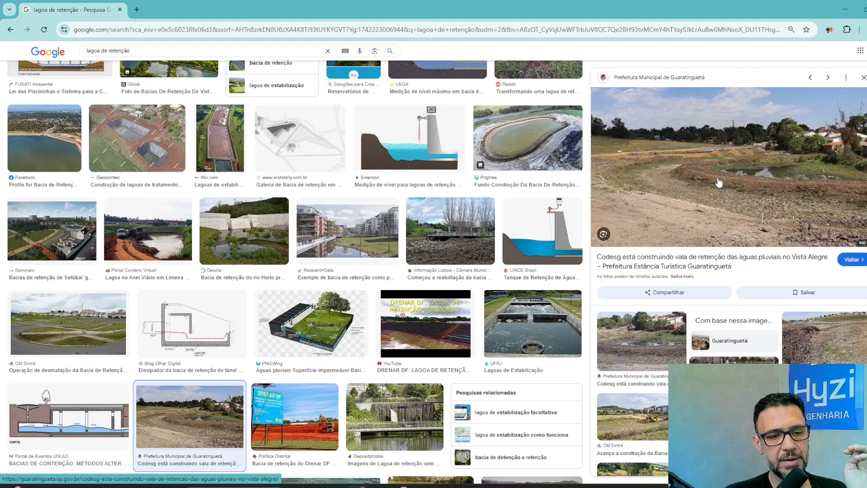
Look further through the image results and preview the Prefeitura de Lucas do Rio Verde aerial photo.
{"action": "scroll", "coordinate": [393, 264], "scroll_direction": "down", "scroll_amount": 5}
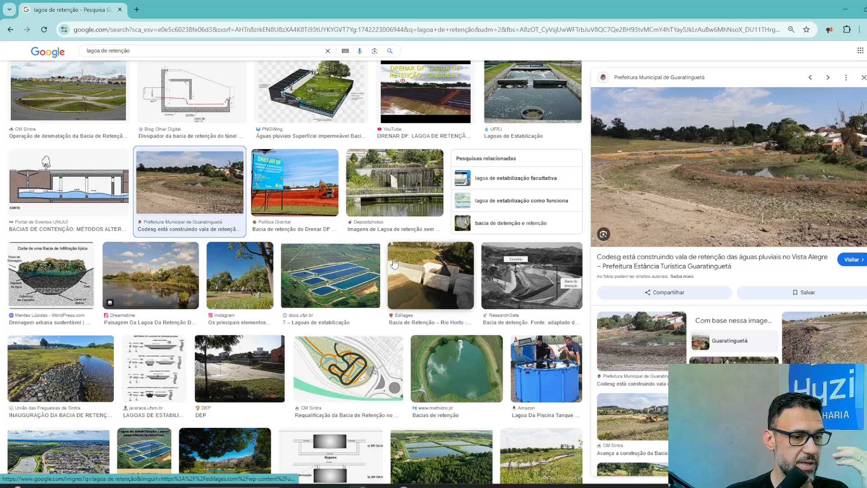
{"action": "scroll", "coordinate": [394, 264], "scroll_direction": "down", "scroll_amount": 7}
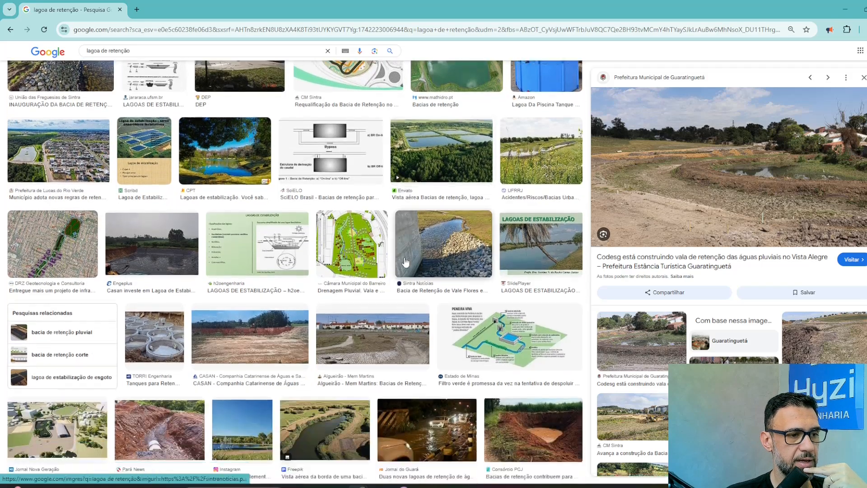
{"action": "left_click", "coordinate": [78, 175]}
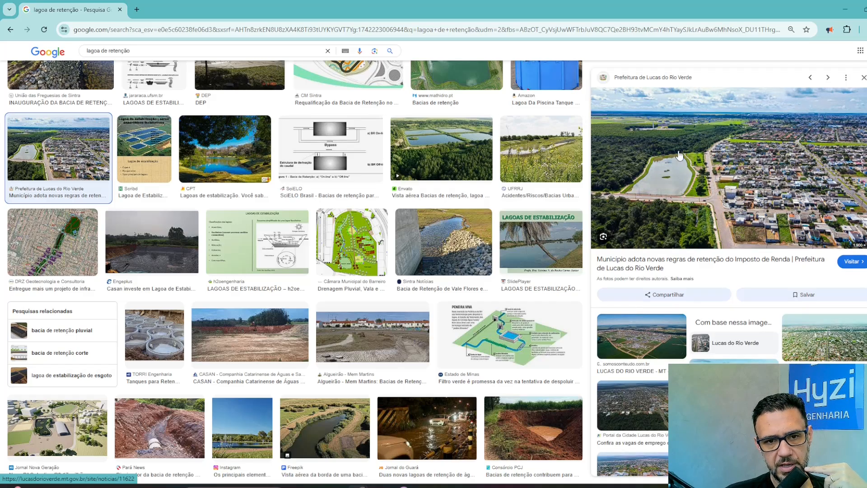
Find and preview the "Bacia Detenção e Retenção Inline" rendering among the images, and return to Civil 3D.
{"action": "scroll", "coordinate": [449, 263], "scroll_direction": "down", "scroll_amount": 5}
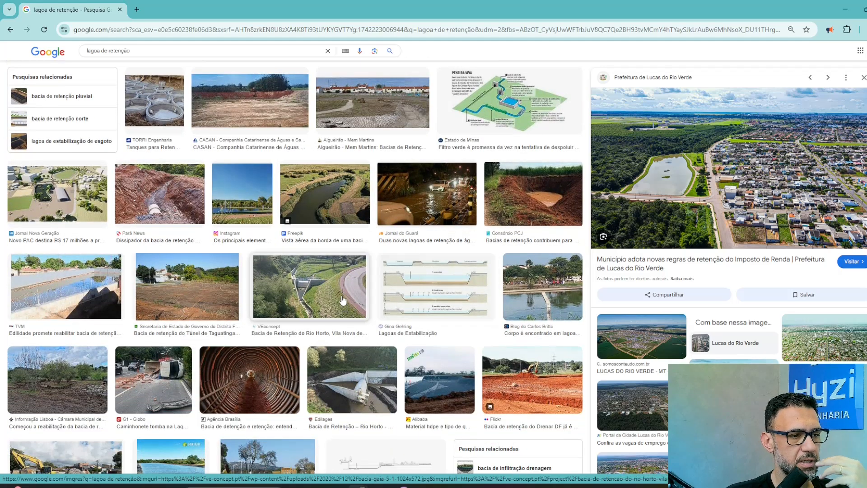
{"action": "scroll", "coordinate": [345, 288], "scroll_direction": "down", "scroll_amount": 3}
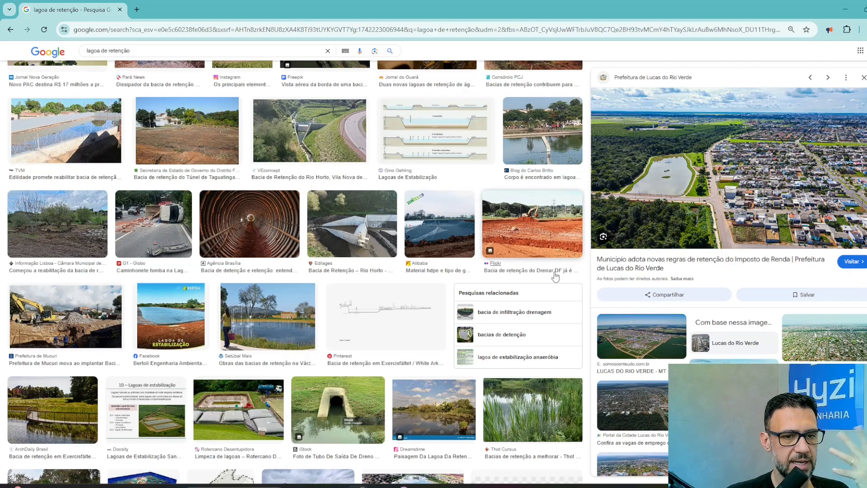
{"action": "scroll", "coordinate": [451, 262], "scroll_direction": "down", "scroll_amount": 3}
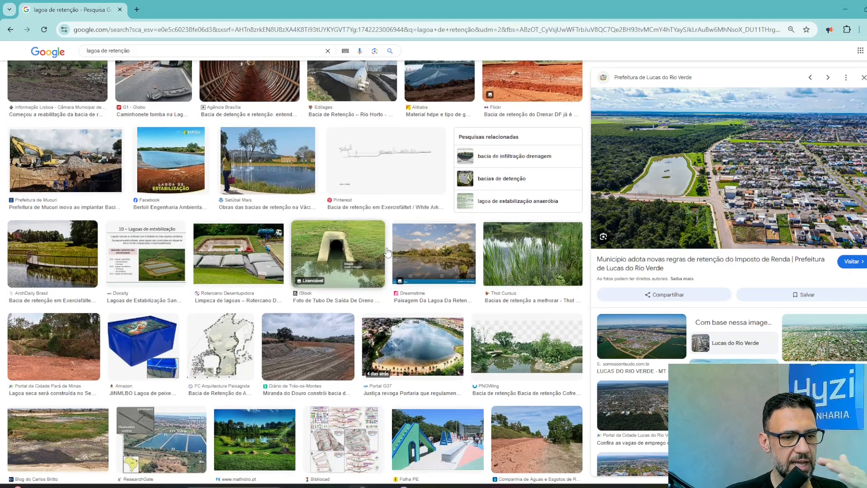
{"action": "scroll", "coordinate": [433, 246], "scroll_direction": "down", "scroll_amount": 5}
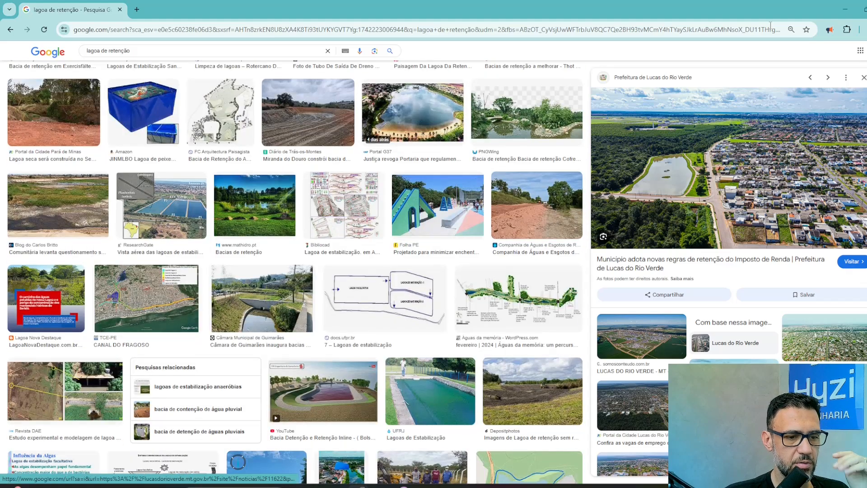
{"action": "left_click", "coordinate": [294, 399]}
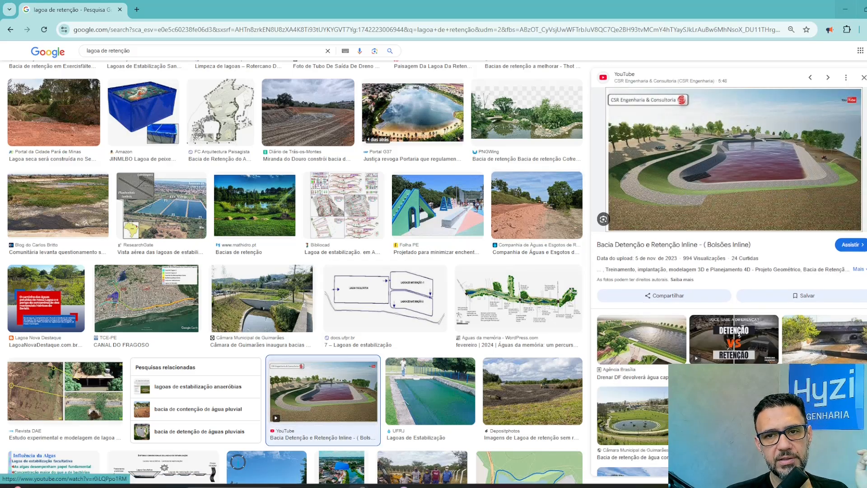
{"action": "left_click", "coordinate": [846, 9]}
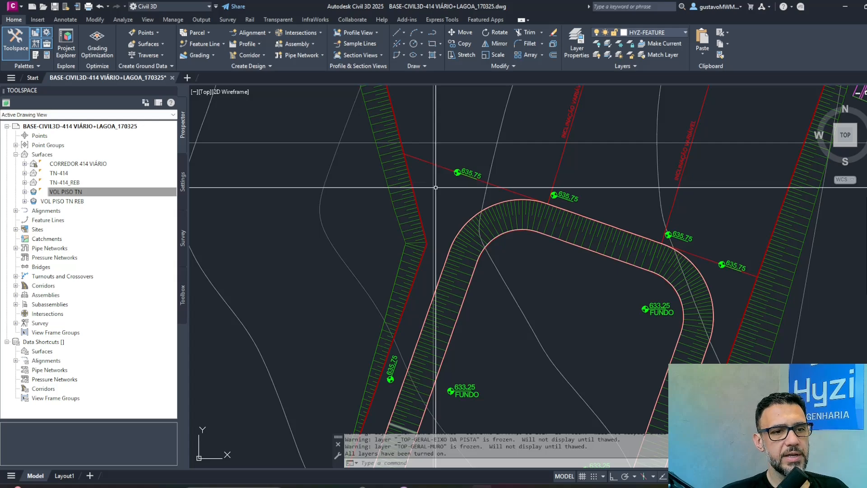
Begin a polyline along the red outer platform edge from its junction with the 635.75 line to the first bend, switching to arc mode there.
{"action": "middle_click_drag", "start_coordinate": [459, 219], "coordinate": [459, 206]}
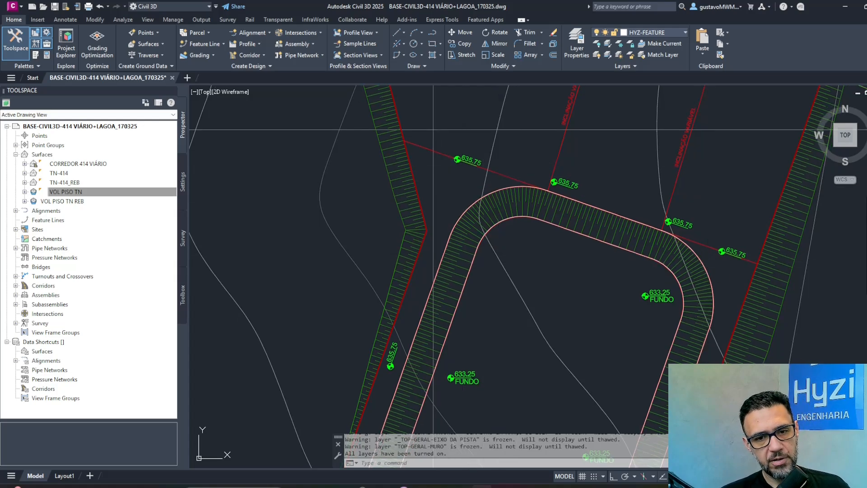
{"action": "type", "text": "PL"}
{"action": "key", "text": "Return"}
{"action": "scroll", "coordinate": [763, 260], "scroll_direction": "up", "scroll_amount": 2}
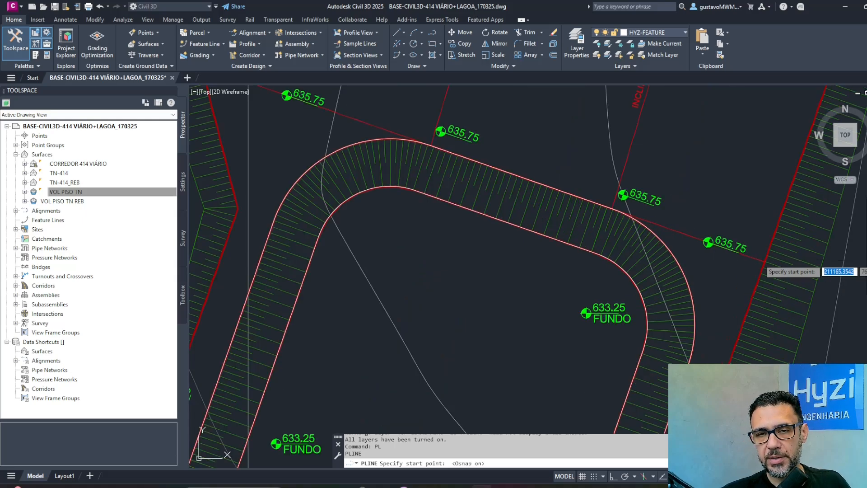
{"action": "left_click", "coordinate": [762, 259]}
{"action": "scroll", "coordinate": [701, 274], "scroll_direction": "down", "scroll_amount": 4}
{"action": "middle_click_drag", "start_coordinate": [706, 358], "coordinate": [696, 155]}
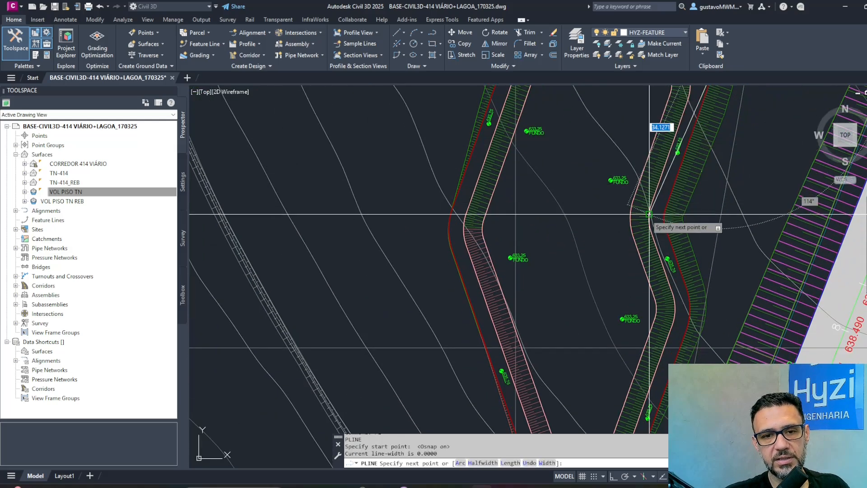
{"action": "scroll", "coordinate": [655, 212], "scroll_direction": "up", "scroll_amount": 12}
{"action": "left_click", "coordinate": [807, 193]}
{"action": "middle_click_drag", "start_coordinate": [807, 192], "coordinate": [505, 101]}
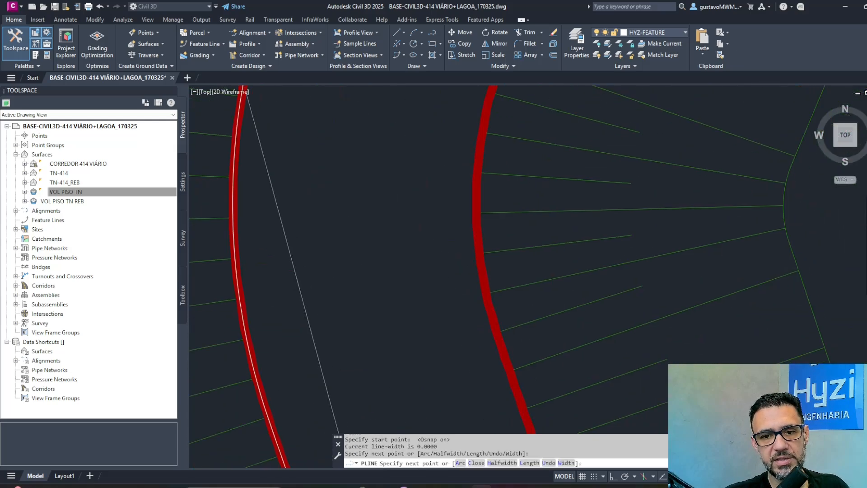
{"action": "scroll", "coordinate": [470, 221], "scroll_direction": "down", "scroll_amount": 4}
{"action": "scroll", "coordinate": [514, 281], "scroll_direction": "up", "scroll_amount": 2}
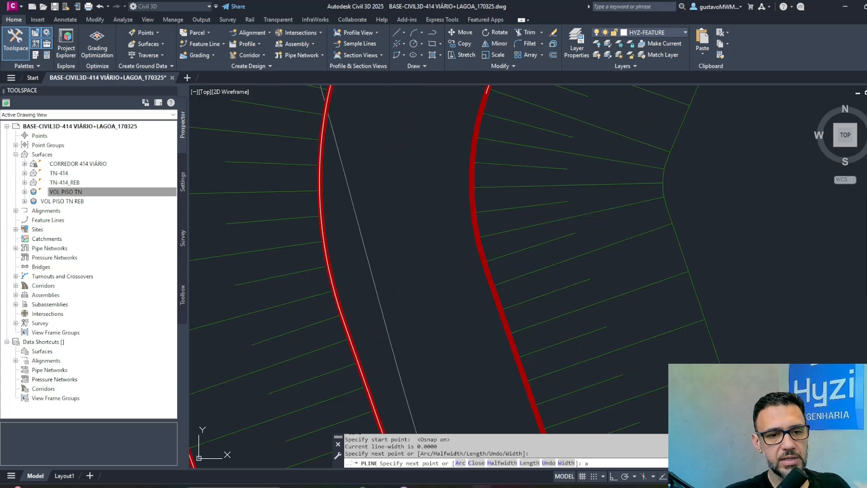
{"action": "type", "text": "a"}
{"action": "key", "text": "Return"}
{"action": "left_click", "coordinate": [489, 275]}
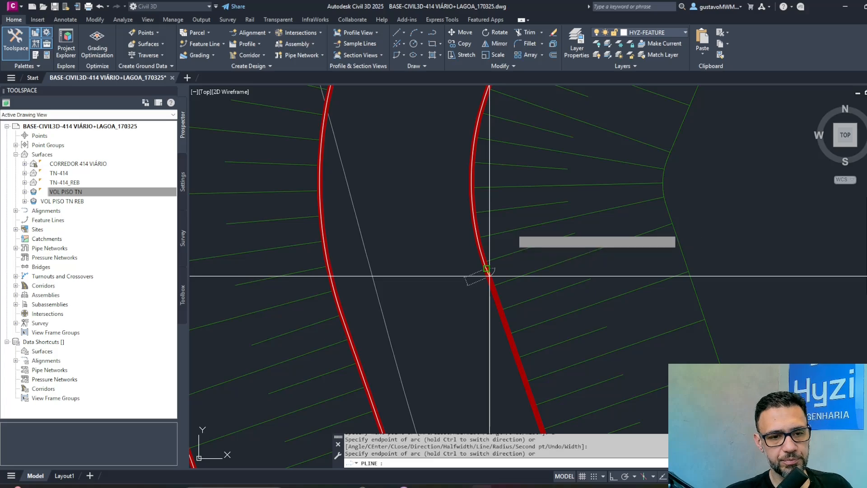
{"action": "scroll", "coordinate": [489, 275], "scroll_direction": "down", "scroll_amount": 2}
{"action": "type", "text": "l"}
{"action": "key", "text": "Return"}
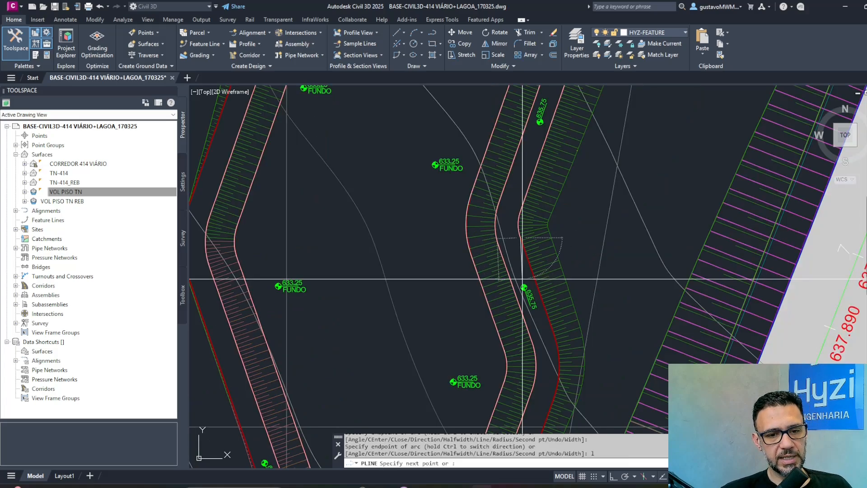
{"action": "scroll", "coordinate": [523, 279], "scroll_direction": "down", "scroll_amount": 2}
{"action": "middle_click_drag", "start_coordinate": [523, 279], "coordinate": [532, 259]}
{"action": "middle_click_drag", "start_coordinate": [355, 270], "coordinate": [371, 299]}
{"action": "scroll", "coordinate": [532, 186], "scroll_direction": "up", "scroll_amount": 4}
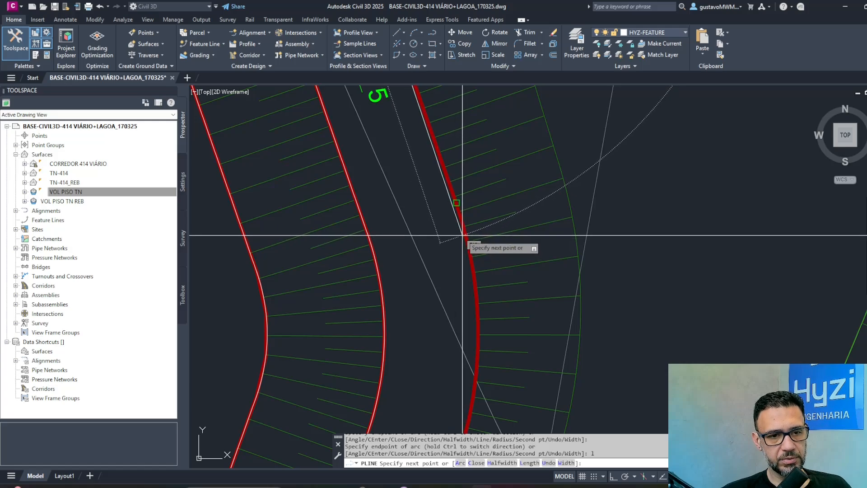
{"action": "key", "text": "Escape"}
{"action": "key", "text": "Escape"}
{"action": "scroll", "coordinate": [514, 309], "scroll_direction": "down", "scroll_amount": 4}
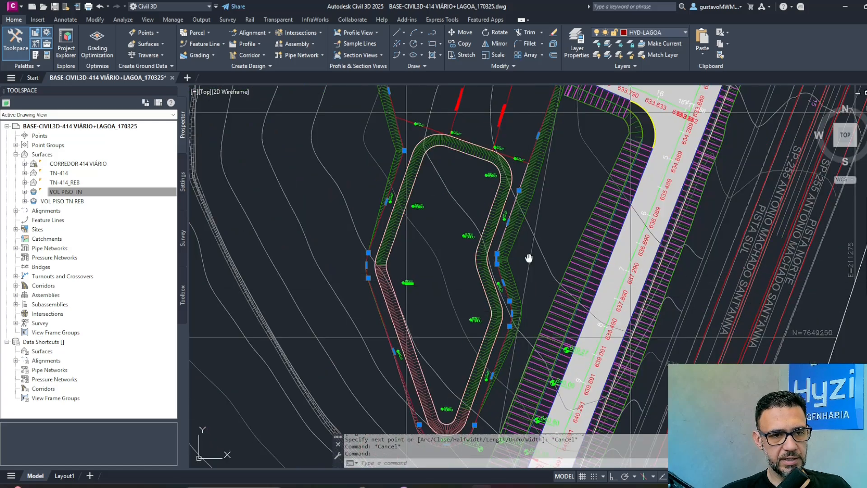
{"action": "scroll", "coordinate": [526, 223], "scroll_direction": "up", "scroll_amount": 3}
{"action": "scroll", "coordinate": [529, 211], "scroll_direction": "up", "scroll_amount": 3}
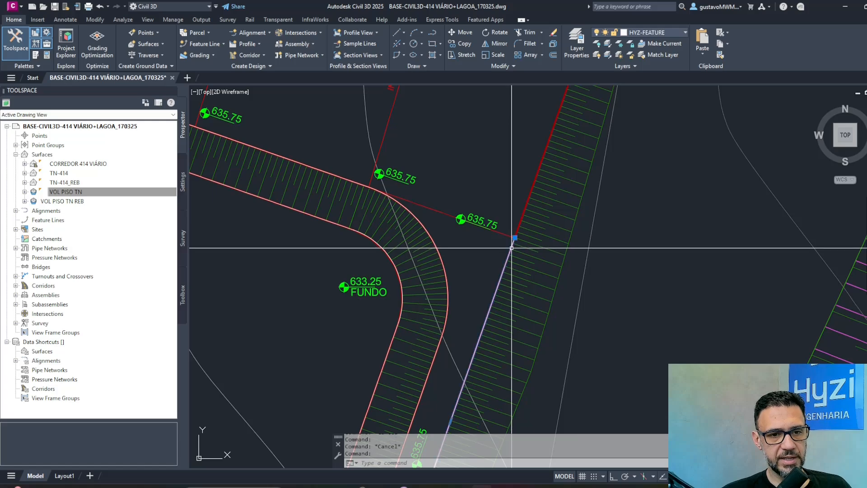
{"action": "type", "text": "e"}
{"action": "key", "text": "Return"}
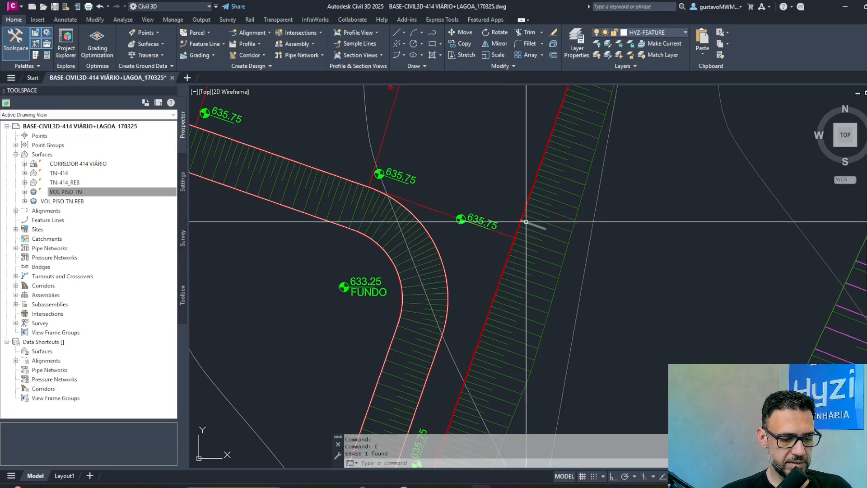
Break the pond platform's eastern red boundary polyline near its junction with the 635.75 cross line.
{"action": "type", "text": "br"}
{"action": "key", "text": "Return"}
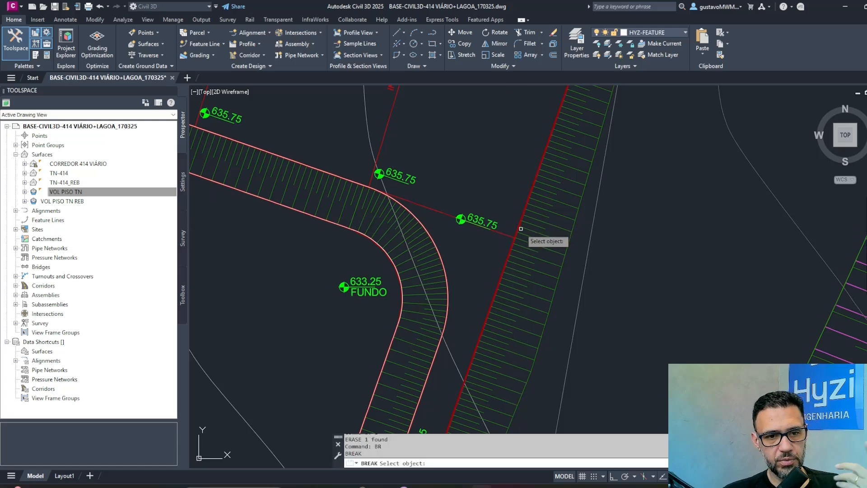
{"action": "left_click", "coordinate": [518, 228]}
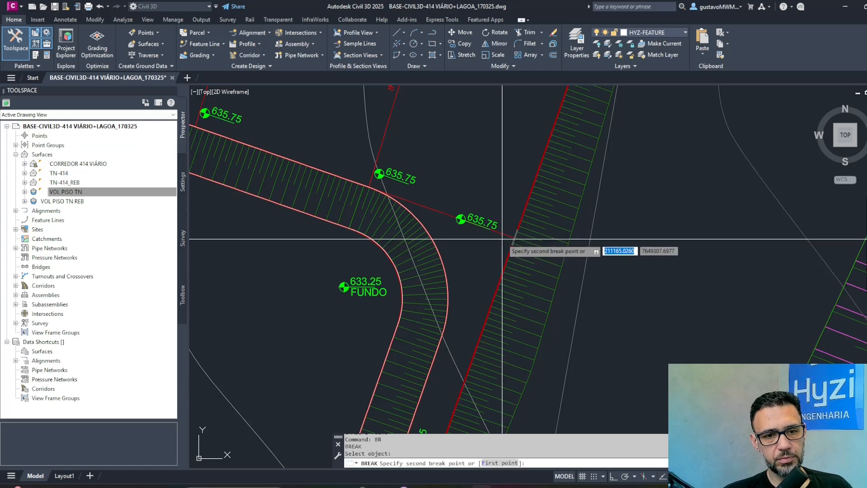
{"action": "left_click", "coordinate": [502, 238]}
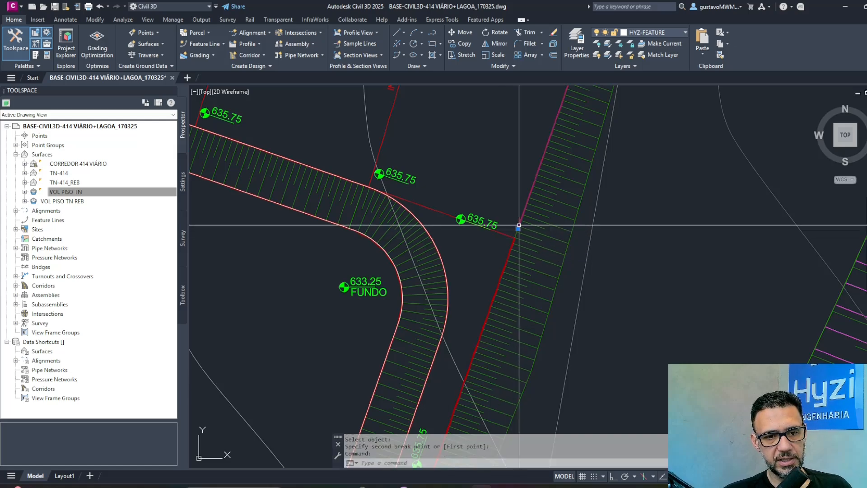
Stretch the broken end of the upper eastern boundary segment to meet the 635.75 cross line's endpoint.
{"action": "left_click", "coordinate": [519, 227]}
{"action": "left_click", "coordinate": [518, 228]}
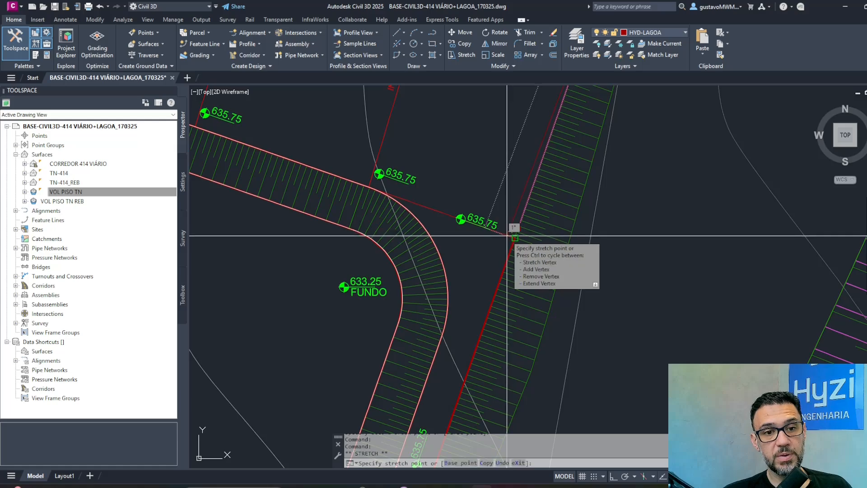
{"action": "scroll", "coordinate": [477, 281], "scroll_direction": "down", "scroll_amount": 5}
{"action": "middle_click_drag", "start_coordinate": [477, 282], "coordinate": [489, 287]}
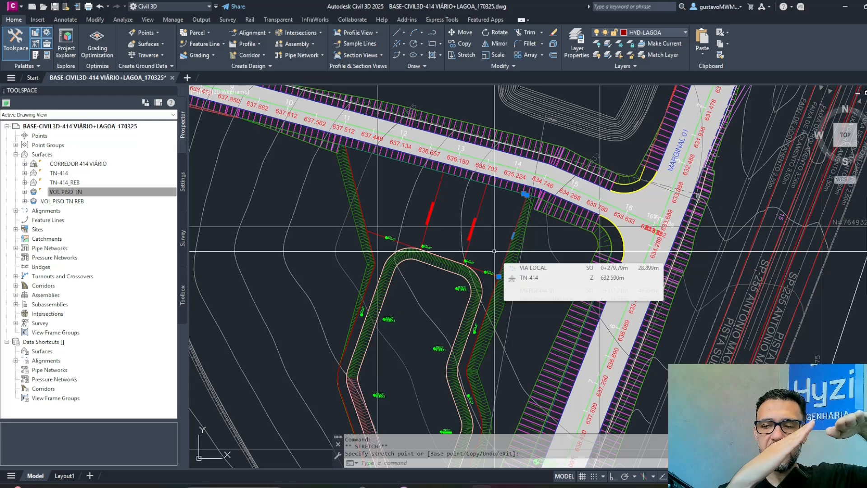
{"action": "key", "text": "Escape"}
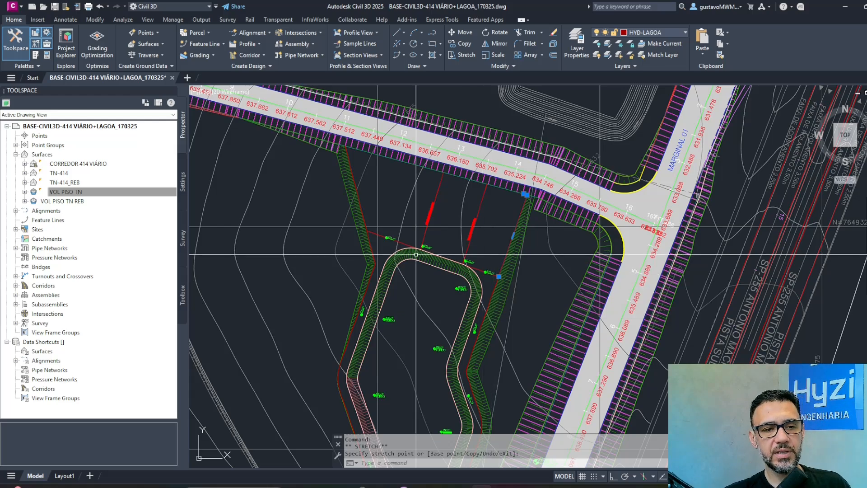
Break the western red boundary polyline at a single point where the 635.75 cross line meets it.
{"action": "scroll", "coordinate": [368, 237], "scroll_direction": "up", "scroll_amount": 6}
{"action": "left_click", "coordinate": [413, 343]}
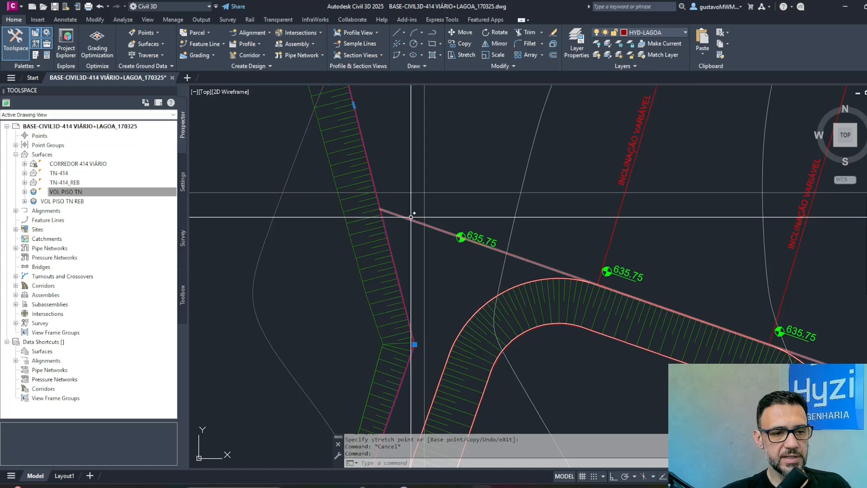
{"action": "type", "text": "br"}
{"action": "key", "text": "Return"}
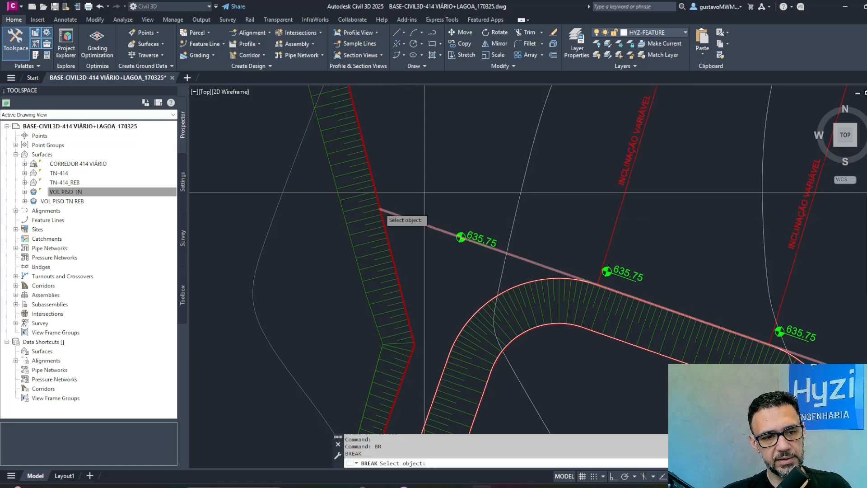
{"action": "scroll", "coordinate": [383, 220], "scroll_direction": "up", "scroll_amount": 3}
{"action": "left_click", "coordinate": [383, 222]}
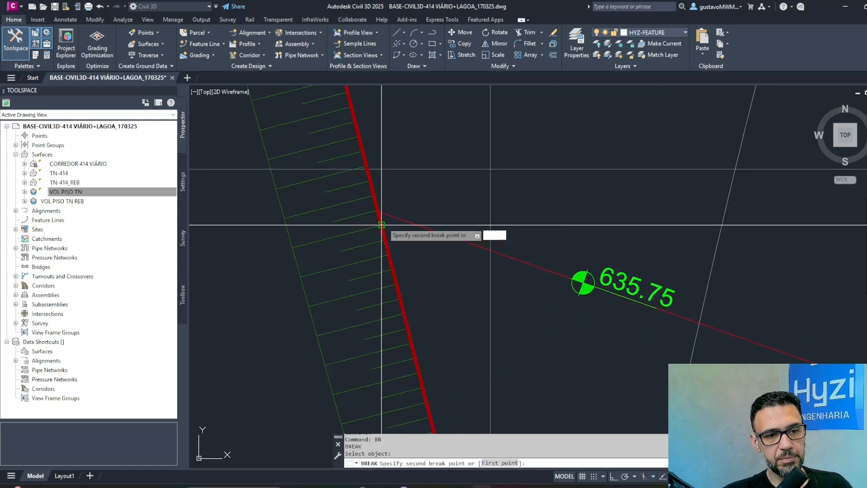
{"action": "type", "text": "f"}
{"action": "key", "text": "Return"}
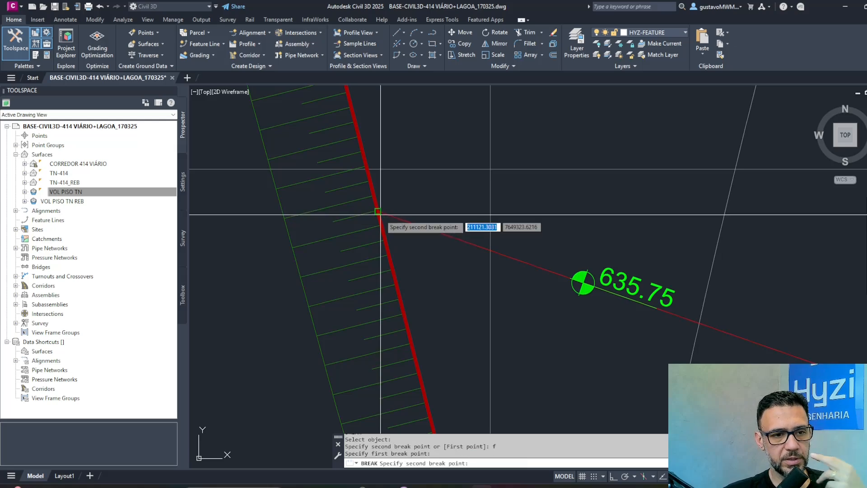
{"action": "left_click", "coordinate": [381, 215]}
{"action": "left_click", "coordinate": [381, 215]}
{"action": "left_click", "coordinate": [381, 219]}
{"action": "scroll", "coordinate": [474, 276], "scroll_direction": "down", "scroll_amount": 12}
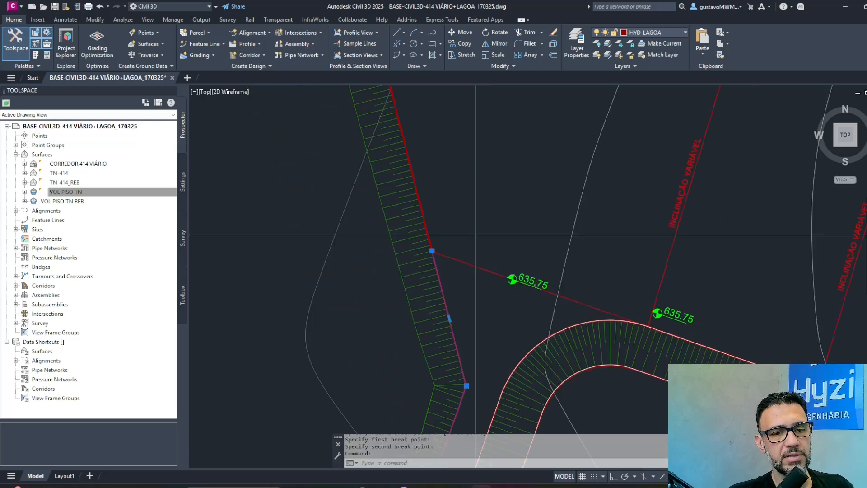
{"action": "middle_click_drag", "start_coordinate": [555, 382], "coordinate": [521, 309]}
{"action": "scroll", "coordinate": [521, 309], "scroll_direction": "up", "scroll_amount": 2}
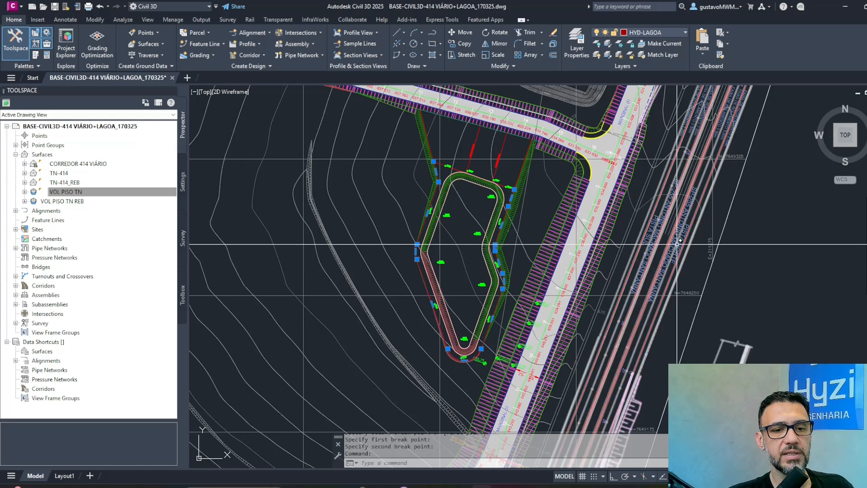
{"action": "key", "text": "Escape"}
{"action": "key", "text": "Escape"}
{"action": "key", "text": "Escape"}
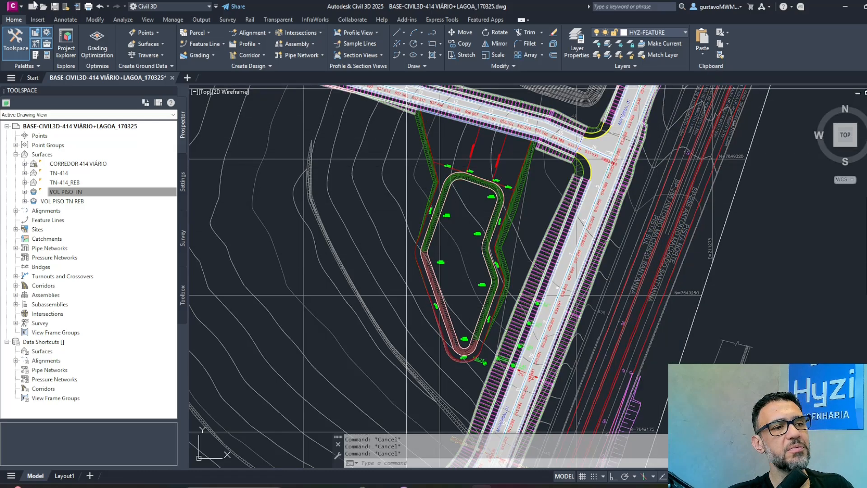
Create a feature line from the separated boundary polyline around the pond on the current layer, with an elevation of 635.750 m.
{"action": "left_click", "coordinate": [211, 44]}
{"action": "left_click", "coordinate": [226, 80]}
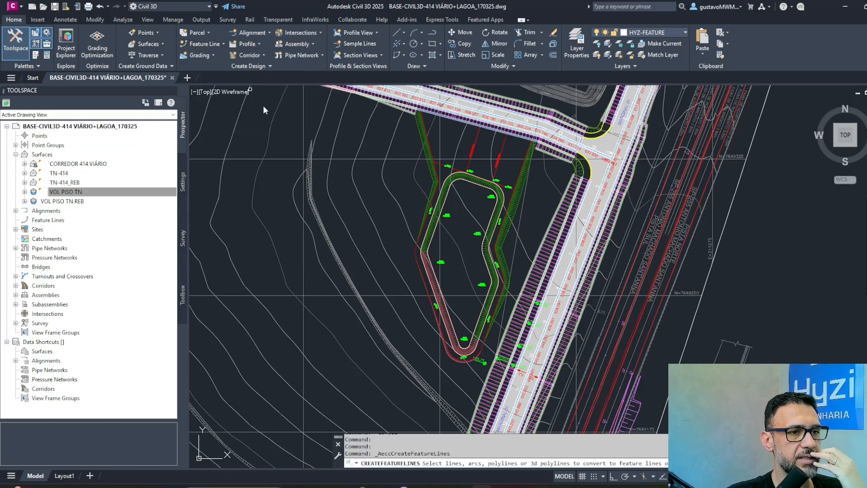
{"action": "scroll", "coordinate": [542, 199], "scroll_direction": "up", "scroll_amount": 5}
{"action": "left_click", "coordinate": [536, 196]}
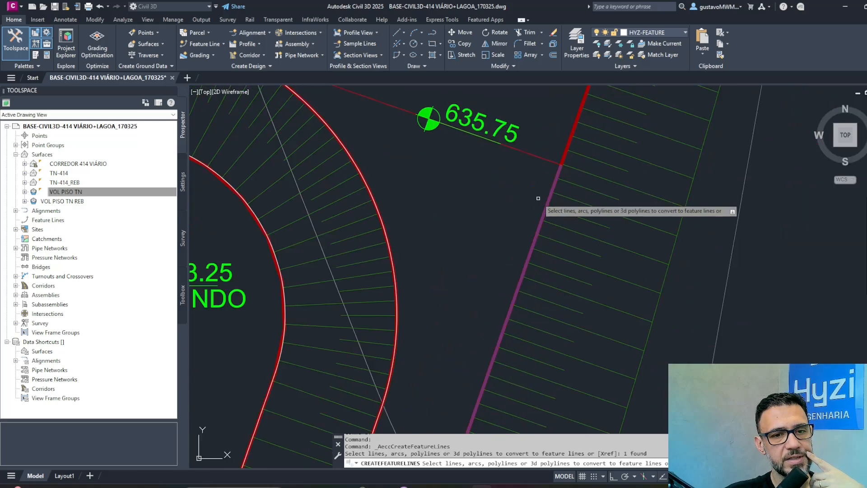
{"action": "scroll", "coordinate": [516, 218], "scroll_direction": "down", "scroll_amount": 2}
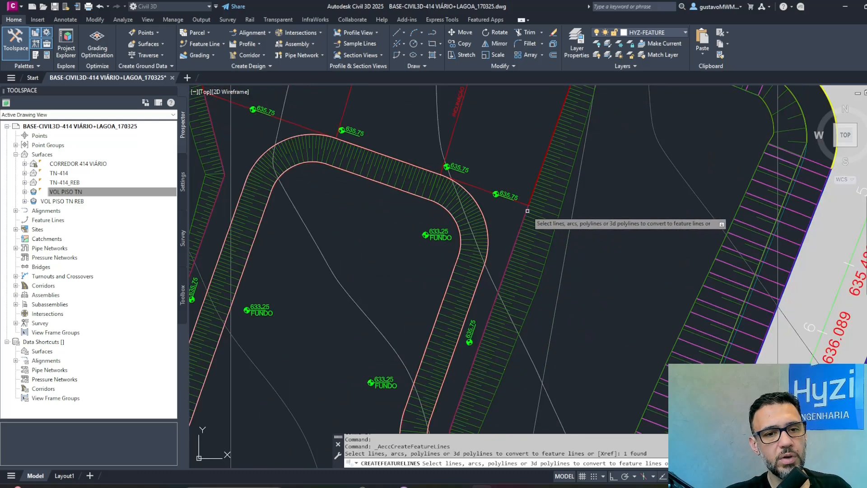
{"action": "key", "text": "Return"}
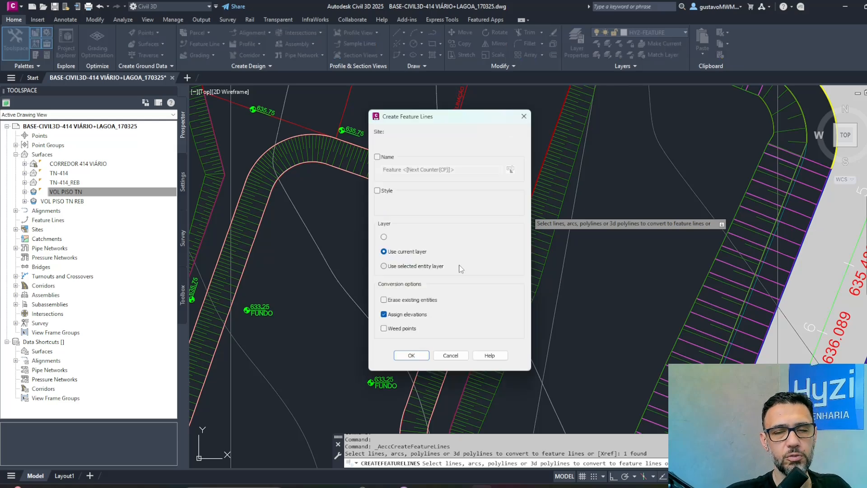
{"action": "left_click", "coordinate": [412, 356]}
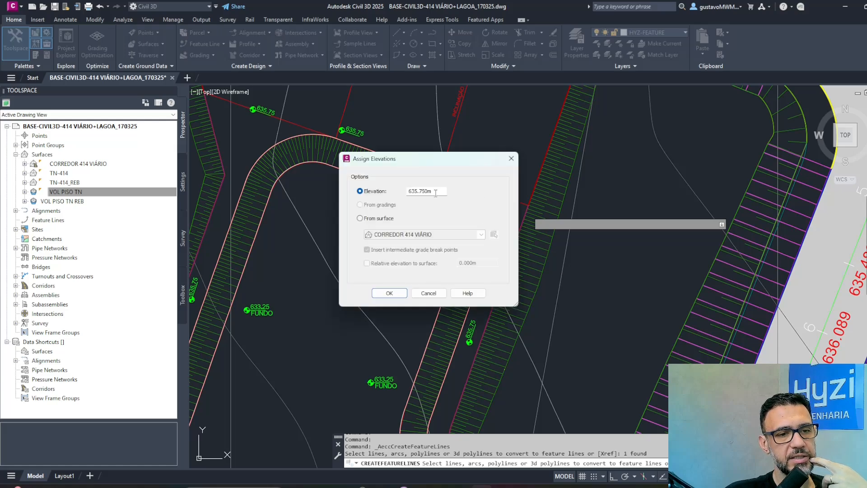
{"action": "left_click", "coordinate": [389, 294]}
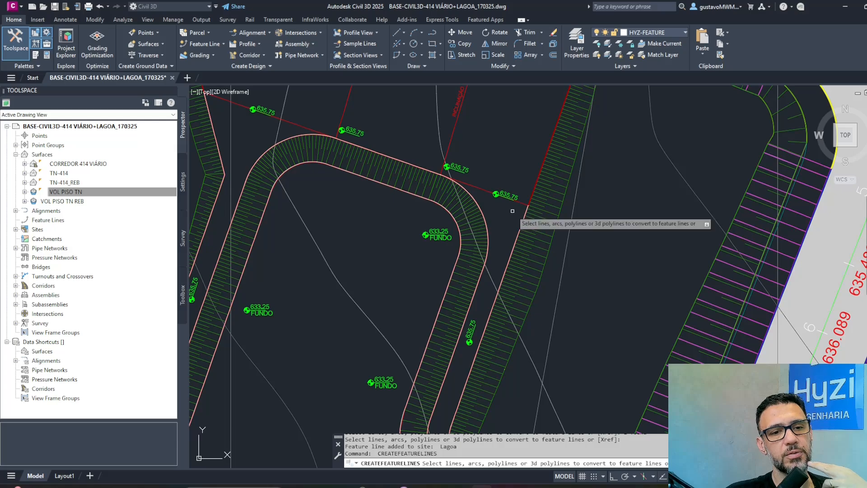
{"action": "scroll", "coordinate": [511, 213], "scroll_direction": "down", "scroll_amount": 4}
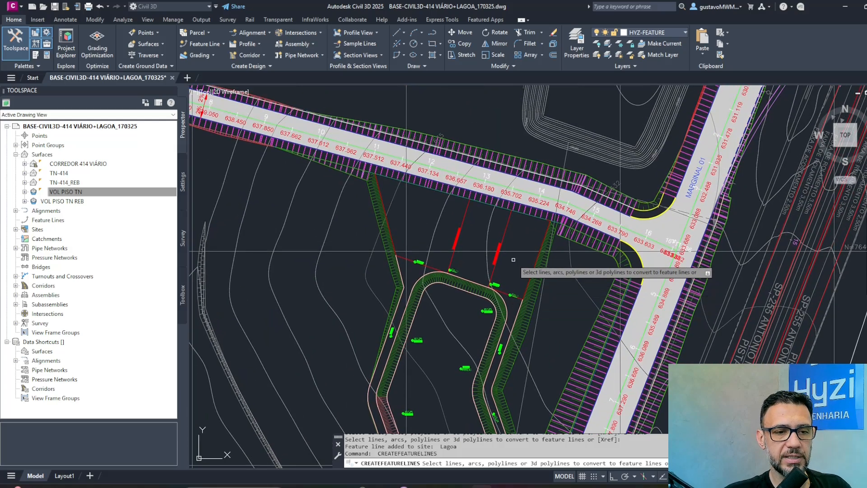
{"action": "key", "text": "Escape"}
Start a polyline at the embankment toe endpoint beside the platform's eastern corner and trace the toe westward to the first red variable-slope line.
{"action": "scroll", "coordinate": [552, 225], "scroll_direction": "up", "scroll_amount": 2}
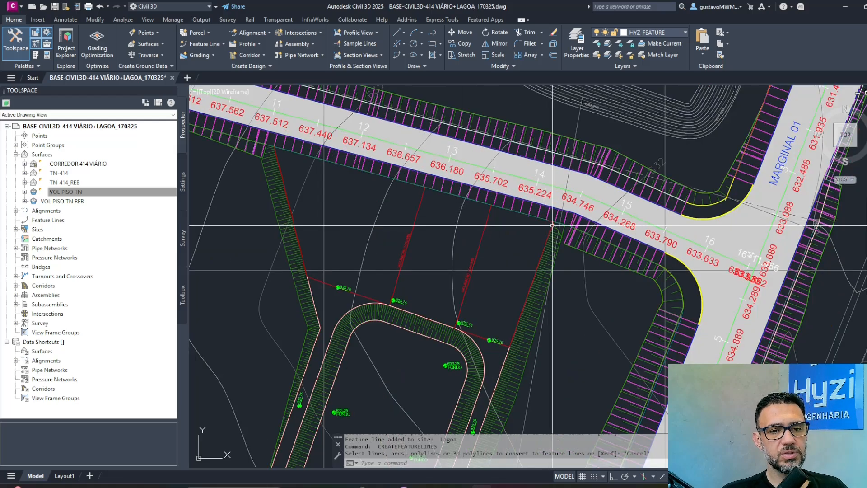
{"action": "scroll", "coordinate": [552, 225], "scroll_direction": "up", "scroll_amount": 4}
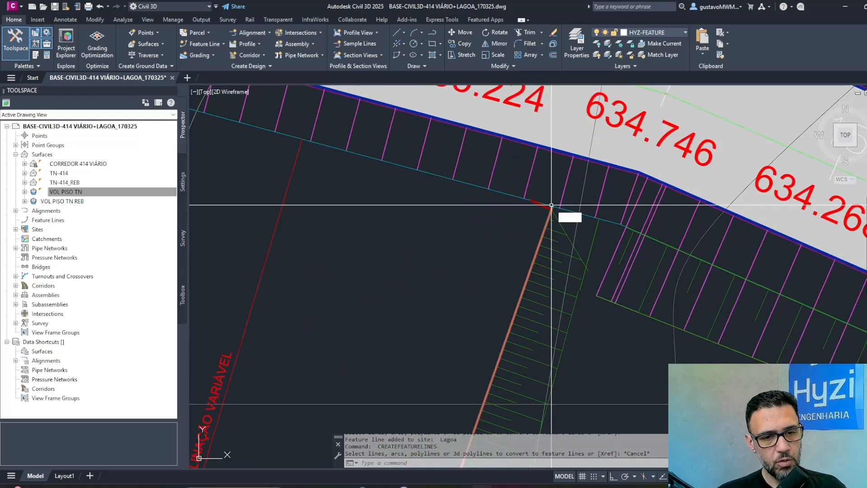
{"action": "type", "text": "PL"}
{"action": "key", "text": "Return"}
{"action": "scroll", "coordinate": [556, 206], "scroll_direction": "up", "scroll_amount": 6}
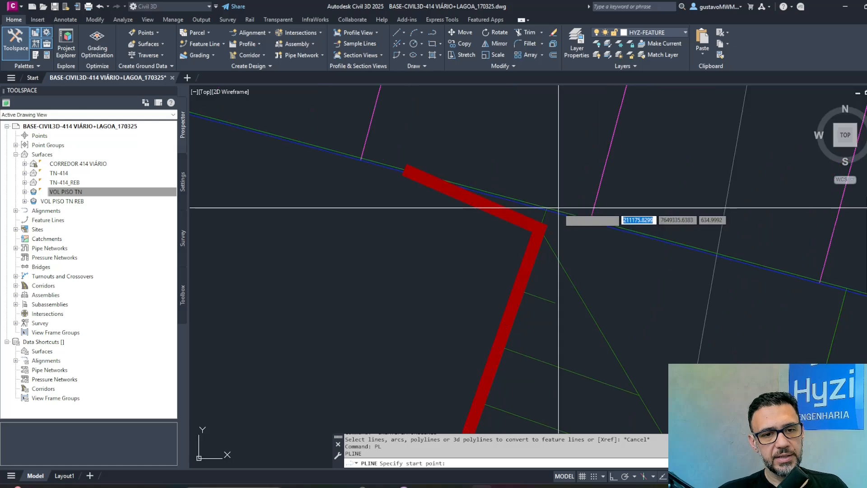
{"action": "right_click", "coordinate": [543, 212], "text": "shift"}
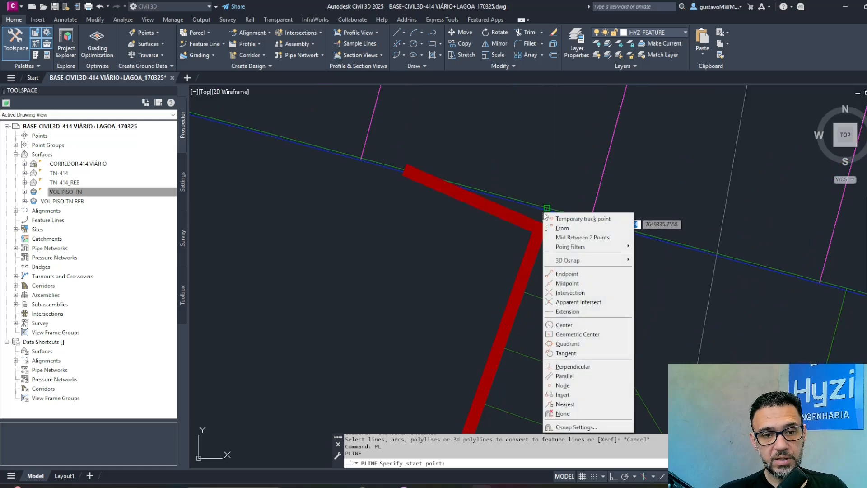
{"action": "left_click", "coordinate": [561, 267]}
{"action": "left_click", "coordinate": [547, 209]}
{"action": "scroll", "coordinate": [547, 210], "scroll_direction": "down", "scroll_amount": 2}
{"action": "scroll", "coordinate": [547, 210], "scroll_direction": "down", "scroll_amount": 6}
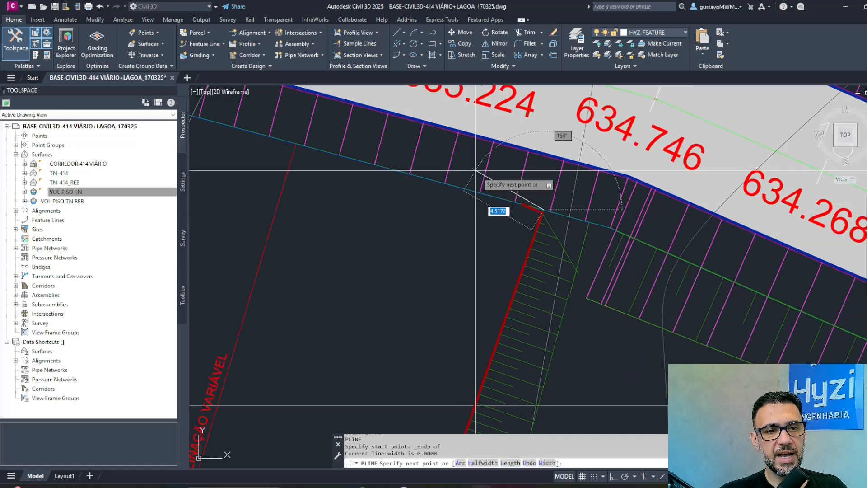
{"action": "left_click", "coordinate": [516, 202]}
{"action": "left_click", "coordinate": [482, 190]}
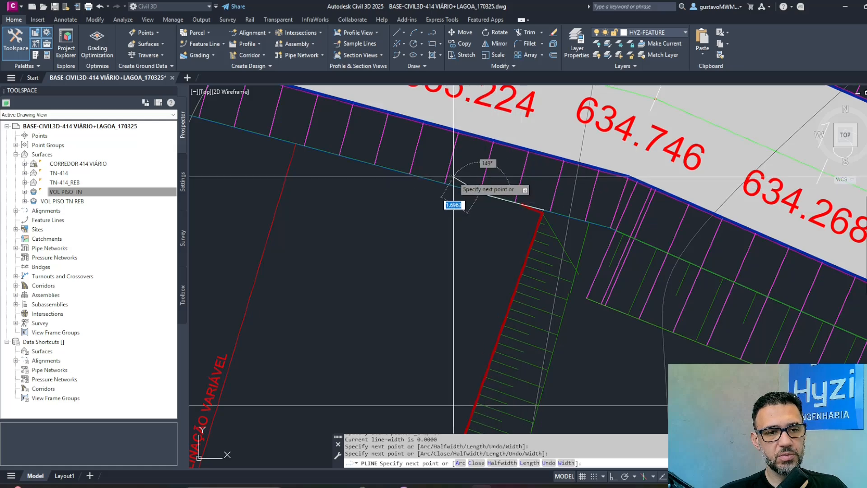
{"action": "left_click", "coordinate": [447, 182]}
{"action": "left_click", "coordinate": [410, 172]}
{"action": "left_click", "coordinate": [375, 158]}
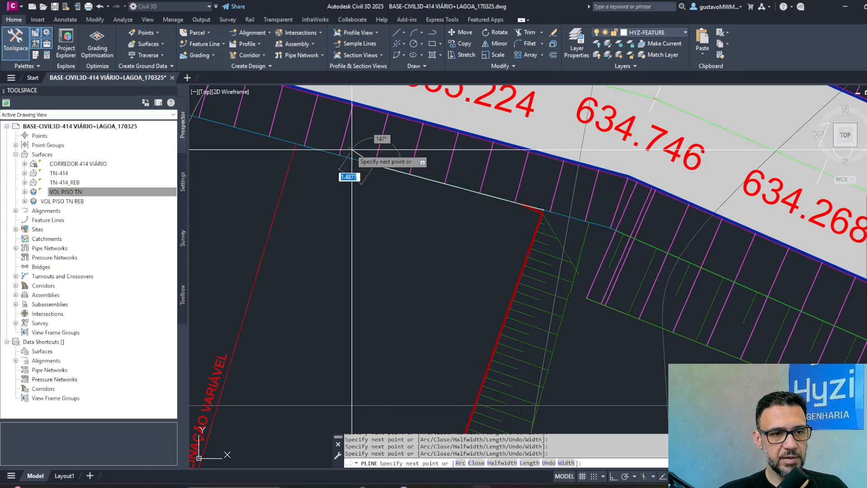
{"action": "left_click", "coordinate": [340, 152]}
{"action": "left_click", "coordinate": [306, 142]}
Continue the polyline westward through the toe's endpoints, past the second red variable-slope line, to below the 637.134 road label.
{"action": "middle_click_drag", "start_coordinate": [281, 137], "coordinate": [447, 204]}
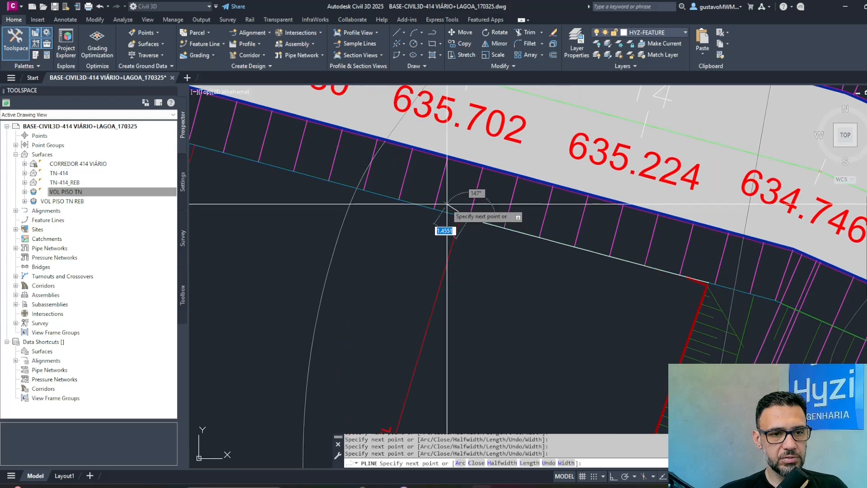
{"action": "left_click", "coordinate": [358, 186]}
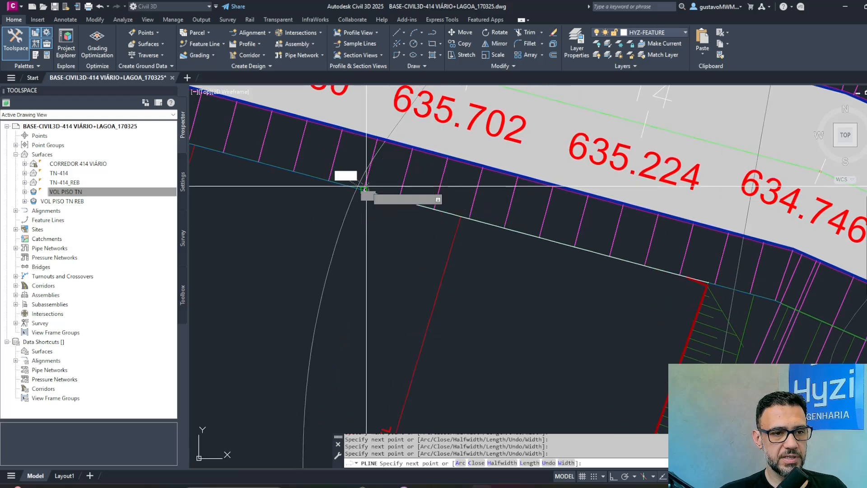
{"action": "middle_click_drag", "start_coordinate": [300, 153], "coordinate": [506, 221]}
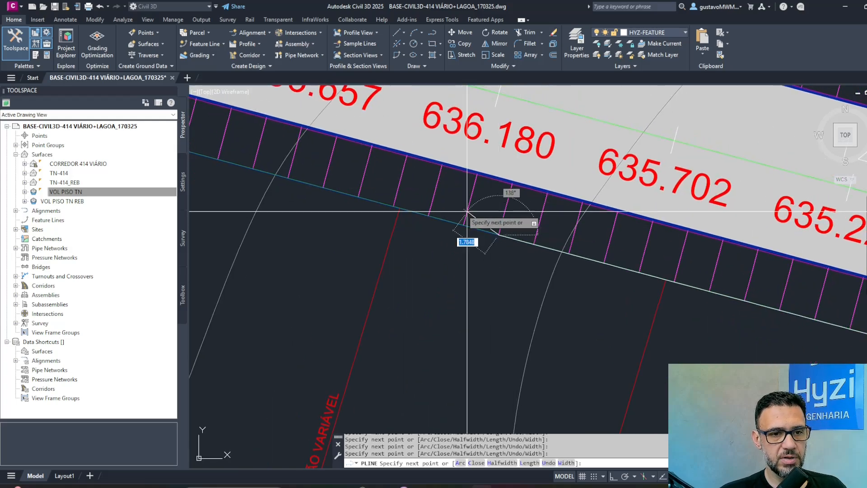
{"action": "left_click", "coordinate": [429, 212]}
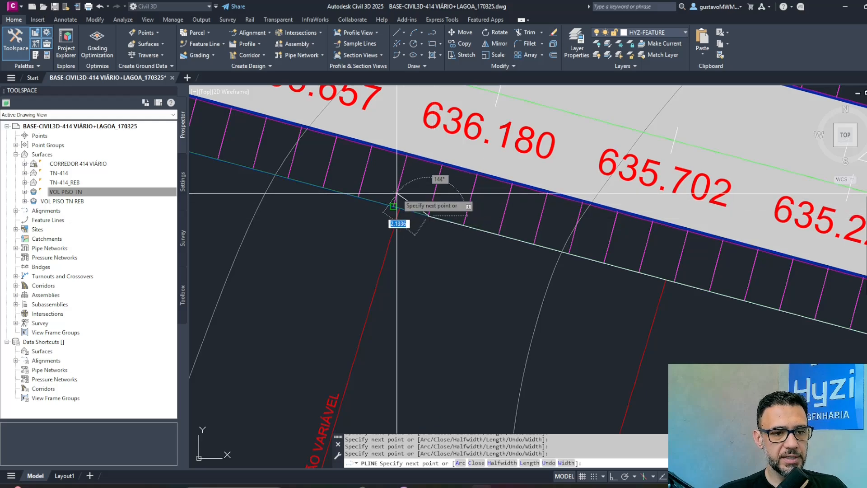
{"action": "left_click", "coordinate": [357, 196]}
{"action": "left_click", "coordinate": [289, 177]}
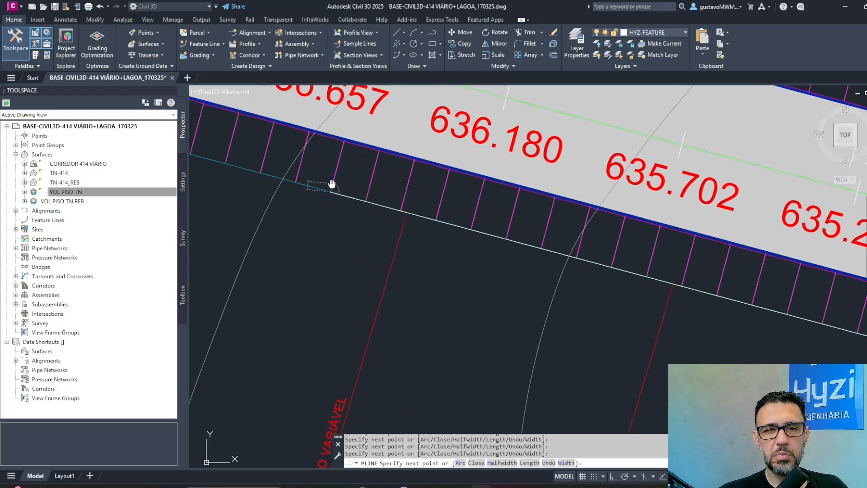
{"action": "middle_click_drag", "start_coordinate": [289, 177], "coordinate": [510, 238]}
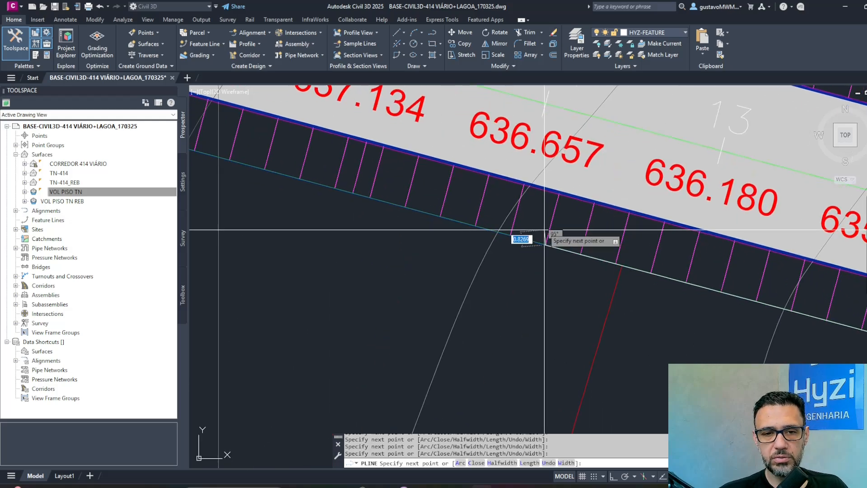
{"action": "left_click", "coordinate": [477, 225]}
{"action": "left_click", "coordinate": [420, 209]}
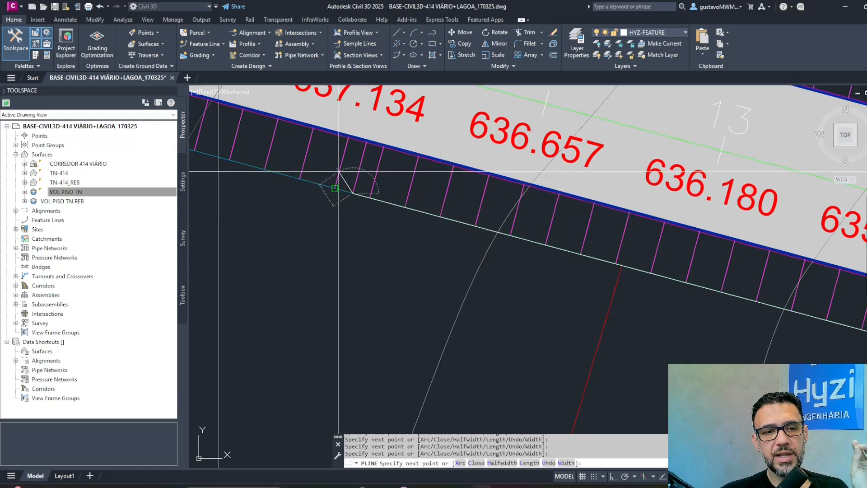
{"action": "left_click", "coordinate": [297, 178]}
Trace the remaining embankment toe to the top of the western red boundary and finish the polyline there.
{"action": "middle_click_drag", "start_coordinate": [297, 178], "coordinate": [573, 250]}
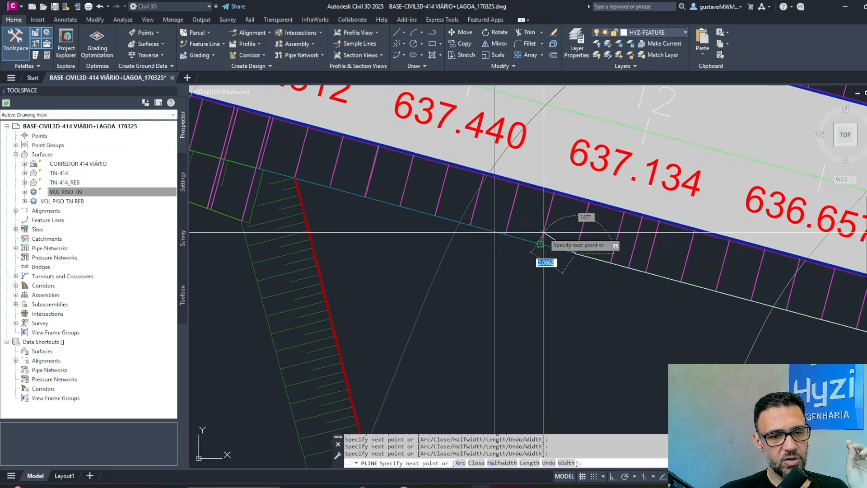
{"action": "left_click", "coordinate": [504, 234]}
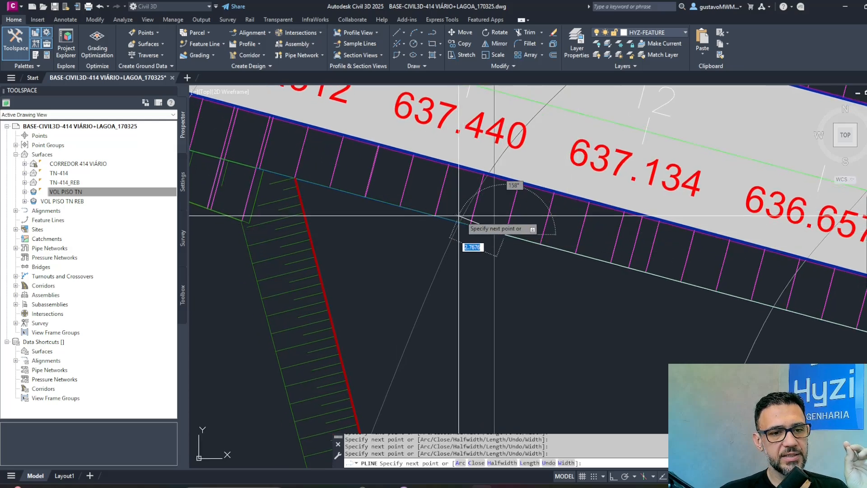
{"action": "left_click", "coordinate": [436, 216]}
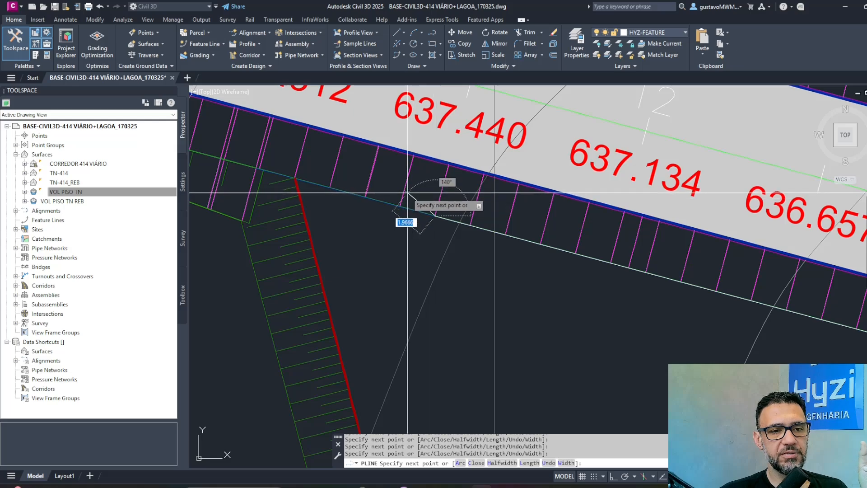
{"action": "left_click", "coordinate": [330, 187]}
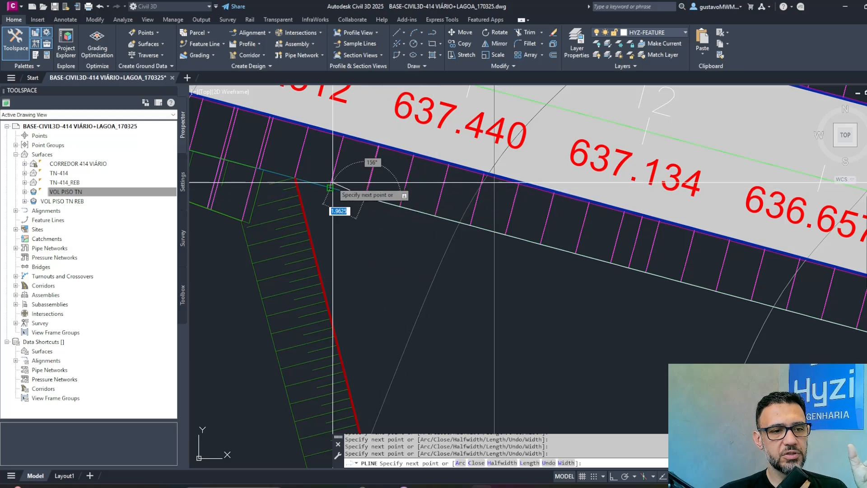
{"action": "scroll", "coordinate": [317, 173], "scroll_direction": "up", "scroll_amount": 5}
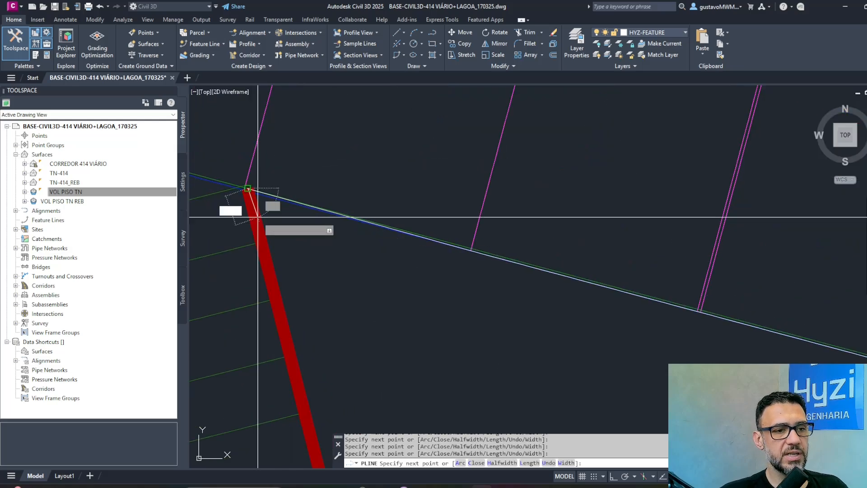
{"action": "key", "text": "Return"}
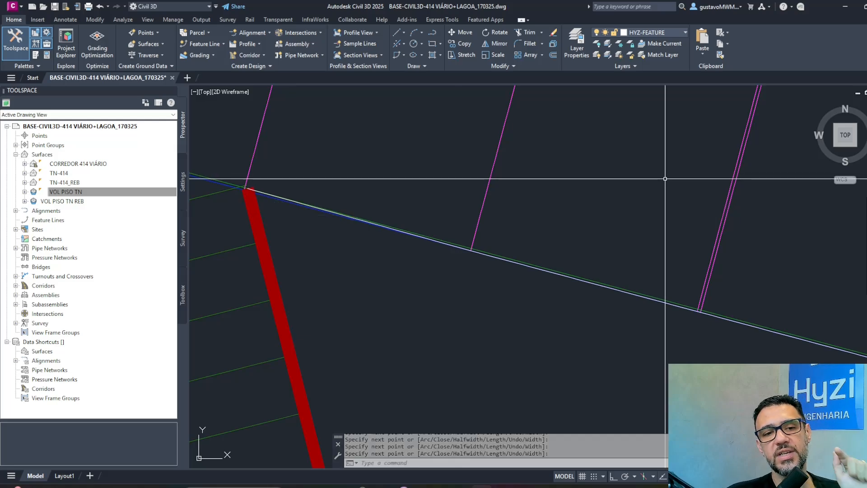
Save the drawing.
{"action": "scroll", "coordinate": [472, 292], "scroll_direction": "down", "scroll_amount": 6}
{"action": "middle_click_drag", "start_coordinate": [695, 244], "coordinate": [576, 256]}
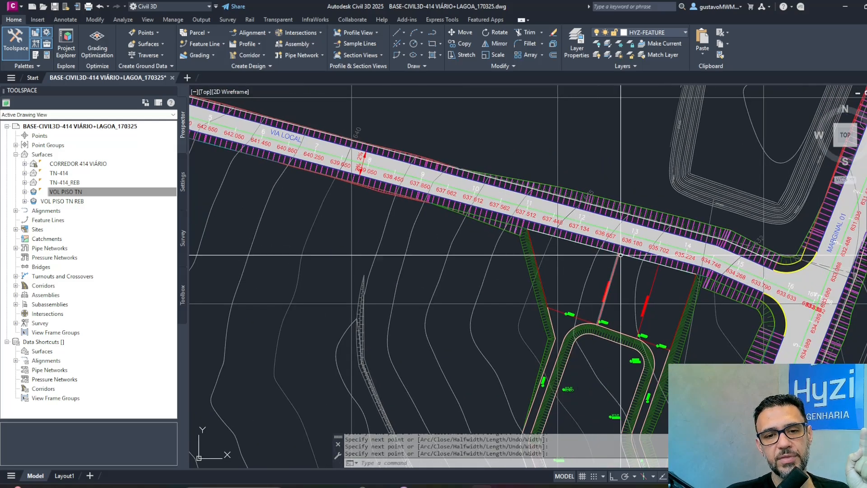
{"action": "left_click", "coordinate": [54, 6]}
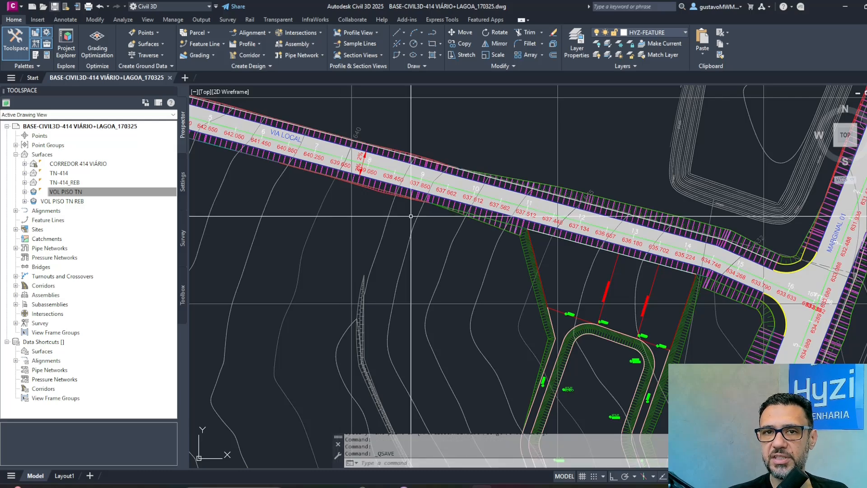
Convert the traced embankment toe polyline to a feature line in site Lagoa, using the current layer and assigning elevations.
{"action": "middle_click_drag", "start_coordinate": [681, 279], "coordinate": [535, 266]}
{"action": "scroll", "coordinate": [521, 250], "scroll_direction": "up", "scroll_amount": 2}
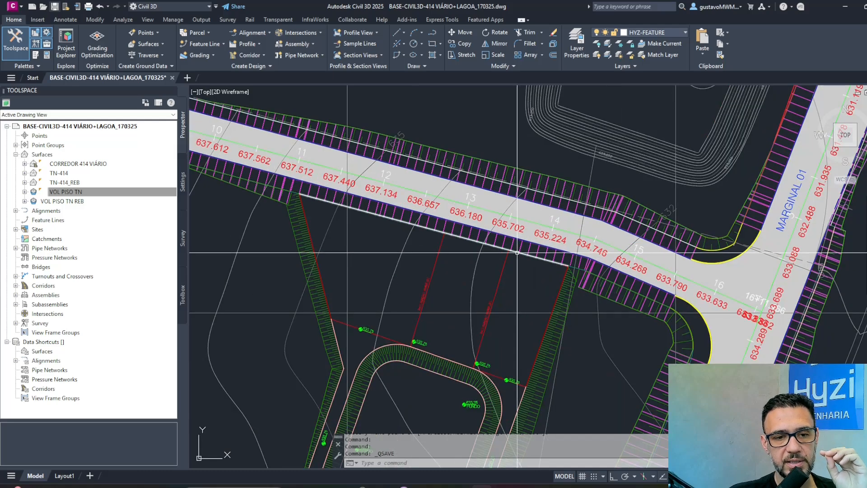
{"action": "left_click", "coordinate": [519, 252]}
{"action": "mouse_move", "coordinate": [516, 252]}
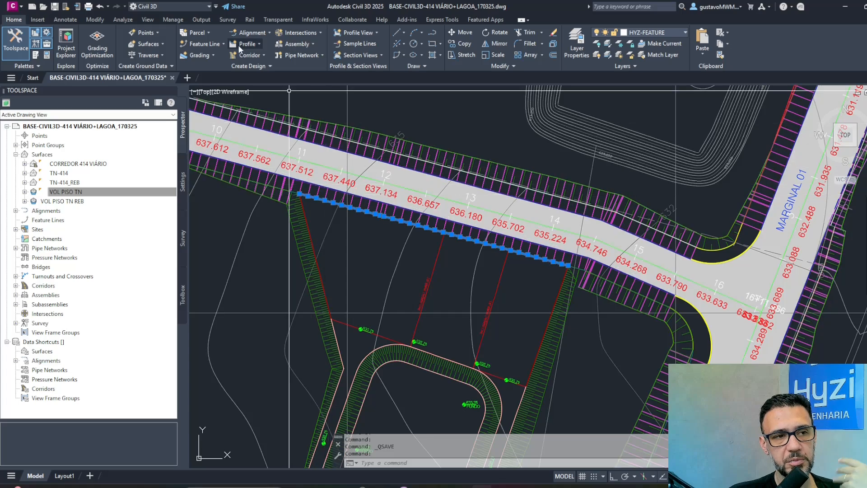
{"action": "left_click", "coordinate": [206, 45]}
{"action": "left_click", "coordinate": [264, 73]}
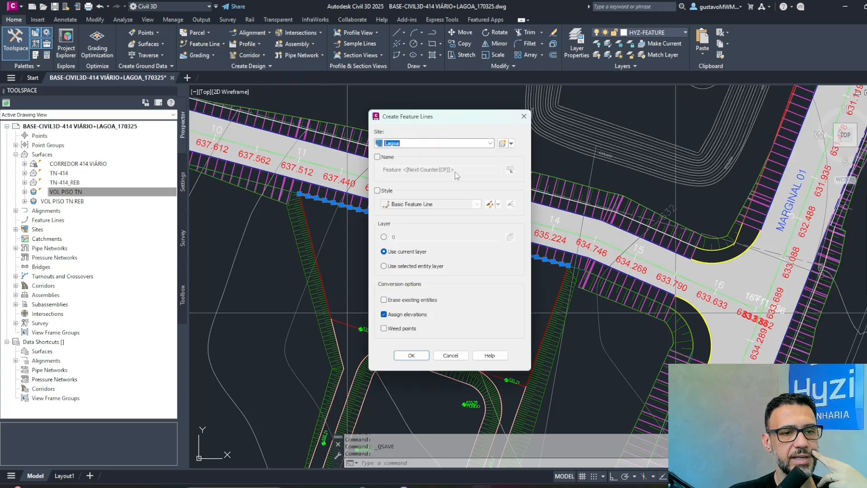
{"action": "left_click", "coordinate": [411, 356]}
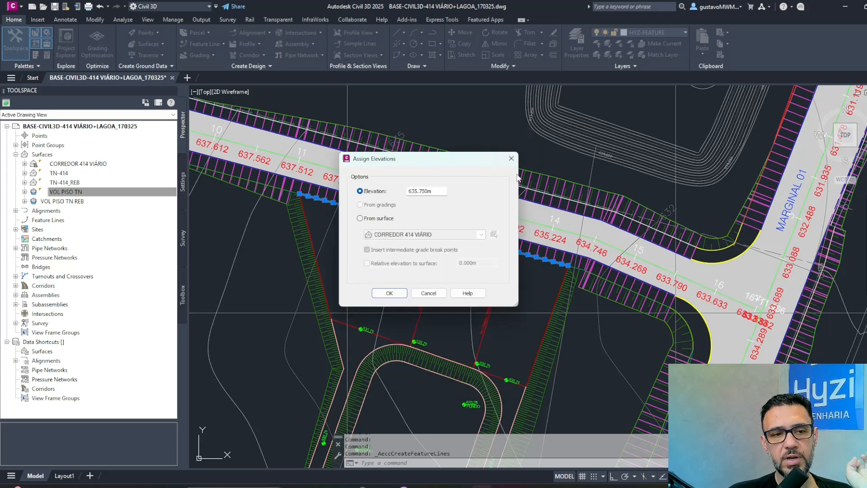
Assign the feature line's elevations from surface CORREDOR 414 VIÁRIO, with intermediate grade break points inserted.
{"action": "left_click_drag", "start_coordinate": [411, 162], "coordinate": [207, 84]}
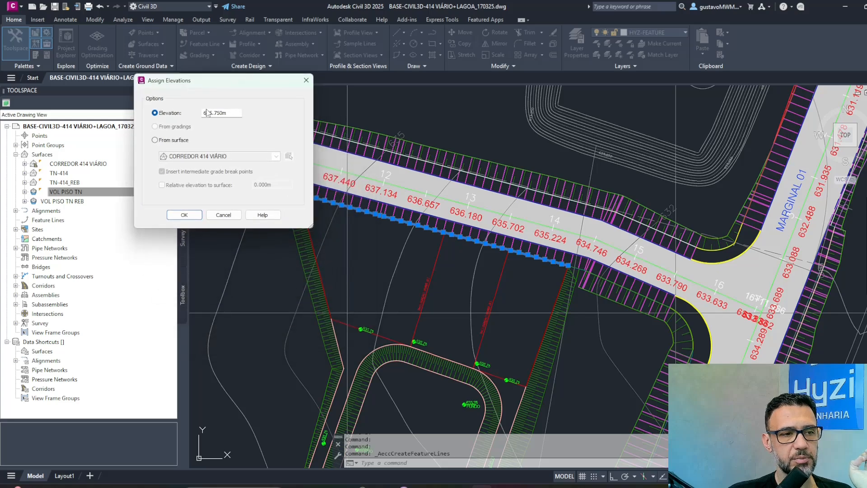
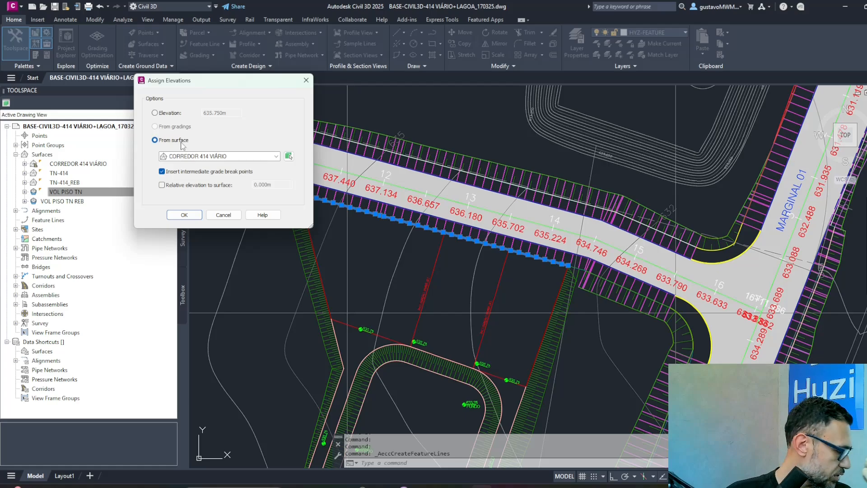
{"action": "left_click", "coordinate": [256, 156]}
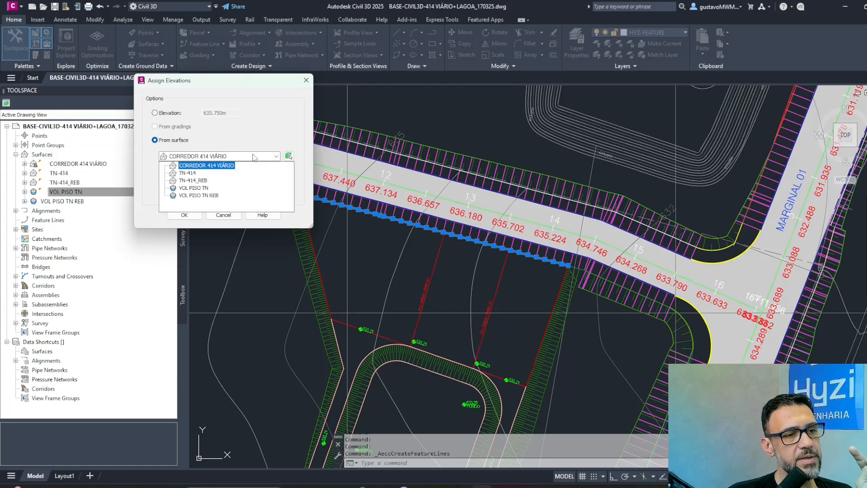
{"action": "left_click", "coordinate": [219, 165]}
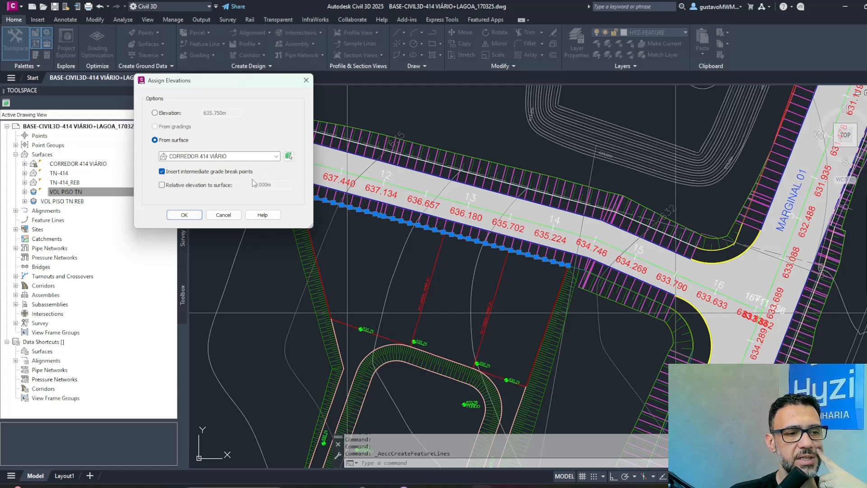
{"action": "left_click", "coordinate": [184, 215]}
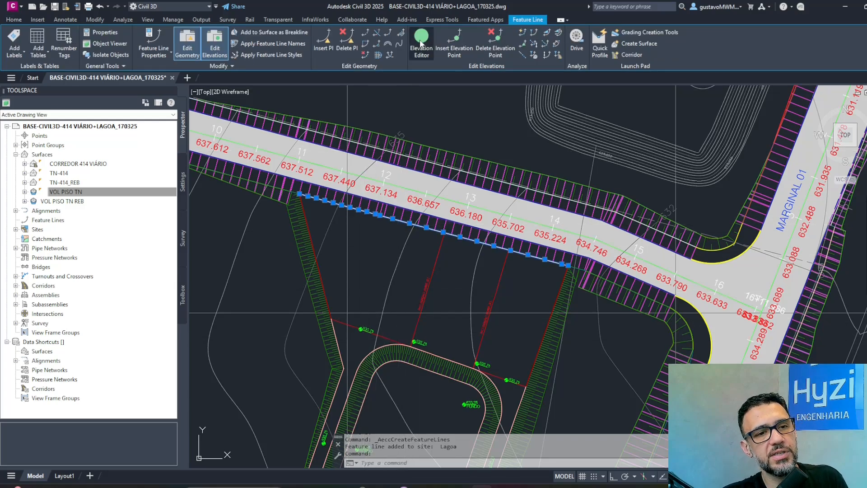
Open the toe feature line in the Elevation Editor and examine the elevations at its individual stations.
{"action": "left_click", "coordinate": [421, 44]}
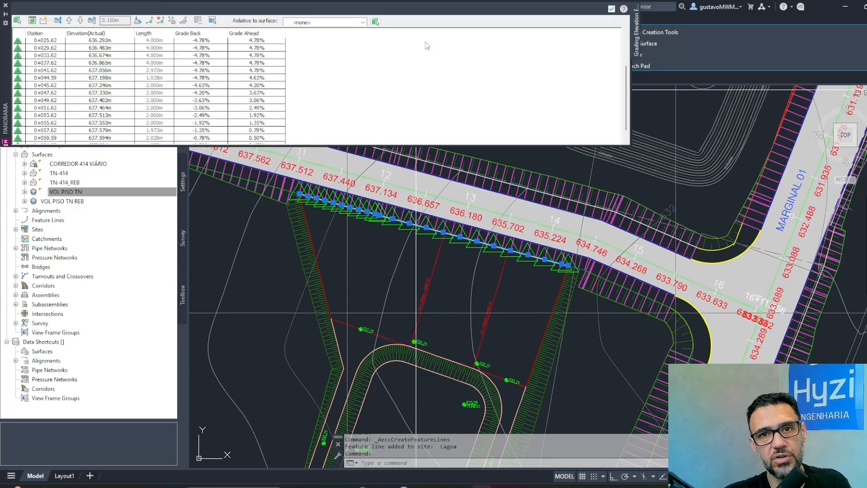
{"action": "left_click", "coordinate": [108, 50]}
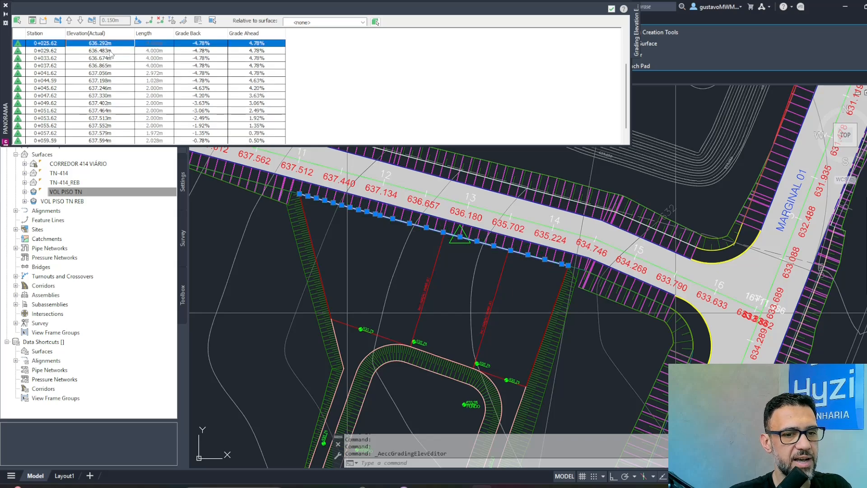
{"action": "key", "text": "Down"}
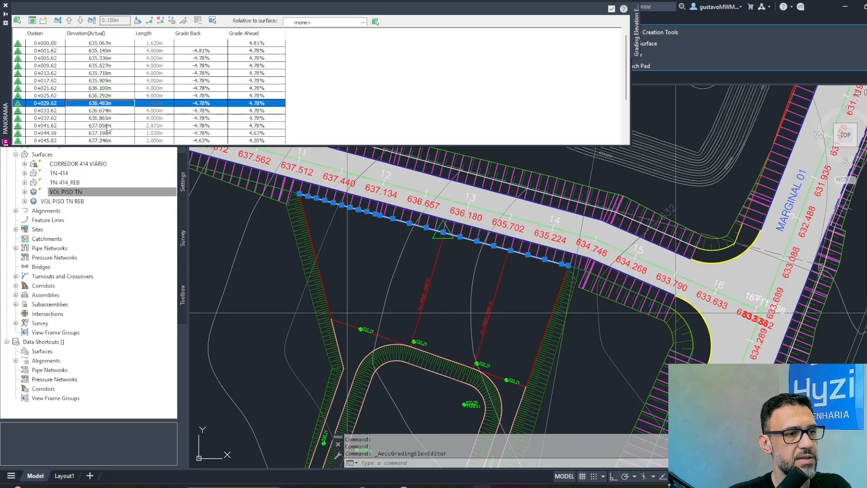
{"action": "left_click", "coordinate": [114, 127]}
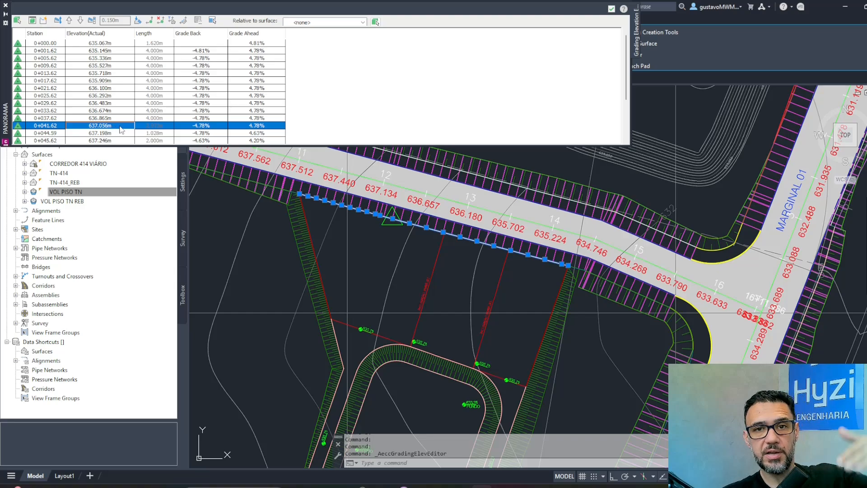
Examine the road's profile along the stretch beside the pond's embankment toe.
{"action": "left_click", "coordinate": [416, 261]}
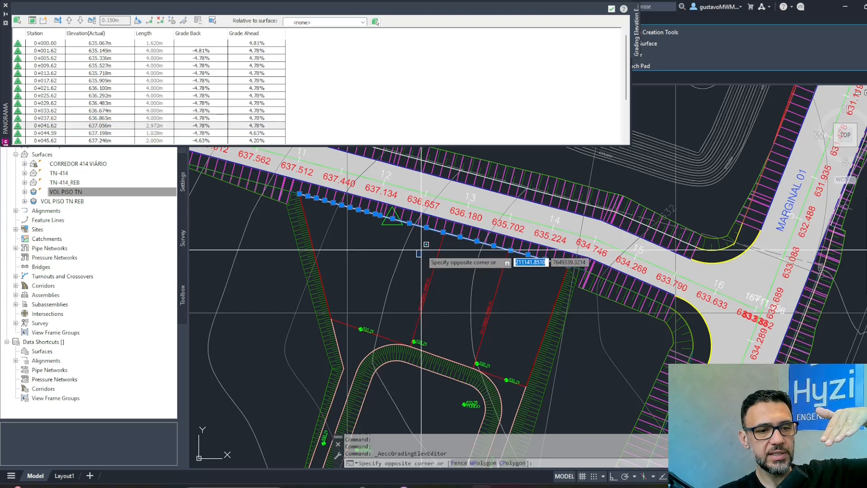
{"action": "scroll", "coordinate": [417, 261], "scroll_direction": "down", "scroll_amount": 3}
{"action": "middle_click_drag", "start_coordinate": [409, 260], "coordinate": [575, 284]}
{"action": "scroll", "coordinate": [575, 284], "scroll_direction": "down", "scroll_amount": 10}
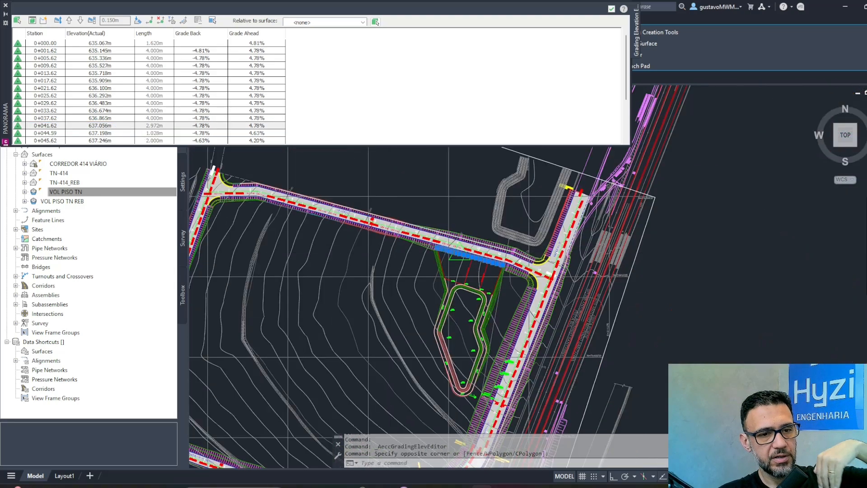
{"action": "middle_click_drag", "start_coordinate": [524, 266], "coordinate": [329, 266]}
{"action": "scroll", "coordinate": [329, 266], "scroll_direction": "up", "scroll_amount": 10}
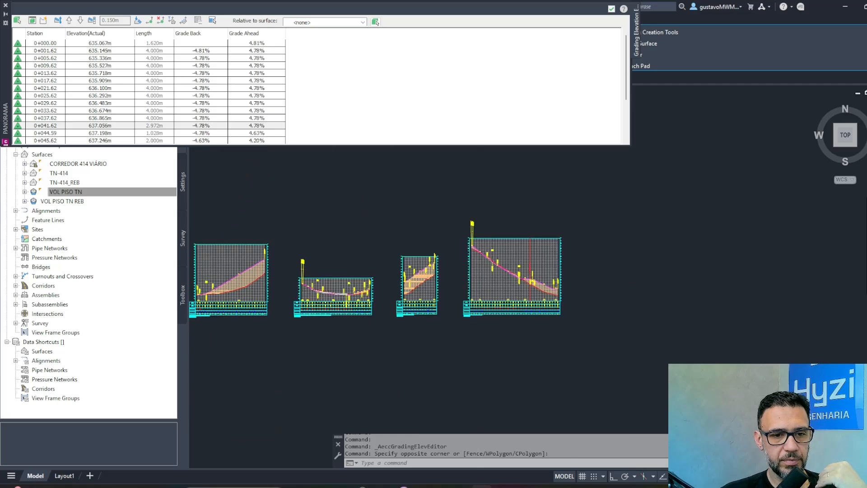
{"action": "scroll", "coordinate": [538, 262], "scroll_direction": "up", "scroll_amount": 2}
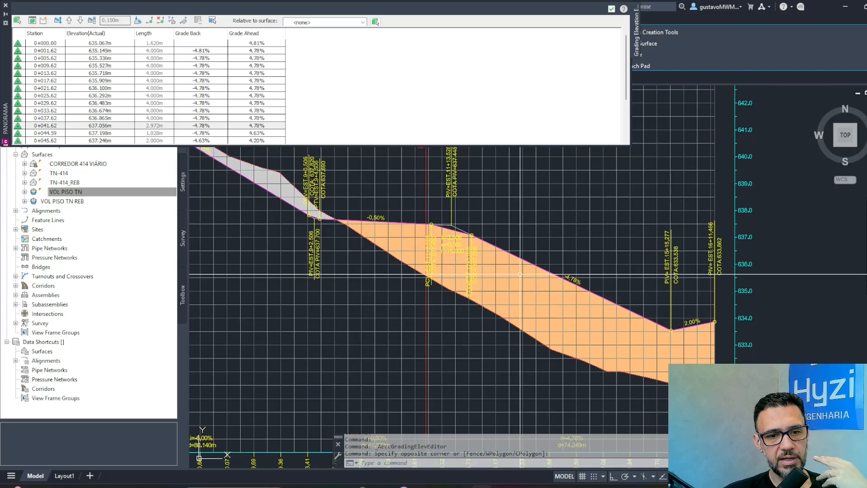
Examine the road's elevation labels in plan along the toe feature line, from station 11 to station 15.
{"action": "scroll", "coordinate": [538, 299], "scroll_direction": "down", "scroll_amount": 10}
{"action": "middle_click_drag", "start_coordinate": [384, 317], "coordinate": [652, 314]}
{"action": "middle_click_drag", "start_coordinate": [246, 308], "coordinate": [414, 271]}
{"action": "scroll", "coordinate": [333, 299], "scroll_direction": "up", "scroll_amount": 8}
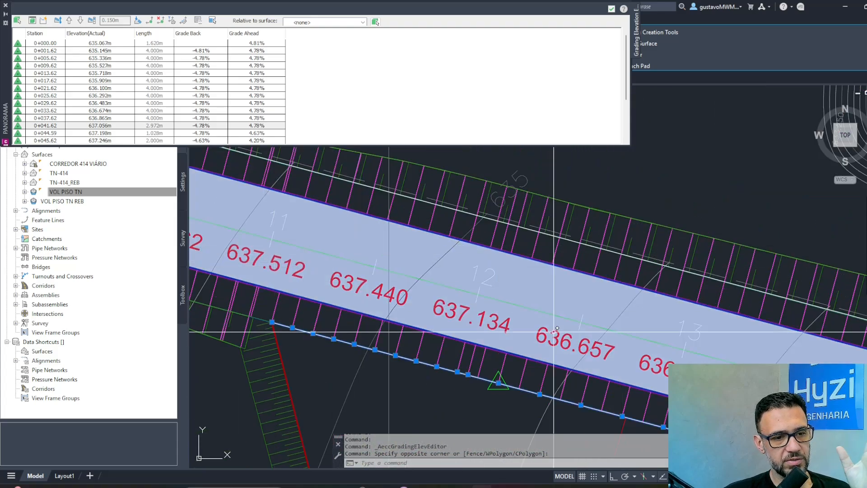
{"action": "middle_click_drag", "start_coordinate": [557, 329], "coordinate": [190, 171]}
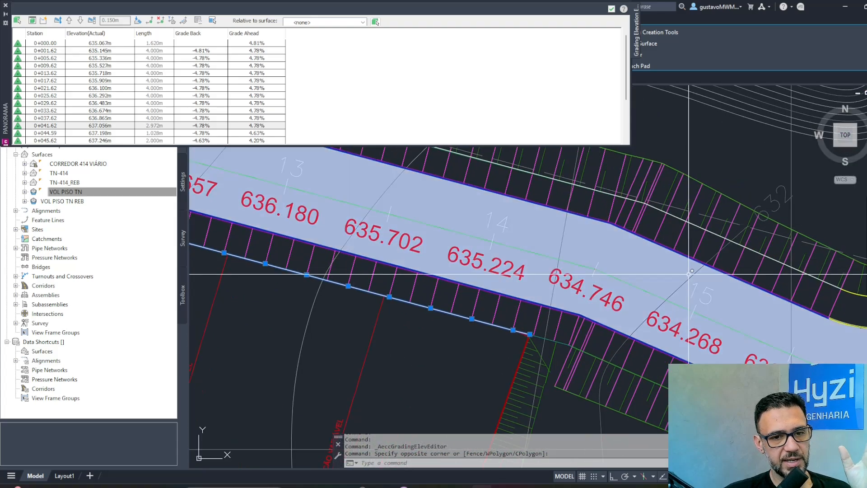
Examine the profile's elevation bands and the ENTRADA OBRA 414-01 marker line against the pond area in plan.
{"action": "scroll", "coordinate": [458, 275], "scroll_direction": "down", "scroll_amount": 8}
{"action": "middle_click_drag", "start_coordinate": [457, 275], "coordinate": [110, 269]}
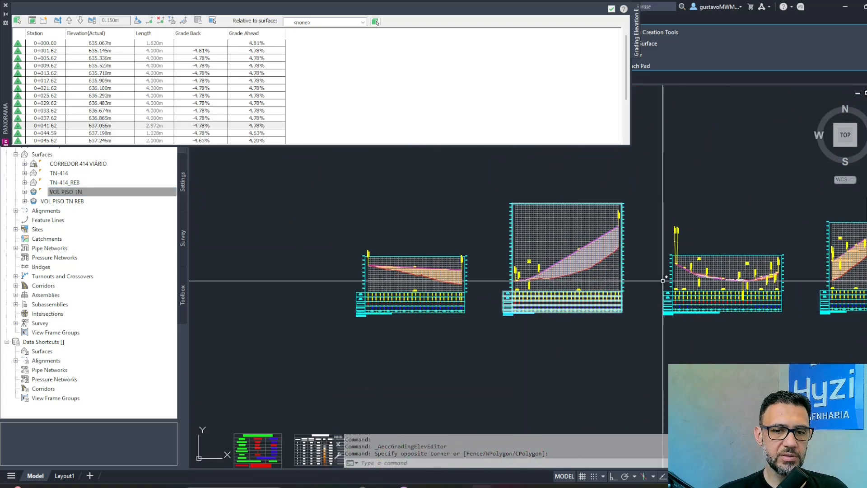
{"action": "middle_click_drag", "start_coordinate": [663, 280], "coordinate": [349, 299]}
{"action": "scroll", "coordinate": [625, 325], "scroll_direction": "up", "scroll_amount": 6}
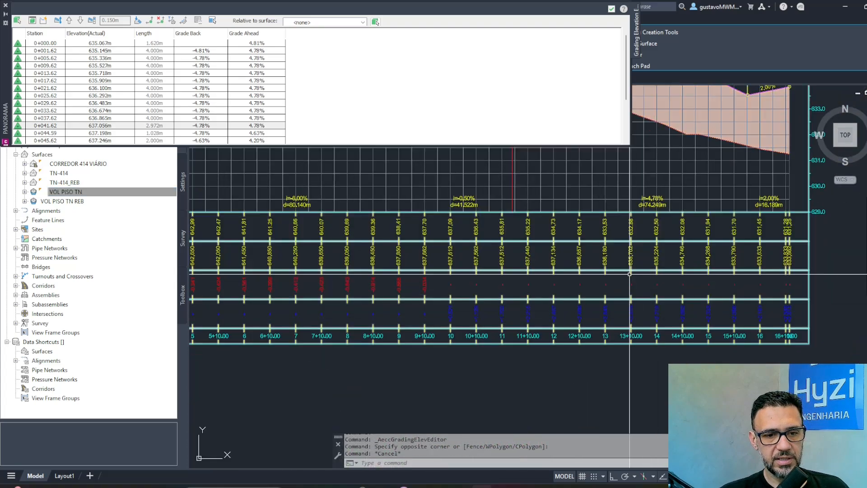
{"action": "middle_click_drag", "start_coordinate": [630, 274], "coordinate": [626, 351]}
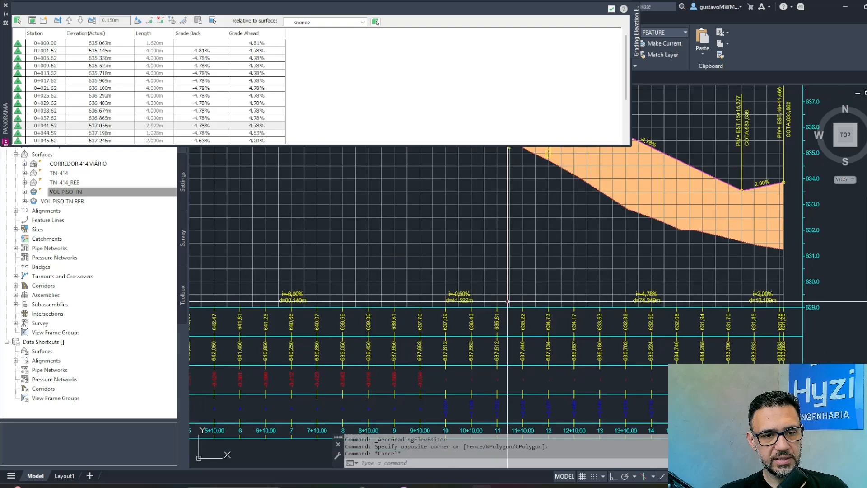
{"action": "middle_click_drag", "start_coordinate": [501, 310], "coordinate": [548, 311]}
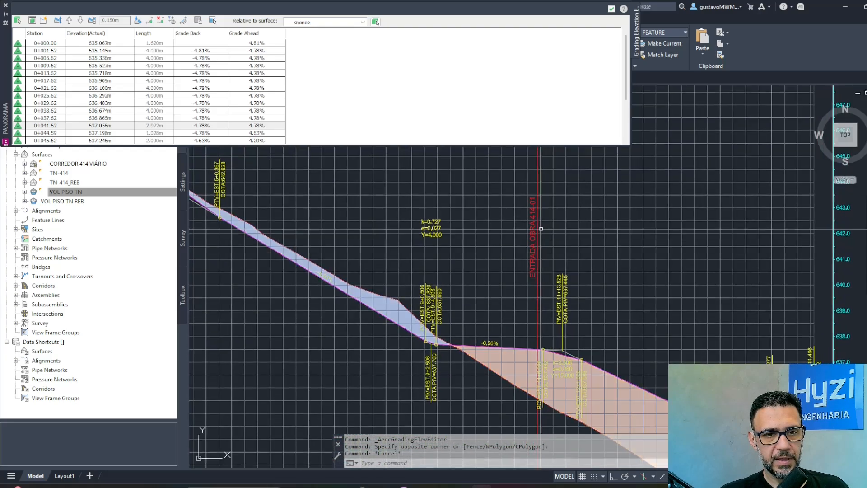
{"action": "left_click", "coordinate": [539, 256]}
{"action": "scroll", "coordinate": [541, 254], "scroll_direction": "down", "scroll_amount": 4}
{"action": "scroll", "coordinate": [615, 354], "scroll_direction": "up", "scroll_amount": 5}
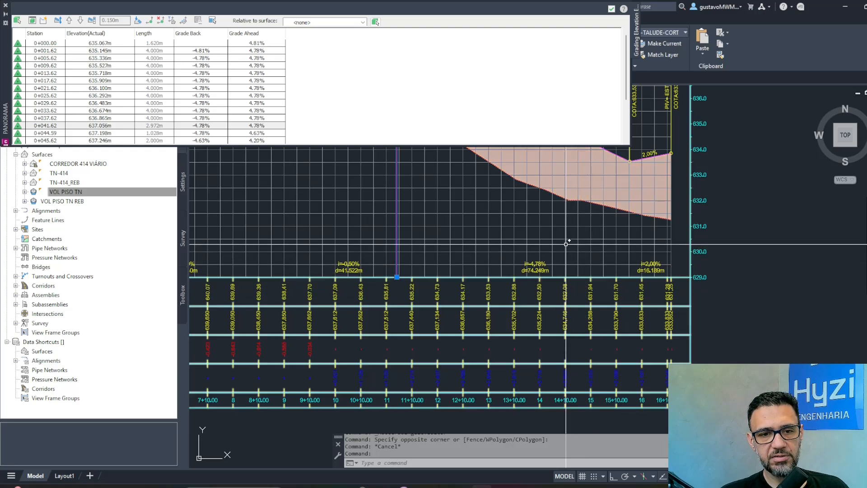
{"action": "scroll", "coordinate": [562, 253], "scroll_direction": "down", "scroll_amount": 3}
{"action": "scroll", "coordinate": [562, 266], "scroll_direction": "down", "scroll_amount": 6}
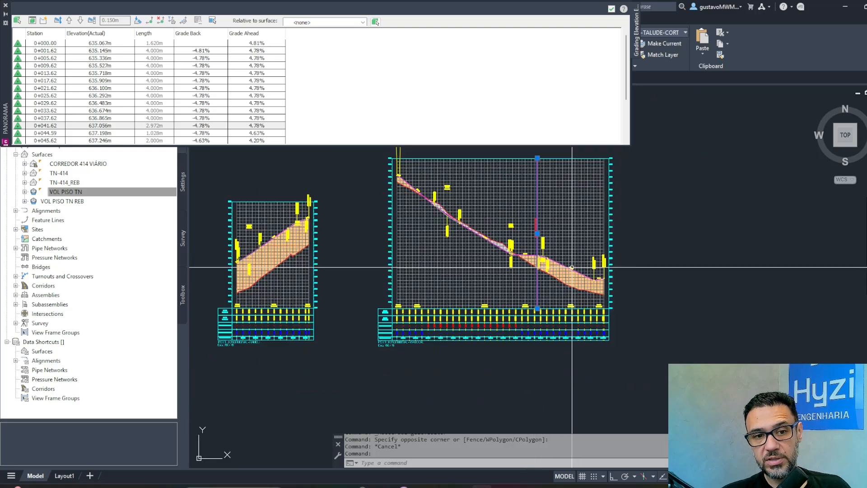
{"action": "scroll", "coordinate": [382, 326], "scroll_direction": "up", "scroll_amount": 4}
{"action": "scroll", "coordinate": [382, 326], "scroll_direction": "up", "scroll_amount": 5}
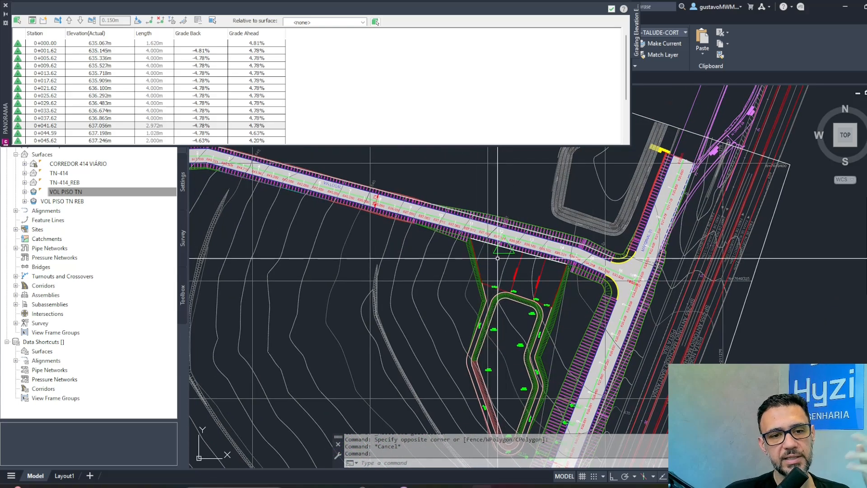
Save the drawing.
{"action": "key", "text": "ctrl+s"}
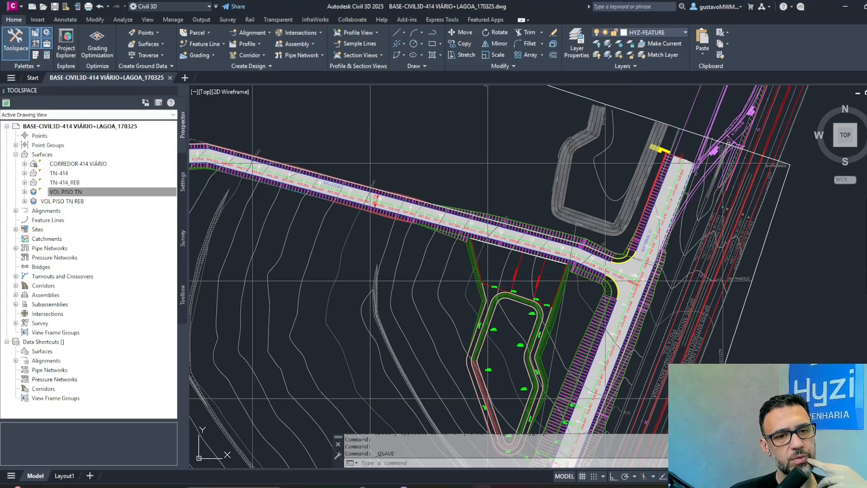
Add the pond, platform and embankment toe feature lines as standard breaklines to a new TIN surface named Lagoa.
{"action": "scroll", "coordinate": [340, 287], "scroll_direction": "up", "scroll_amount": 3}
{"action": "left_click", "coordinate": [330, 284]}
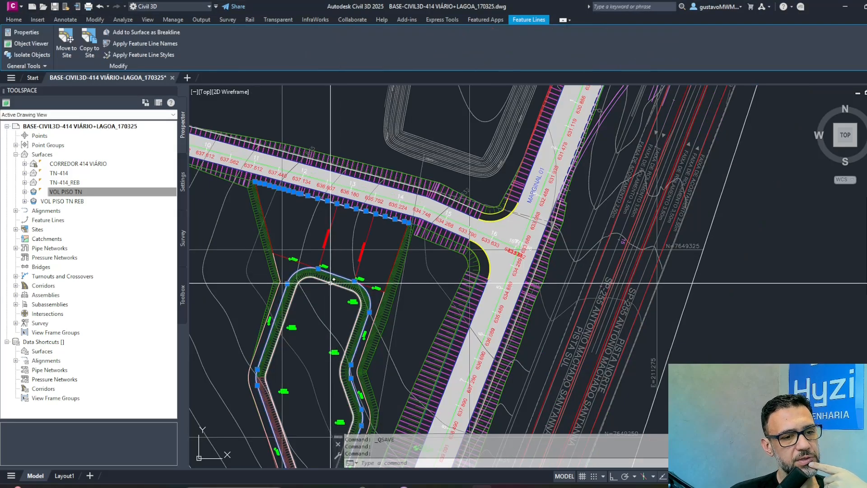
{"action": "left_click", "coordinate": [330, 286]}
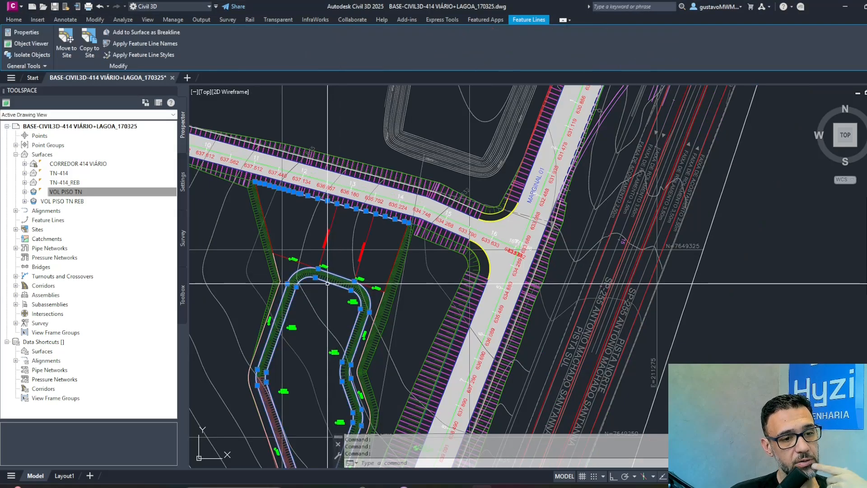
{"action": "left_click", "coordinate": [274, 259]}
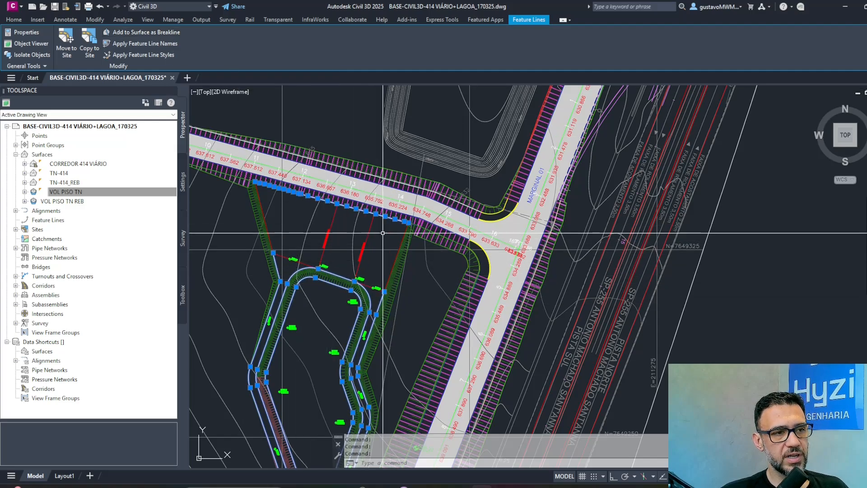
{"action": "left_click", "coordinate": [176, 35]}
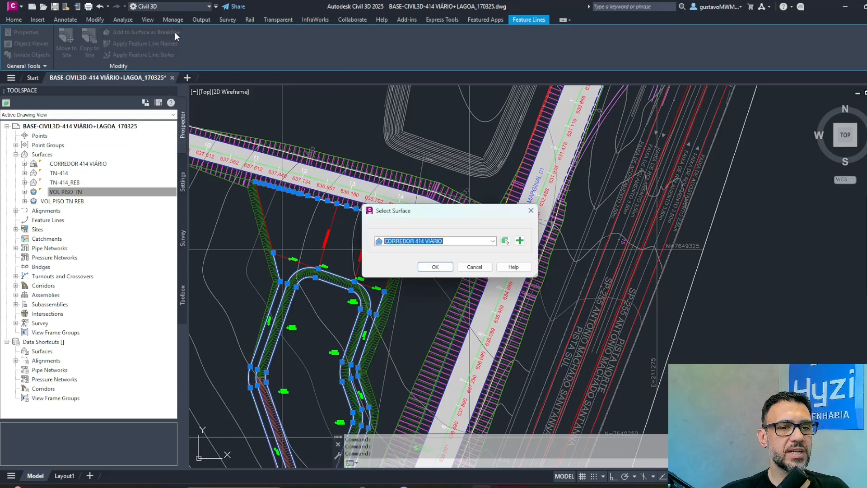
{"action": "left_click", "coordinate": [492, 241]}
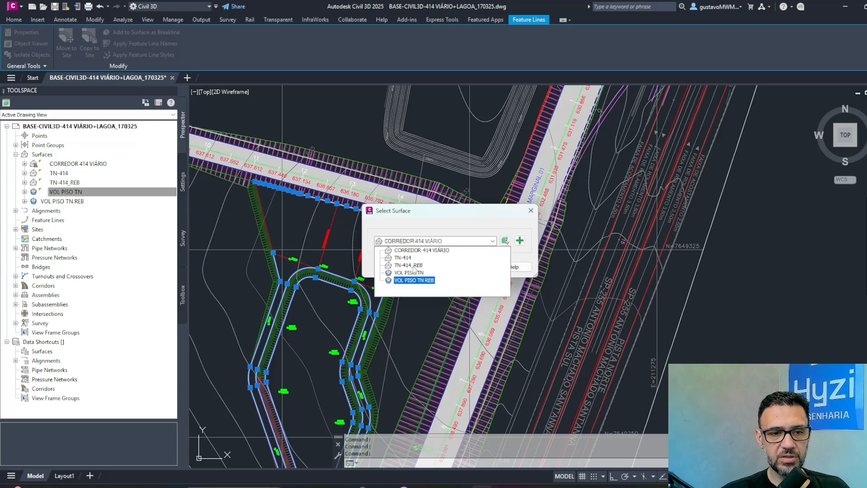
{"action": "left_click", "coordinate": [484, 212]}
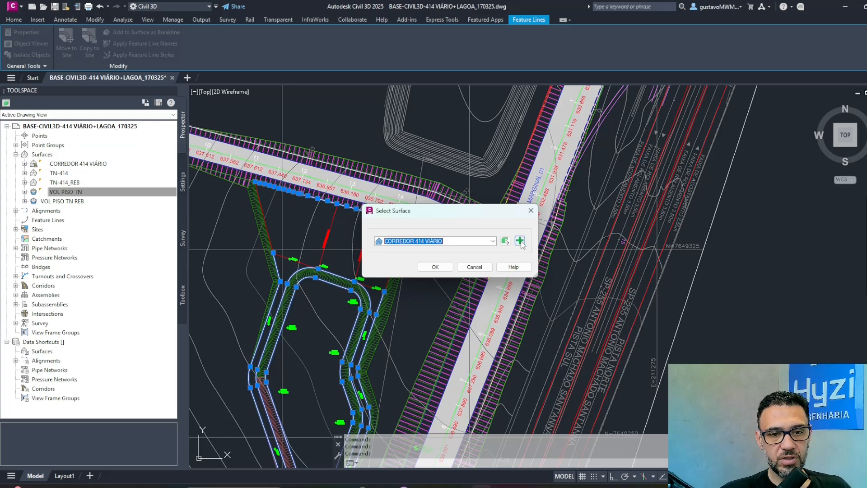
{"action": "left_click", "coordinate": [520, 241]}
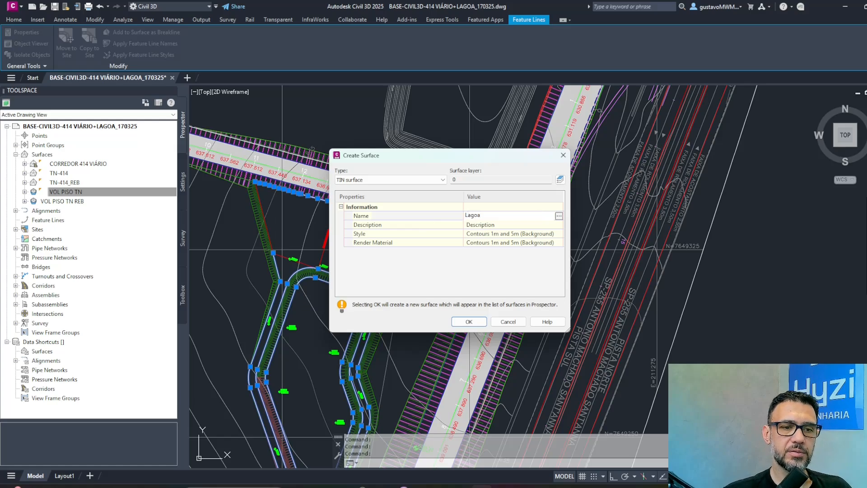
{"action": "left_click", "coordinate": [478, 322]}
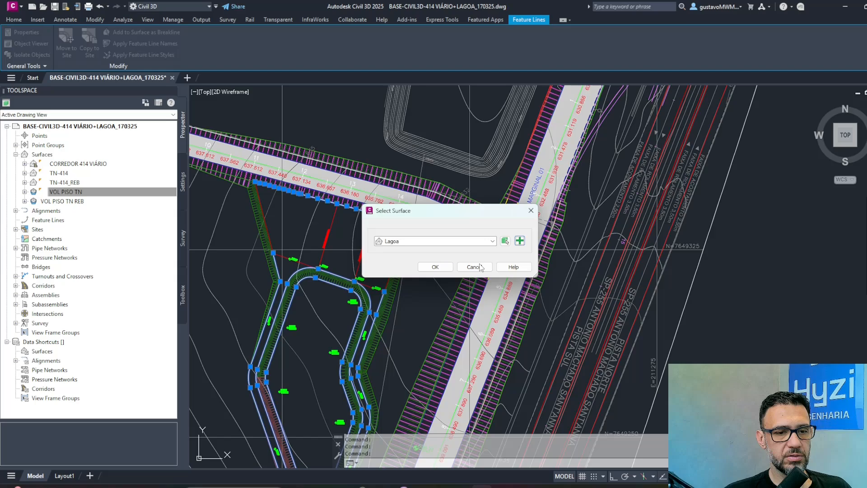
{"action": "left_click", "coordinate": [435, 268]}
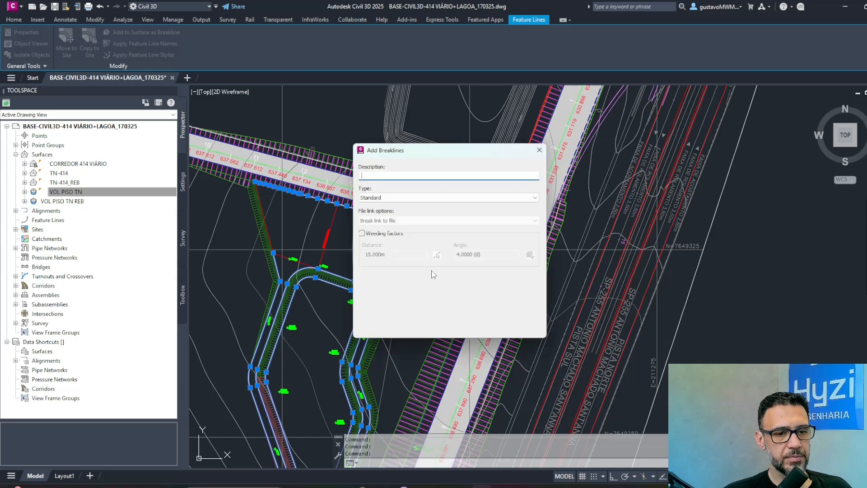
{"action": "left_click", "coordinate": [439, 325]}
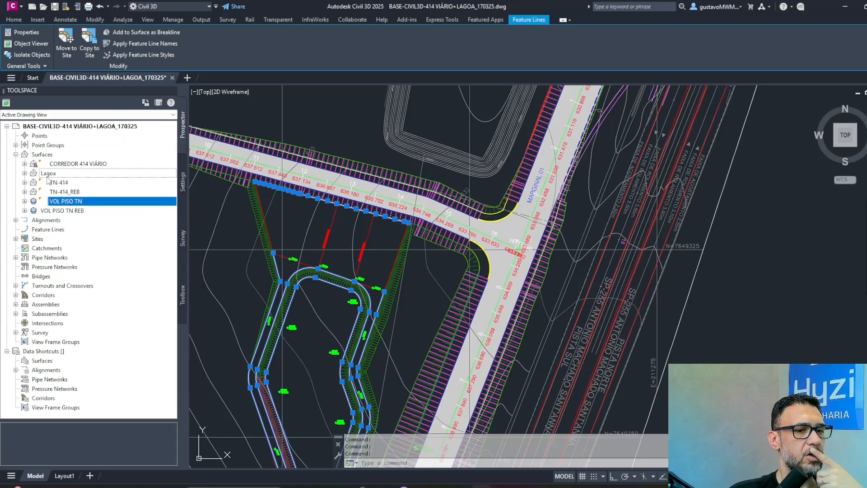
Set the style of surface Lagoa to TRIÂNGULOS E PONTOS and clear the feature line selection.
{"action": "right_click", "coordinate": [50, 175]}
{"action": "left_click", "coordinate": [79, 178]}
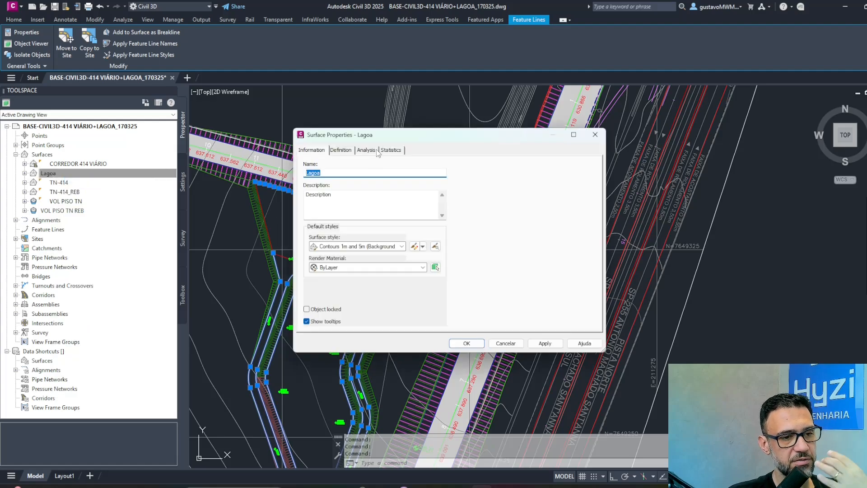
{"action": "left_click", "coordinate": [401, 247]}
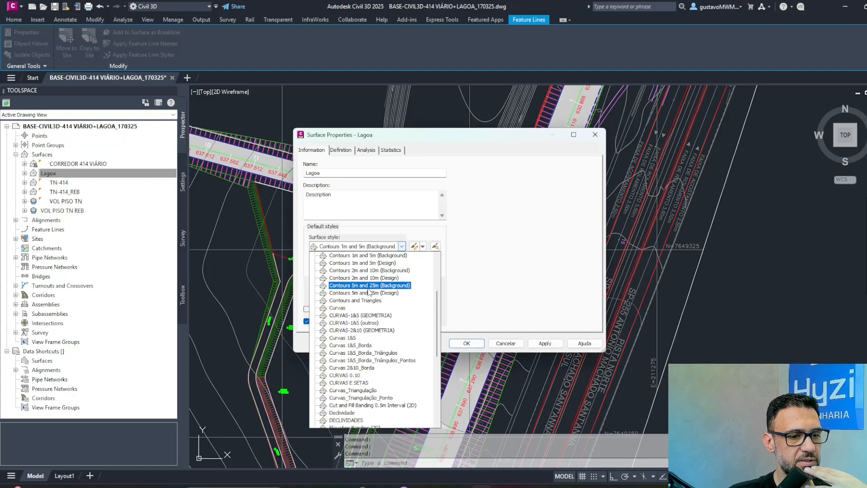
{"action": "scroll", "coordinate": [363, 407], "scroll_direction": "down", "scroll_amount": 5}
{"action": "left_click", "coordinate": [357, 421]}
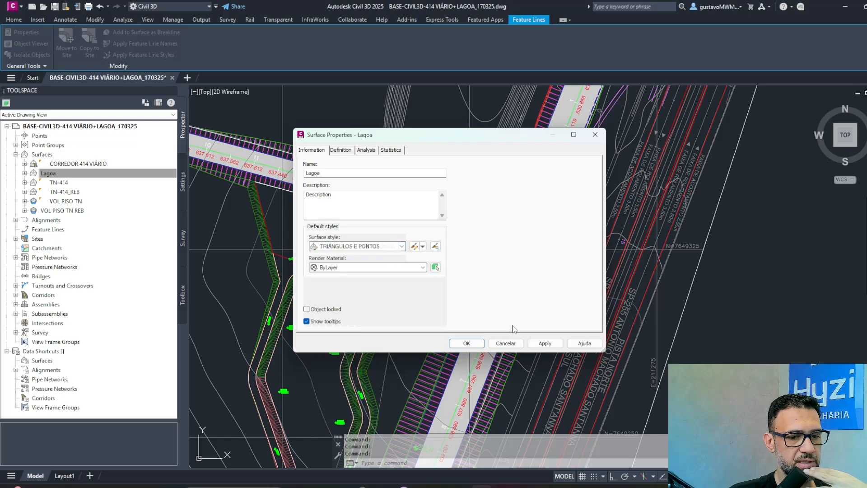
{"action": "left_click", "coordinate": [545, 343]}
{"action": "left_click", "coordinate": [473, 343]}
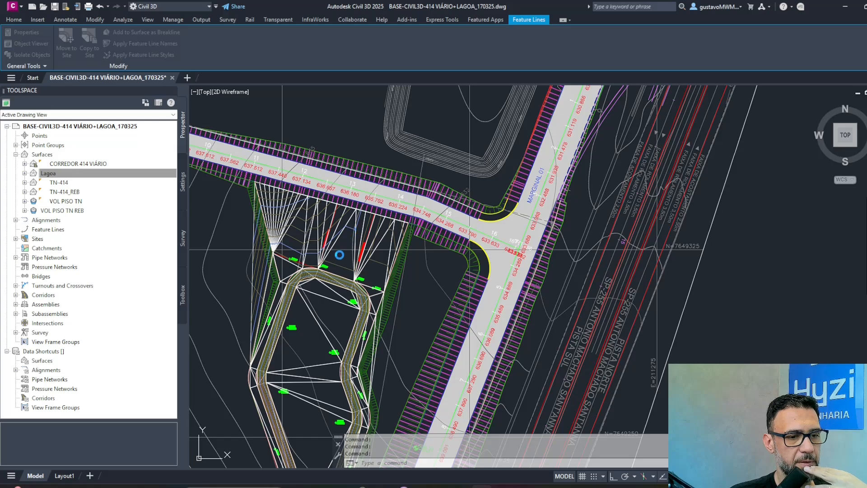
{"action": "left_click", "coordinate": [324, 278]}
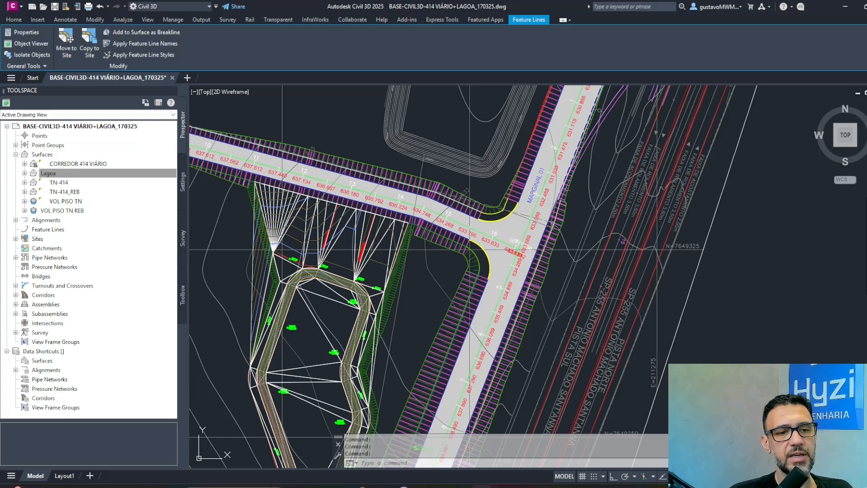
{"action": "key", "text": "Escape"}
Delete the stray Lagoa triangle edges that span outside the platform boundary on the pond's west side.
{"action": "scroll", "coordinate": [289, 251], "scroll_direction": "up", "scroll_amount": 5}
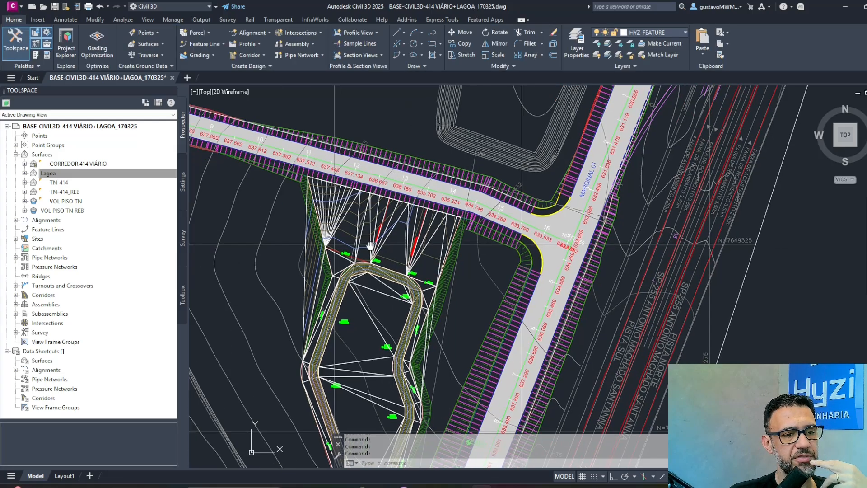
{"action": "scroll", "coordinate": [348, 240], "scroll_direction": "up", "scroll_amount": 4}
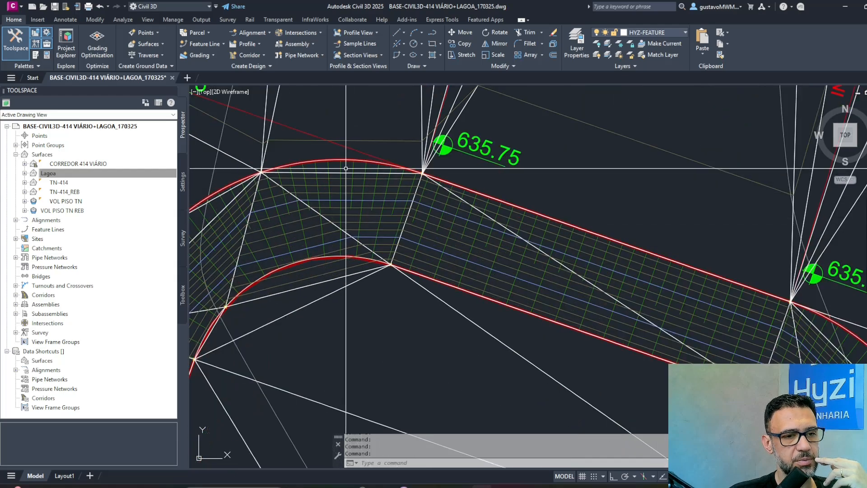
{"action": "scroll", "coordinate": [375, 301], "scroll_direction": "down", "scroll_amount": 6}
{"action": "scroll", "coordinate": [429, 201], "scroll_direction": "down", "scroll_amount": 5}
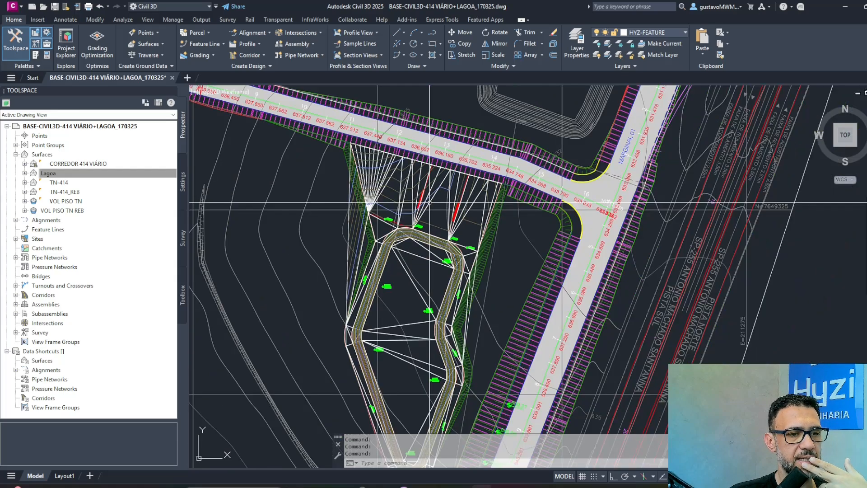
{"action": "left_click", "coordinate": [383, 187]}
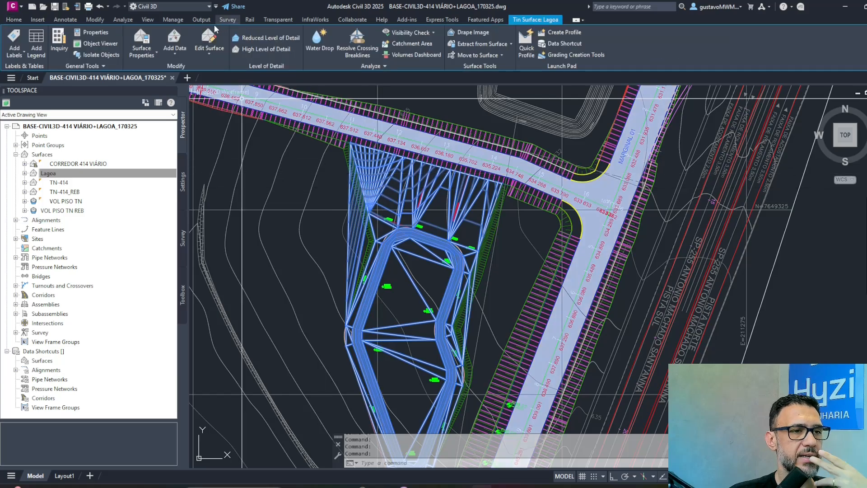
{"action": "left_click", "coordinate": [209, 50]}
{"action": "left_click", "coordinate": [233, 90]}
{"action": "scroll", "coordinate": [344, 203], "scroll_direction": "up", "scroll_amount": 4}
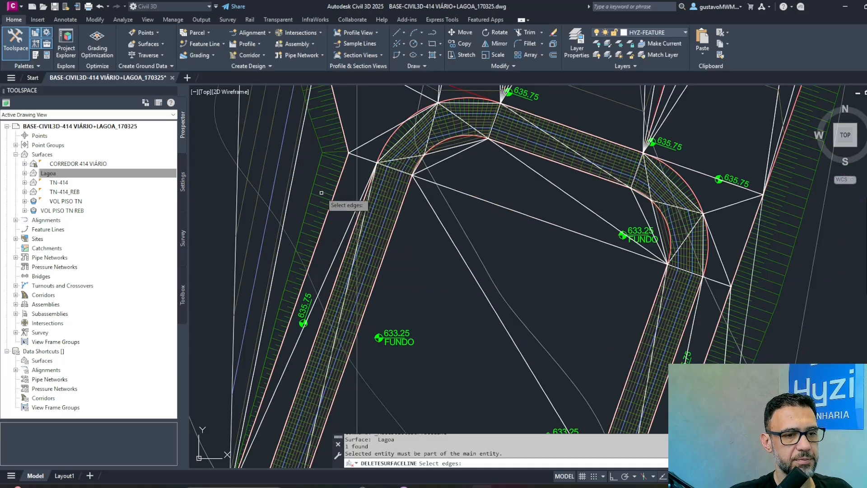
{"action": "scroll", "coordinate": [277, 193], "scroll_direction": "down", "scroll_amount": 4}
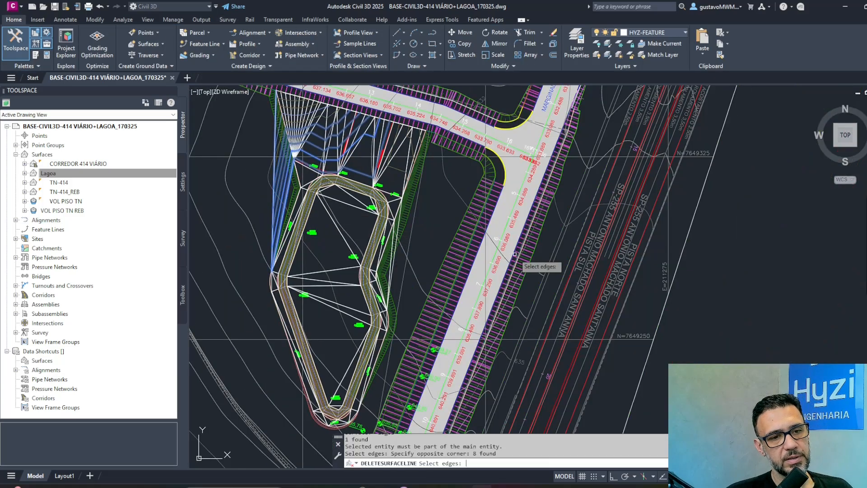
Delete the stray Lagoa triangle edges outside the platform boundary along the pond's east side and finish the edge deletion.
{"action": "scroll", "coordinate": [399, 288], "scroll_direction": "up", "scroll_amount": 5}
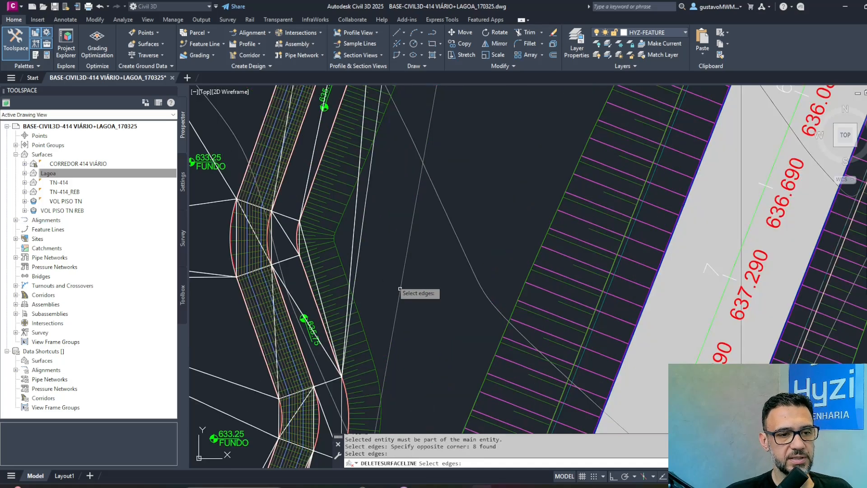
{"action": "left_click", "coordinate": [368, 218]}
{"action": "left_click", "coordinate": [310, 264]}
{"action": "scroll", "coordinate": [413, 295], "scroll_direction": "down", "scroll_amount": 5}
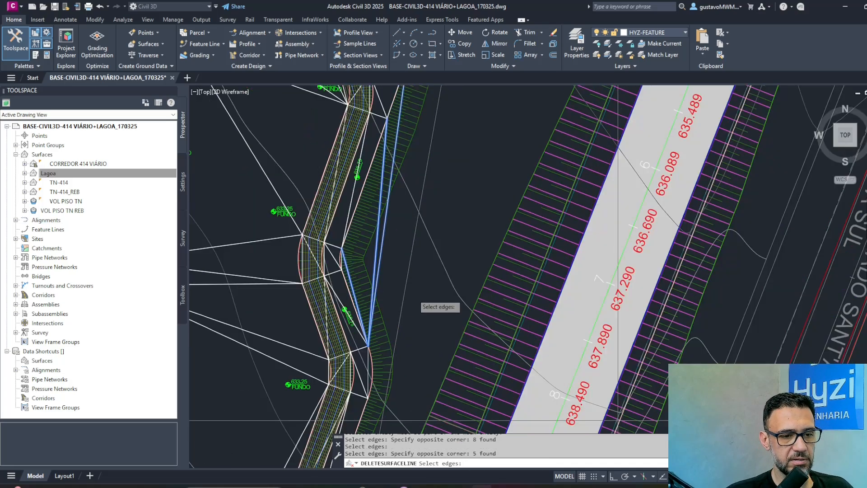
{"action": "middle_click_drag", "start_coordinate": [451, 352], "coordinate": [481, 251]}
{"action": "scroll", "coordinate": [481, 252], "scroll_direction": "down", "scroll_amount": 2}
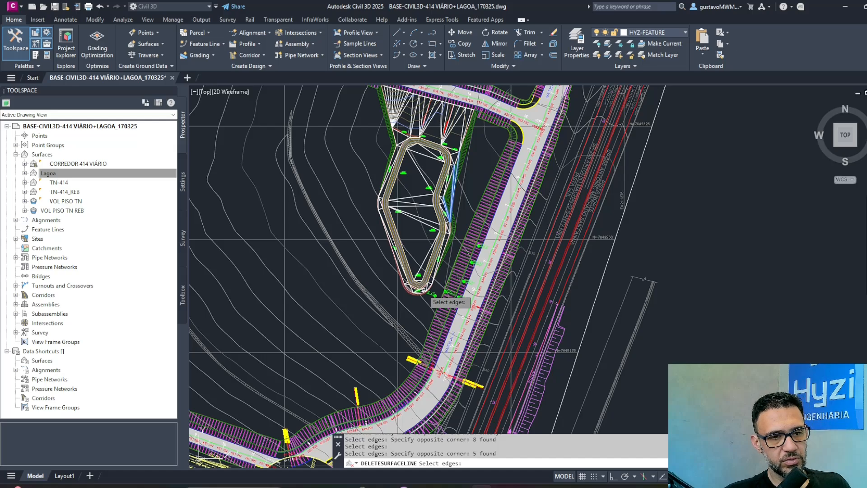
{"action": "key", "text": "Return"}
{"action": "middle_click_drag", "start_coordinate": [483, 137], "coordinate": [461, 219]}
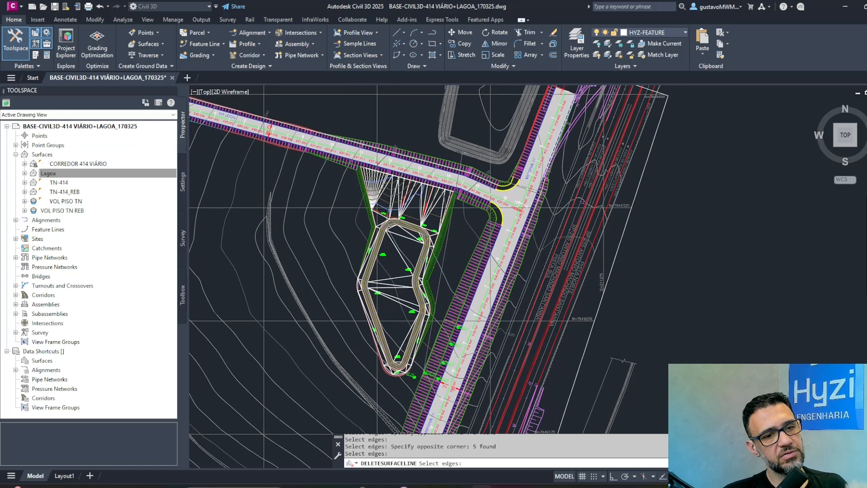
{"action": "key", "text": "Escape"}
{"action": "key", "text": "Escape"}
Insert PIs along the pond's outer crest feature line at an increment of 1 and clear the selection.
{"action": "left_click", "coordinate": [401, 216]}
{"action": "scroll", "coordinate": [401, 216], "scroll_direction": "up", "scroll_amount": 8}
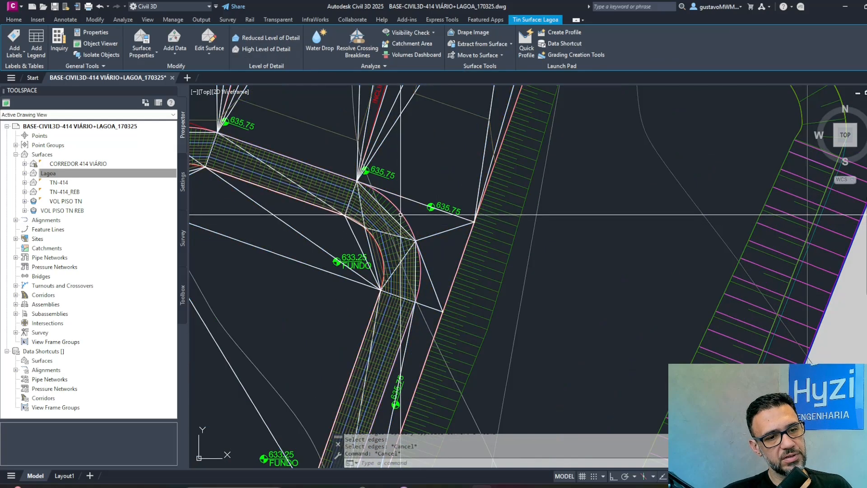
{"action": "key", "text": "Escape"}
{"action": "scroll", "coordinate": [401, 215], "scroll_direction": "up", "scroll_amount": 4}
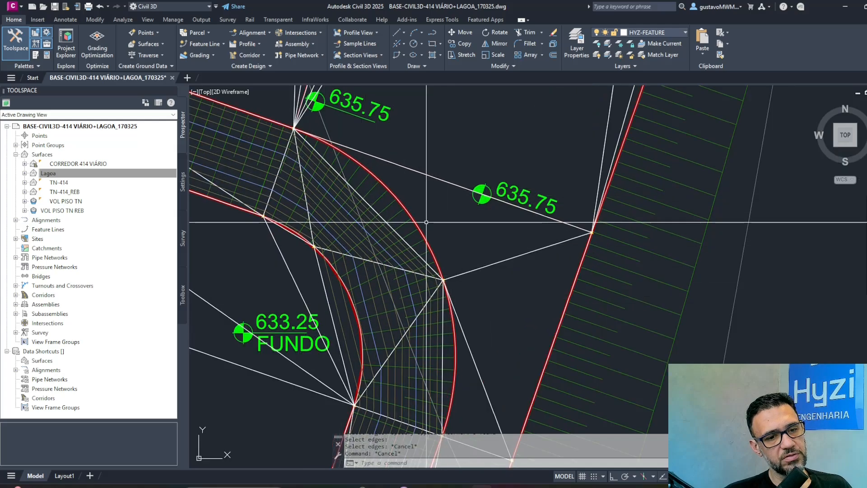
{"action": "left_click", "coordinate": [425, 241]}
{"action": "middle_click_drag", "start_coordinate": [427, 215], "coordinate": [427, 159]}
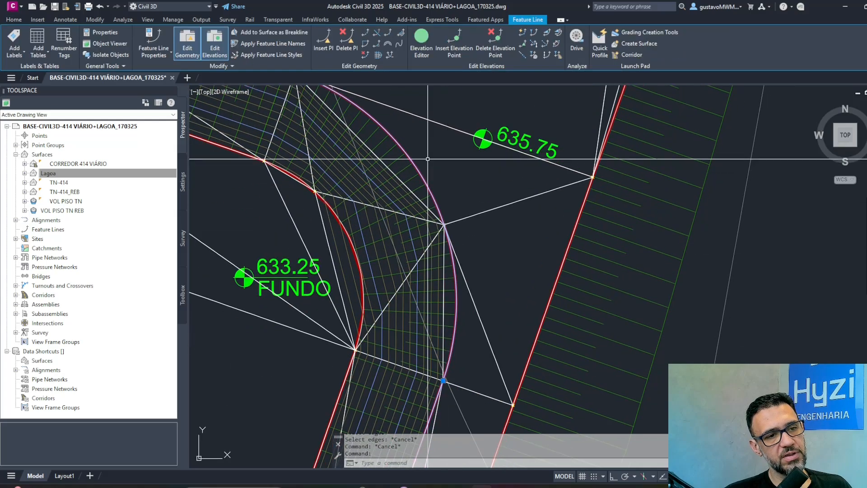
{"action": "scroll", "coordinate": [428, 159], "scroll_direction": "down", "scroll_amount": 4}
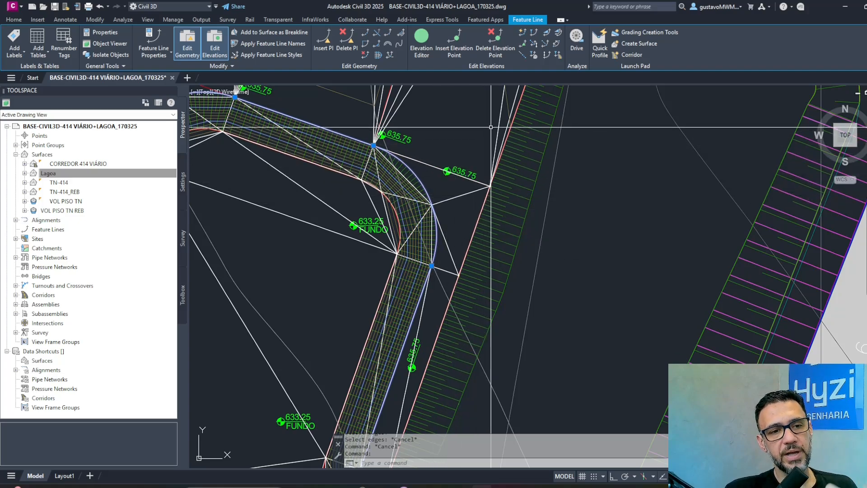
{"action": "scroll", "coordinate": [452, 150], "scroll_direction": "down", "scroll_amount": 2}
{"action": "middle_click_drag", "start_coordinate": [423, 161], "coordinate": [450, 146]}
{"action": "middle_click_drag", "start_coordinate": [384, 113], "coordinate": [397, 151]}
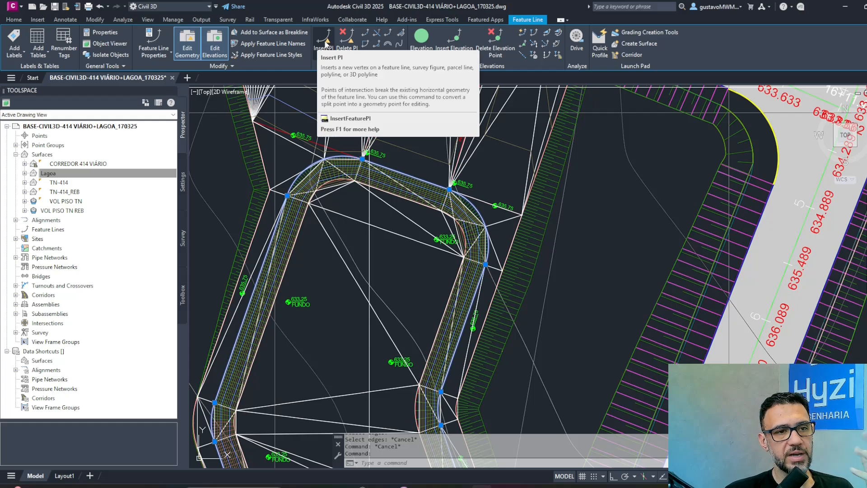
{"action": "left_click", "coordinate": [321, 43]}
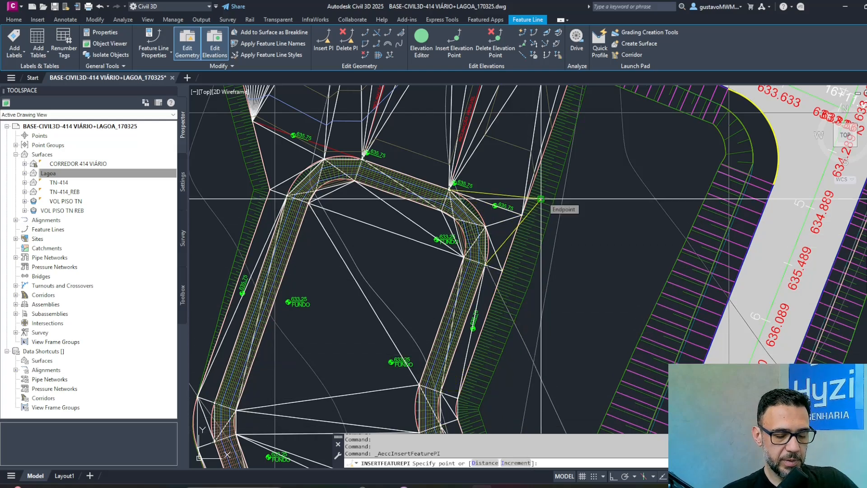
{"action": "type", "text": "i"}
{"action": "key", "text": "Return"}
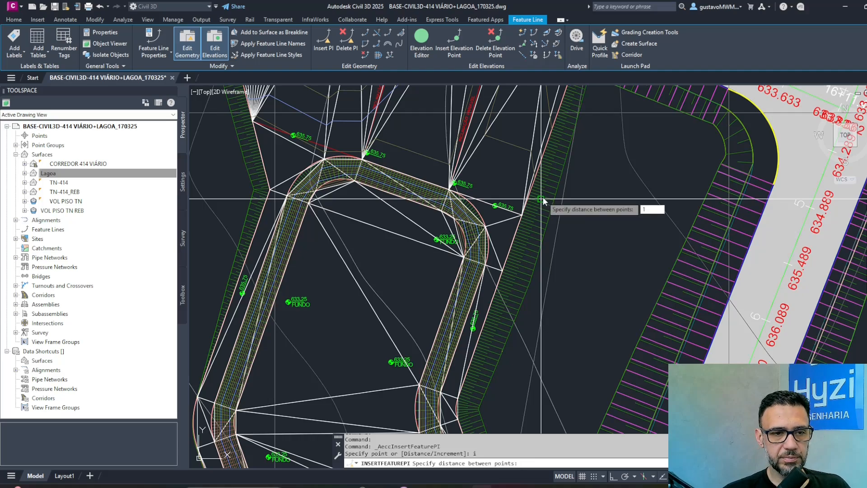
{"action": "key", "text": "Return"}
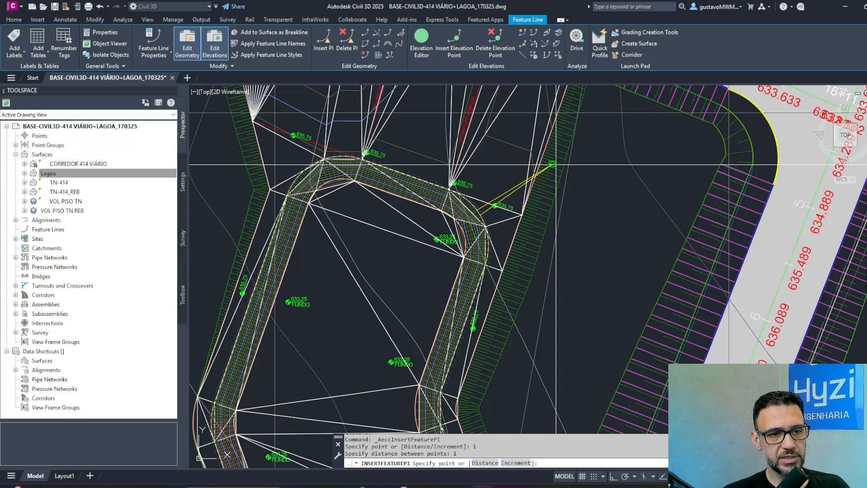
{"action": "key", "text": "Return"}
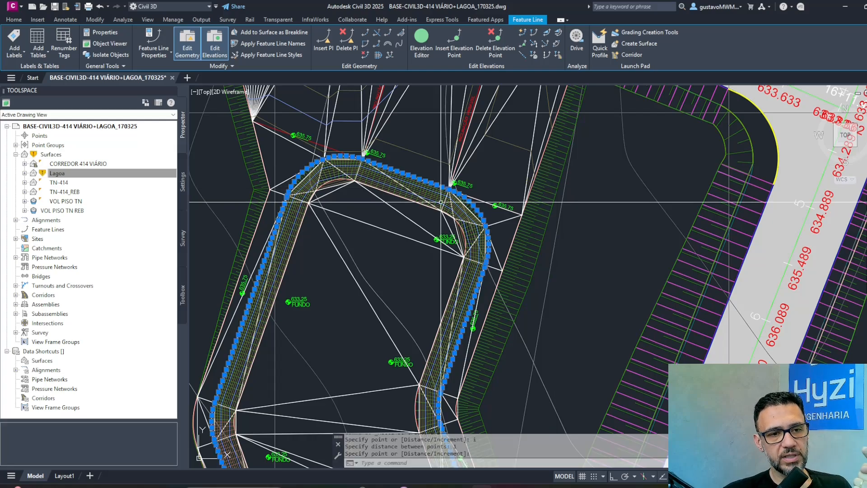
{"action": "scroll", "coordinate": [488, 199], "scroll_direction": "up", "scroll_amount": 2}
{"action": "scroll", "coordinate": [486, 217], "scroll_direction": "up", "scroll_amount": 2}
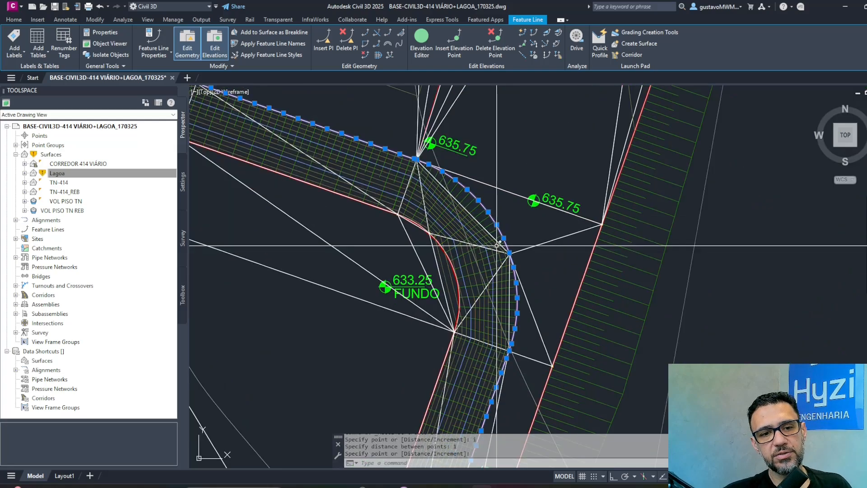
{"action": "key", "text": "Escape"}
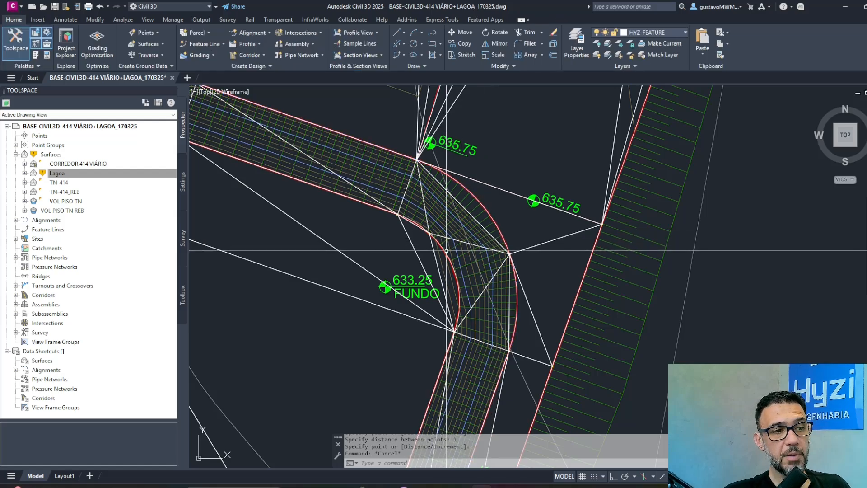
Insert PIs along the pond's inner bottom feature line at an increment of 1 and clear the selection.
{"action": "left_click", "coordinate": [451, 260]}
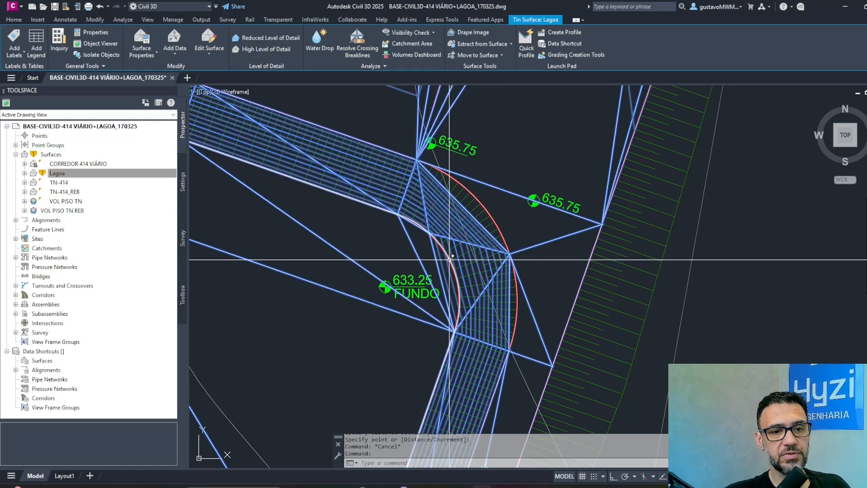
{"action": "key", "text": "Escape"}
{"action": "scroll", "coordinate": [440, 248], "scroll_direction": "up", "scroll_amount": 3}
{"action": "left_click", "coordinate": [433, 238]}
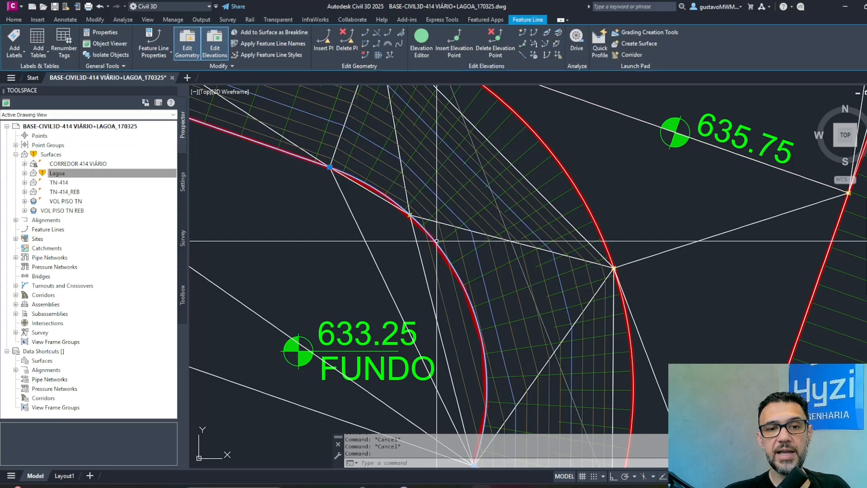
{"action": "scroll", "coordinate": [433, 238], "scroll_direction": "down", "scroll_amount": 5}
{"action": "scroll", "coordinate": [433, 238], "scroll_direction": "up", "scroll_amount": 1}
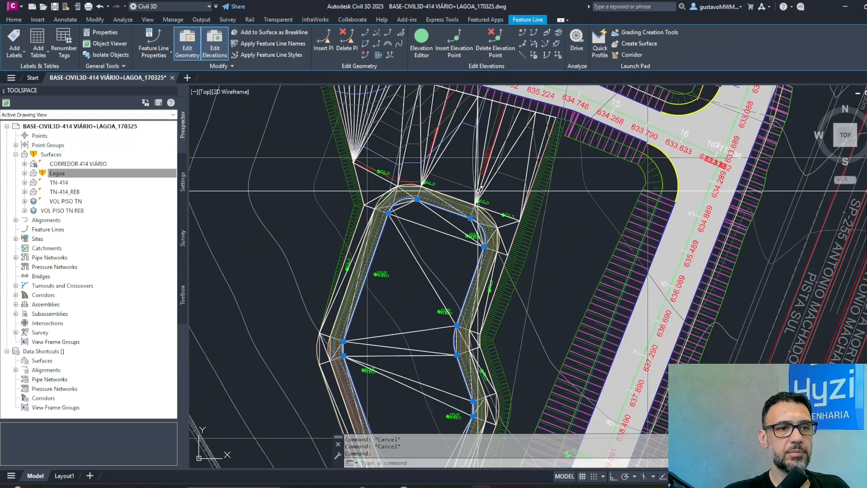
{"action": "left_click", "coordinate": [325, 40]}
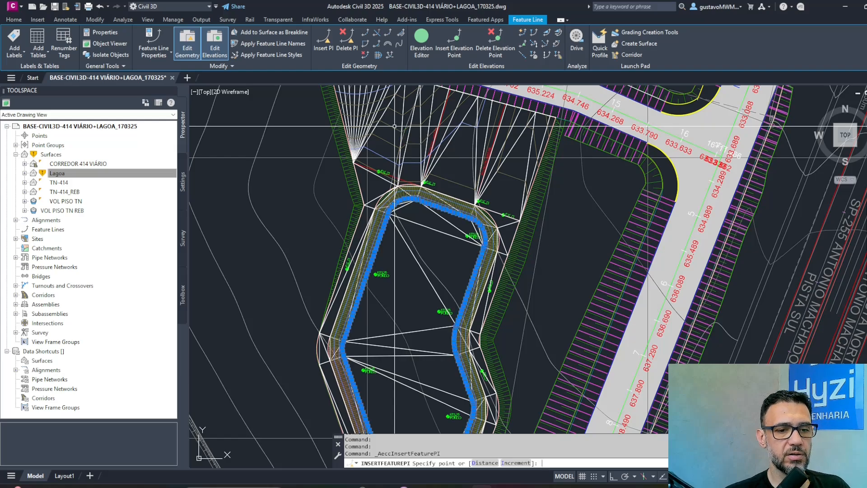
{"action": "type", "text": "i"}
{"action": "key", "text": "Return"}
{"action": "type", "text": "1"}
{"action": "key", "text": "Return"}
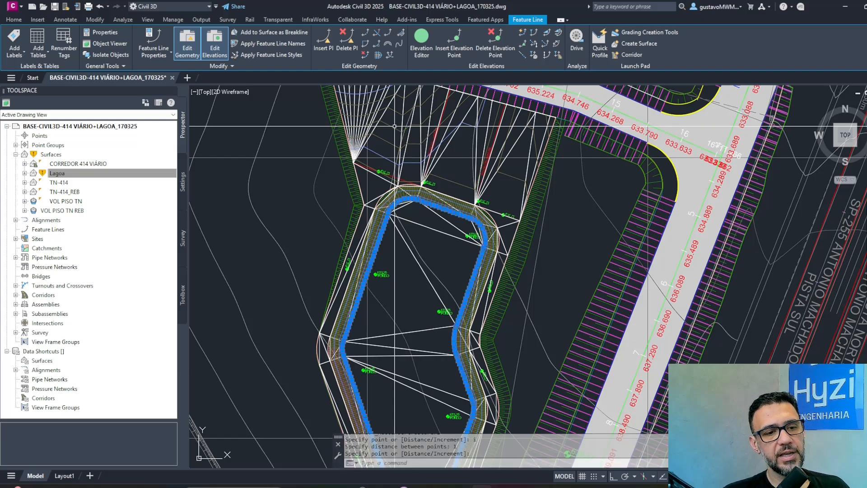
{"action": "key", "text": "Escape"}
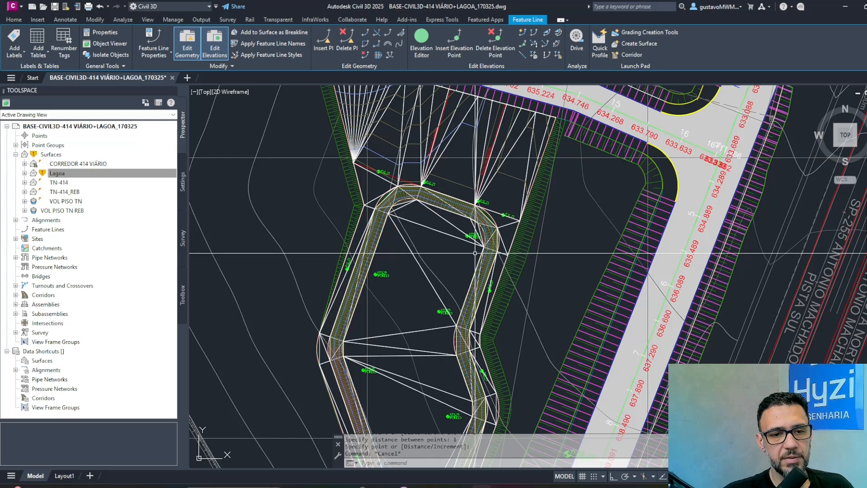
{"action": "key", "text": "Escape"}
Insert PIs along the platform's outer edge feature line at an increment of 1 and clear the selection.
{"action": "scroll", "coordinate": [528, 240], "scroll_direction": "up", "scroll_amount": 2}
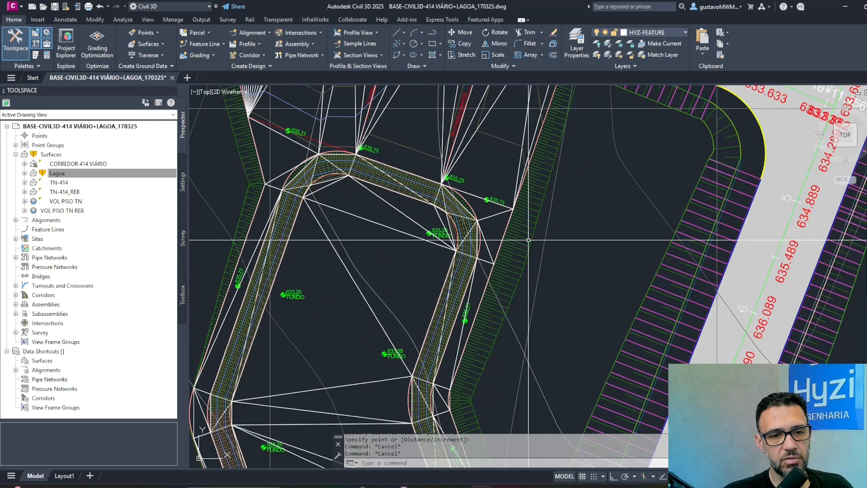
{"action": "left_click", "coordinate": [502, 232]}
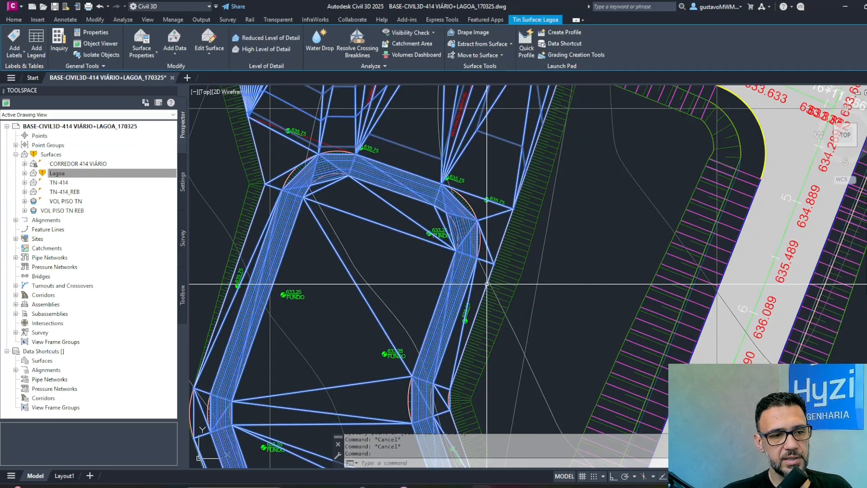
{"action": "middle_click_drag", "start_coordinate": [379, 333], "coordinate": [440, 180]}
{"action": "key", "text": "Escape"}
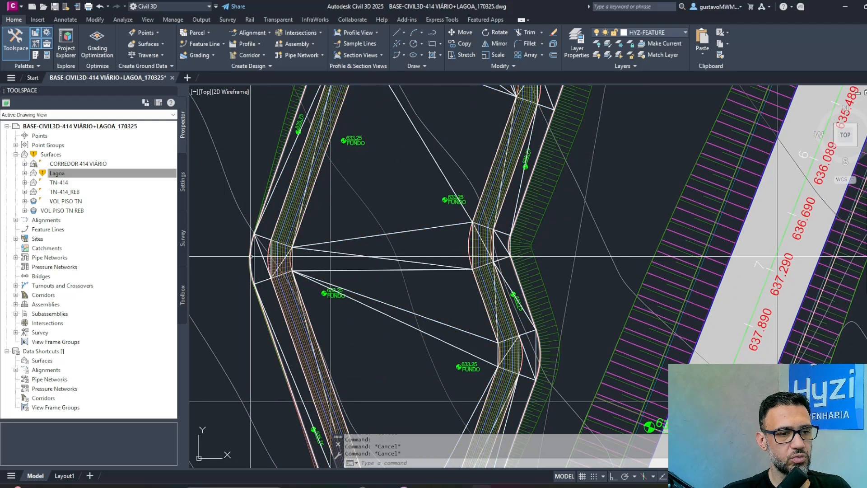
{"action": "left_click", "coordinate": [251, 258]}
{"action": "scroll", "coordinate": [314, 277], "scroll_direction": "down", "scroll_amount": 4}
{"action": "scroll", "coordinate": [412, 257], "scroll_direction": "up", "scroll_amount": 5}
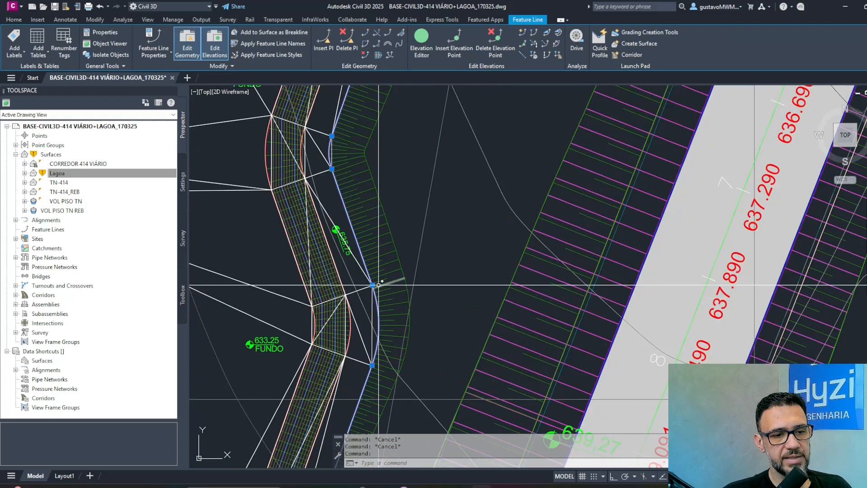
{"action": "left_click", "coordinate": [328, 49]}
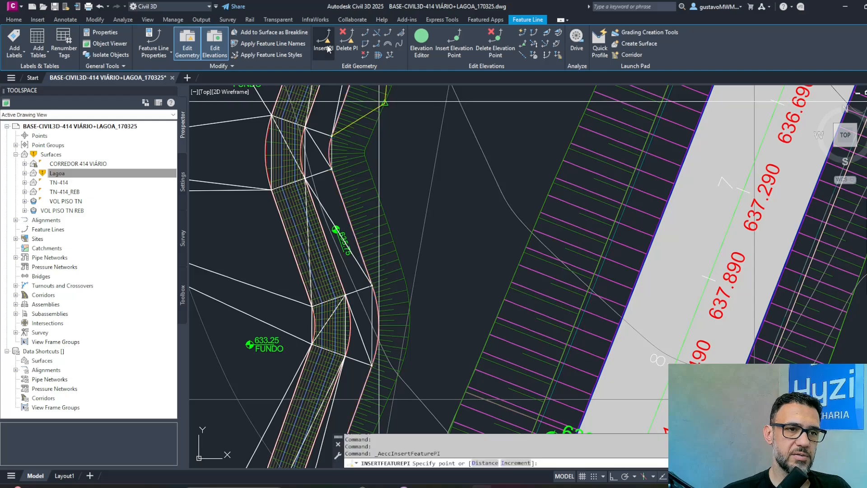
{"action": "type", "text": "1"}
{"action": "key", "text": "Return"}
{"action": "key", "text": "Return"}
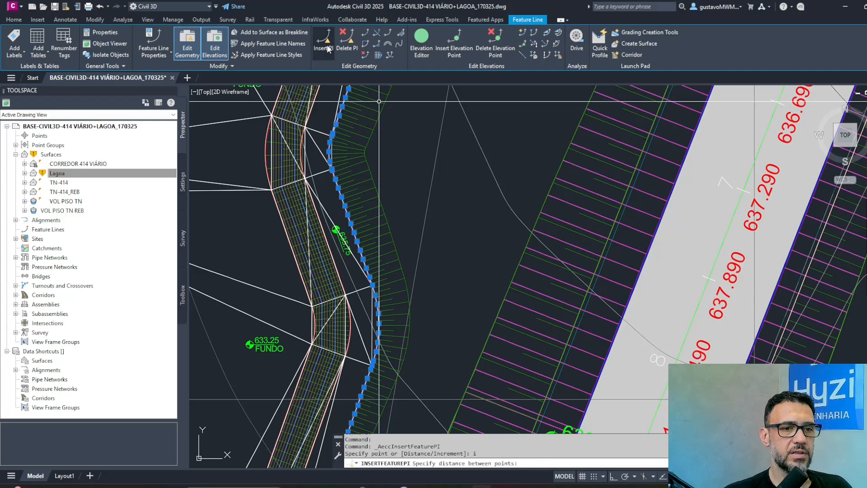
{"action": "scroll", "coordinate": [445, 234], "scroll_direction": "down", "scroll_amount": 4}
{"action": "scroll", "coordinate": [455, 189], "scroll_direction": "down", "scroll_amount": 2}
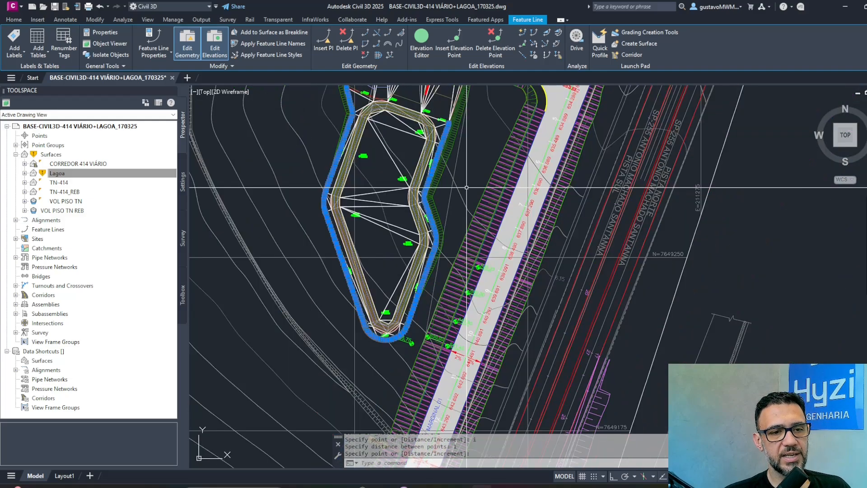
{"action": "middle_click_drag", "start_coordinate": [461, 154], "coordinate": [474, 217]}
{"action": "key", "text": "Escape"}
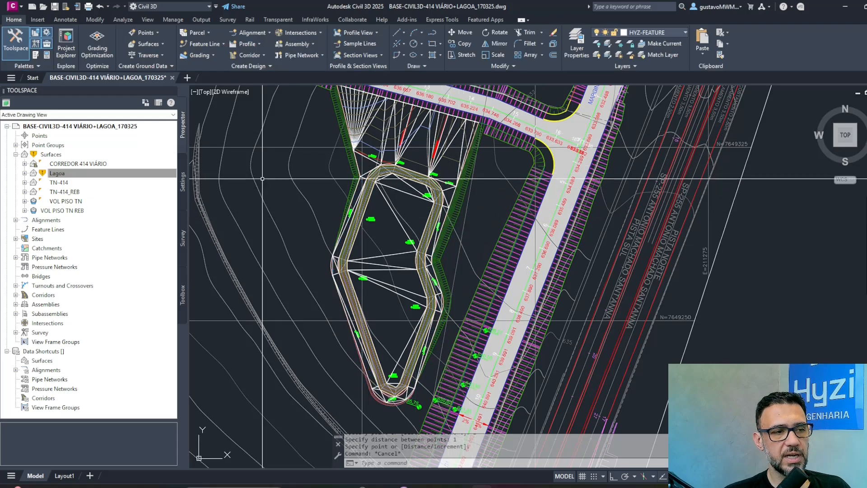
Rebuild the Lagoa surface from its densified feature lines.
{"action": "left_click", "coordinate": [55, 175]}
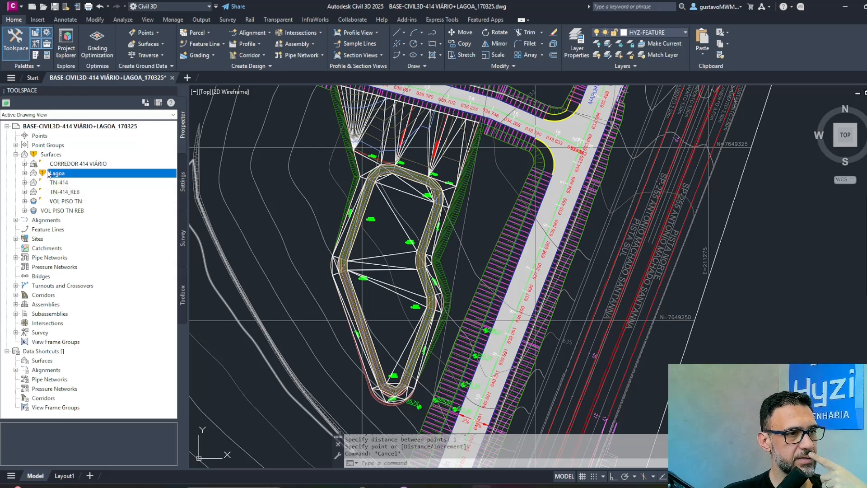
{"action": "right_click", "coordinate": [63, 175]}
{"action": "left_click", "coordinate": [109, 215]}
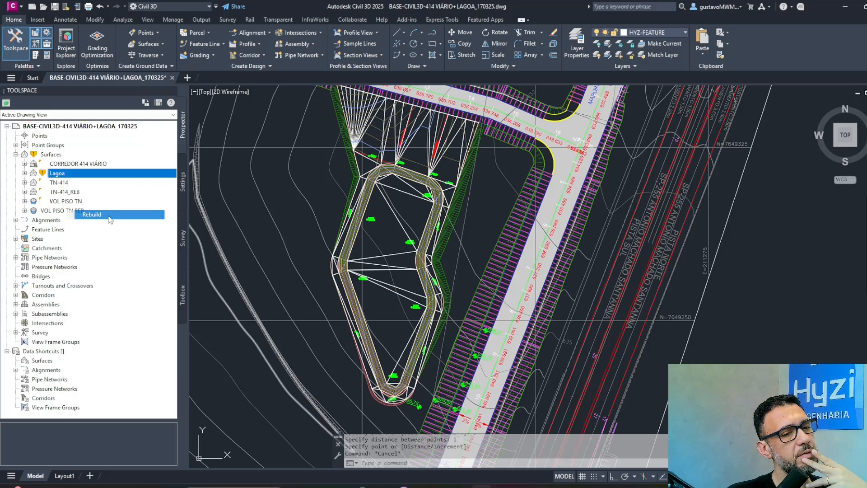
Delete the Lagoa triangle edges outside the platform boundary at the inward bend on the east side.
{"action": "scroll", "coordinate": [437, 262], "scroll_direction": "up", "scroll_amount": 4}
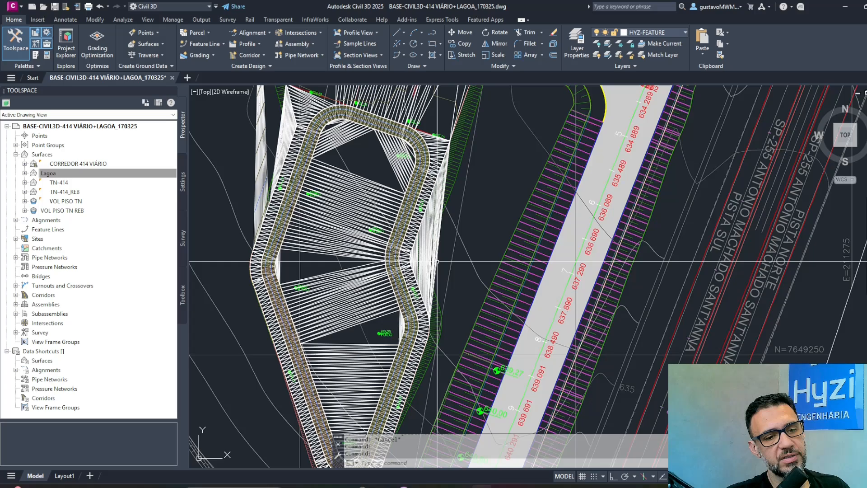
{"action": "left_click", "coordinate": [438, 261]}
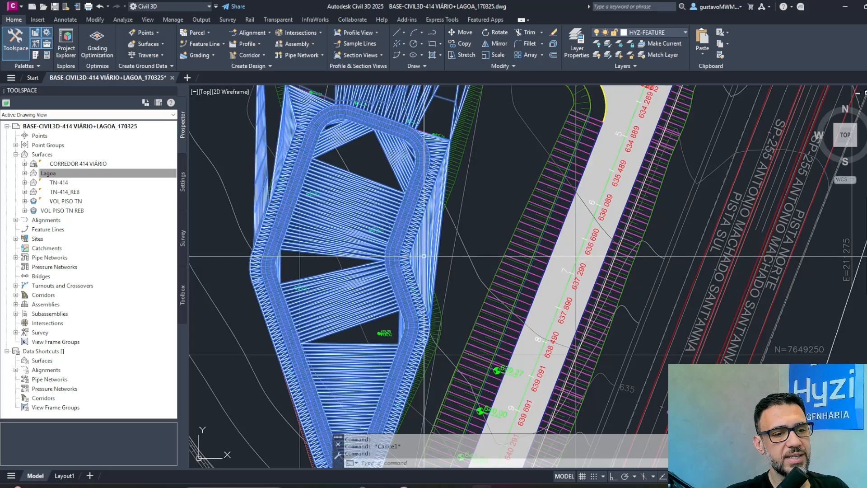
{"action": "left_click", "coordinate": [209, 41]}
{"action": "left_click", "coordinate": [224, 90]}
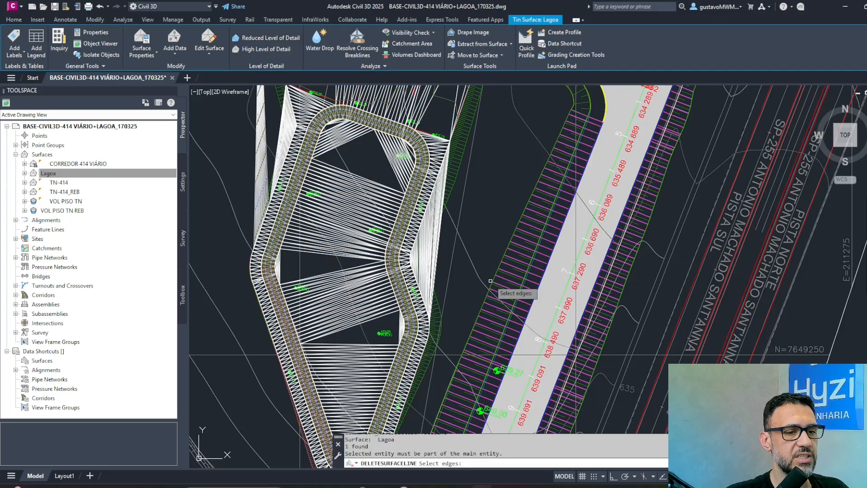
{"action": "scroll", "coordinate": [407, 226], "scroll_direction": "up", "scroll_amount": 5}
{"action": "scroll", "coordinate": [345, 266], "scroll_direction": "up", "scroll_amount": 5}
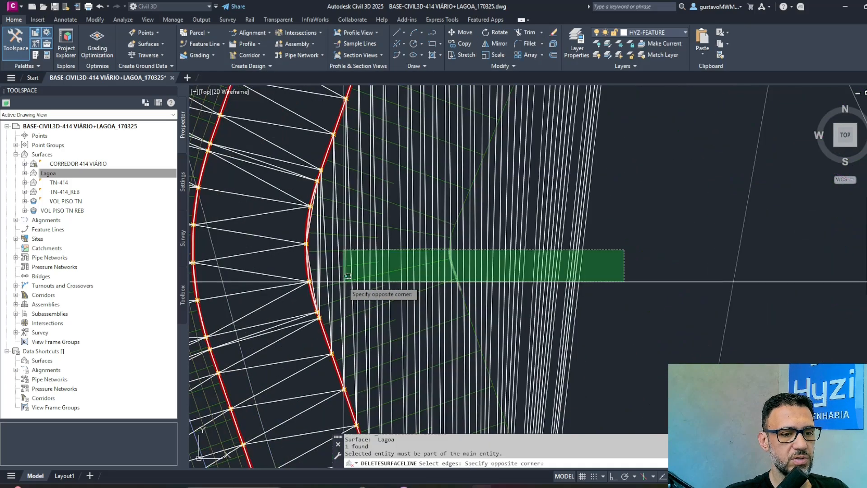
{"action": "left_click", "coordinate": [298, 157]}
{"action": "left_click", "coordinate": [298, 157]}
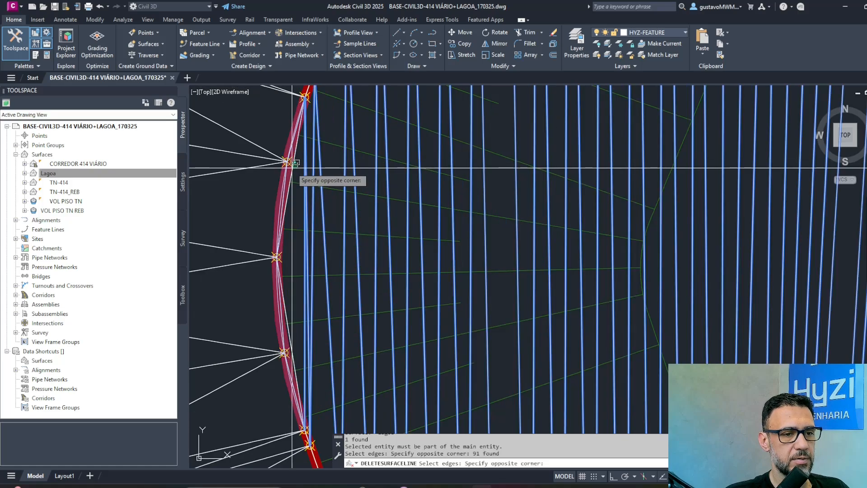
{"action": "left_click", "coordinate": [293, 163]}
{"action": "left_click", "coordinate": [298, 314]}
{"action": "left_click", "coordinate": [288, 321]}
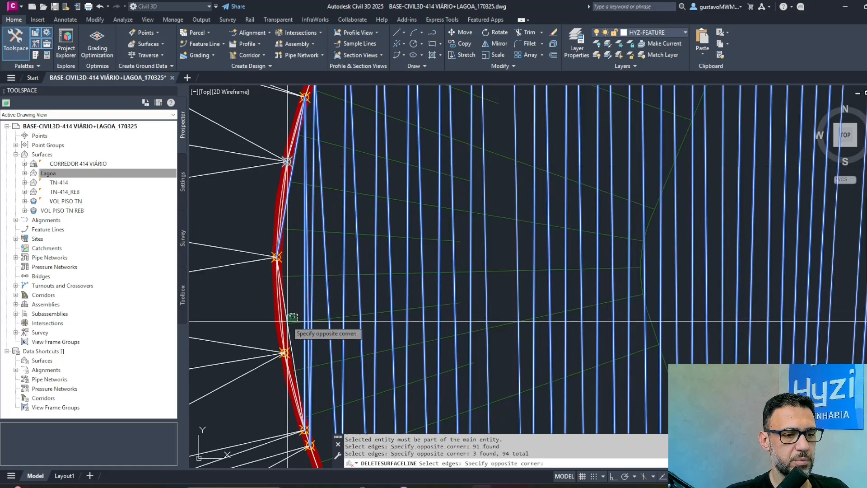
{"action": "scroll", "coordinate": [287, 320], "scroll_direction": "down", "scroll_amount": 4}
{"action": "scroll", "coordinate": [516, 300], "scroll_direction": "down", "scroll_amount": 3}
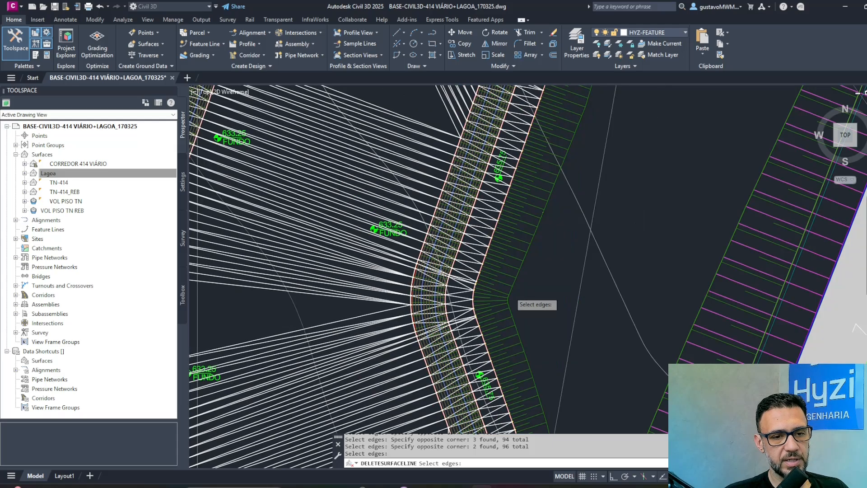
Delete the small group of Lagoa edges just outside the platform boundary's inward bend northwest of the pond.
{"action": "scroll", "coordinate": [601, 261], "scroll_direction": "up", "scroll_amount": 3}
{"action": "middle_click_drag", "start_coordinate": [601, 261], "coordinate": [473, 360]}
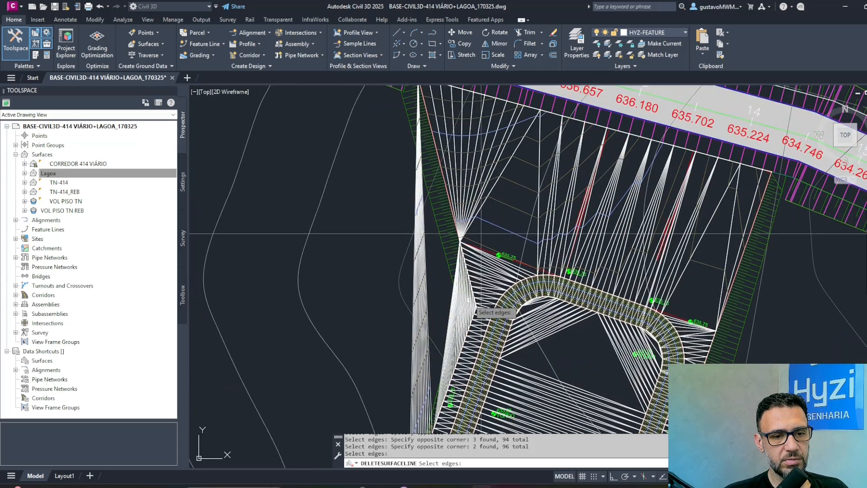
{"action": "scroll", "coordinate": [496, 365], "scroll_direction": "up", "scroll_amount": 5}
{"action": "left_click", "coordinate": [488, 363]}
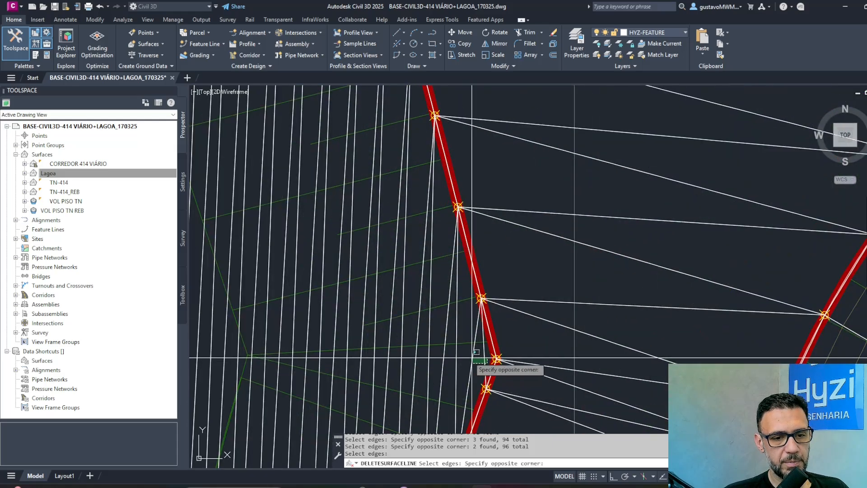
{"action": "scroll", "coordinate": [441, 362], "scroll_direction": "down", "scroll_amount": 2}
{"action": "left_click", "coordinate": [411, 360]}
{"action": "key", "text": "Return"}
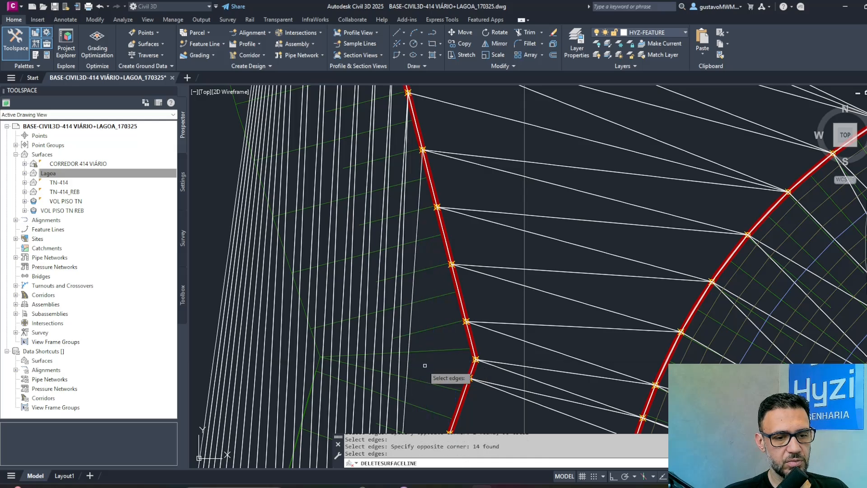
Delete the remaining Lagoa edges outside the platform's west boundary, including the long outer strip, and end the edge deletion.
{"action": "left_click", "coordinate": [425, 366]}
{"action": "scroll", "coordinate": [425, 365], "scroll_direction": "down", "scroll_amount": 4}
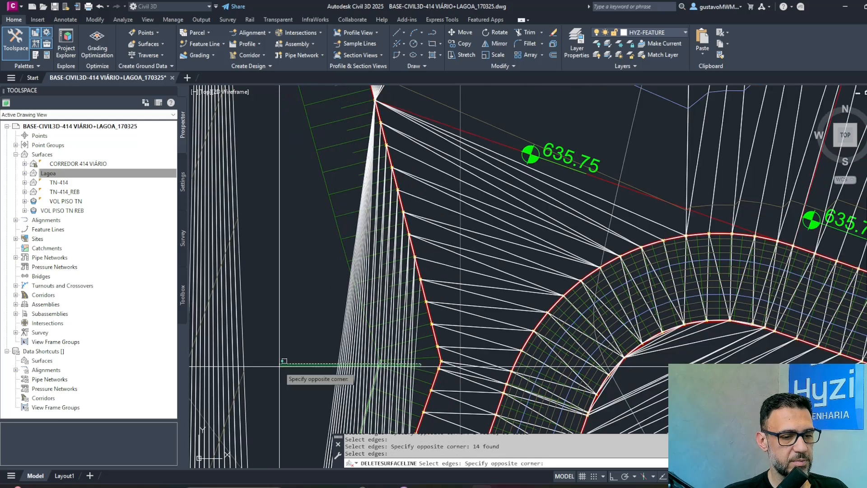
{"action": "middle_click_drag", "start_coordinate": [277, 367], "coordinate": [434, 335]}
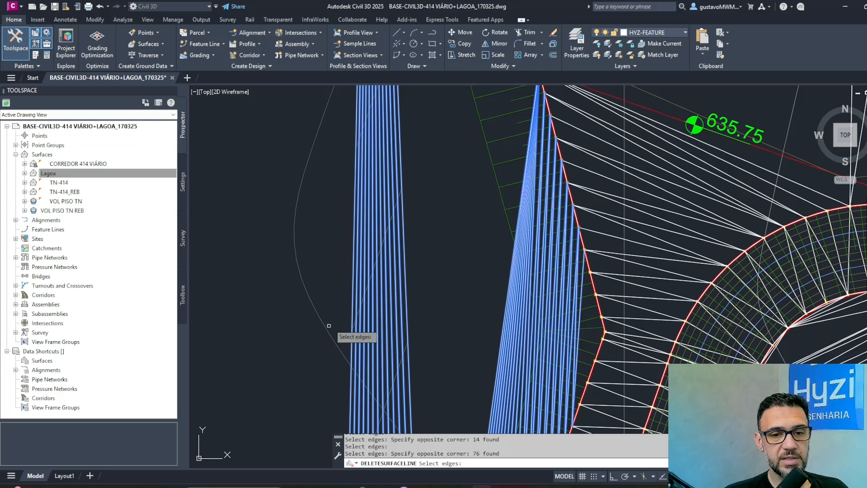
{"action": "scroll", "coordinate": [426, 280], "scroll_direction": "down", "scroll_amount": 5}
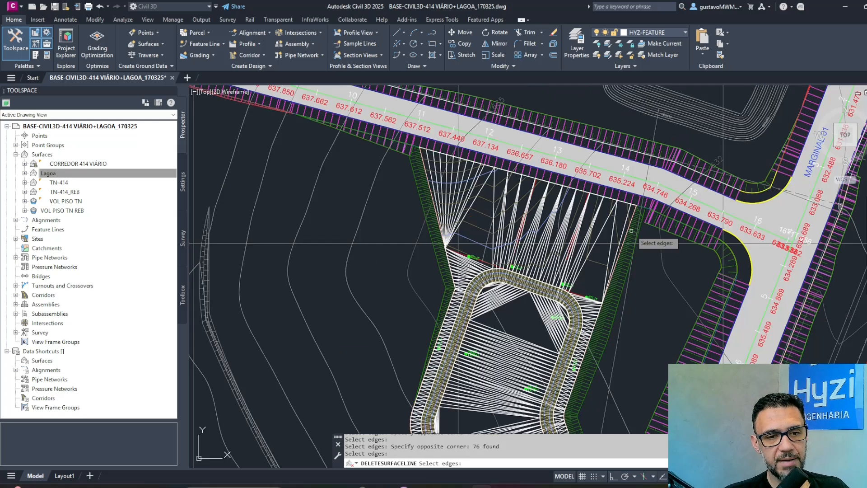
{"action": "scroll", "coordinate": [631, 230], "scroll_direction": "up", "scroll_amount": 5}
{"action": "key", "text": "Escape"}
Add a Lagoa surface line between the platform's east boundary corner near the 635.75 label and the pond's northeast crest.
{"action": "left_click", "coordinate": [541, 275]}
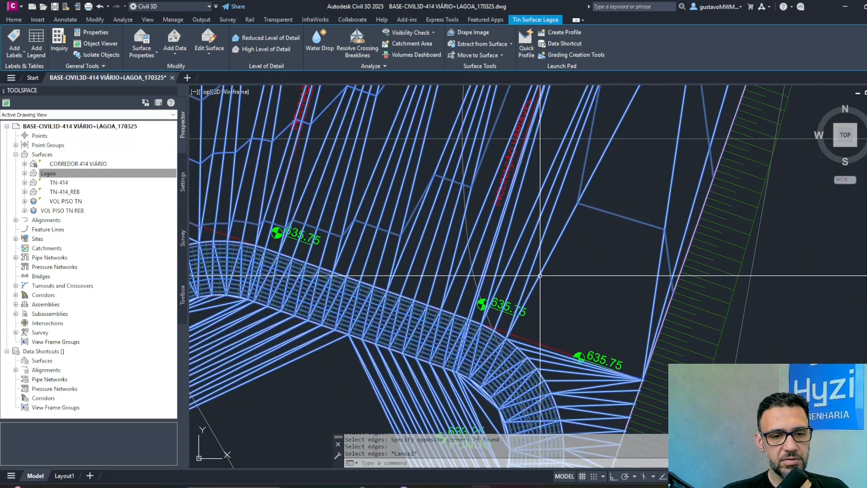
{"action": "left_click", "coordinate": [209, 51]}
{"action": "left_click", "coordinate": [238, 72]}
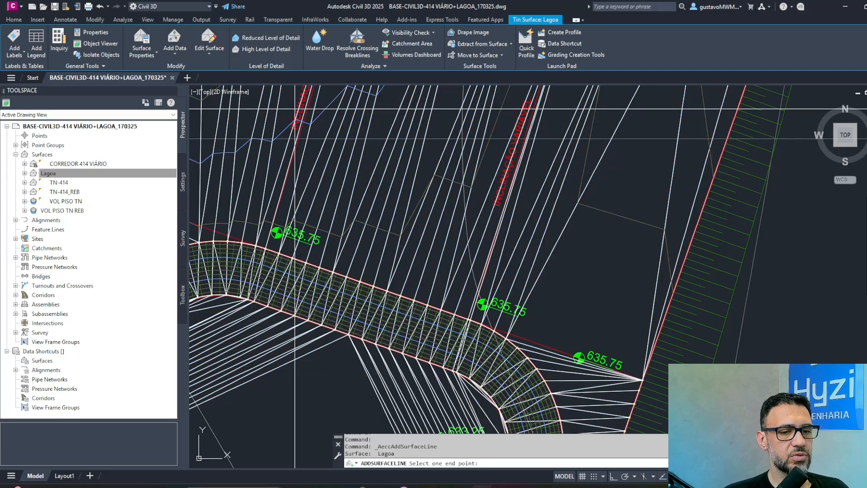
{"action": "scroll", "coordinate": [587, 352], "scroll_direction": "up", "scroll_amount": 3}
{"action": "scroll", "coordinate": [628, 357], "scroll_direction": "down", "scroll_amount": 5}
{"action": "left_click", "coordinate": [630, 354]}
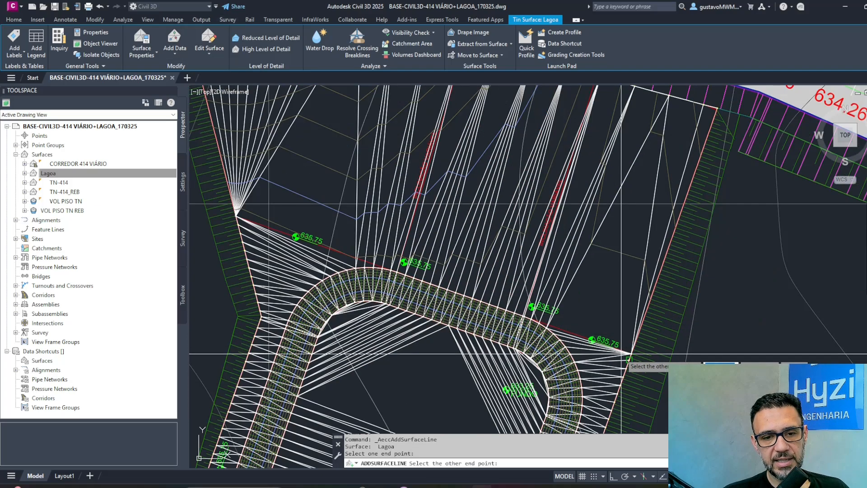
{"action": "left_click", "coordinate": [616, 351]}
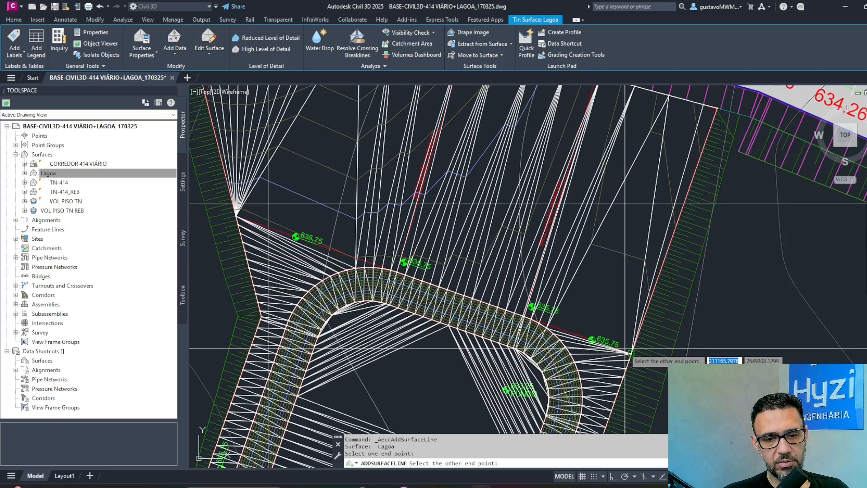
Add a second Lagoa surface line from the pond's north crest to the platform's west boundary corner and finish adding lines.
{"action": "scroll", "coordinate": [360, 256], "scroll_direction": "up", "scroll_amount": 3}
{"action": "left_click", "coordinate": [382, 263]}
{"action": "scroll", "coordinate": [305, 222], "scroll_direction": "down", "scroll_amount": 2}
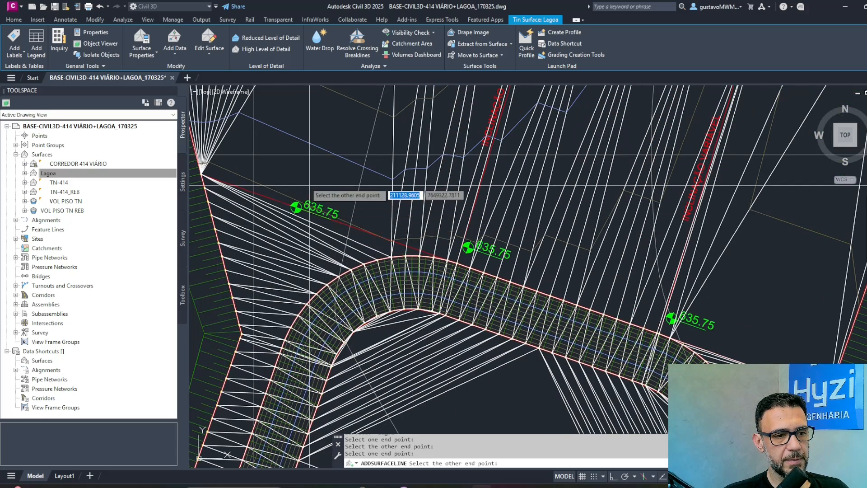
{"action": "left_click", "coordinate": [202, 173]}
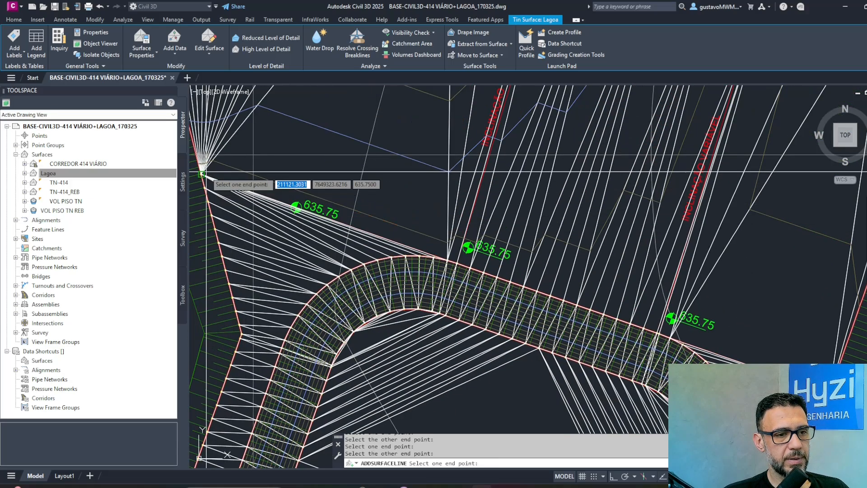
{"action": "scroll", "coordinate": [612, 240], "scroll_direction": "down", "scroll_amount": 5}
{"action": "key", "text": "Return"}
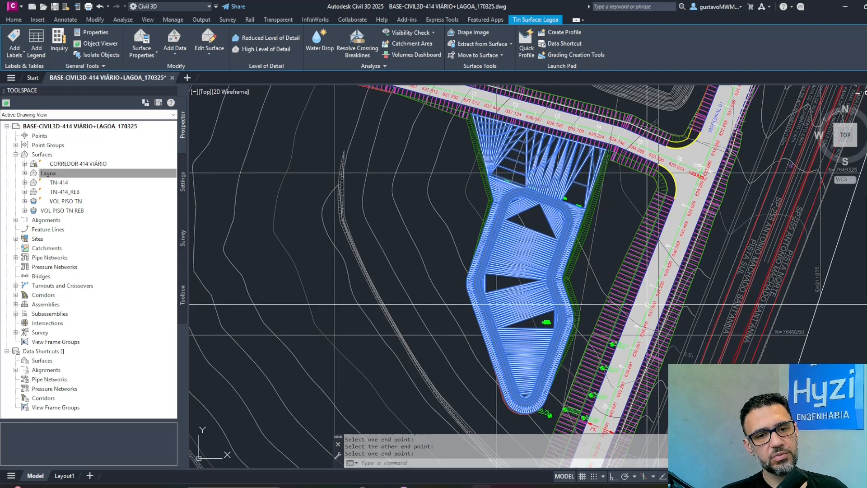
Clear the Lagoa surface selection and save the drawing.
{"action": "key", "text": "Escape"}
{"action": "key", "text": "Escape"}
{"action": "middle_click_drag", "start_coordinate": [510, 312], "coordinate": [495, 344]}
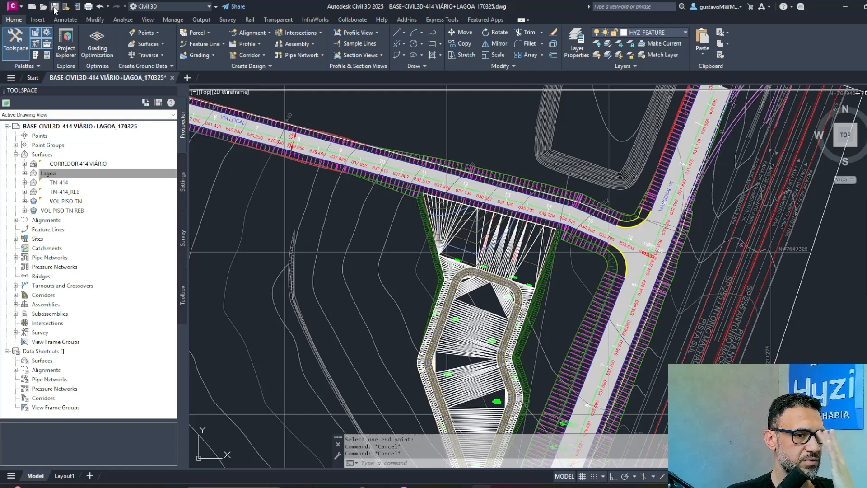
{"action": "left_click", "coordinate": [89, 173]}
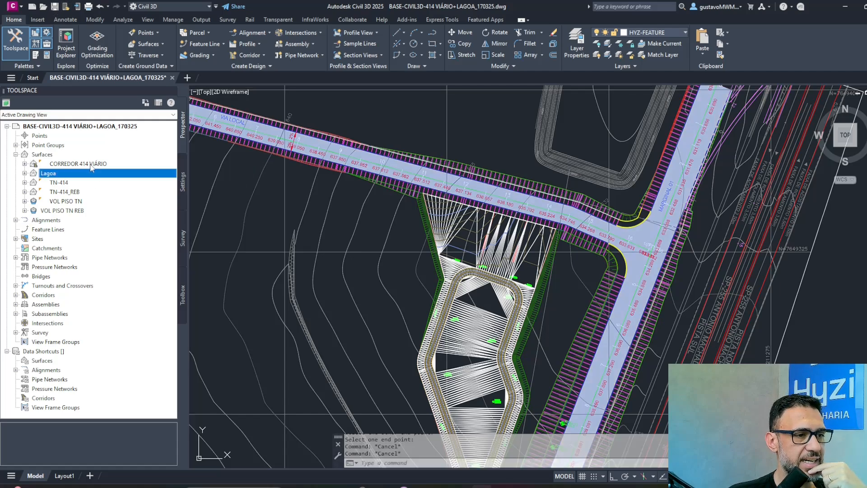
{"action": "key", "text": "ctrl+s"}
Set the CORREDOR 414 VIÁRIO surface's style to TRIANGULOS E CURVAS 20 EM 20.
{"action": "right_click", "coordinate": [91, 165]}
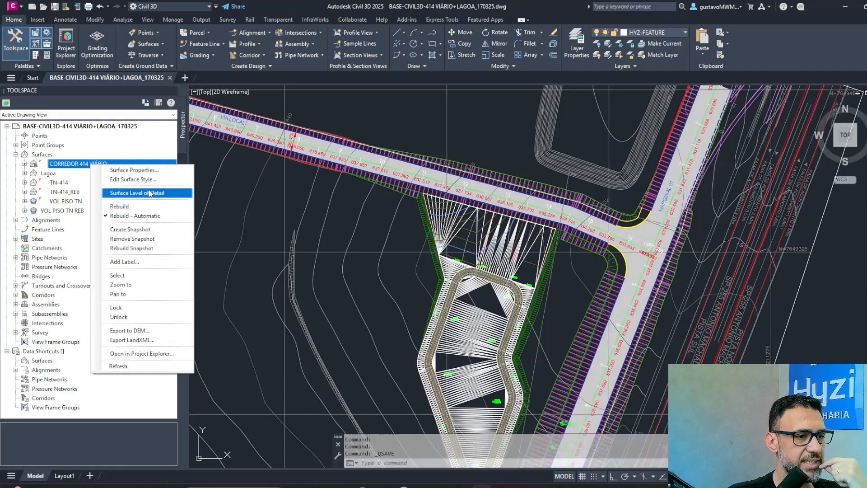
{"action": "left_click", "coordinate": [155, 171]}
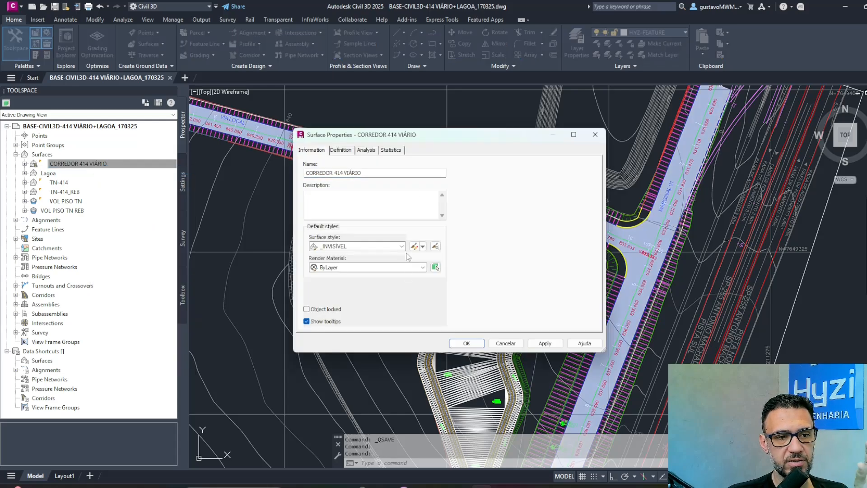
{"action": "left_click", "coordinate": [402, 247]}
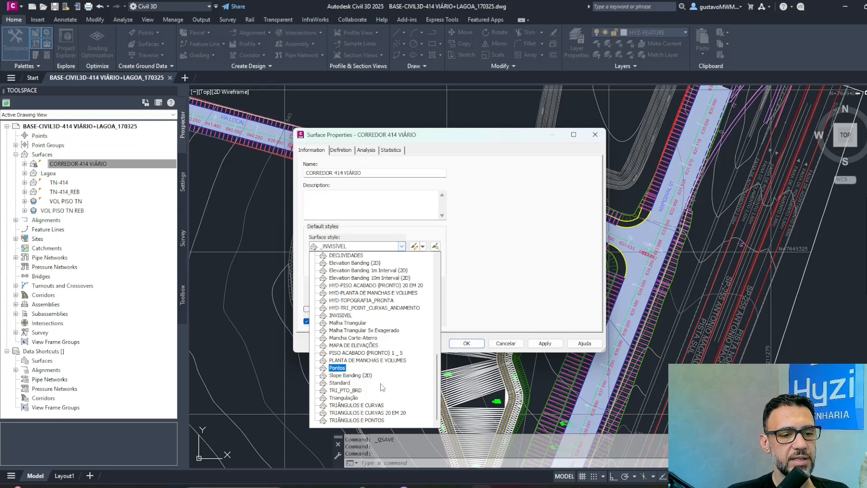
{"action": "left_click", "coordinate": [380, 413]}
{"action": "left_click", "coordinate": [554, 345]}
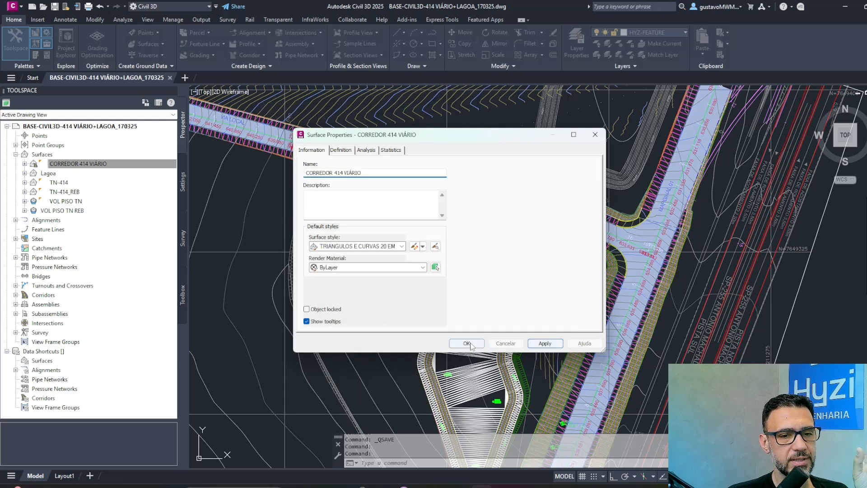
{"action": "left_click", "coordinate": [468, 344]}
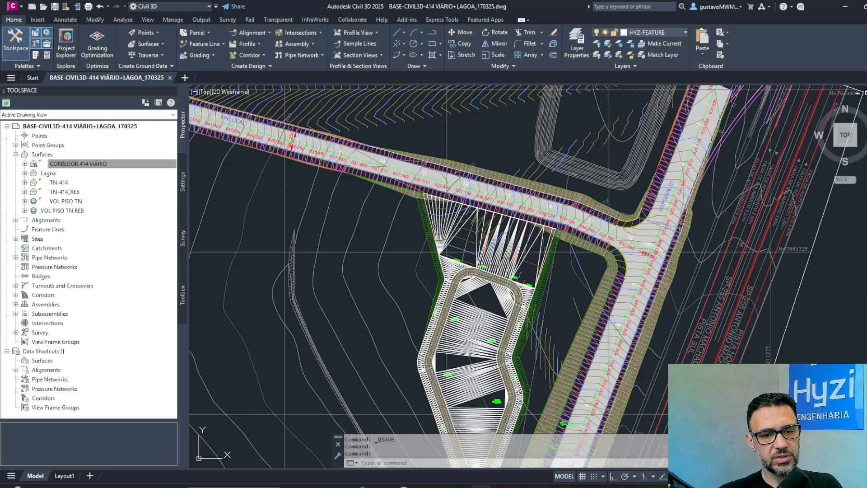
Set the CORREDOR 414 VIÁRIO surface's style to TRIÂNGULOS E PONTOS.
{"action": "double_click", "coordinate": [77, 164]}
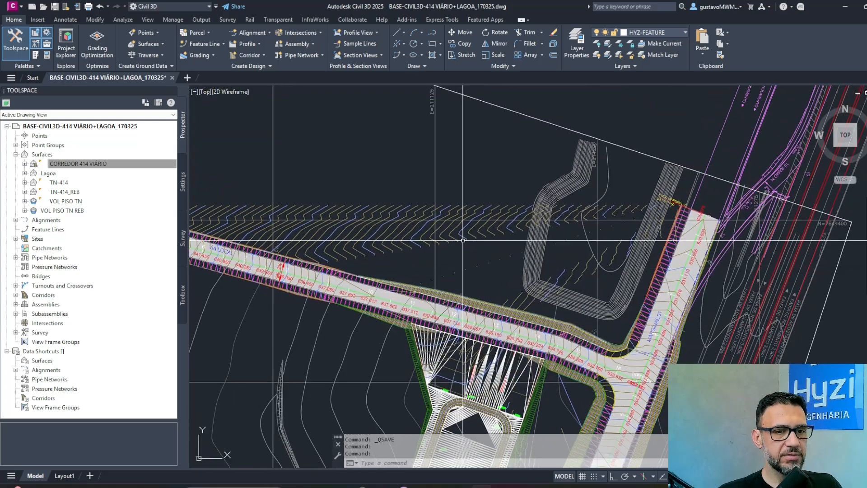
{"action": "right_click", "coordinate": [78, 164]}
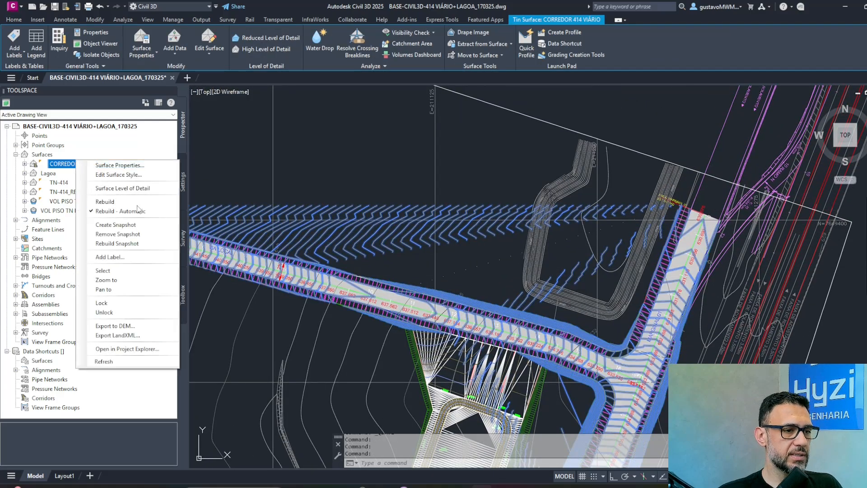
{"action": "left_click", "coordinate": [146, 165]}
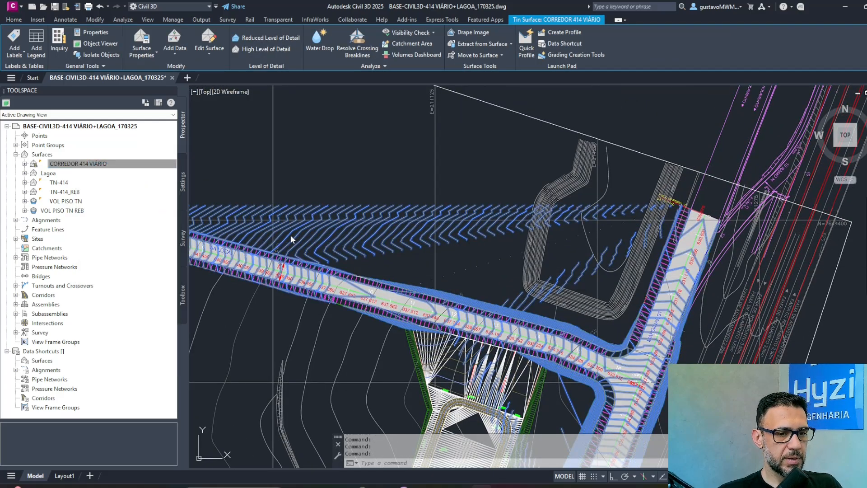
{"action": "left_click", "coordinate": [402, 246]}
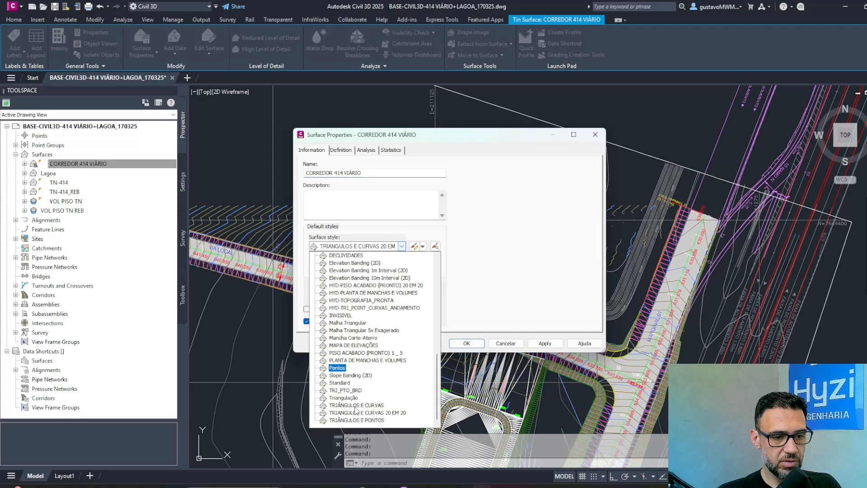
{"action": "left_click", "coordinate": [377, 421]}
{"action": "left_click", "coordinate": [559, 345]}
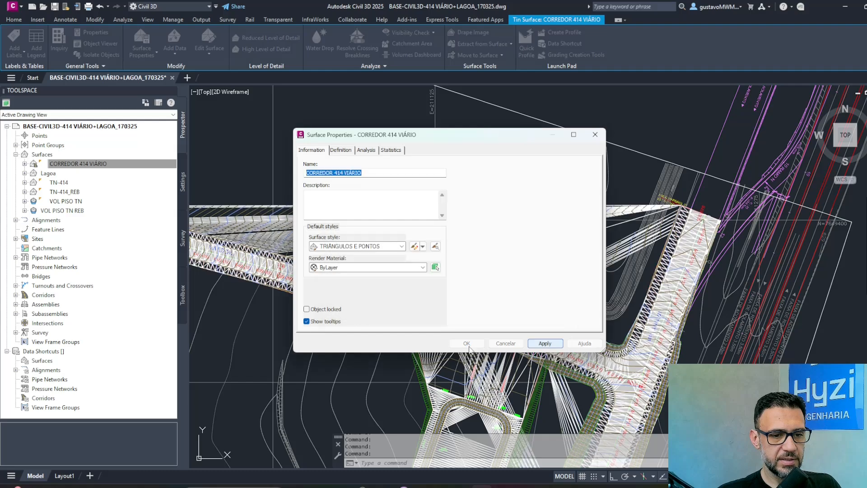
{"action": "left_click", "coordinate": [466, 343]}
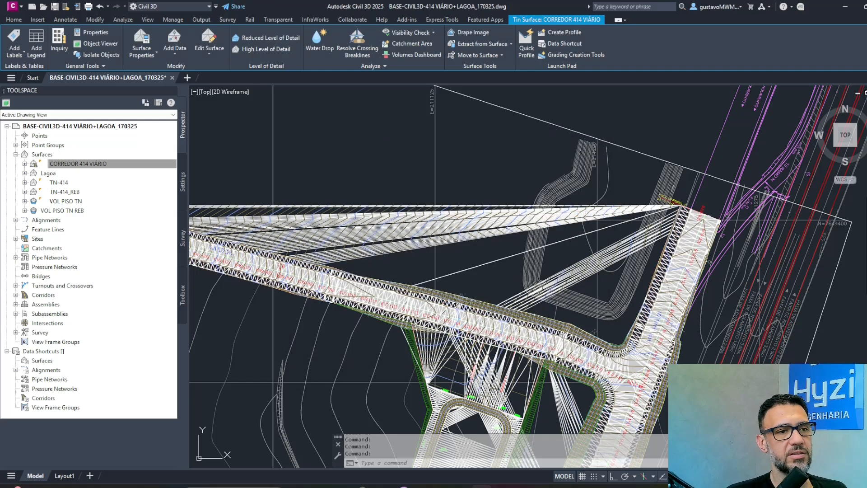
Delete the stray CORREDOR 414 VIÁRIO surface lines spanning the open area north of the road.
{"action": "left_click", "coordinate": [215, 47]}
{"action": "left_click", "coordinate": [227, 88]}
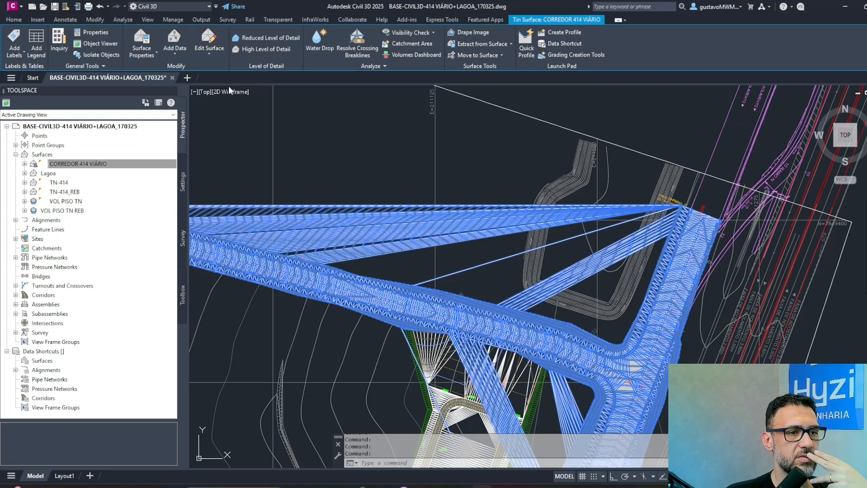
{"action": "left_click", "coordinate": [587, 284]}
{"action": "left_click", "coordinate": [568, 178]}
{"action": "middle_click_drag", "start_coordinate": [554, 300], "coordinate": [552, 182]}
{"action": "key", "text": "Return"}
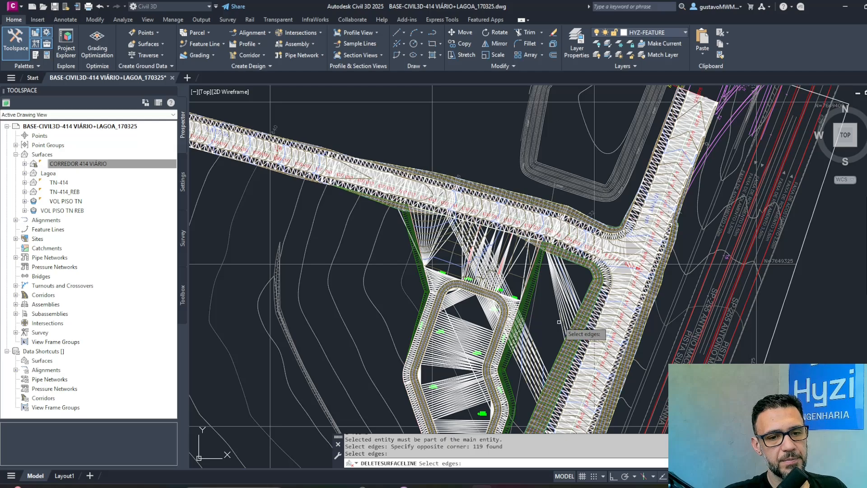
Fence-select for deletion the corridor surface edges crossing the gap between the pond platform and the east road.
{"action": "scroll", "coordinate": [593, 233], "scroll_direction": "up", "scroll_amount": 3}
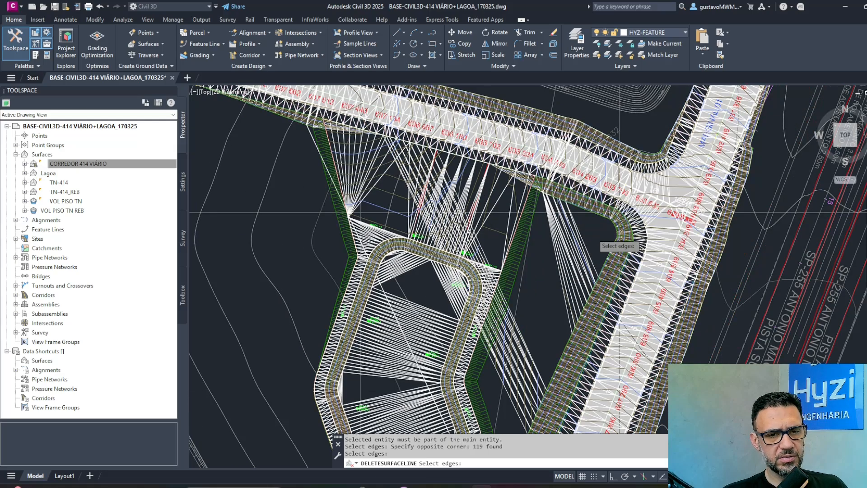
{"action": "scroll", "coordinate": [593, 212], "scroll_direction": "down", "scroll_amount": 2}
{"action": "type", "text": "f"}
{"action": "key", "text": "Return"}
{"action": "left_click", "coordinate": [578, 258]}
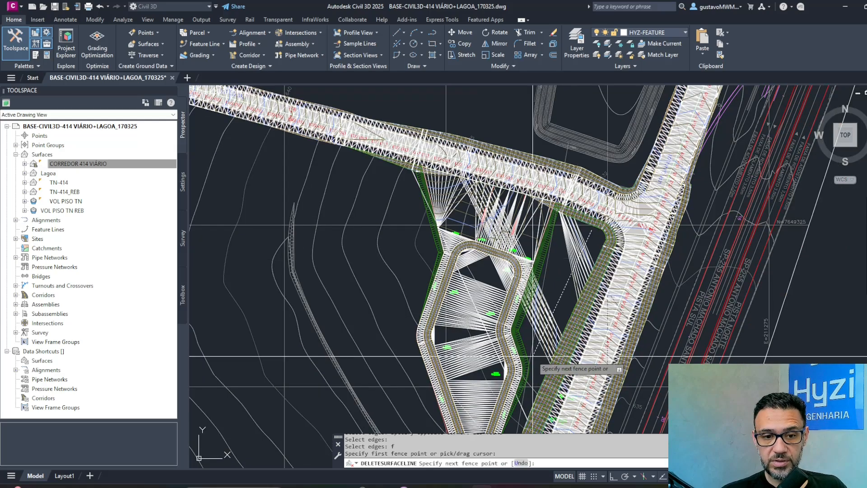
{"action": "left_click", "coordinate": [534, 357]}
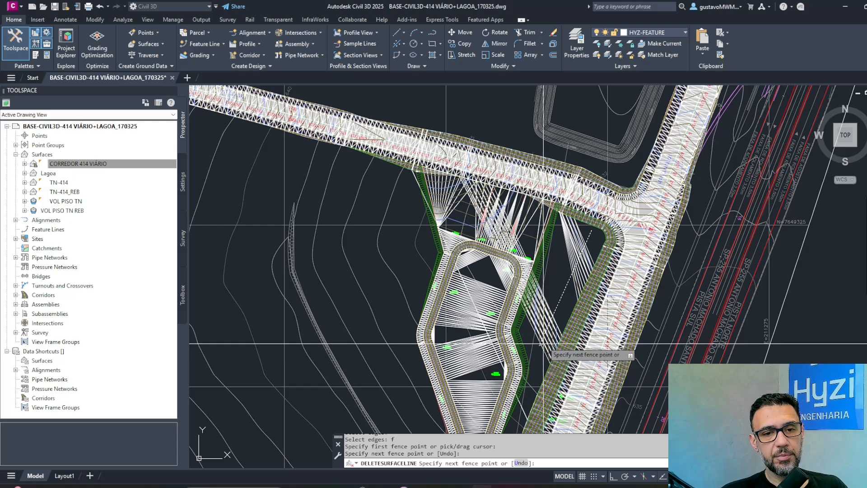
{"action": "key", "text": "Return"}
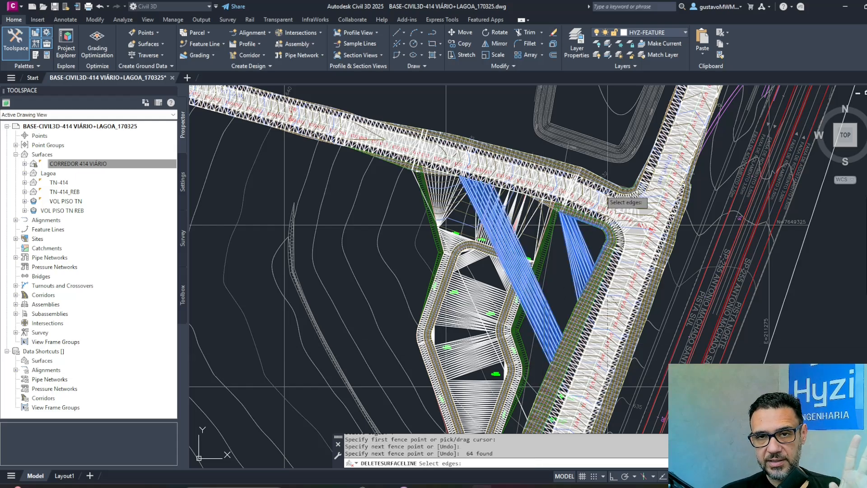
Add the stray edges at the platform's northeast and northwest corners to the selection and delete all selected corridor surface lines.
{"action": "scroll", "coordinate": [560, 192], "scroll_direction": "up", "scroll_amount": 6}
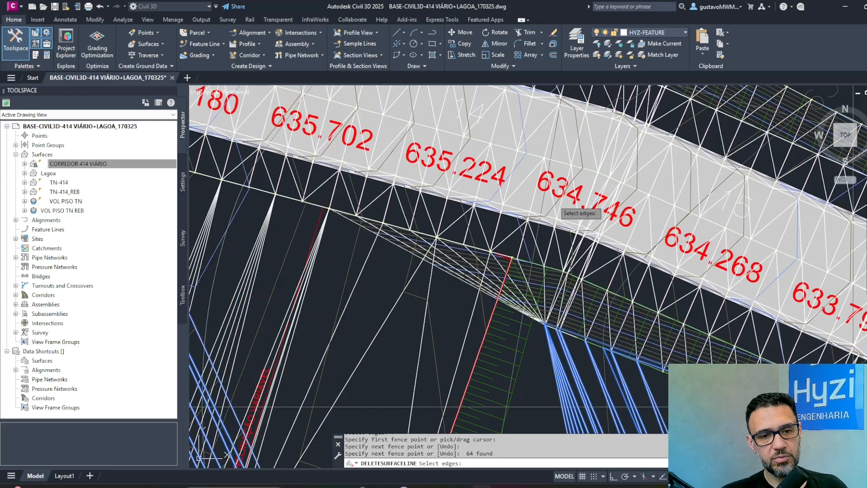
{"action": "scroll", "coordinate": [544, 277], "scroll_direction": "up", "scroll_amount": 4}
{"action": "left_click", "coordinate": [542, 275]}
{"action": "left_click", "coordinate": [508, 287]}
{"action": "scroll", "coordinate": [515, 286], "scroll_direction": "down", "scroll_amount": 7}
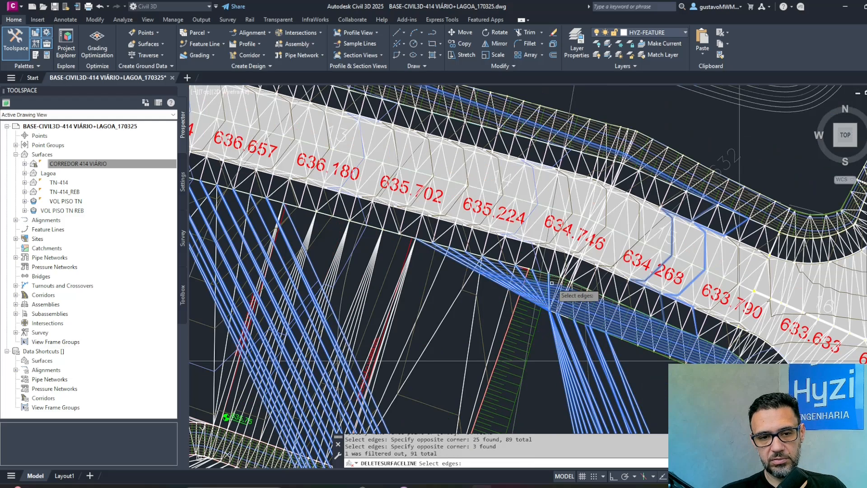
{"action": "middle_click_drag", "start_coordinate": [424, 290], "coordinate": [736, 308]}
{"action": "middle_click_drag", "start_coordinate": [408, 201], "coordinate": [489, 220]}
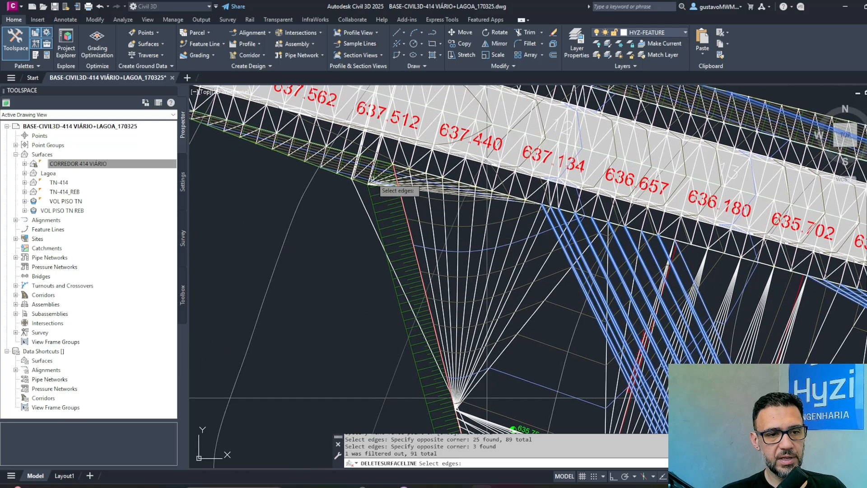
{"action": "scroll", "coordinate": [369, 176], "scroll_direction": "up", "scroll_amount": 3}
{"action": "left_click", "coordinate": [426, 209]}
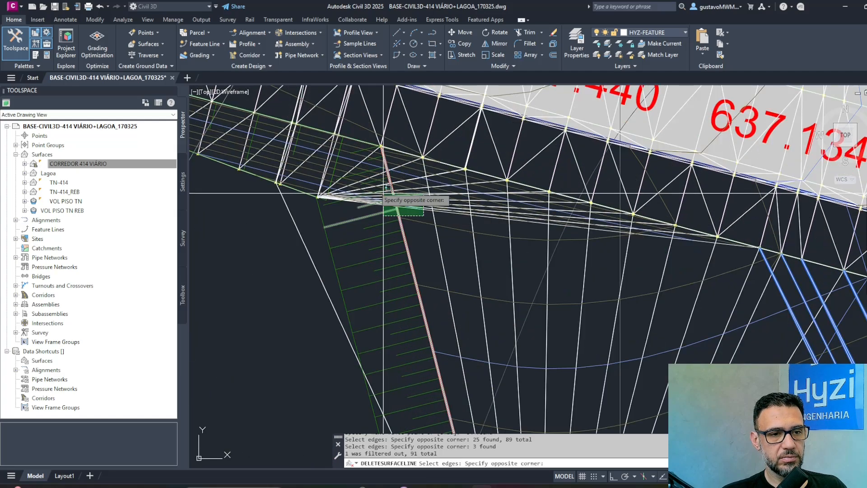
{"action": "left_click", "coordinate": [346, 167]}
{"action": "key", "text": "Return"}
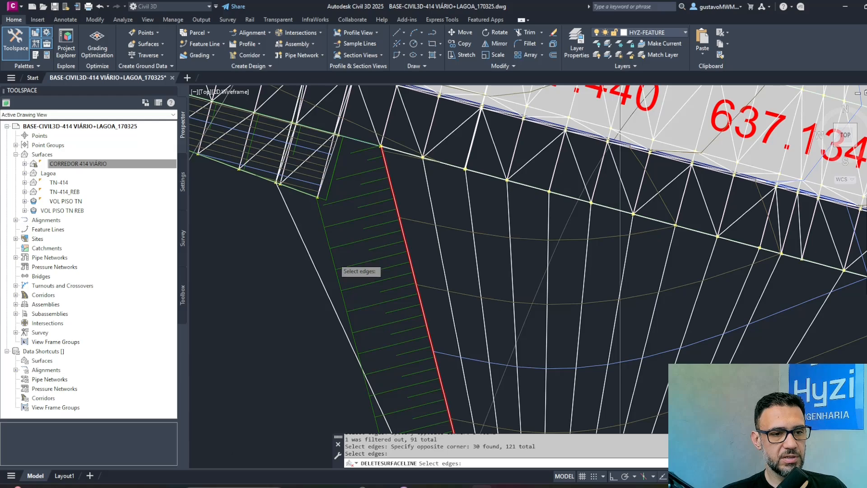
{"action": "scroll", "coordinate": [335, 258], "scroll_direction": "down", "scroll_amount": 6}
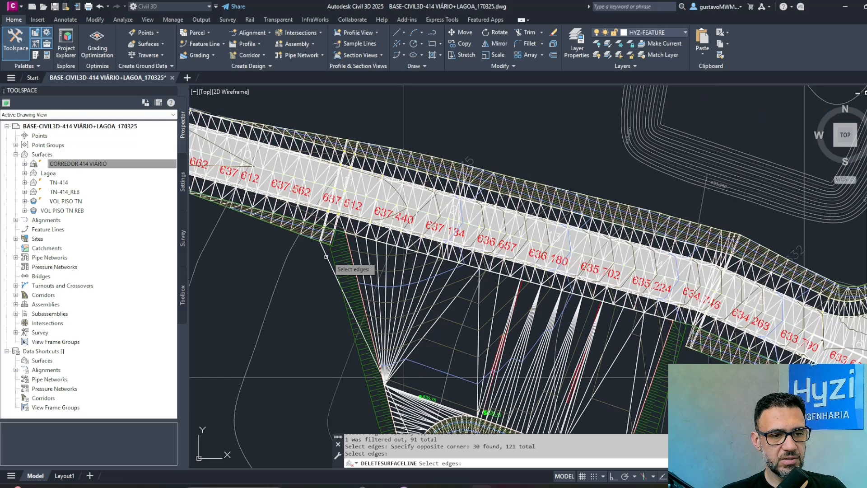
{"action": "key", "text": "Return"}
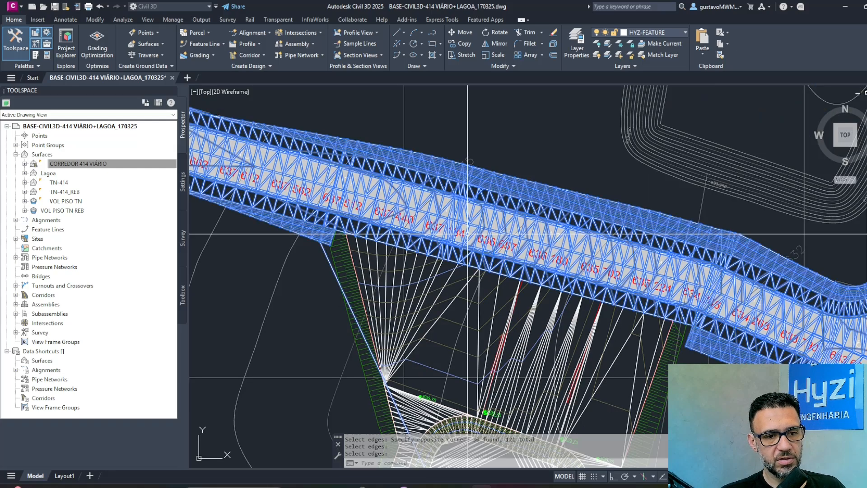
Examine the shared edge between the corridor surface and the Lagoa surface along the platform's north side.
{"action": "left_click", "coordinate": [468, 234]}
{"action": "scroll", "coordinate": [412, 297], "scroll_direction": "up", "scroll_amount": 5}
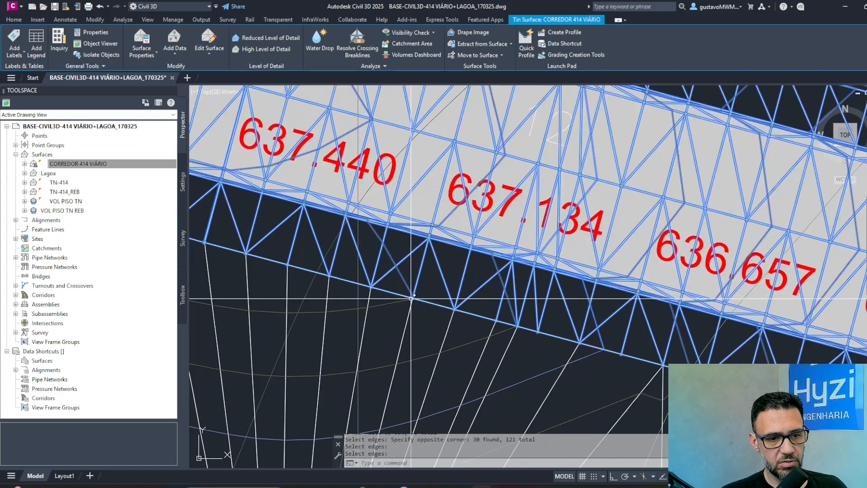
{"action": "scroll", "coordinate": [413, 297], "scroll_direction": "up", "scroll_amount": 6}
{"action": "key", "text": "Escape"}
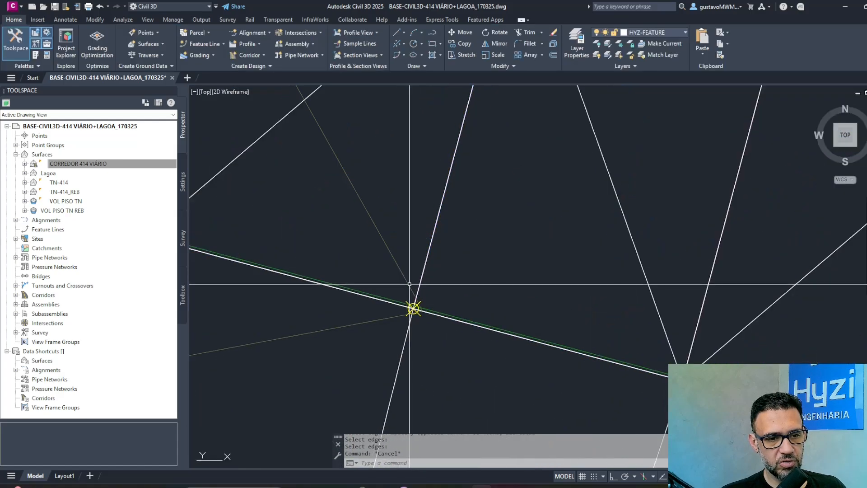
{"action": "left_click", "coordinate": [409, 284]}
{"action": "scroll", "coordinate": [390, 311], "scroll_direction": "down", "scroll_amount": 2}
{"action": "key", "text": "Escape"}
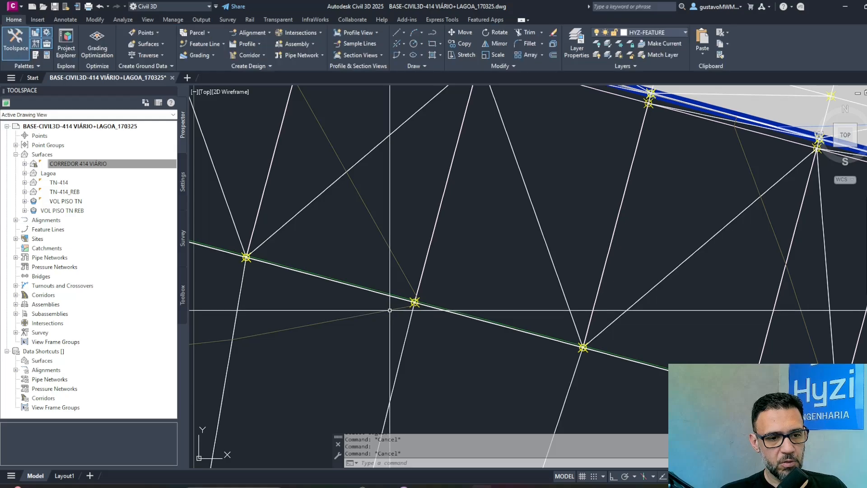
{"action": "left_click", "coordinate": [389, 311]}
{"action": "scroll", "coordinate": [395, 308], "scroll_direction": "down", "scroll_amount": 6}
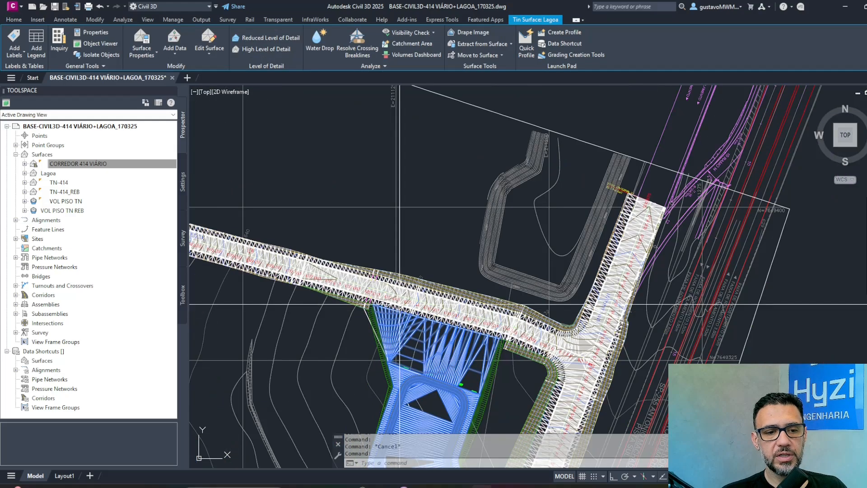
{"action": "key", "text": "Escape"}
Delete the remaining stray corridor surface lines along the platform's west slope and end line deletion.
{"action": "scroll", "coordinate": [407, 316], "scroll_direction": "up", "scroll_amount": 5}
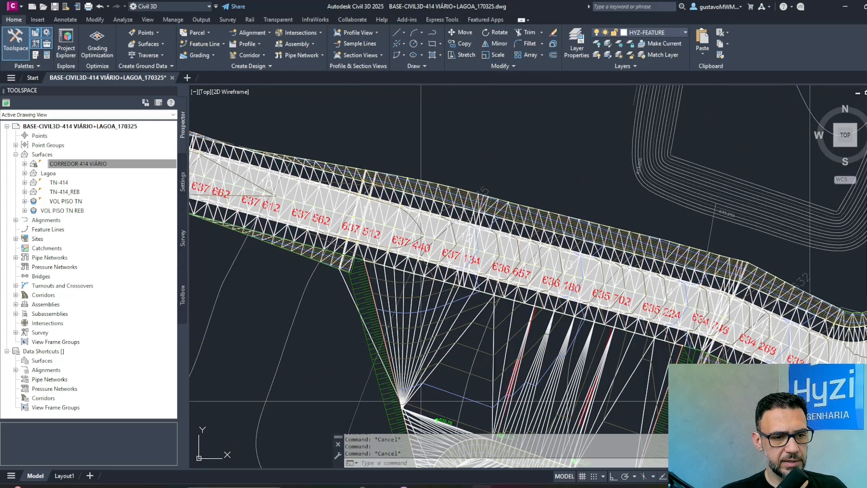
{"action": "left_click", "coordinate": [406, 235]}
{"action": "left_click", "coordinate": [209, 51]}
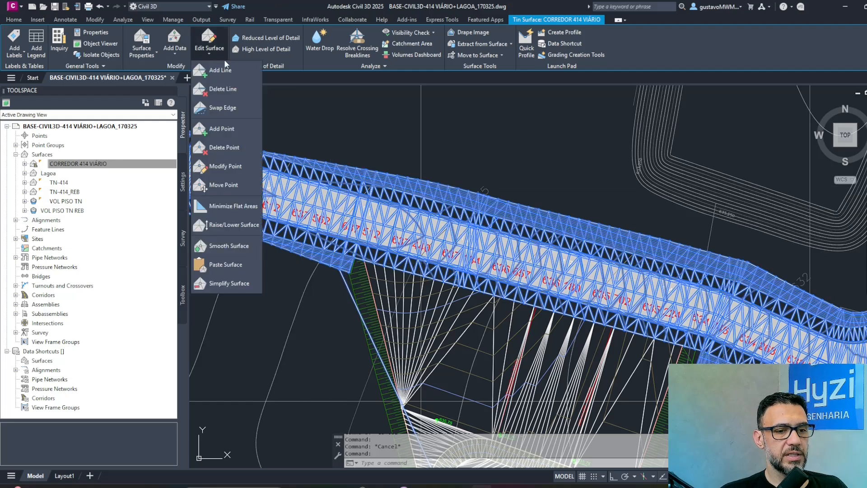
{"action": "left_click", "coordinate": [218, 88]}
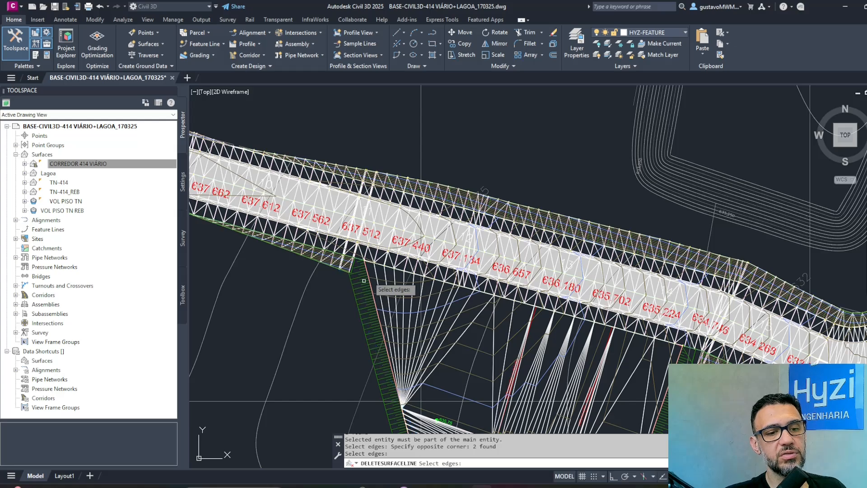
{"action": "scroll", "coordinate": [362, 275], "scroll_direction": "down", "scroll_amount": 3}
{"action": "key", "text": "Escape"}
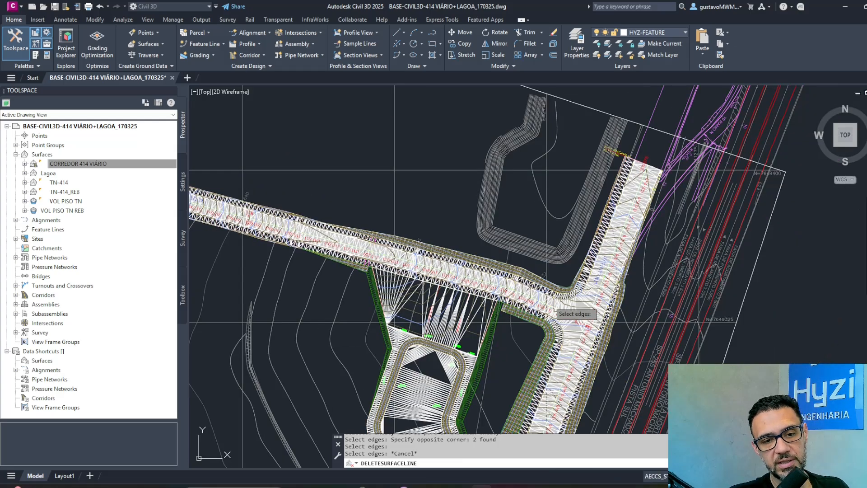
Set the CORREDOR 414 VIÁRIO surface's style to Malha Triangular.
{"action": "left_click", "coordinate": [532, 331]}
{"action": "middle_click_drag", "start_coordinate": [532, 331], "coordinate": [552, 236]}
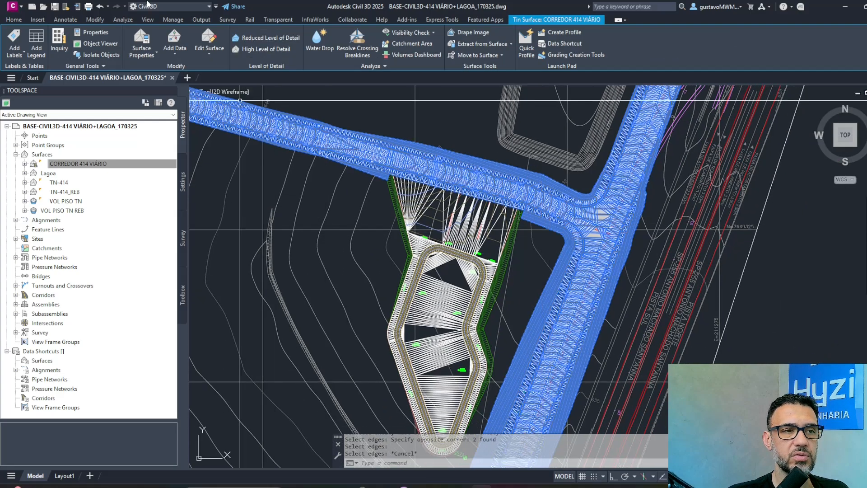
{"action": "right_click", "coordinate": [96, 166]}
{"action": "left_click", "coordinate": [154, 171]}
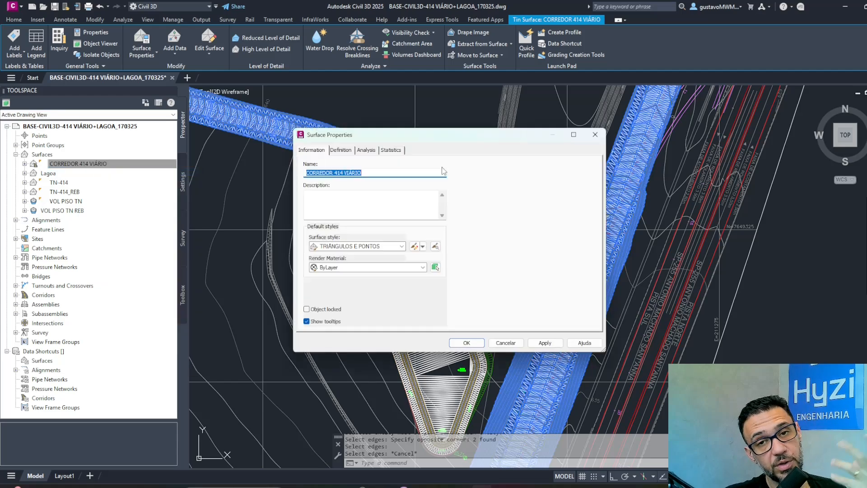
{"action": "left_click", "coordinate": [399, 247]}
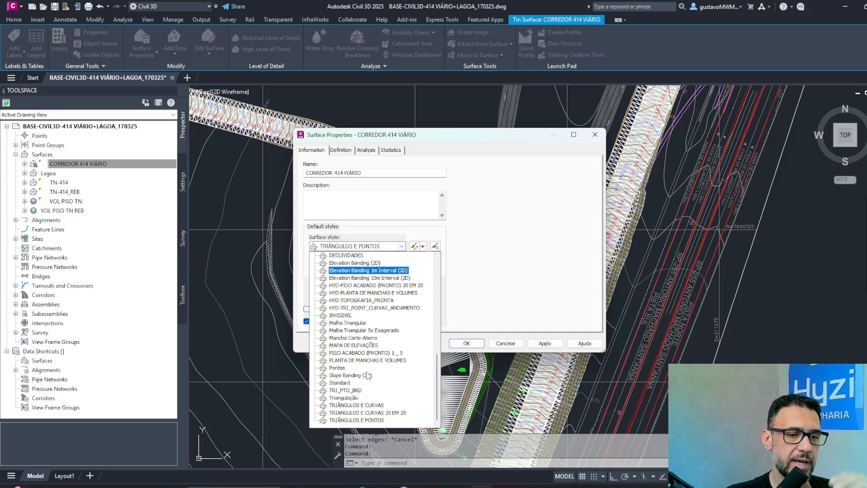
{"action": "left_click", "coordinate": [360, 323]}
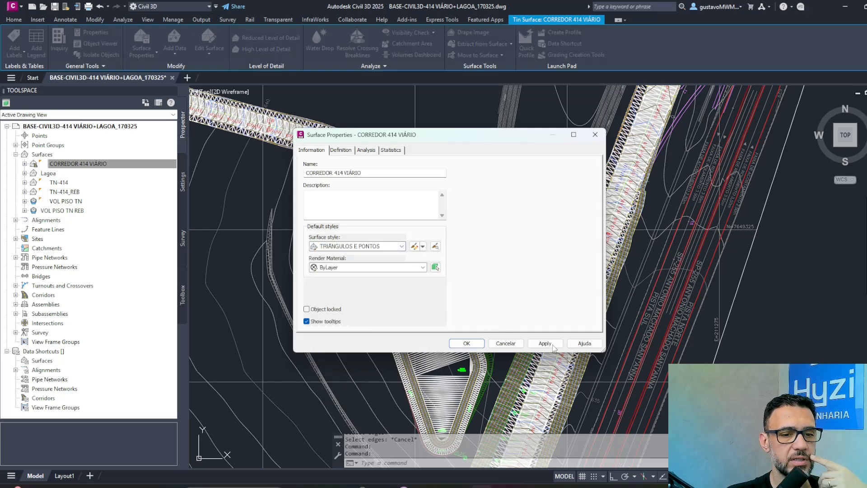
{"action": "left_click", "coordinate": [552, 346]}
{"action": "left_click", "coordinate": [467, 344]}
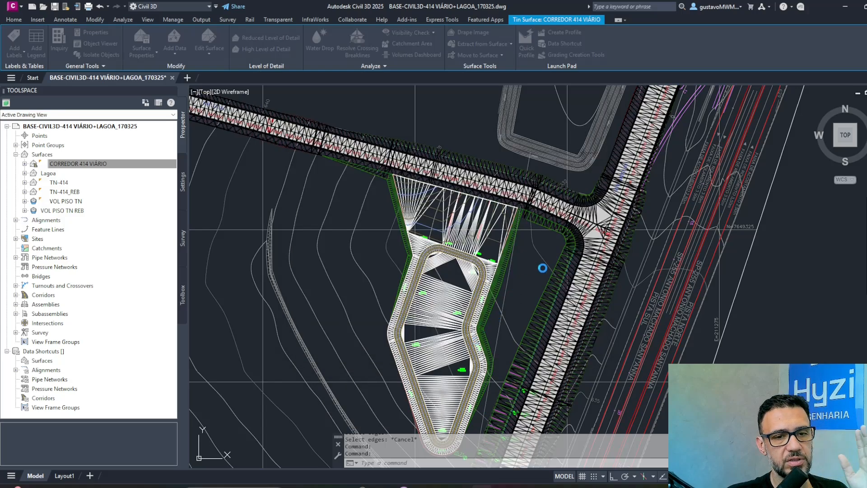
Inspect the Lagoa and CORREDOR 414 VIÁRIO surfaces together in 3D in the Object Viewer, orbiting around the pond and roads.
{"action": "left_click", "coordinate": [497, 222]}
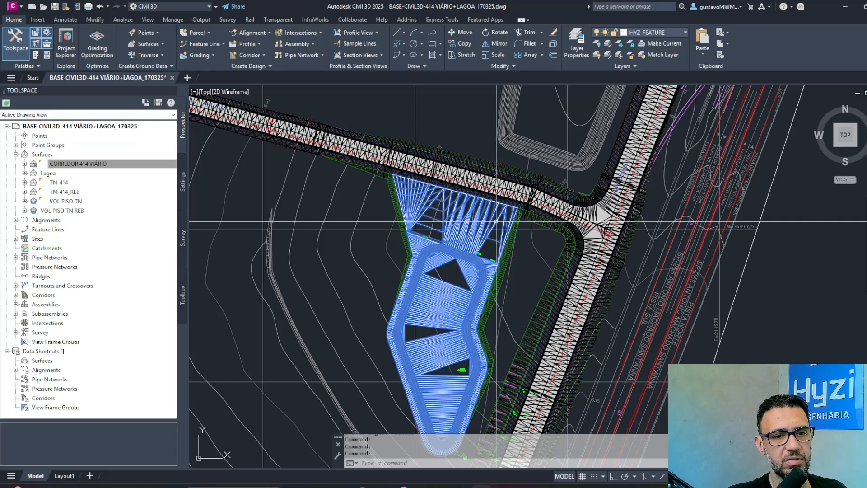
{"action": "left_click", "coordinate": [518, 187]}
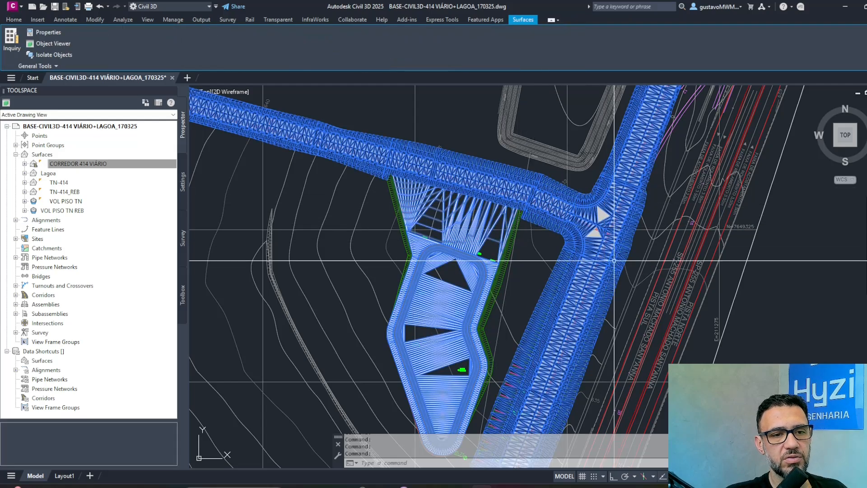
{"action": "left_click", "coordinate": [63, 44]}
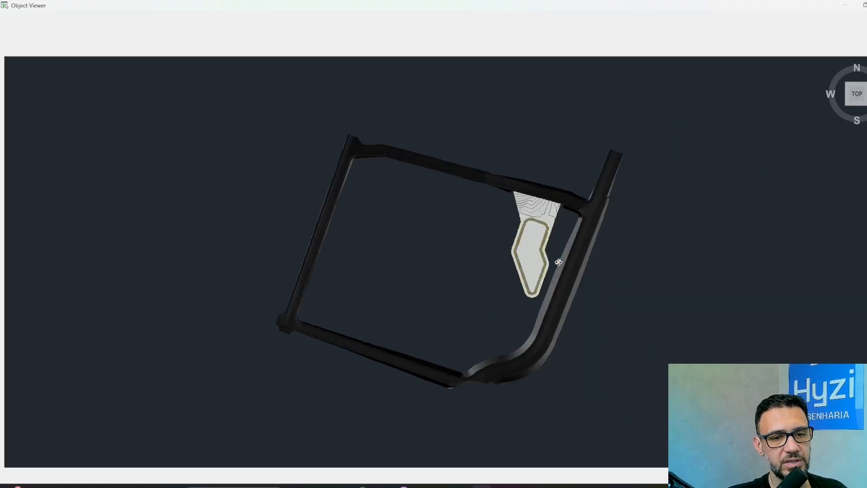
{"action": "left_click_drag", "start_coordinate": [500, 296], "coordinate": [521, 215]}
{"action": "scroll", "coordinate": [488, 215], "scroll_direction": "up", "scroll_amount": 4}
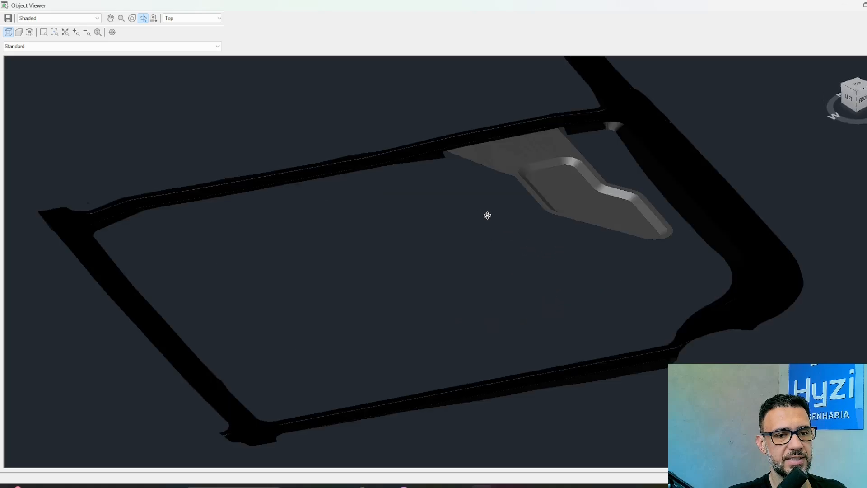
{"action": "left_click_drag", "start_coordinate": [593, 177], "coordinate": [628, 284]}
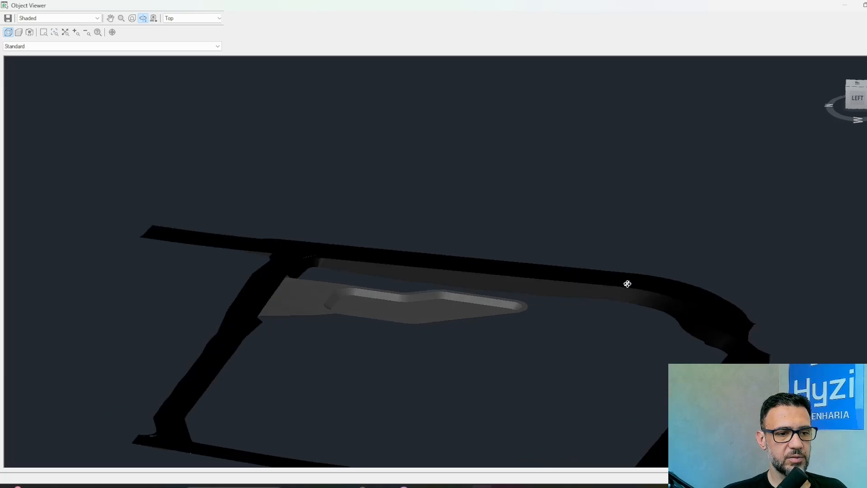
{"action": "scroll", "coordinate": [274, 314], "scroll_direction": "up", "scroll_amount": 4}
{"action": "left_click_drag", "start_coordinate": [647, 253], "coordinate": [525, 282]}
{"action": "key", "text": "Escape"}
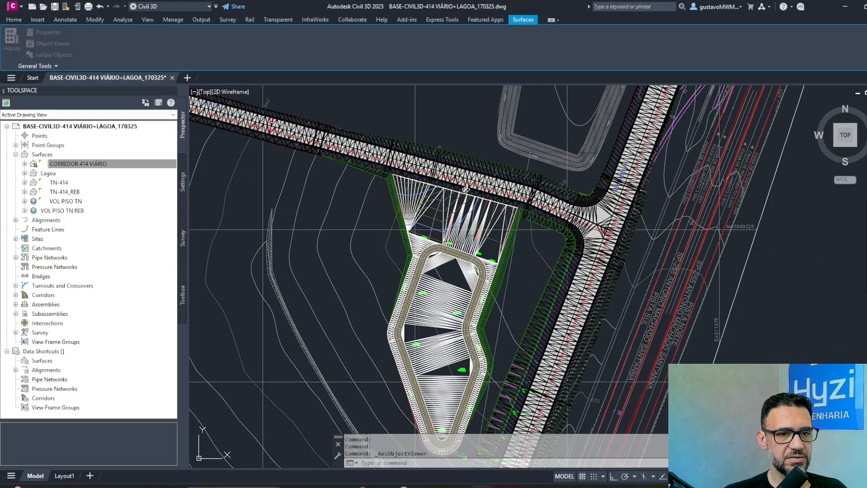
{"action": "key", "text": "Escape"}
Set the Triangles color to 40 for the Model view direction in the corridor surface's Malha Triangular style.
{"action": "left_click", "coordinate": [455, 159]}
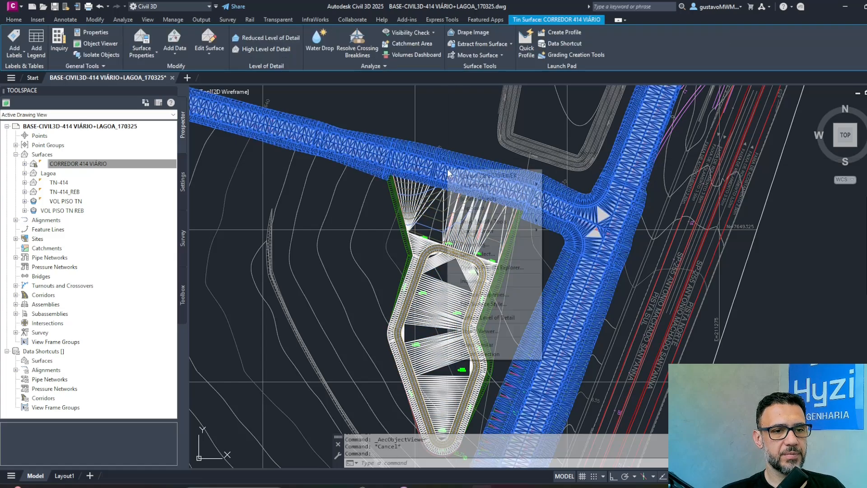
{"action": "right_click", "coordinate": [448, 170]}
{"action": "left_click", "coordinate": [513, 305]}
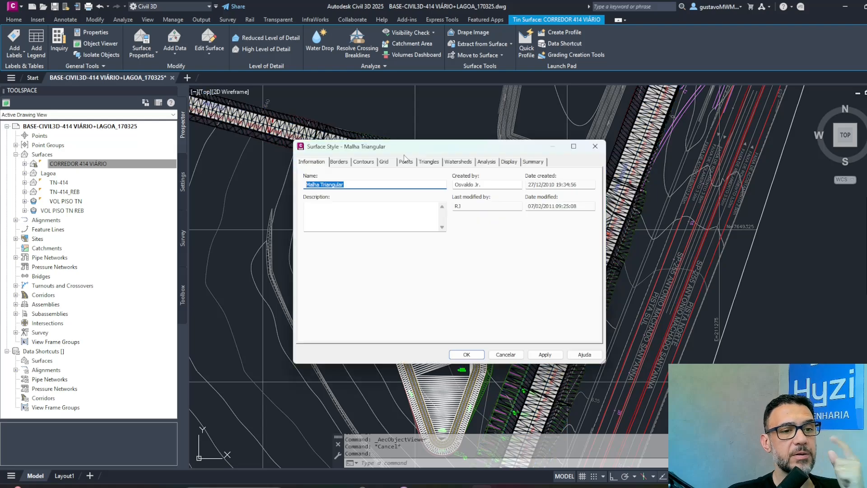
{"action": "left_click", "coordinate": [509, 161]}
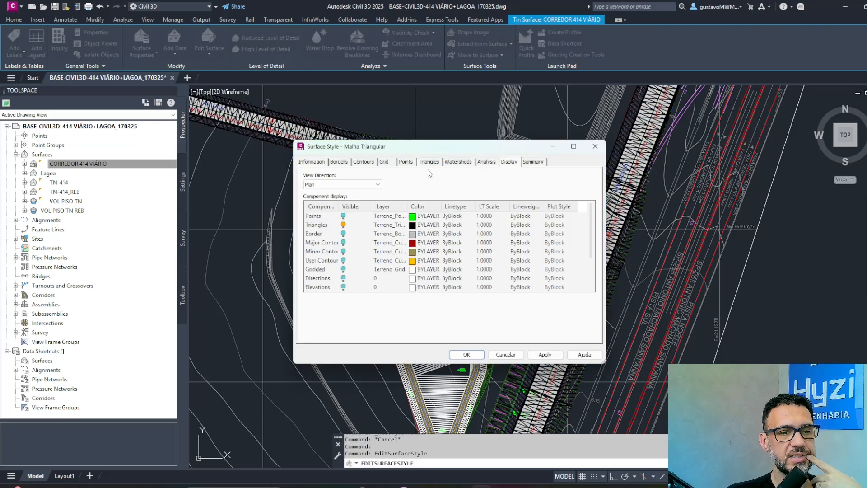
{"action": "left_click", "coordinate": [315, 199]}
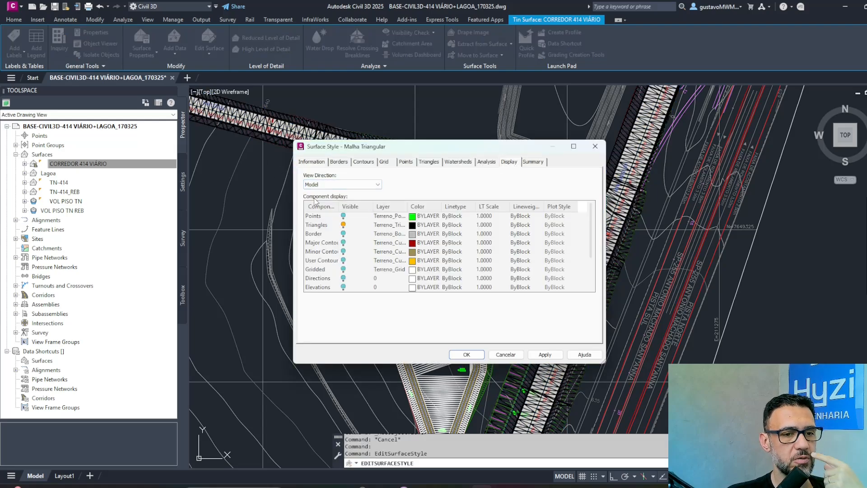
{"action": "left_click", "coordinate": [415, 226]}
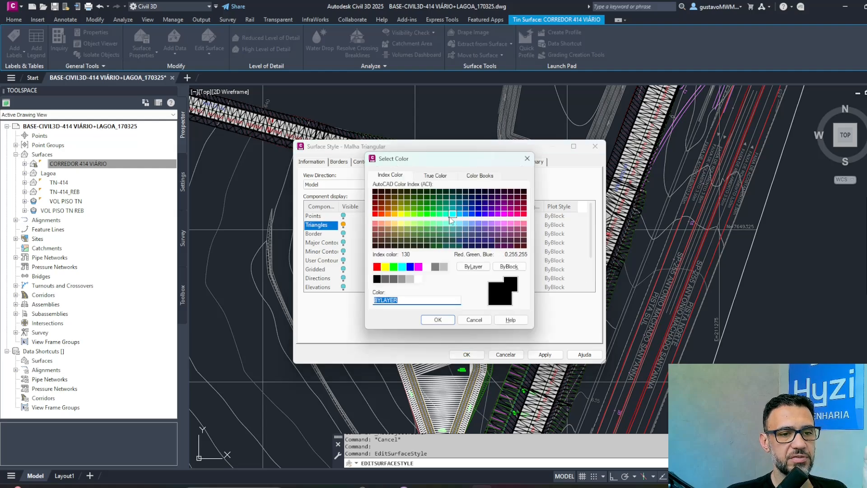
{"action": "left_click", "coordinate": [438, 320]}
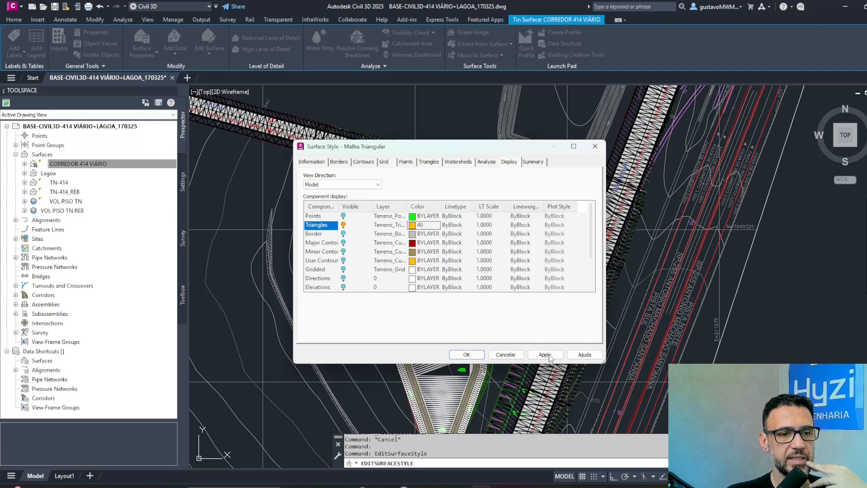
{"action": "left_click", "coordinate": [473, 355]}
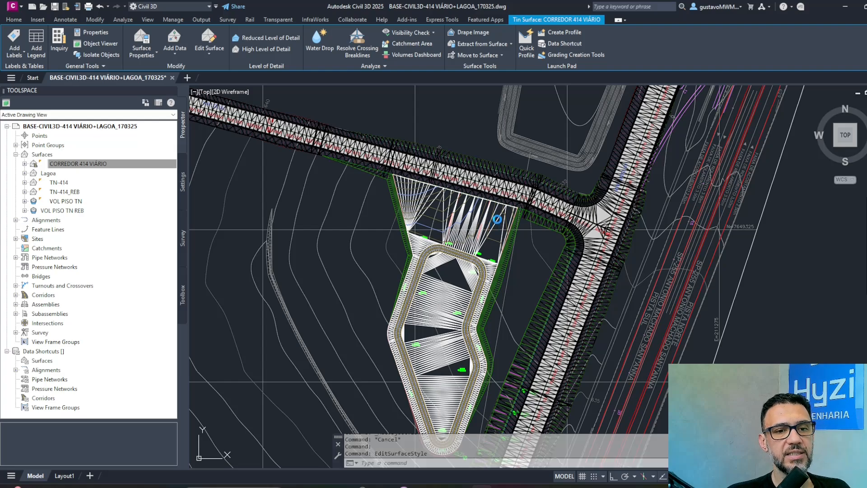
Set the Triangles color to 150 for the Model view direction in the Lagoa surface's TRIÂNGULOS E PONTOS style.
{"action": "left_click", "coordinate": [497, 219]}
{"action": "right_click", "coordinate": [497, 220]}
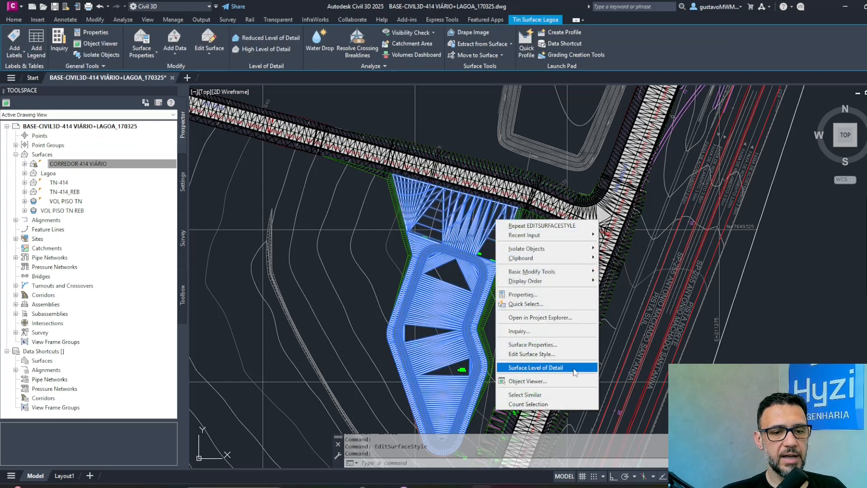
{"action": "left_click", "coordinate": [575, 371]}
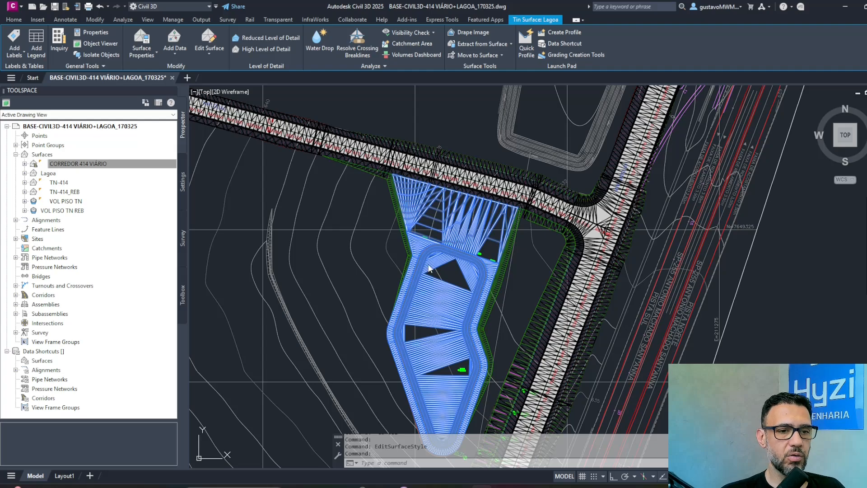
{"action": "key", "text": "Return"}
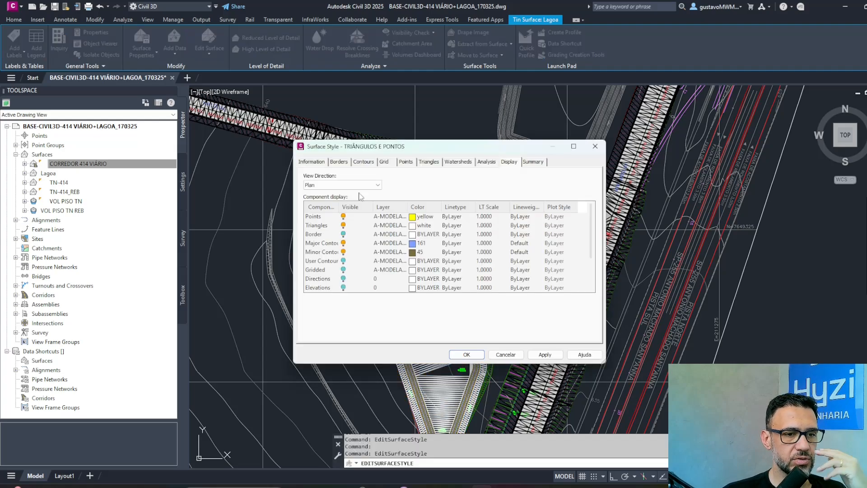
{"action": "left_click", "coordinate": [343, 185]}
{"action": "left_click", "coordinate": [342, 199]}
{"action": "left_click", "coordinate": [341, 186]}
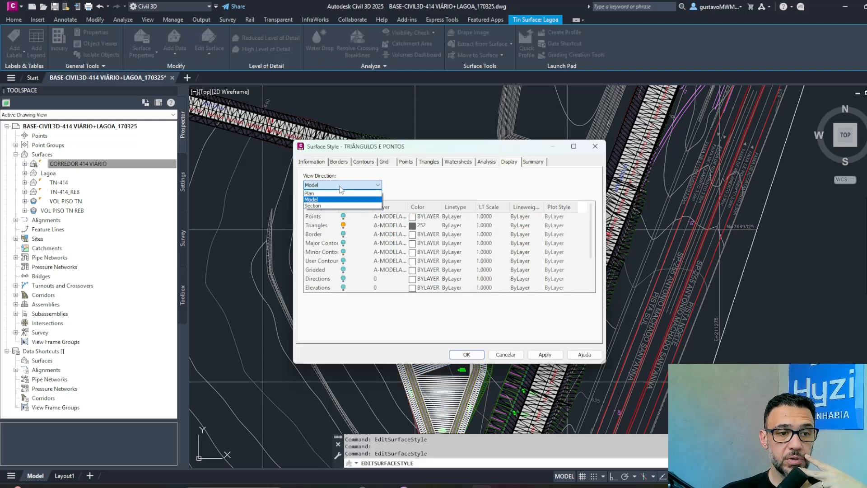
{"action": "left_click", "coordinate": [335, 200]}
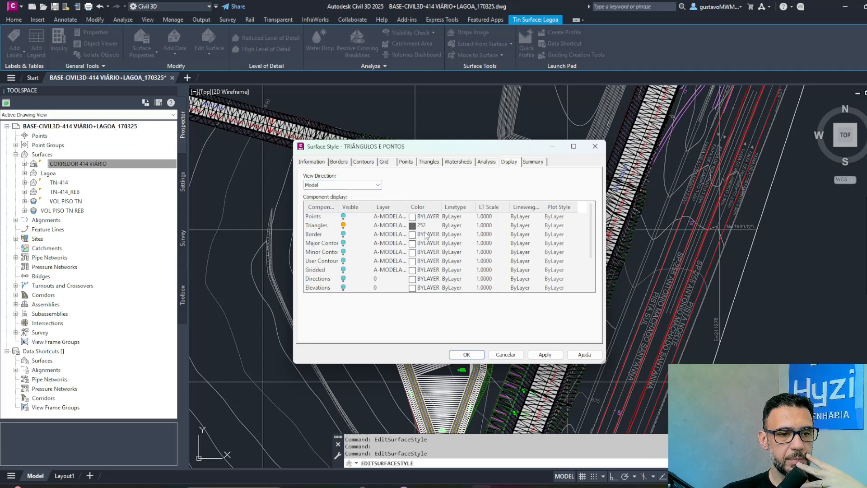
{"action": "left_click", "coordinate": [413, 226]}
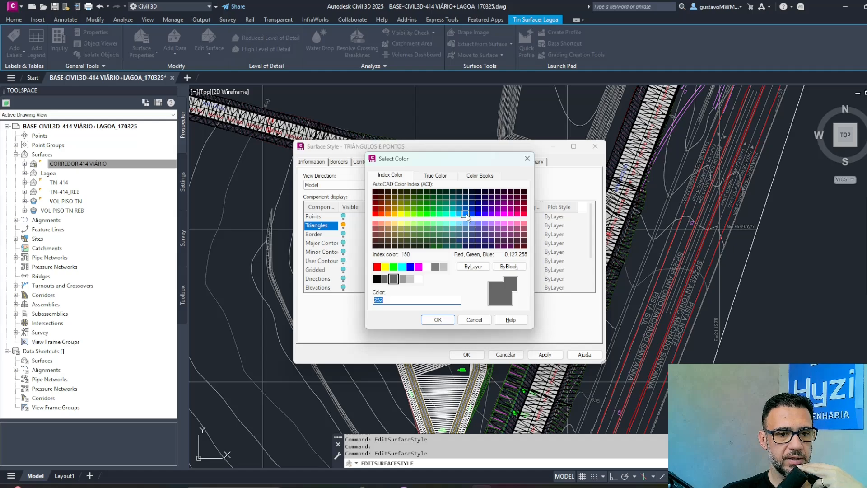
{"action": "left_click", "coordinate": [438, 320]}
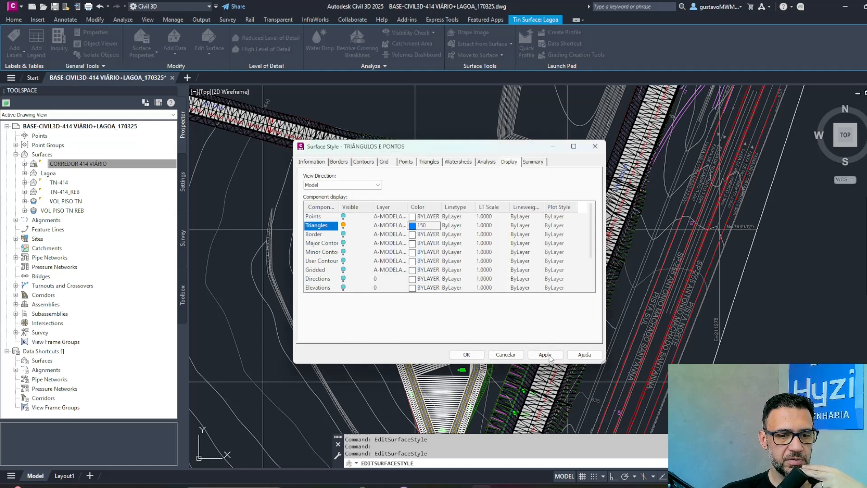
{"action": "left_click", "coordinate": [470, 355]}
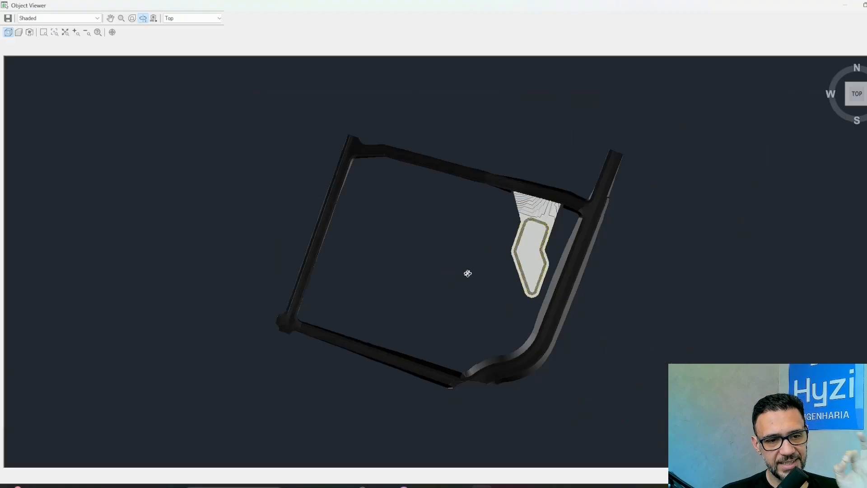
Examine the recolored corridor and Lagoa surfaces together in the Object Viewer from several angles, including their shared edge, and close the viewer.
{"action": "mouse_move", "coordinate": [457, 331]}
{"action": "left_mouse_down"}
{"action": "mouse_move", "coordinate": [499, 236]}
{"action": "mouse_move", "coordinate": [572, 217]}
{"action": "mouse_move", "coordinate": [573, 253]}
{"action": "mouse_move", "coordinate": [555, 307]}
{"action": "mouse_move", "coordinate": [511, 310]}
{"action": "left_mouse_up"}
{"action": "scroll", "coordinate": [584, 280], "scroll_direction": "up", "scroll_amount": 5}
{"action": "left_click_drag", "start_coordinate": [584, 280], "coordinate": [552, 371]}
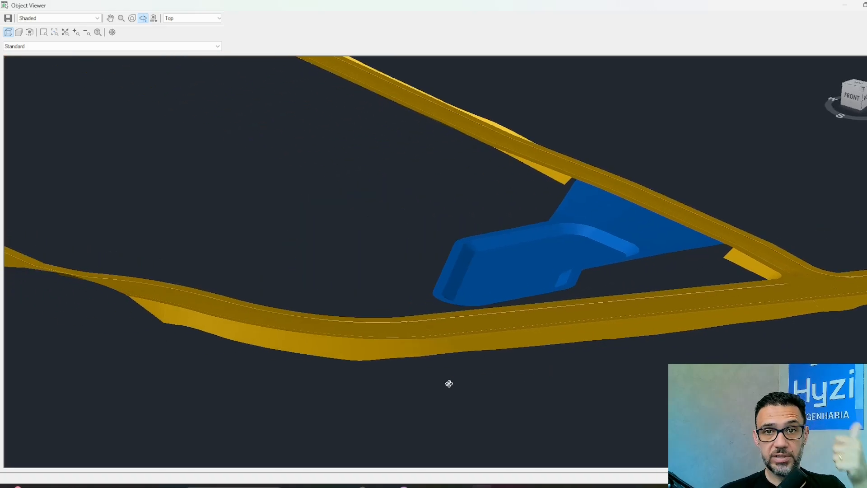
{"action": "left_click_drag", "start_coordinate": [449, 367], "coordinate": [460, 330]}
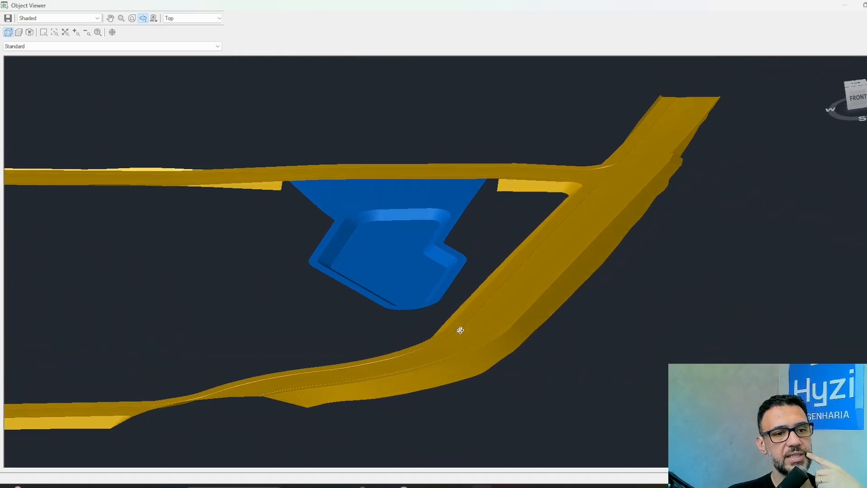
{"action": "scroll", "coordinate": [533, 235], "scroll_direction": "down", "scroll_amount": 2}
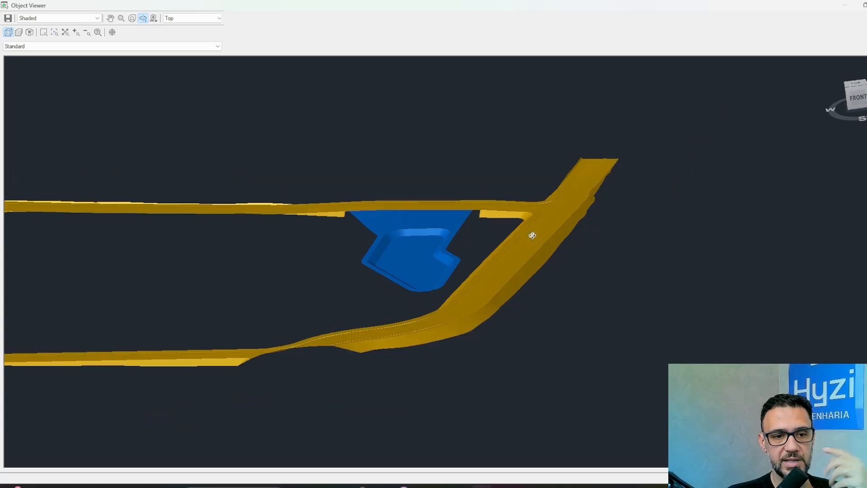
{"action": "middle_click_drag", "start_coordinate": [401, 308], "coordinate": [594, 302]}
{"action": "left_click_drag", "start_coordinate": [373, 348], "coordinate": [605, 301]}
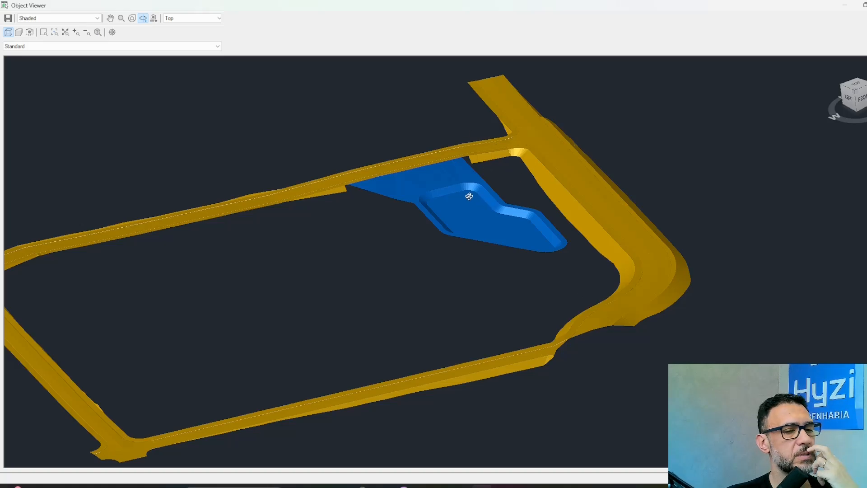
{"action": "left_click_drag", "start_coordinate": [469, 196], "coordinate": [582, 265]}
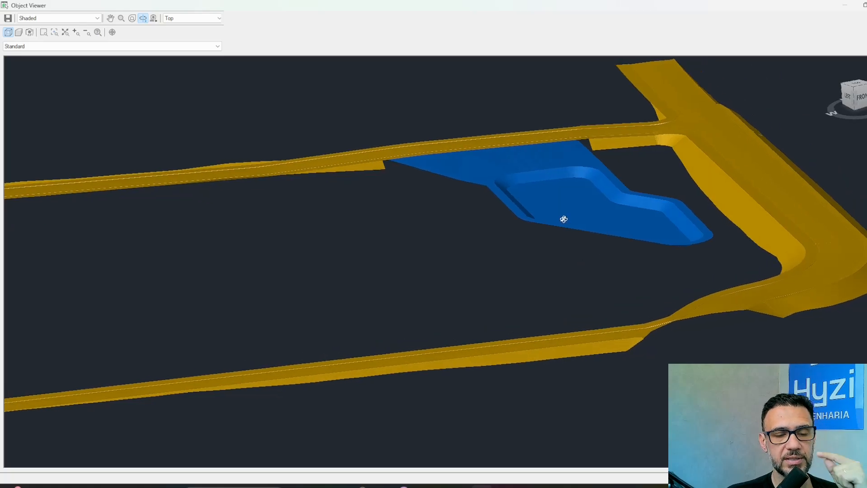
{"action": "scroll", "coordinate": [563, 219], "scroll_direction": "down", "scroll_amount": 3}
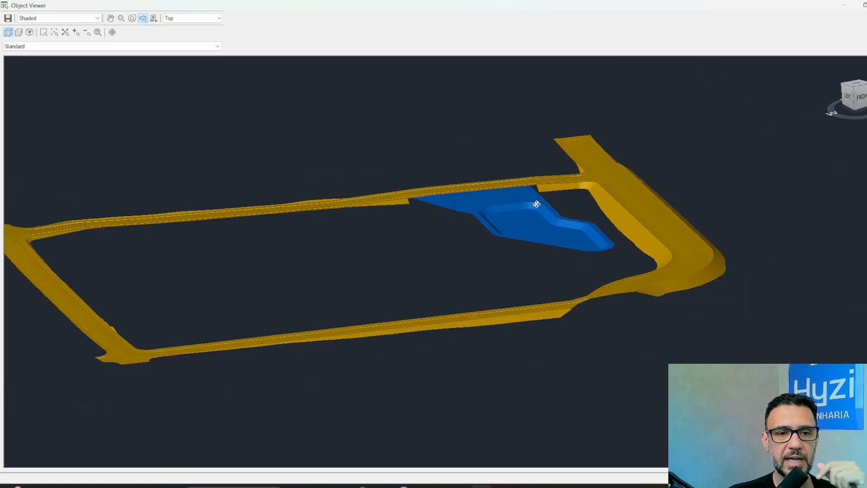
{"action": "middle_click_drag", "start_coordinate": [430, 229], "coordinate": [511, 215]}
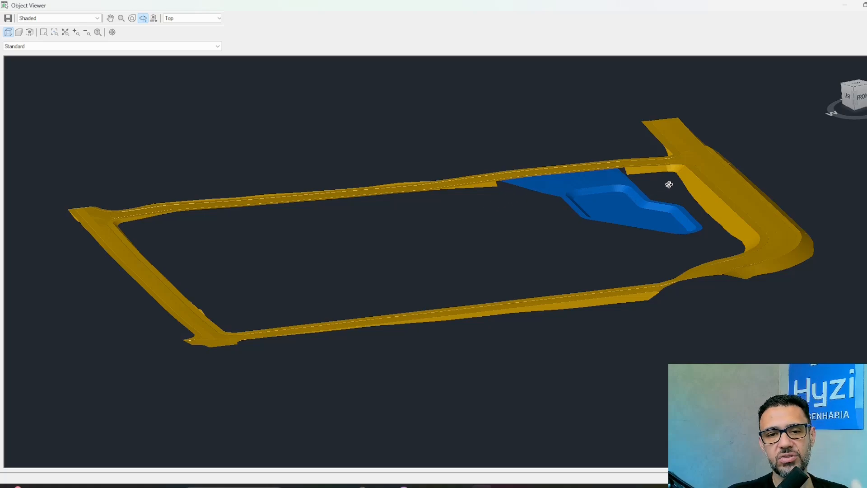
{"action": "left_click_drag", "start_coordinate": [658, 166], "coordinate": [569, 326]}
{"action": "left_click_drag", "start_coordinate": [579, 263], "coordinate": [539, 275]}
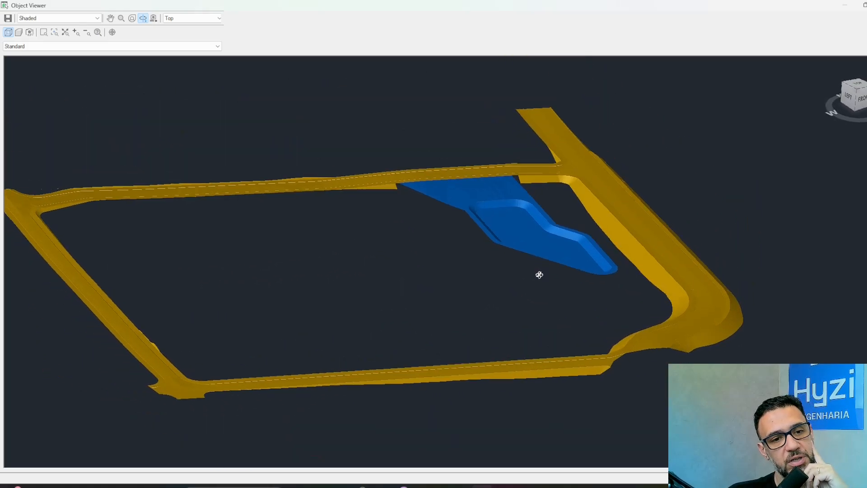
{"action": "scroll", "coordinate": [459, 258], "scroll_direction": "up", "scroll_amount": 5}
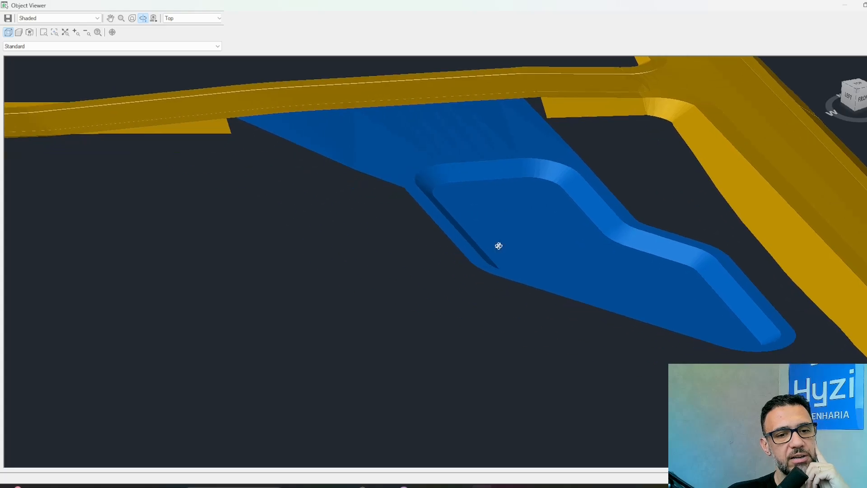
{"action": "left_click_drag", "start_coordinate": [516, 305], "coordinate": [506, 295]}
{"action": "scroll", "coordinate": [582, 292], "scroll_direction": "down", "scroll_amount": 4}
{"action": "middle_click_drag", "start_coordinate": [722, 299], "coordinate": [596, 248]}
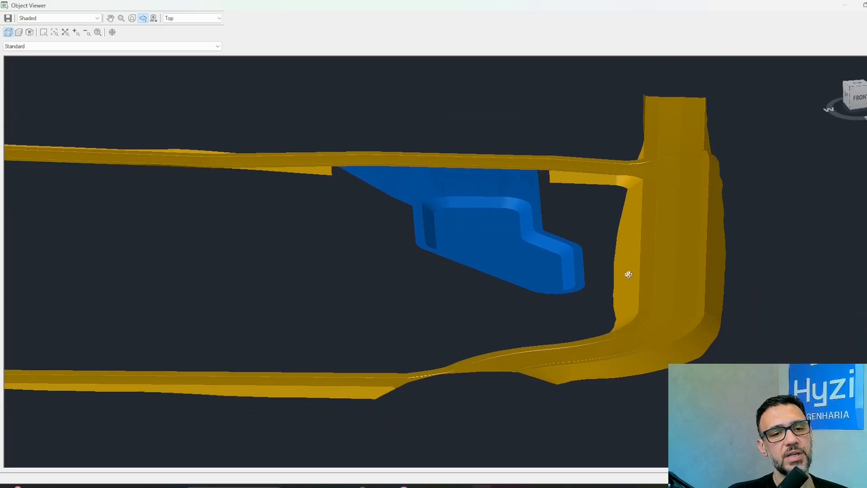
{"action": "left_click_drag", "start_coordinate": [628, 274], "coordinate": [572, 317]}
{"action": "middle_click_drag", "start_coordinate": [583, 317], "coordinate": [323, 255]}
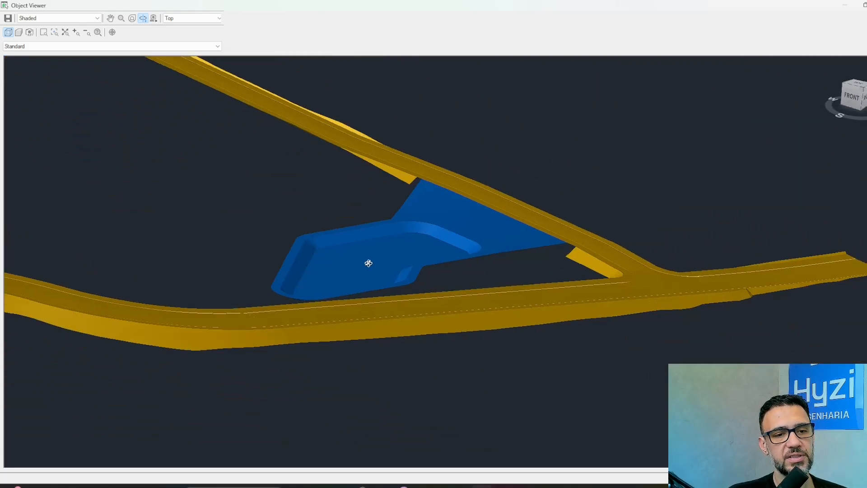
{"action": "left_click_drag", "start_coordinate": [369, 263], "coordinate": [532, 253]}
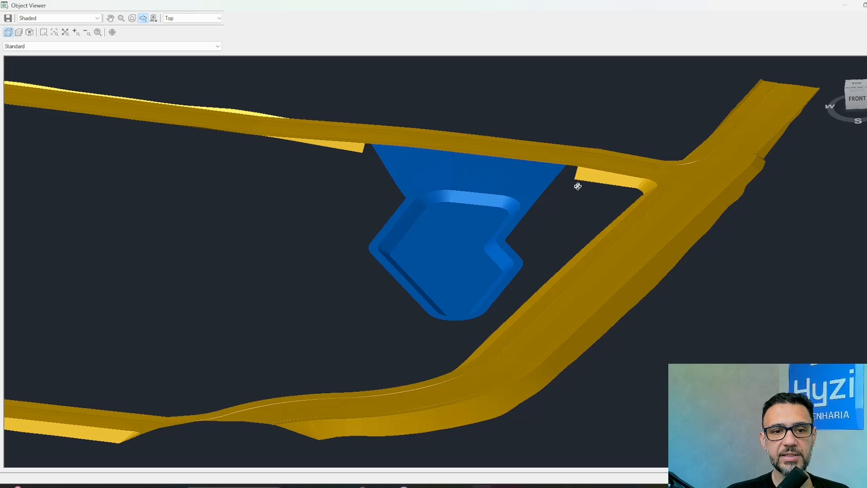
{"action": "left_click_drag", "start_coordinate": [578, 186], "coordinate": [500, 256]}
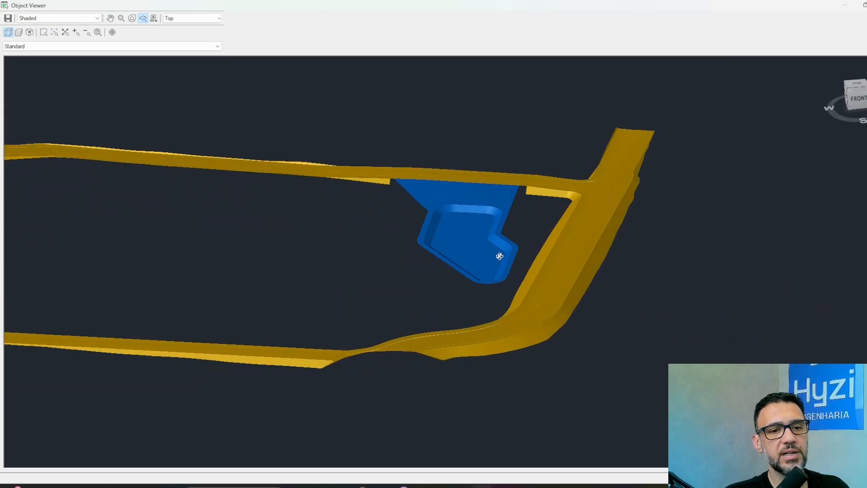
{"action": "key", "text": "Escape"}
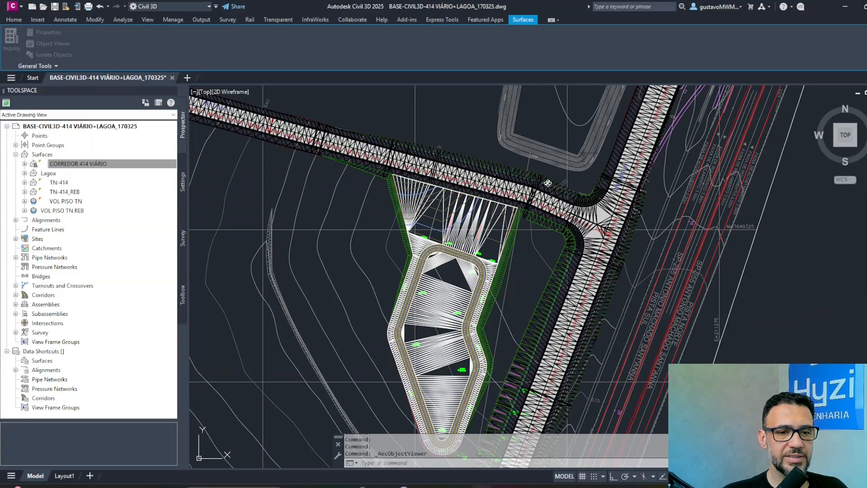
{"action": "key", "text": "Escape"}
{"action": "key", "text": "Escape"}
Save the drawing with the finished corridor and Lagoa surfaces.
{"action": "middle_click_drag", "start_coordinate": [511, 212], "coordinate": [535, 147]}
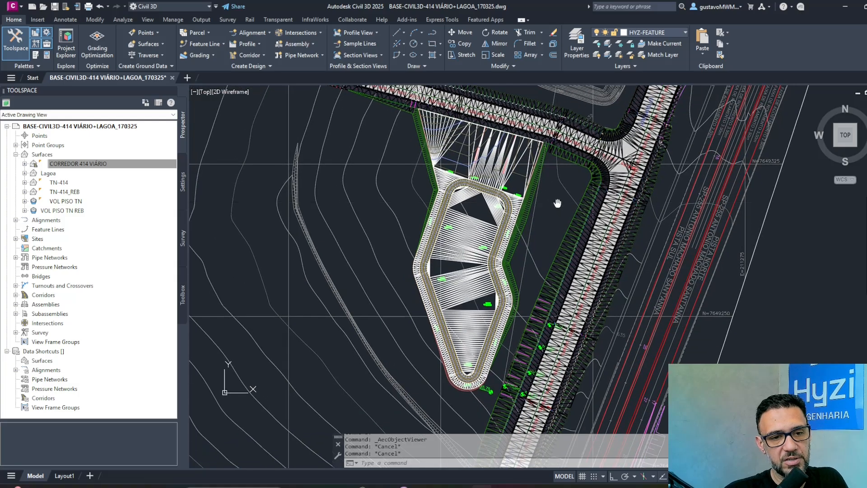
{"action": "scroll", "coordinate": [545, 152], "scroll_direction": "up", "scroll_amount": 3}
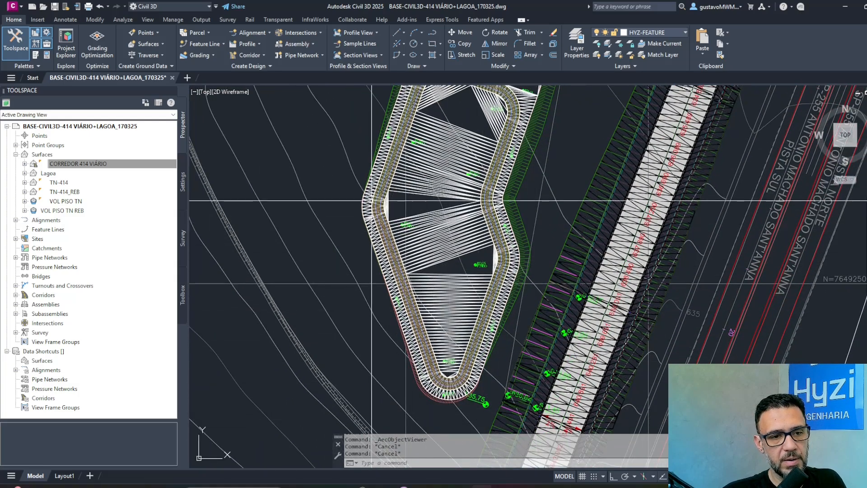
{"action": "middle_click_drag", "start_coordinate": [371, 201], "coordinate": [398, 382]}
{"action": "left_click", "coordinate": [55, 7]}
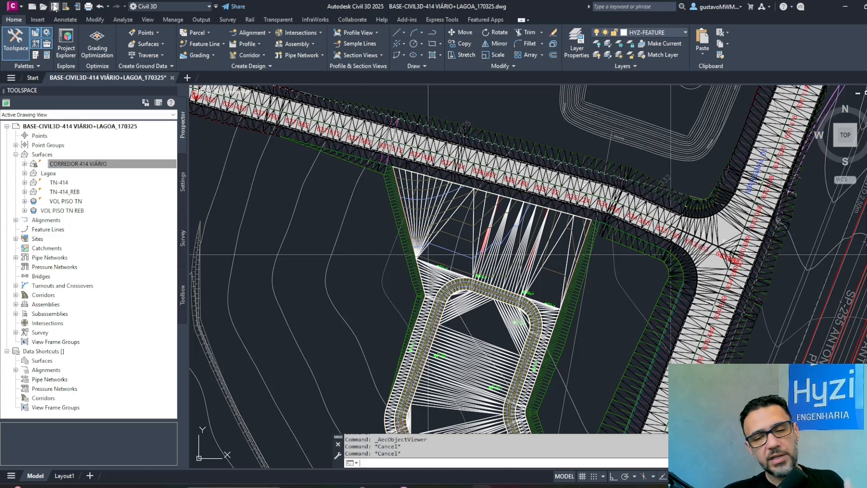
{"action": "key", "text": "ctrl+s"}
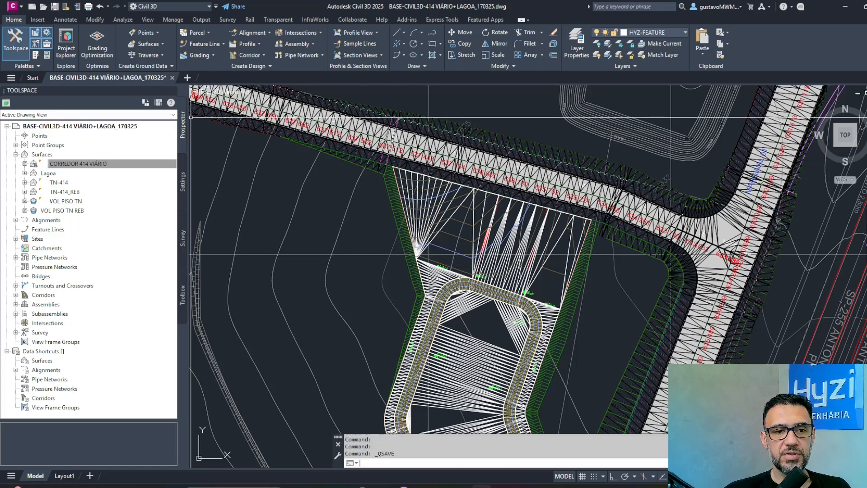
{"action": "left_click", "coordinate": [330, 234]}
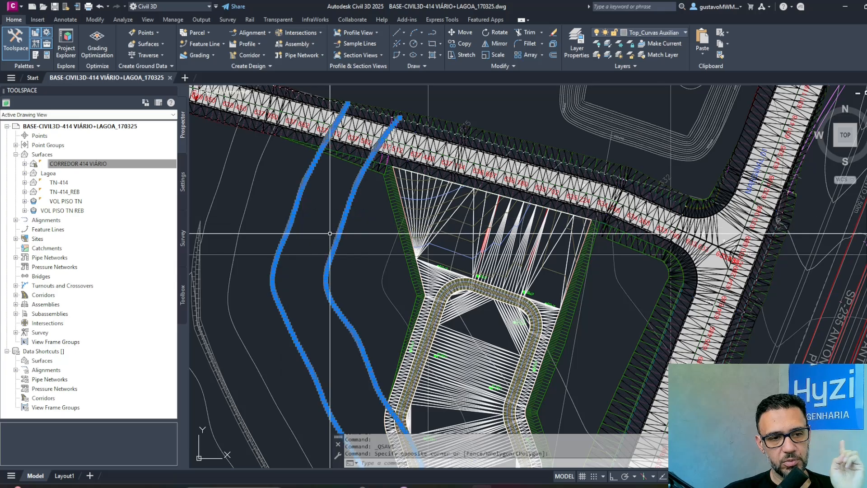
{"action": "scroll", "coordinate": [344, 244], "scroll_direction": "down", "scroll_amount": 5}
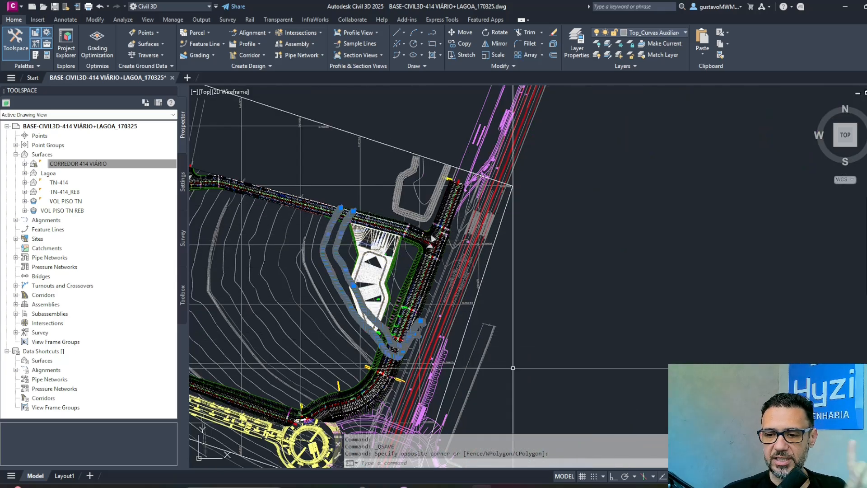